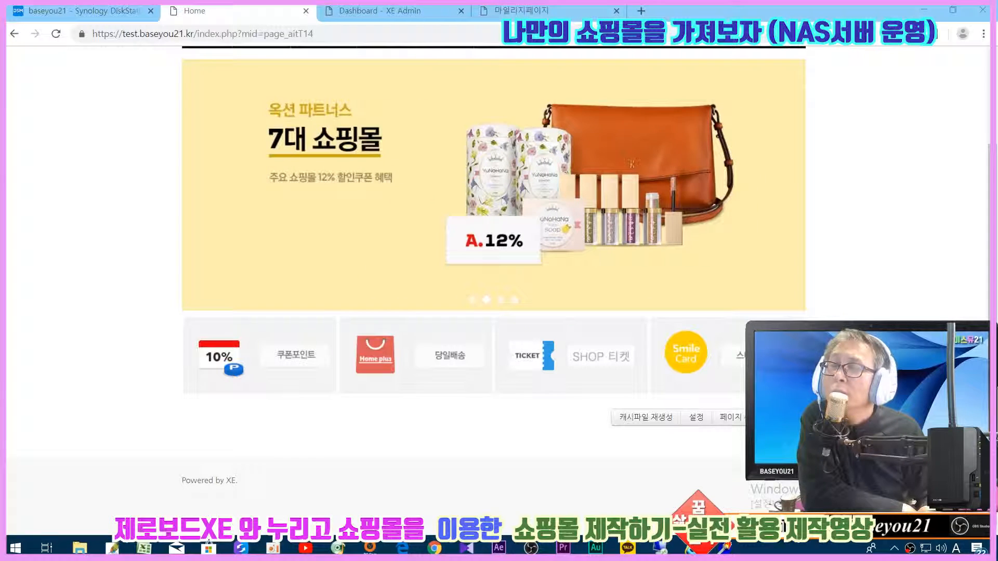
- Scroll through the shop homepage and switch it into 페이지 수정 edit mode
scroll(494, 234, "up", 2)
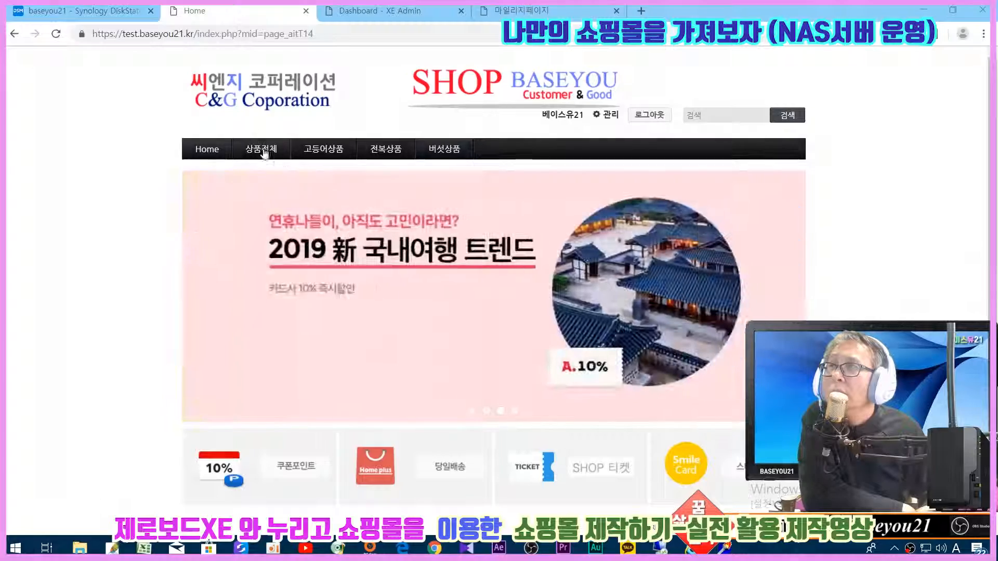
scroll(414, 157, "down", 2)
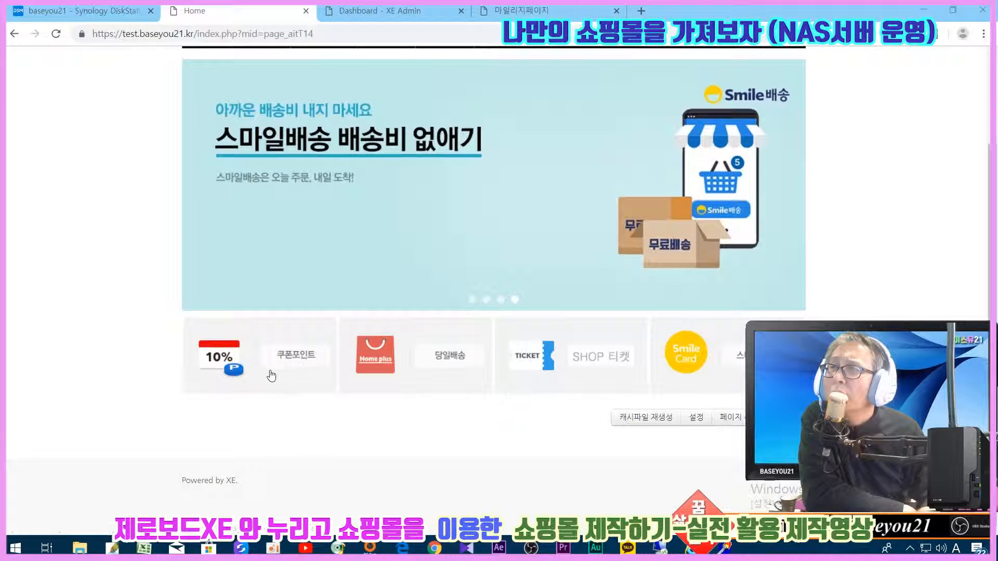
left_click(742, 420)
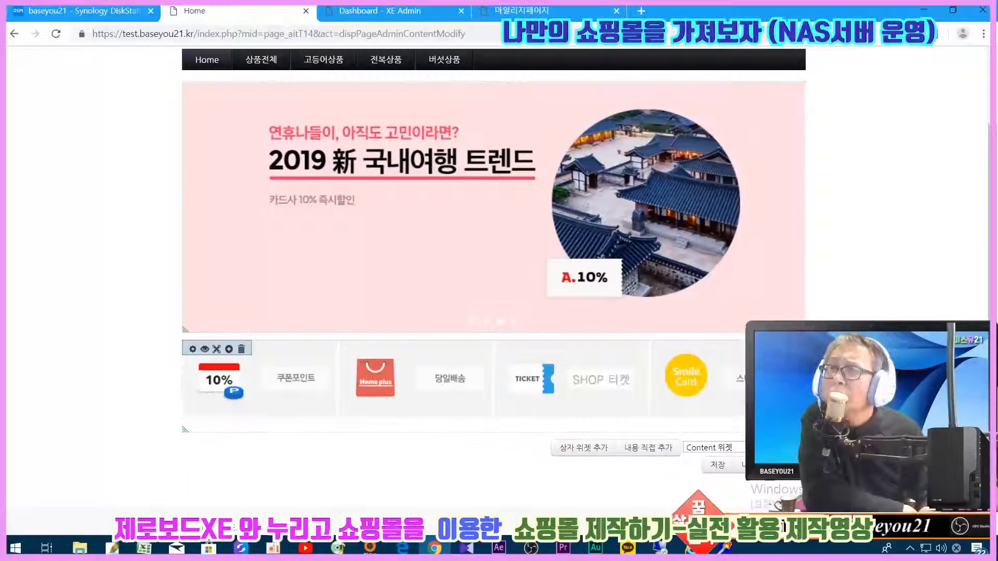
- Insert a 상자 위젯 box under the promo icon row and drag it taller
scroll(517, 410, "down", 1)
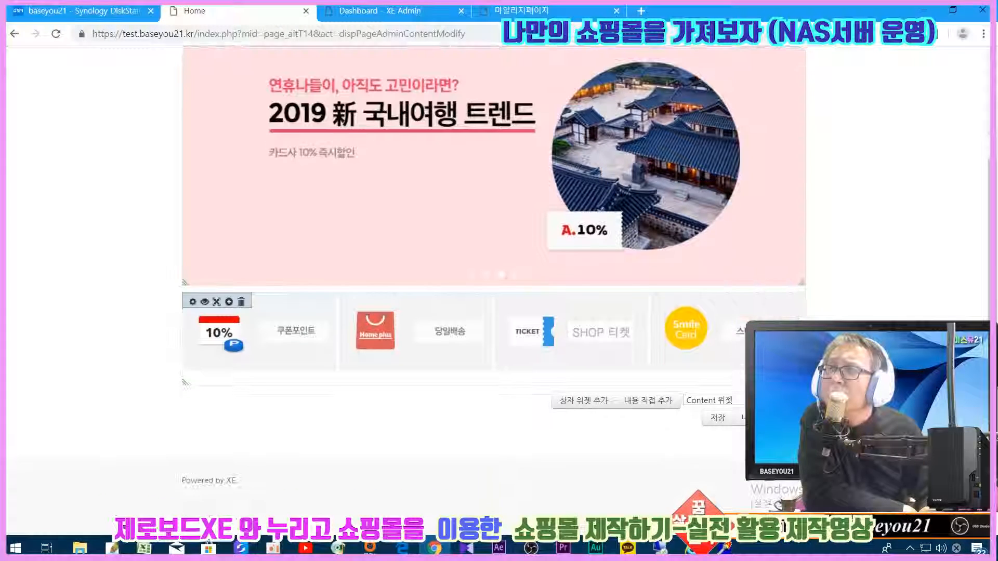
left_click(585, 401)
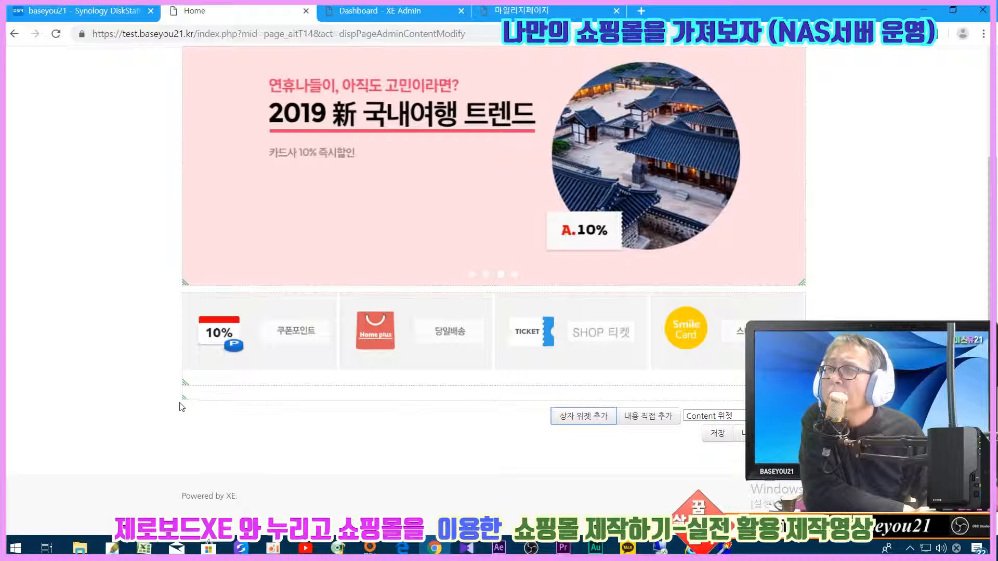
left_click_drag(184, 402, 173, 488)
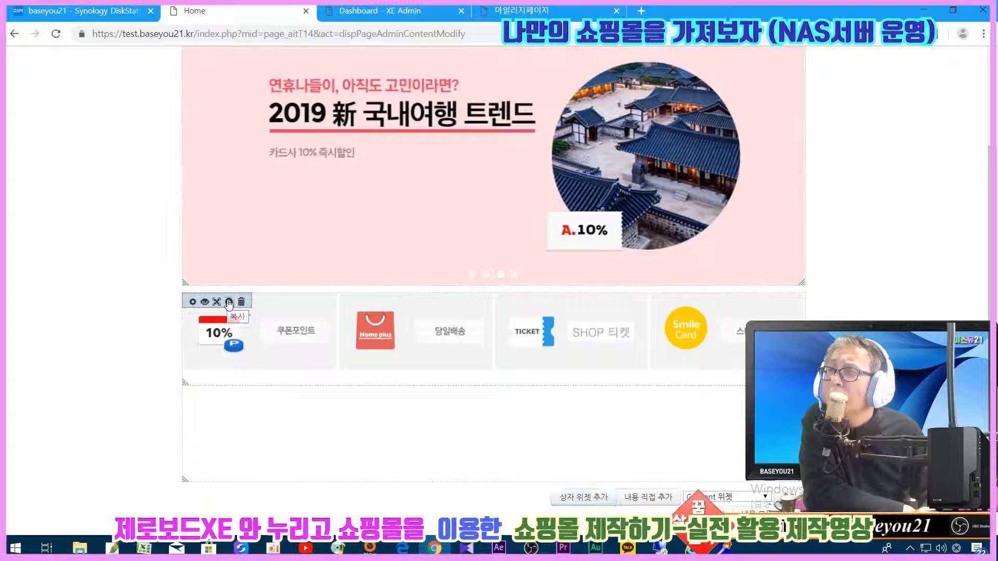
- Copy the 쿠폰포인트/당일배송/SHOP 티켓/스마일카드 icon row and drag the copy into the box
left_click(229, 302)
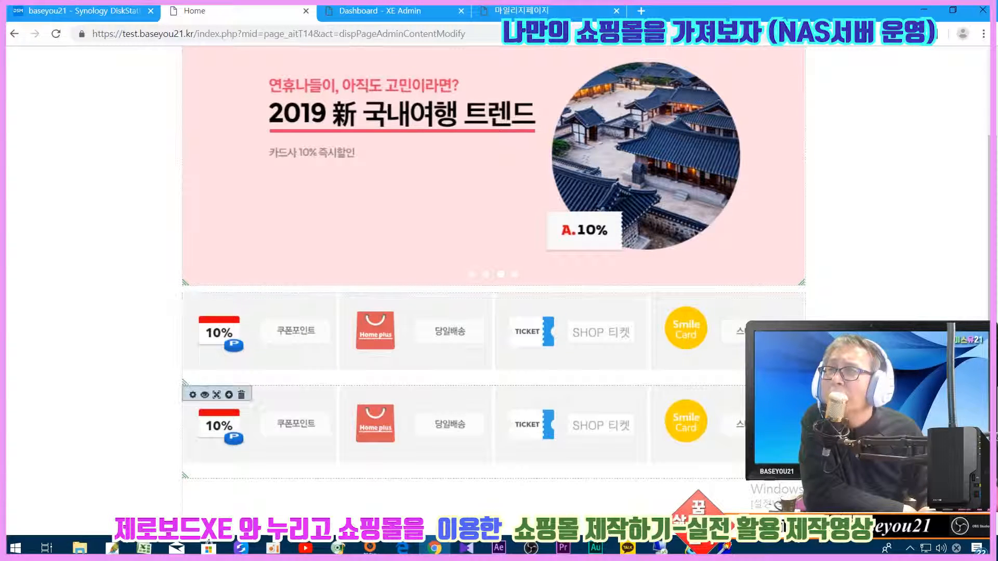
scroll(408, 262, "down", 4)
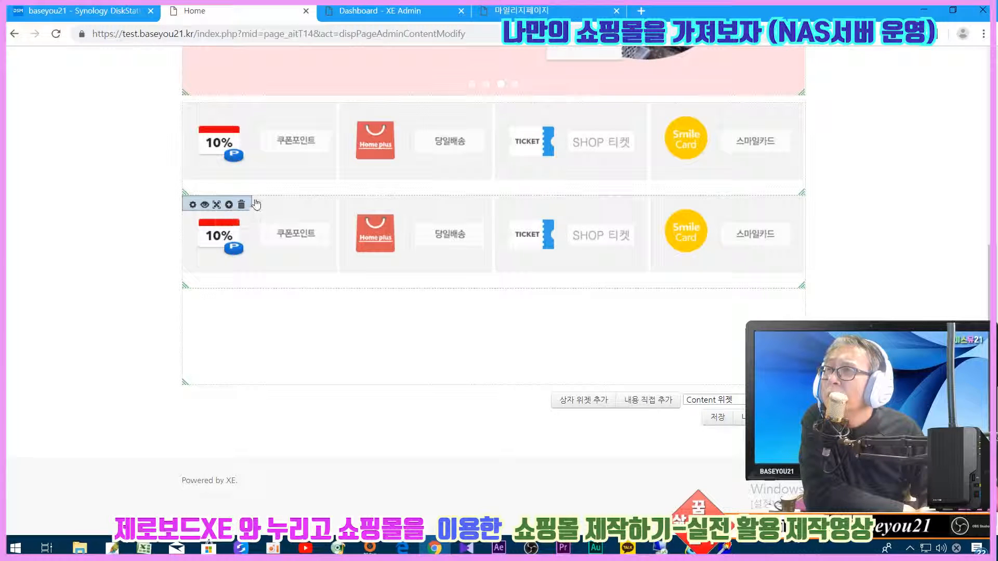
left_click_drag(255, 196, 271, 312)
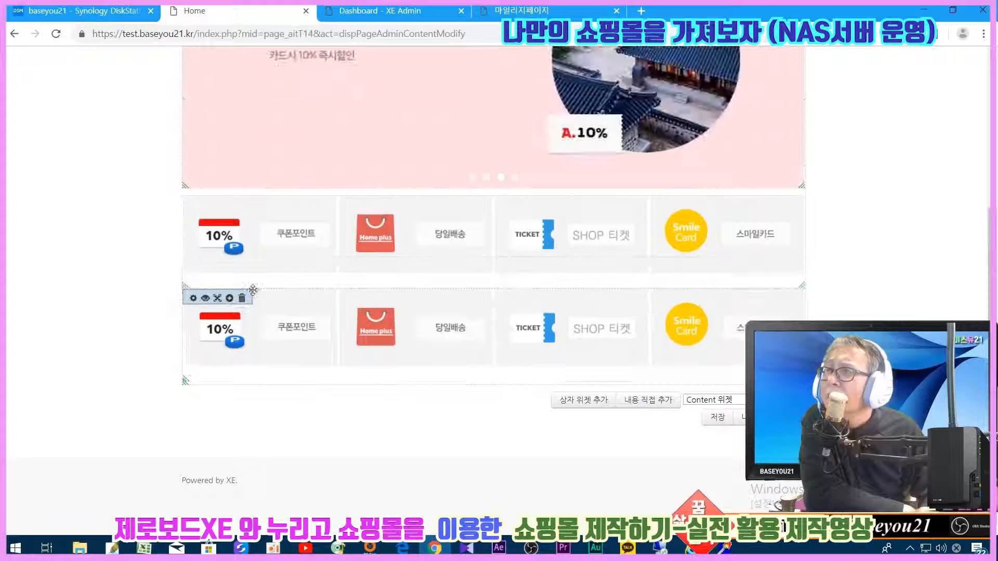
scroll(401, 321, "up", 3)
scroll(401, 322, "down", 3)
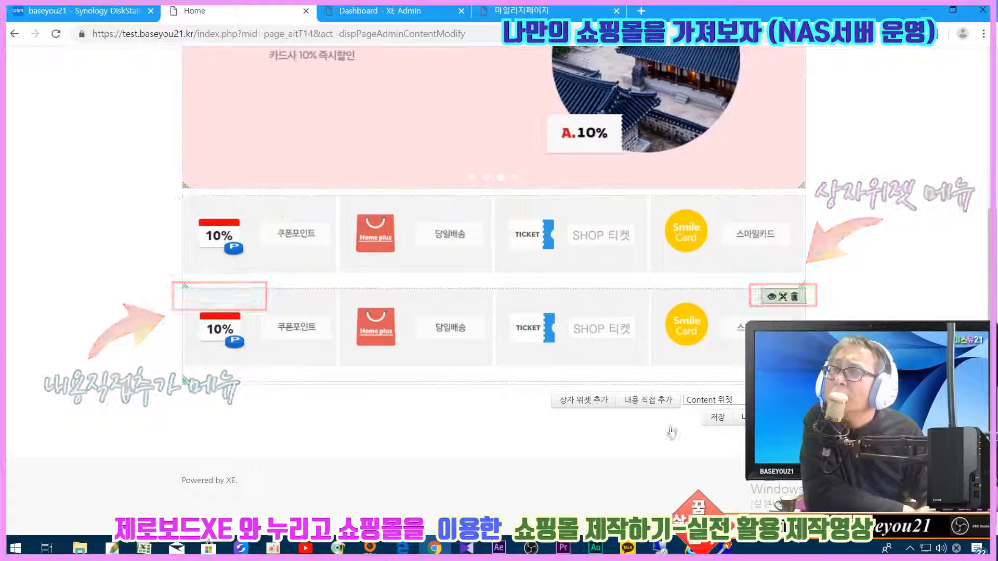
- Save the layout, then delete the original promo icon row, confirming both prompts
left_click(717, 417)
left_click(568, 119)
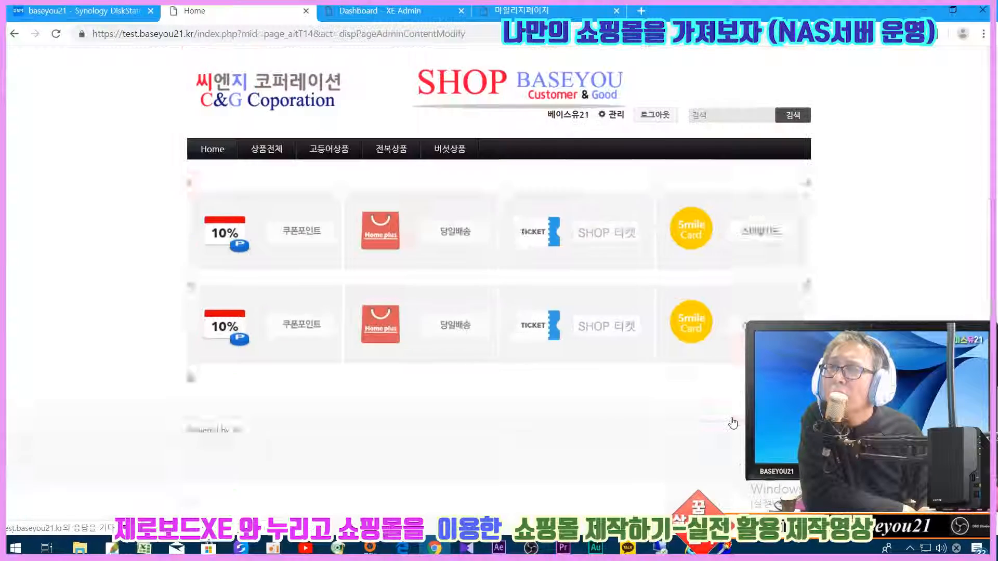
scroll(712, 418, "down", 4)
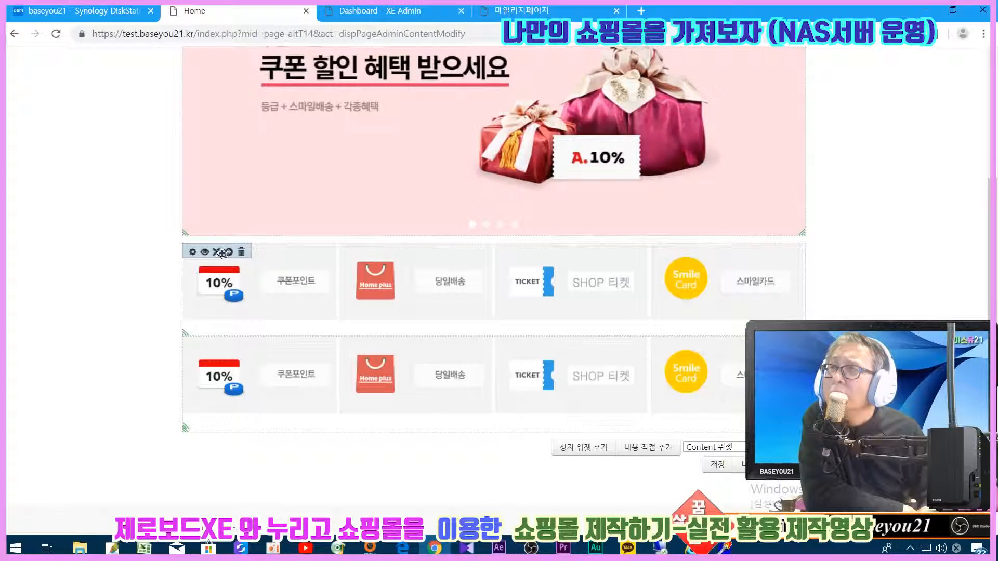
left_click(242, 253)
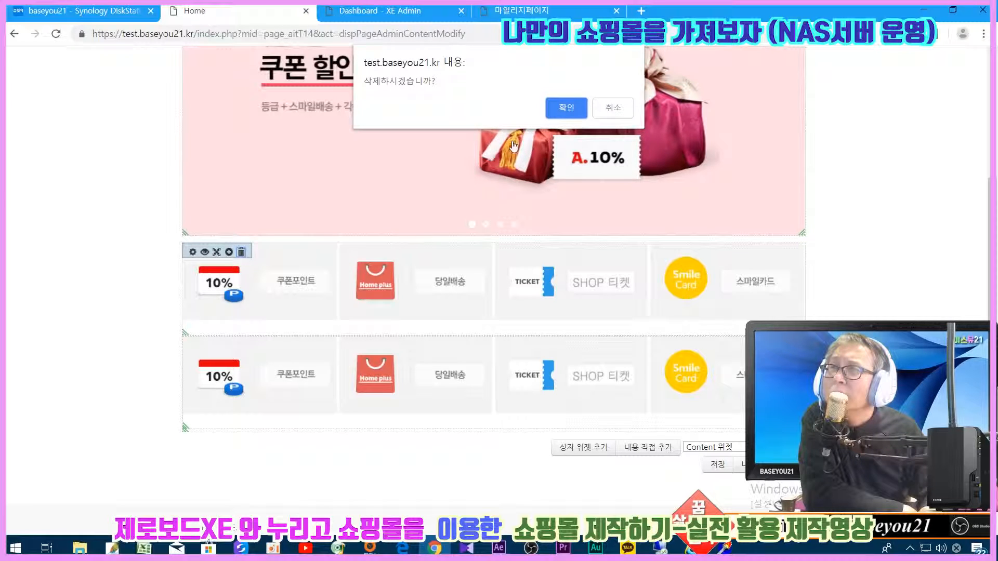
left_click(557, 111)
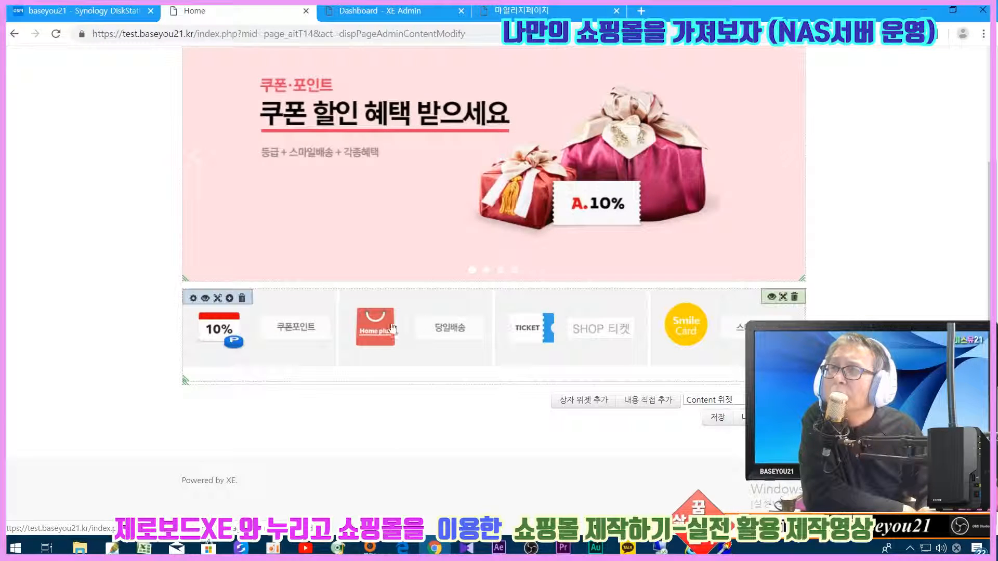
scroll(237, 148, "up", 3)
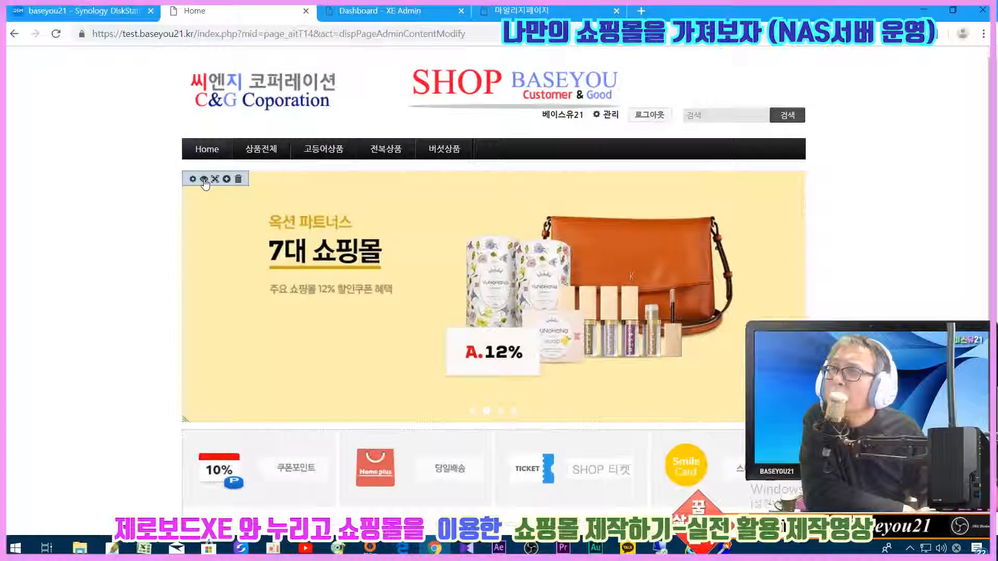
- Set the banner slider's 외부 여백 B to 10, save the page, and reopen 페이지 수정
left_click(215, 179)
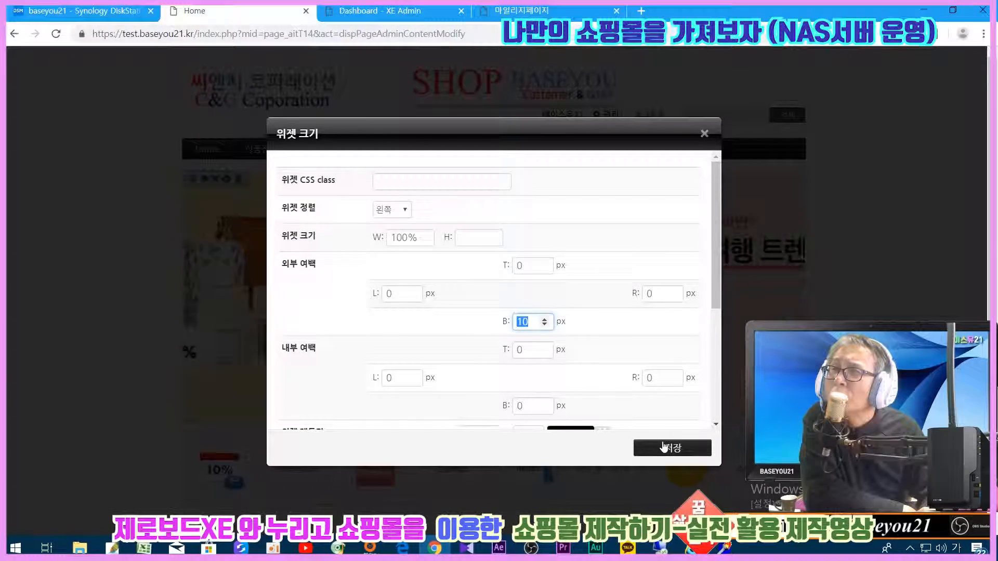
key("Return")
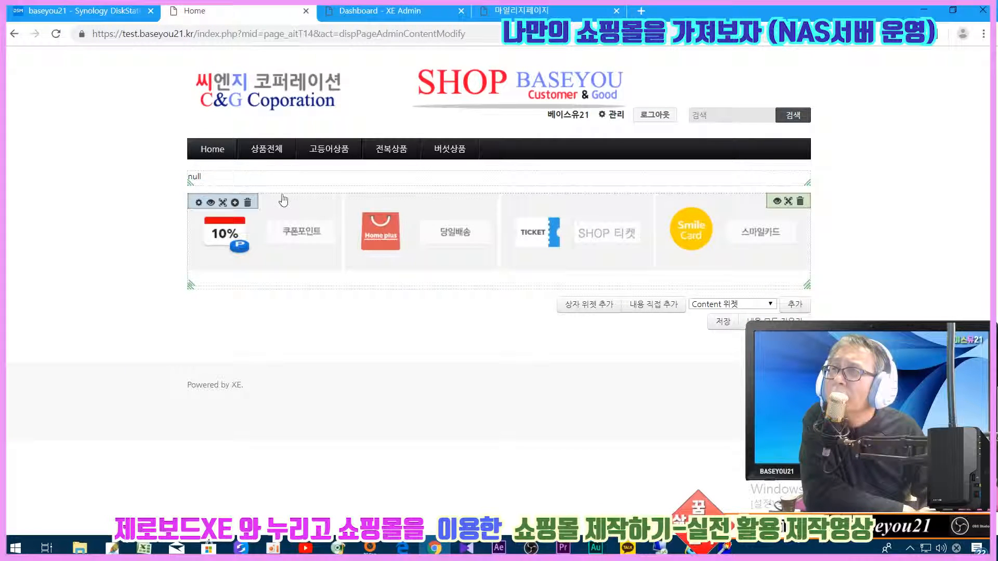
left_click(722, 323)
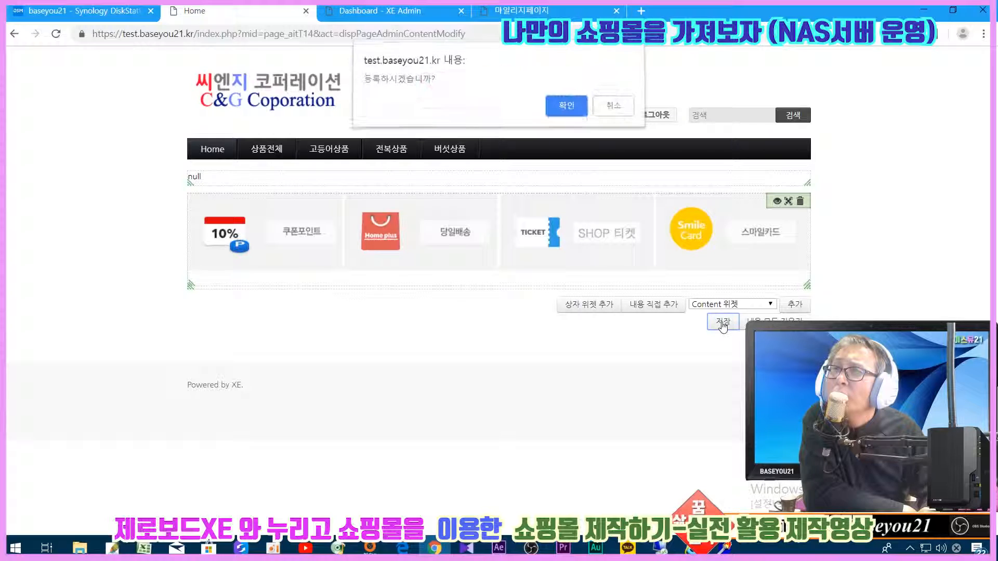
left_click(561, 109)
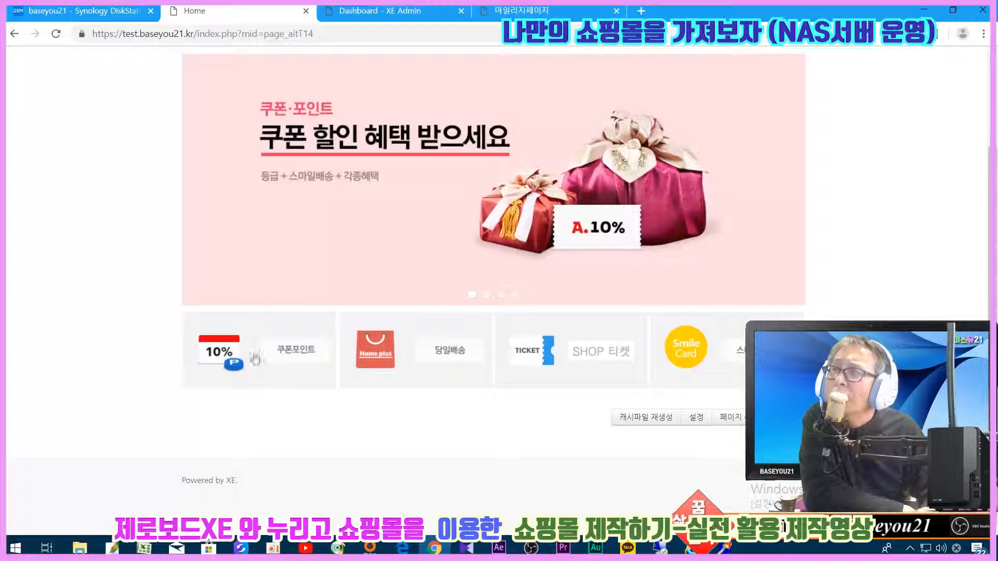
left_click(743, 422)
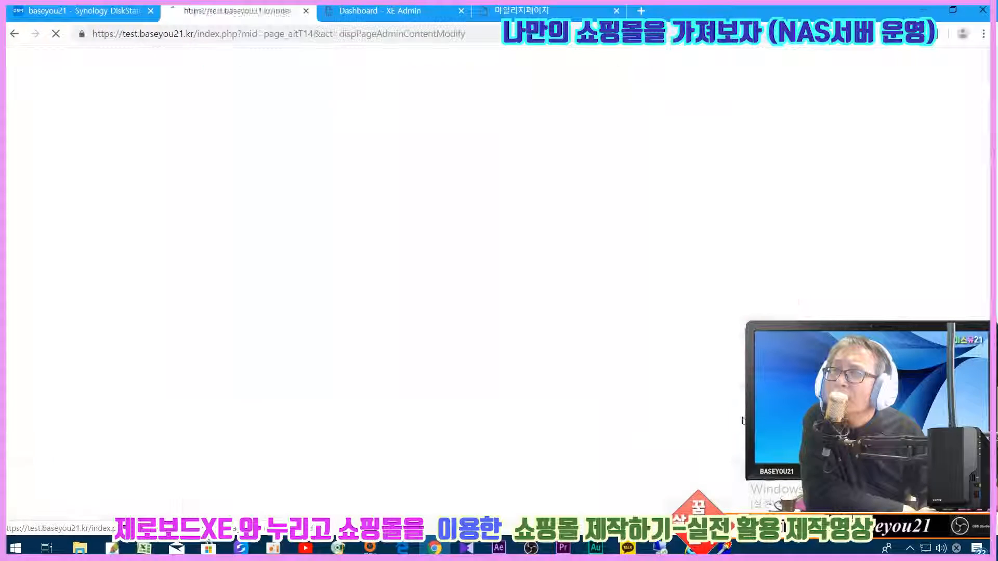
- Set the icon widget's left, top, bottom and right border widths to 1 px
scroll(682, 383, "down", 5)
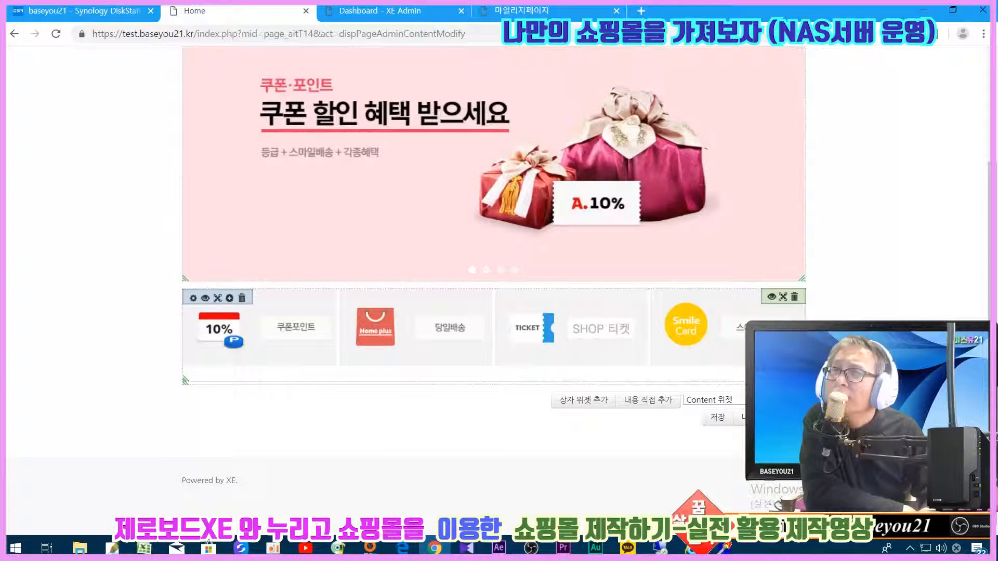
left_click(772, 299)
scroll(468, 312, "down", 6)
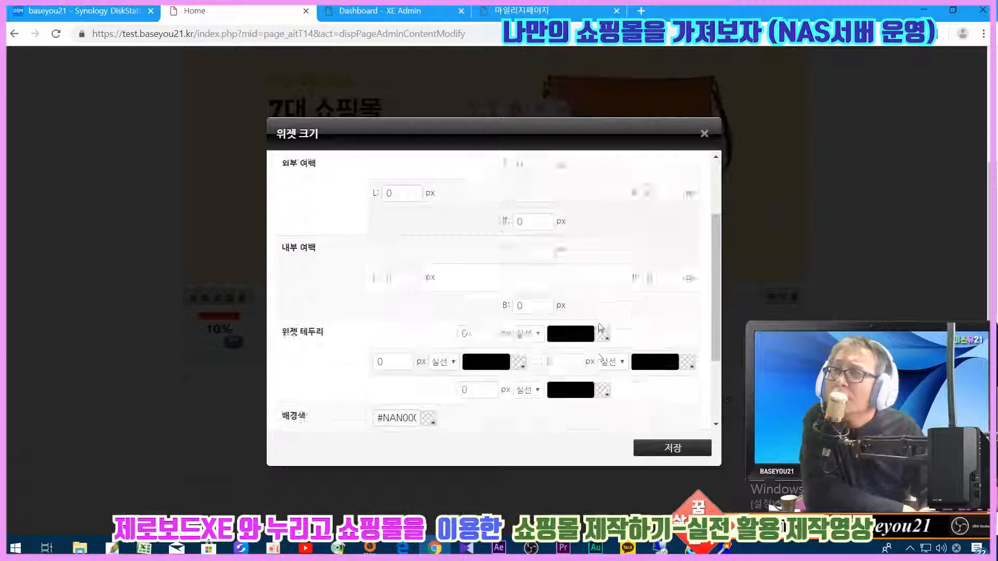
double_click(396, 330)
type("1")
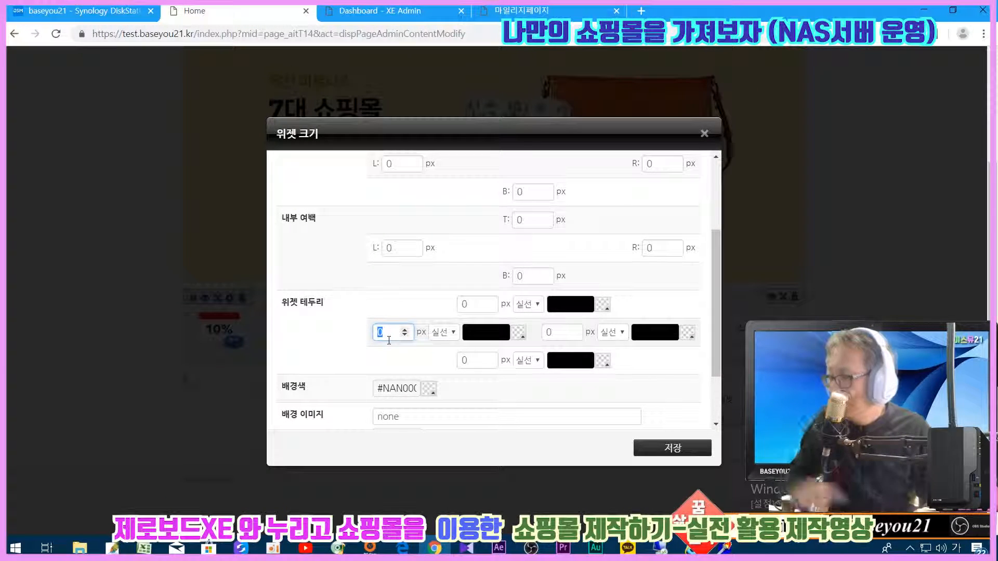
double_click(470, 305)
type("1")
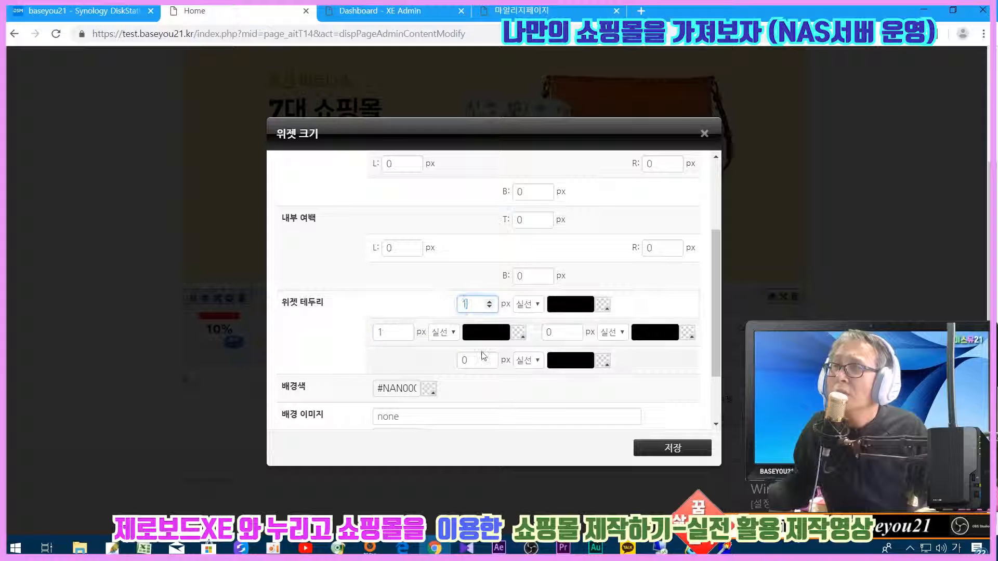
double_click(470, 359)
type("1")
double_click(556, 333)
type("1")
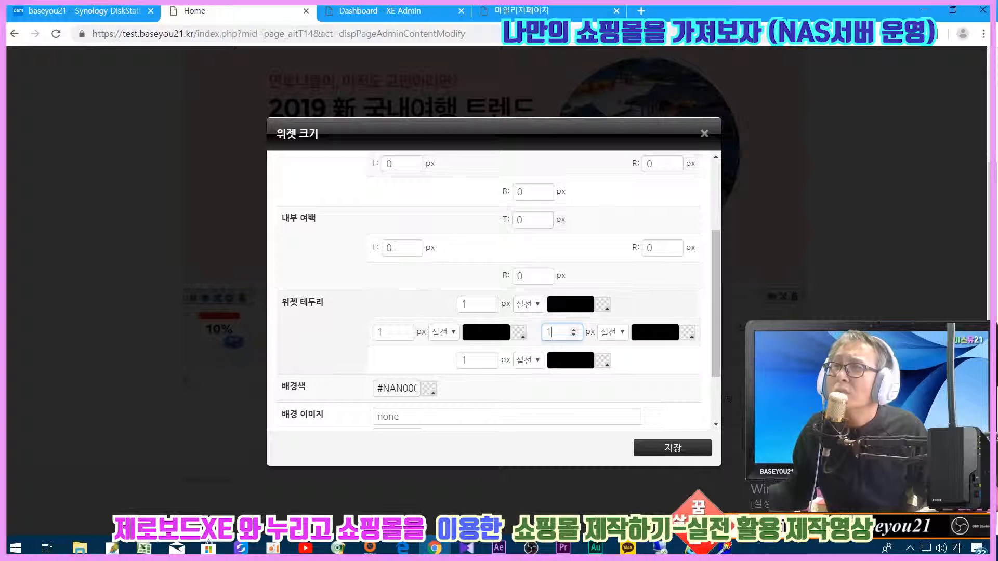
- Enter bbbbbb as the top border colour
left_click(566, 306)
double_click(563, 306)
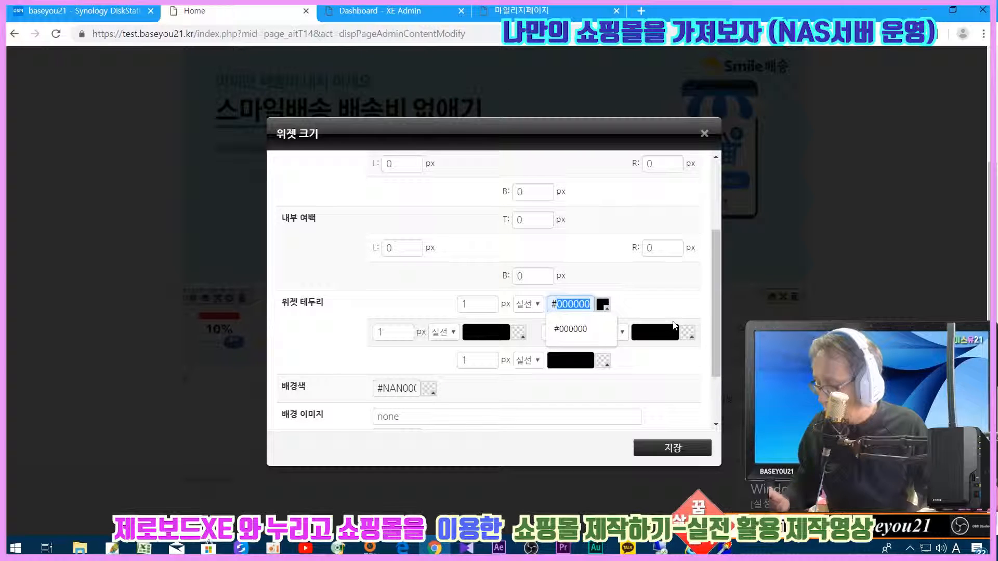
type("bbbbbb")
key("ctrl+a")
key("ctrl+c")
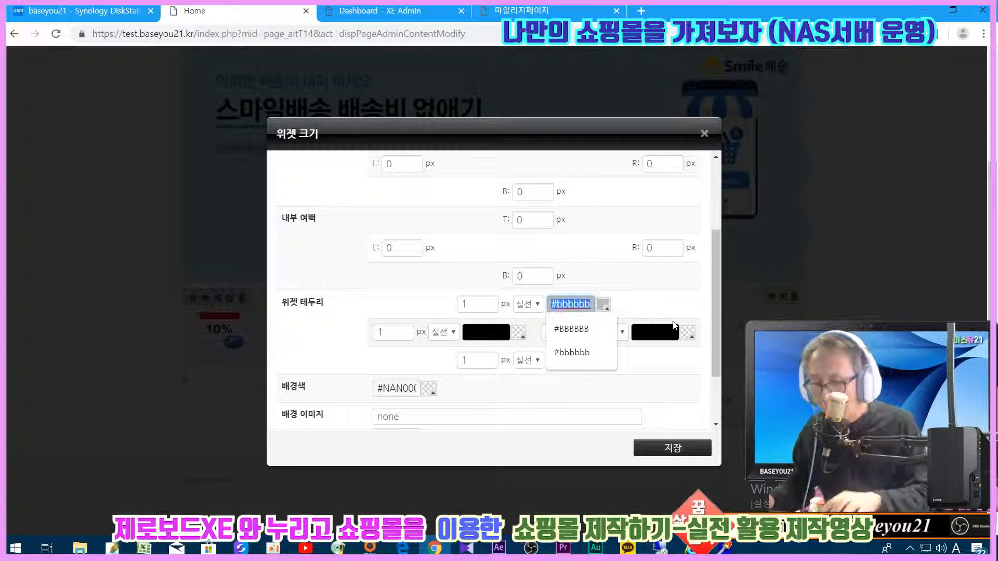
left_click_drag(486, 333, 606, 358)
- Paste #bbbbbb into the left, right and bottom border colours and save the dialog
left_click(468, 332)
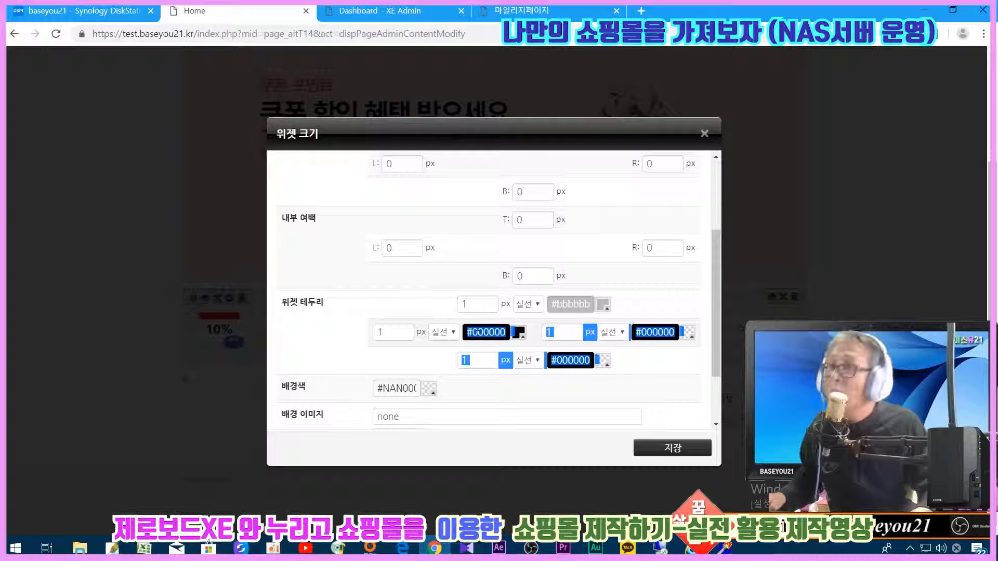
key("ctrl+v")
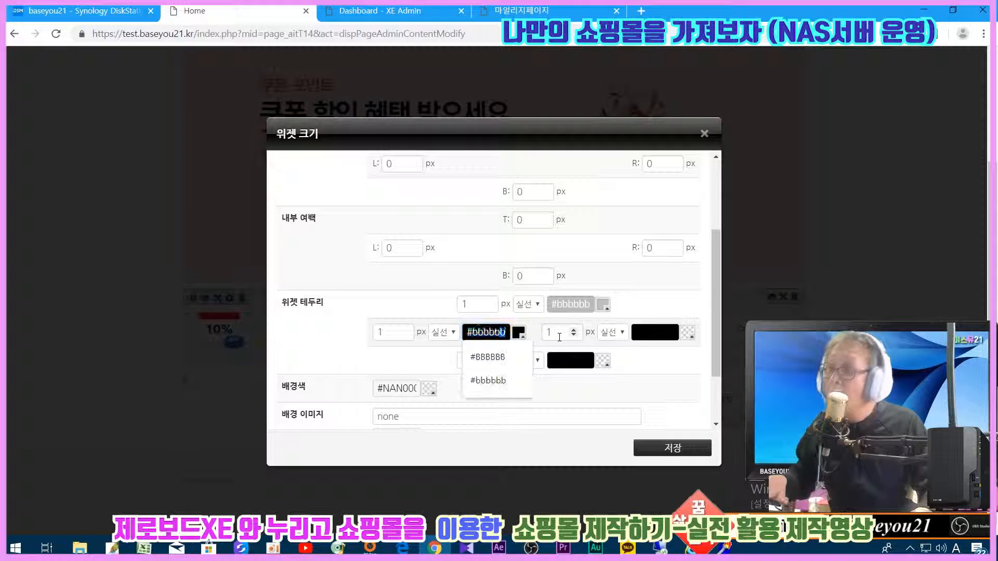
left_click(654, 333)
left_click(650, 360)
left_click_drag(635, 334, 728, 341)
key("ctrl+v")
left_click(558, 360)
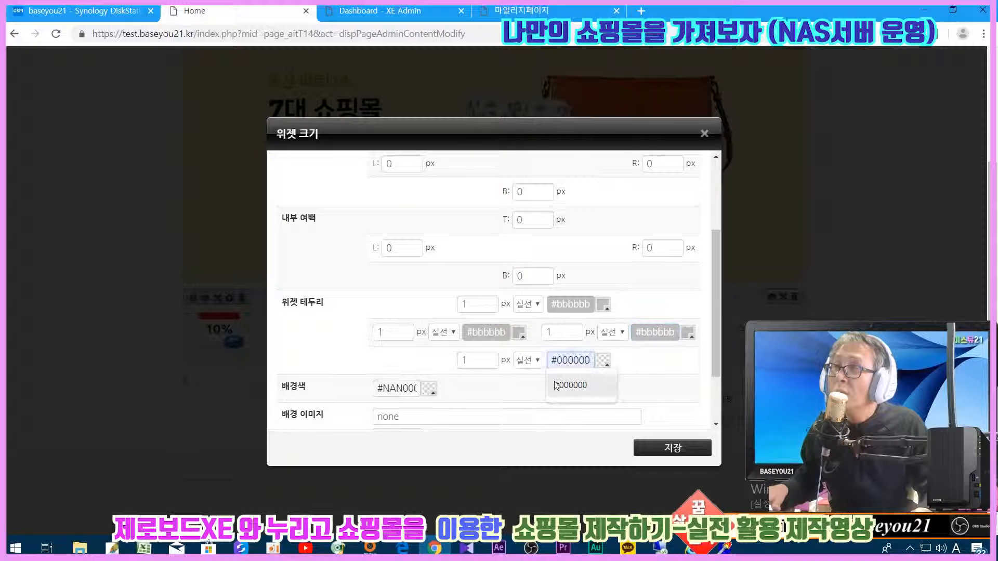
left_click_drag(551, 360, 669, 367)
key("ctrl+v")
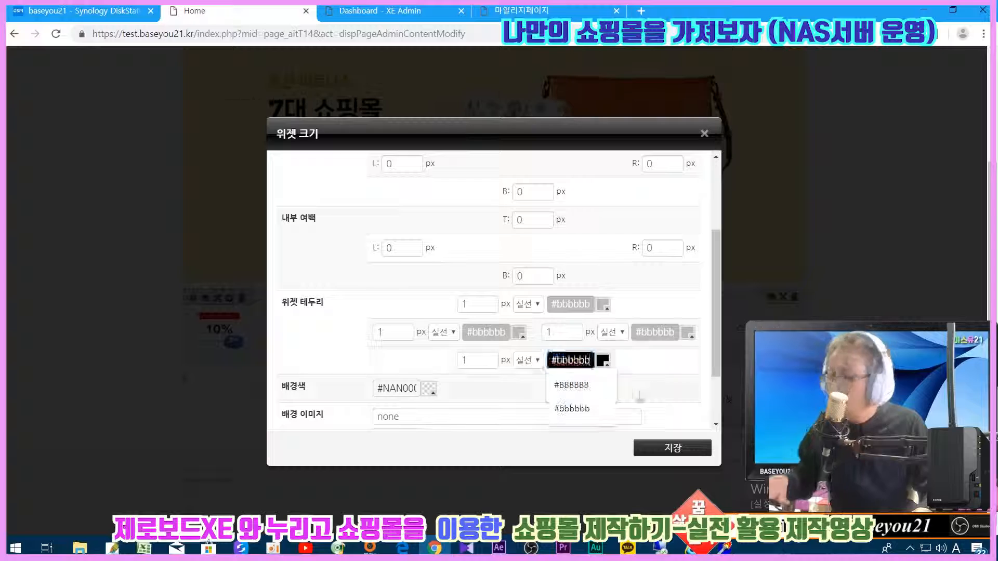
left_click(694, 449)
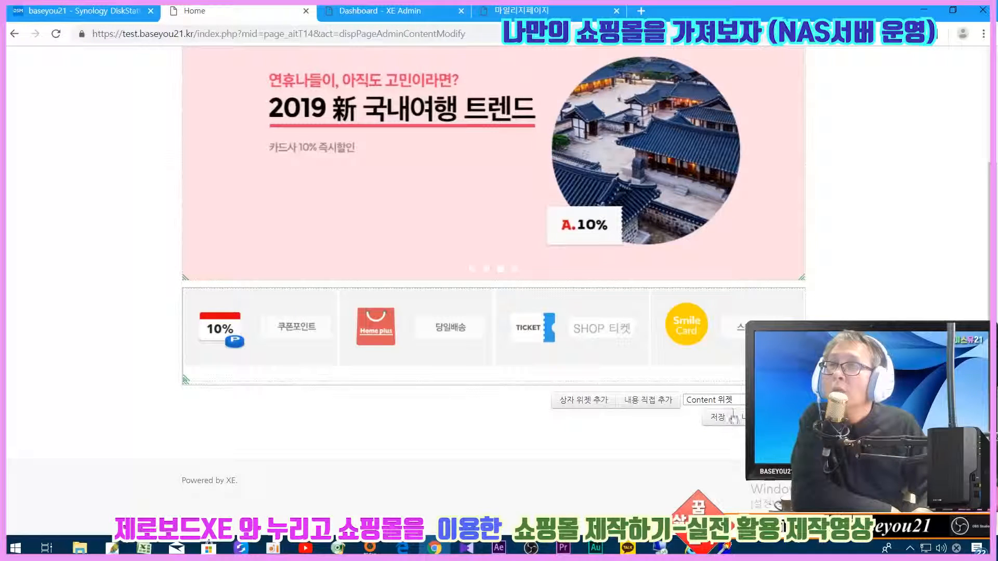
- Save and confirm the layout, then reenter 페이지 수정 and scroll to the widgets
left_click(718, 418)
left_click(559, 108)
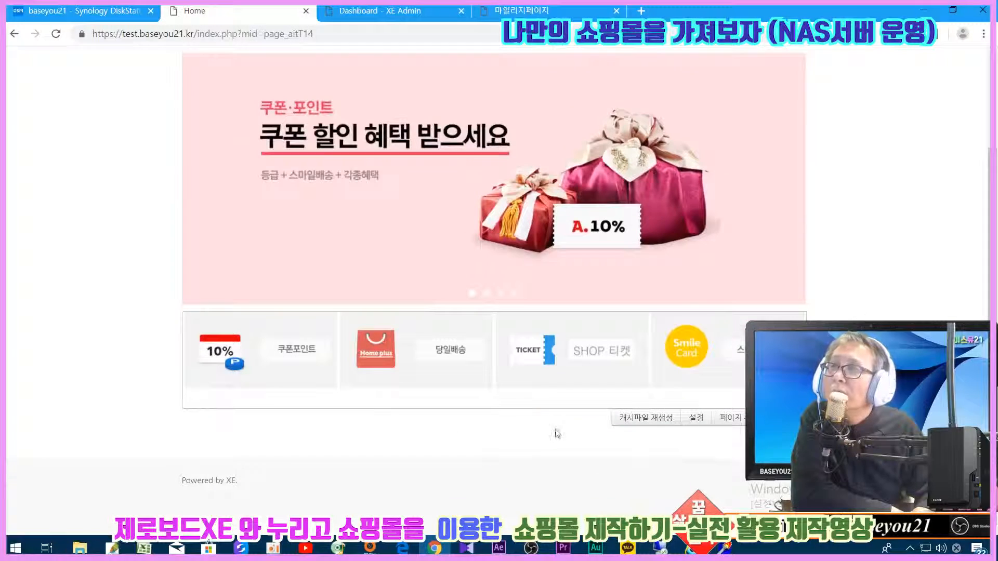
left_click(733, 419)
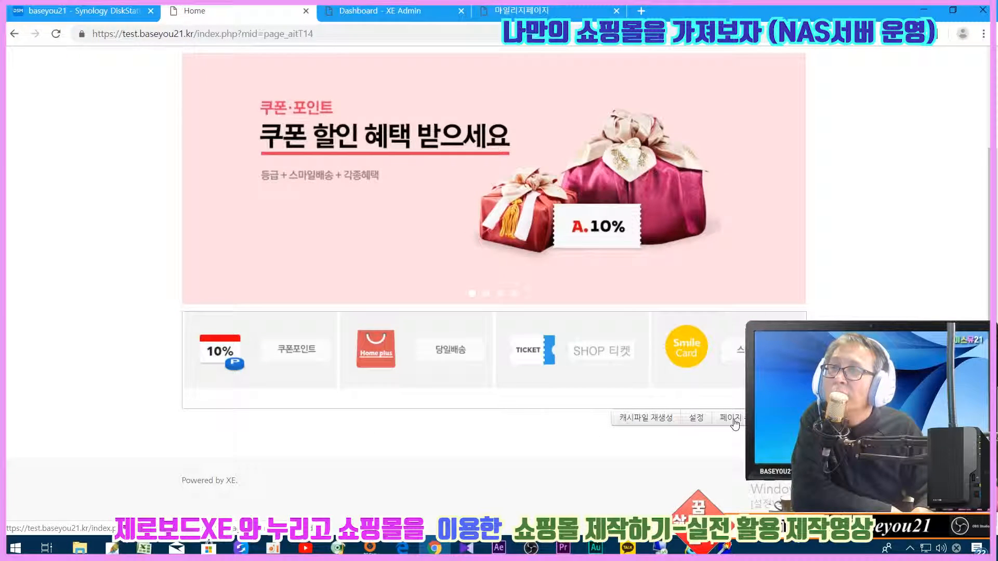
scroll(659, 442, "down", 2)
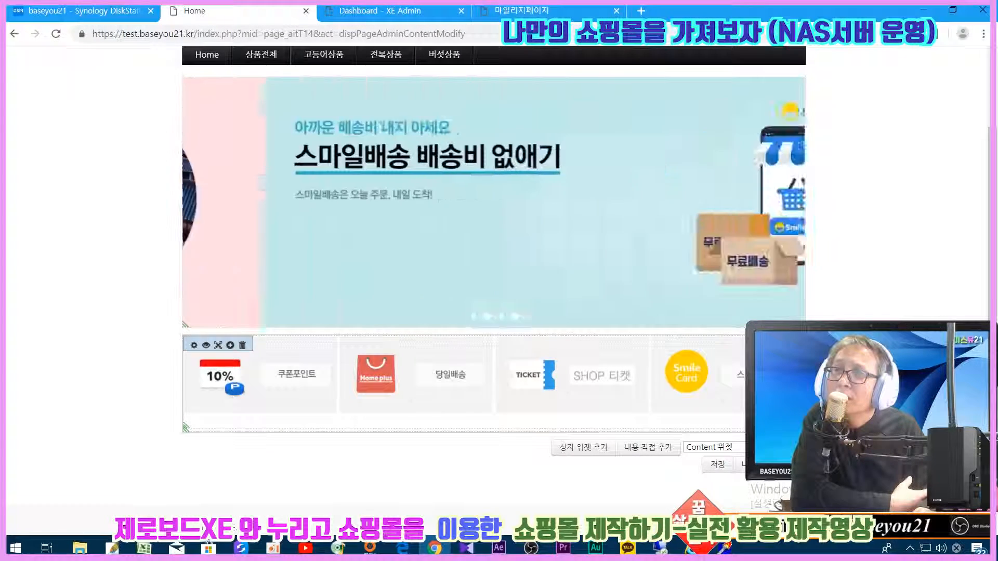
- Change the icon widget's width from 960px to 100% and clear its 149px height
left_click(218, 345)
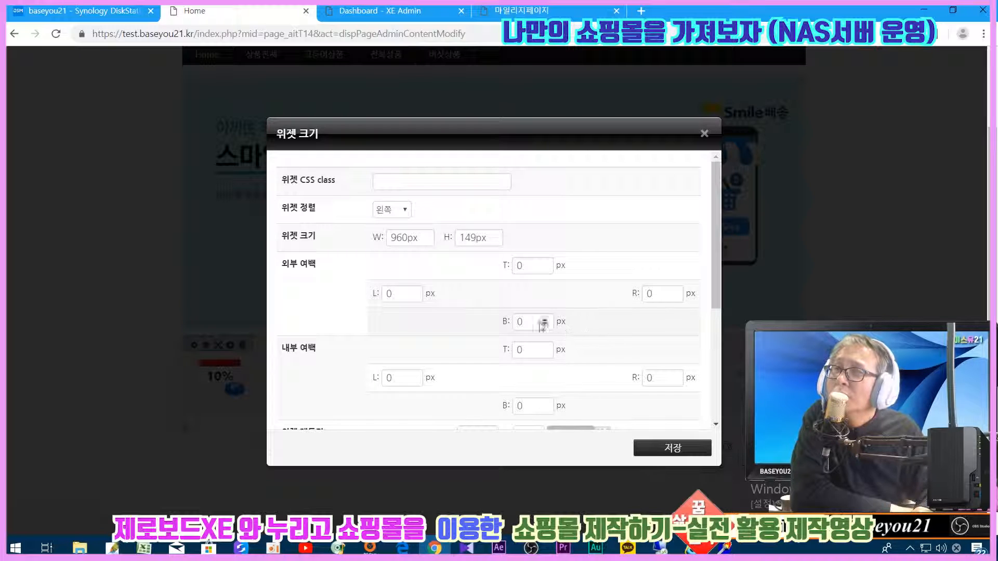
left_click_drag(427, 238, 334, 233)
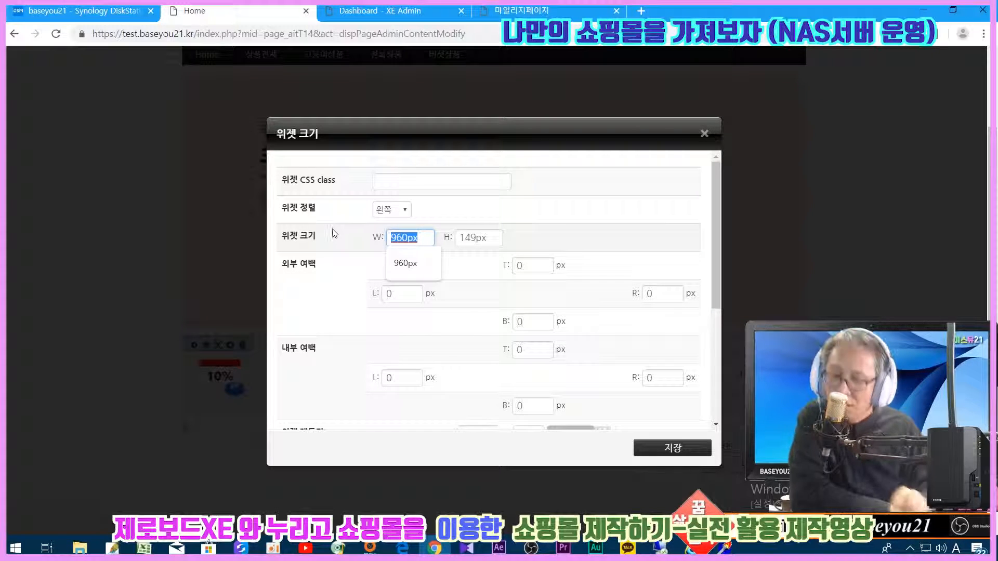
type("100")
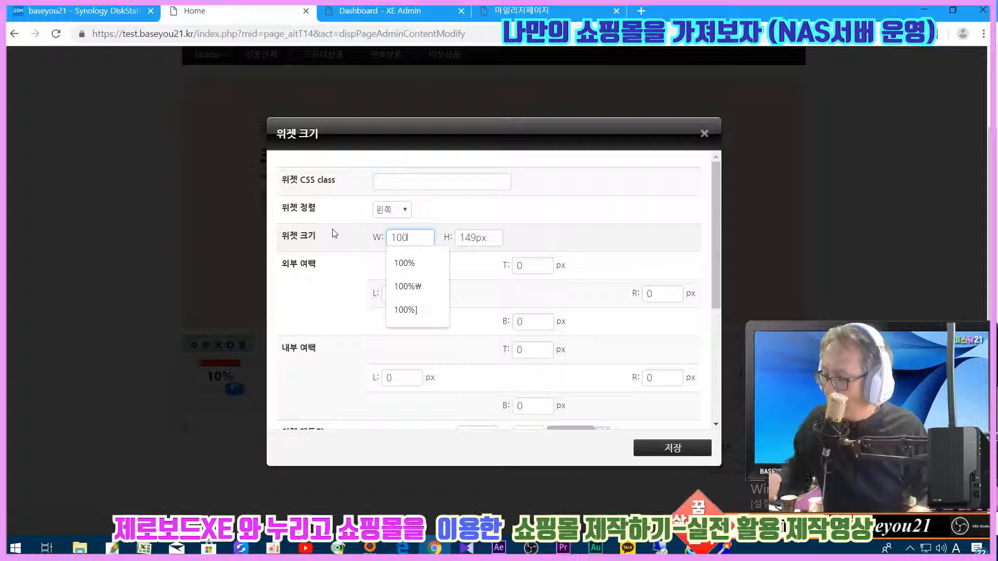
key("Tab")
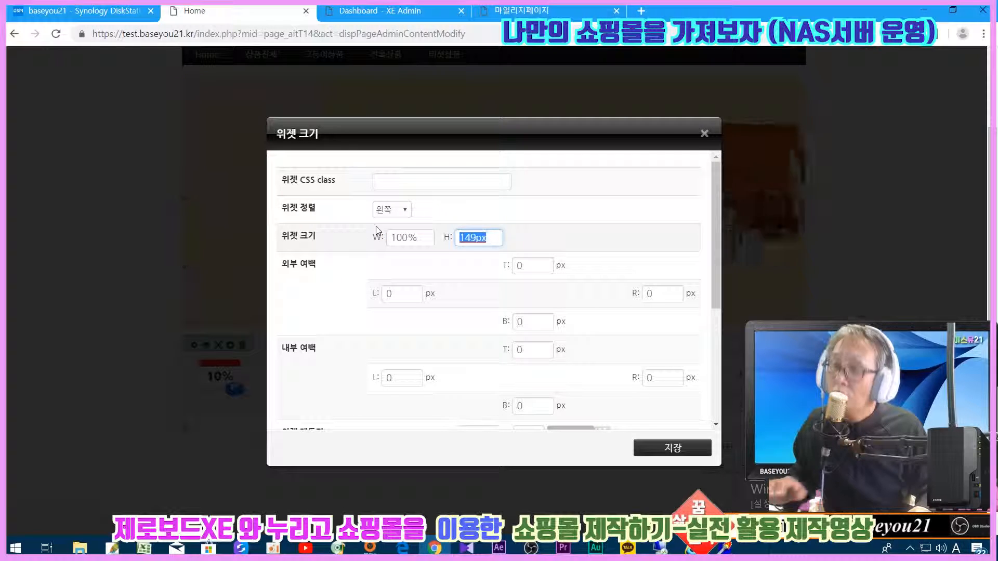
key("BackSpace")
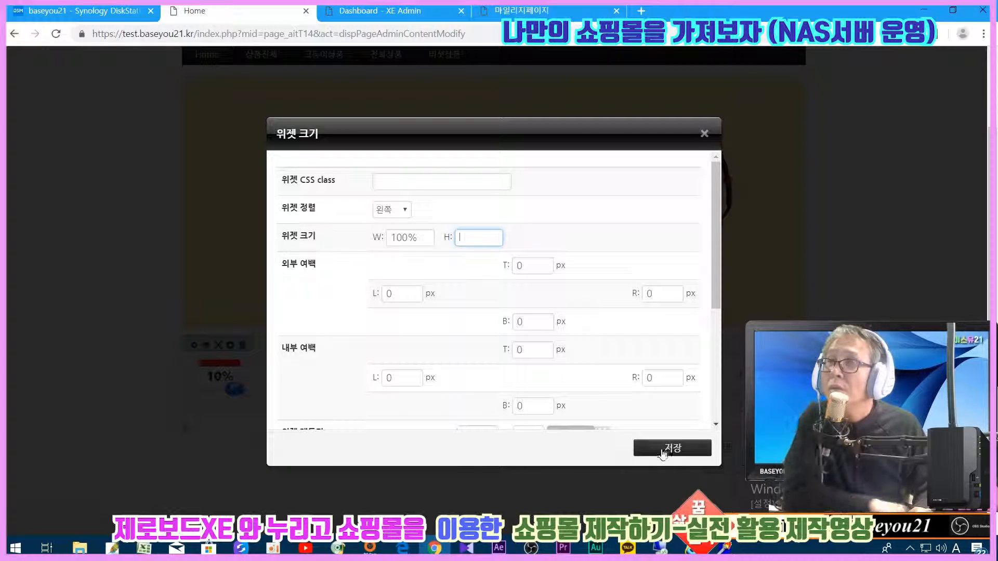
left_click(662, 450)
scroll(490, 383, "down", 2)
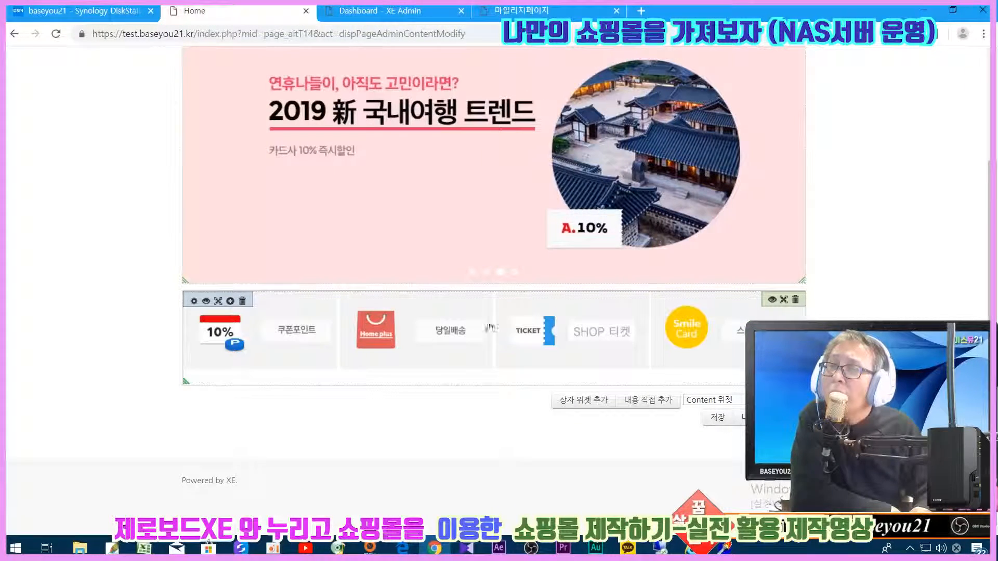
- Leave the icon widget's 외부 여백 fields empty, clearing the 5s first entered there
left_click(783, 300)
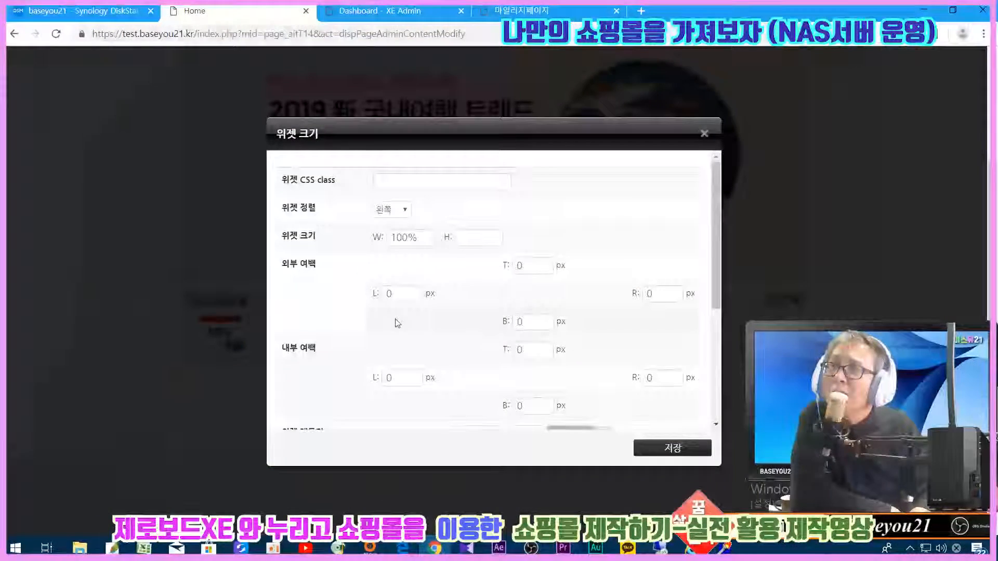
double_click(535, 265)
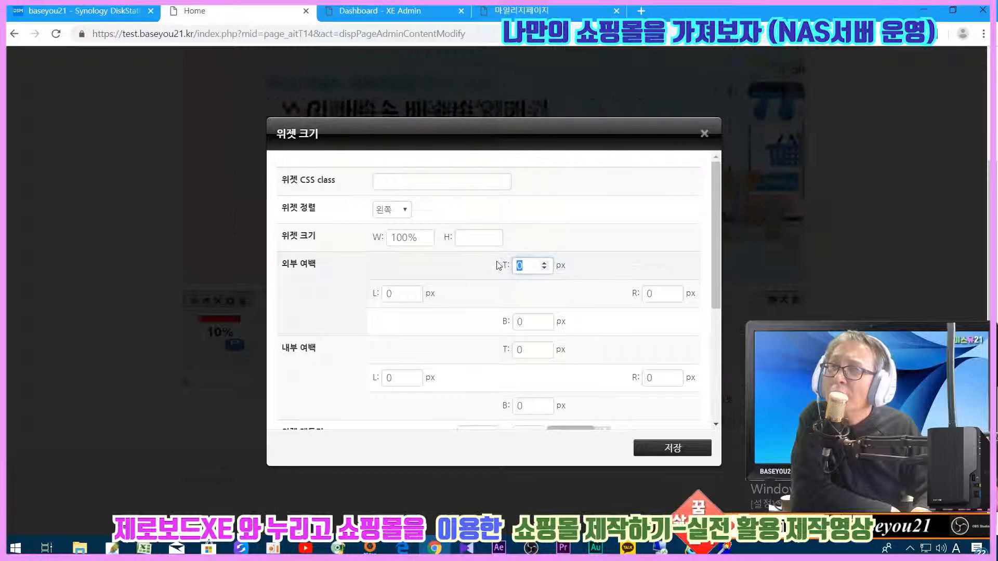
type("5")
double_click(389, 293)
type("5")
double_click(650, 293)
type("5")
double_click(535, 322)
type("5")
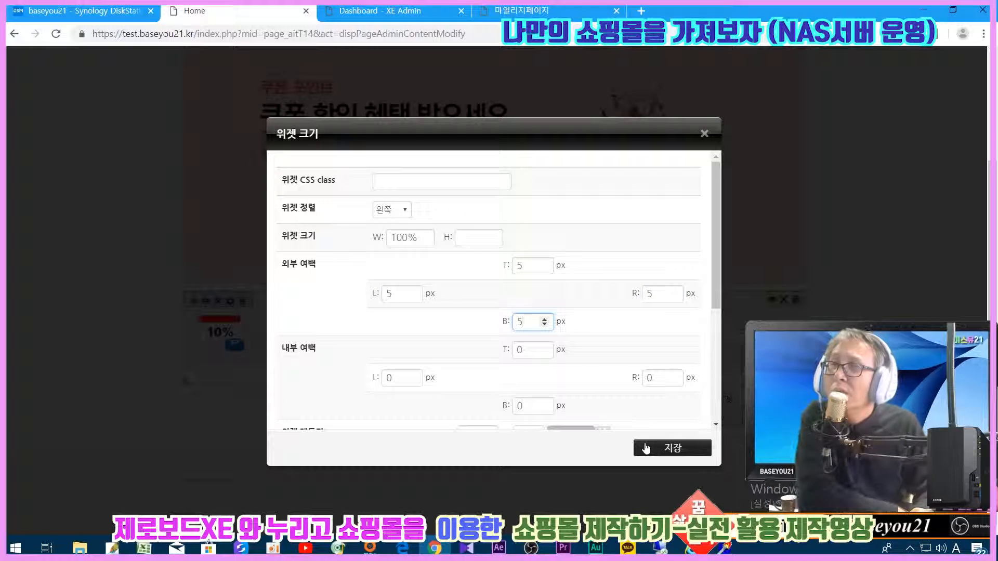
double_click(525, 266)
double_click(396, 294)
key("BackSpace")
key("BackSpace")
left_click_drag(660, 293, 564, 314)
key("BackSpace")
- Set 내부 여백 top, left, bottom and right to 5 and save the widget settings
left_click_drag(530, 349, 486, 355)
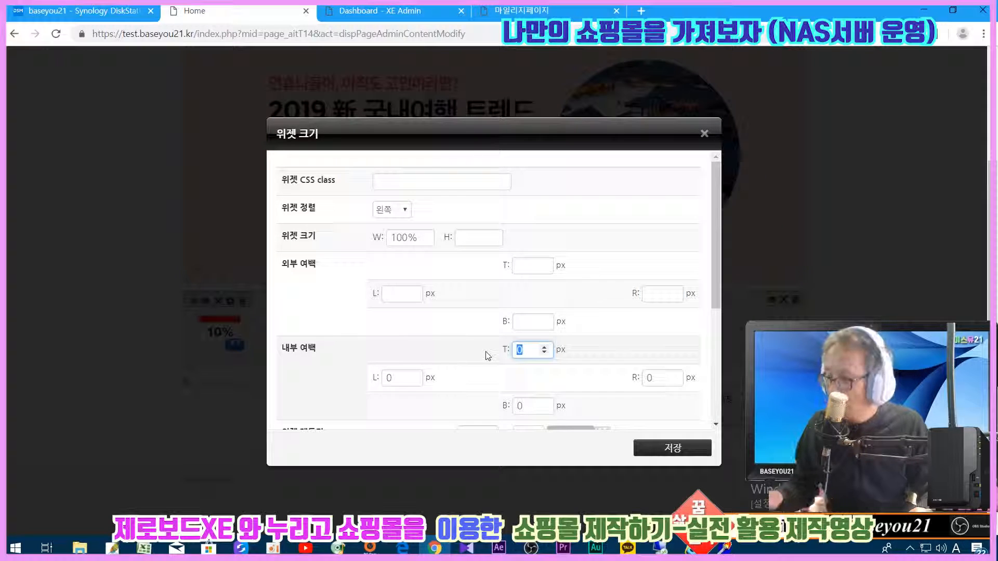
type("5")
left_click_drag(397, 378, 319, 374)
type("5")
left_click_drag(521, 406, 515, 406)
type("5")
left_click_drag(673, 378, 644, 378)
type("5")
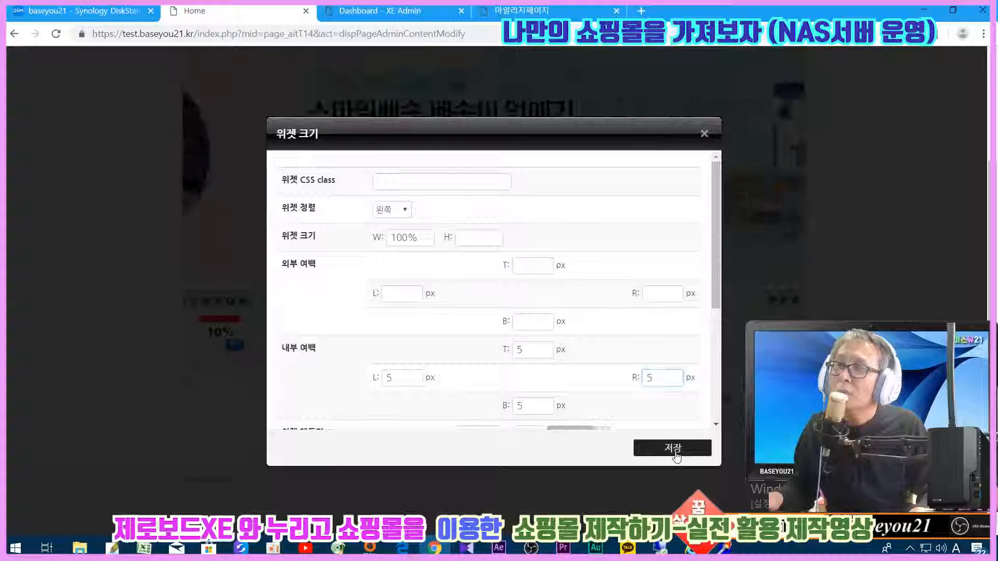
left_click(673, 449)
scroll(641, 441, "down", 2)
- Save and confirm the padded layout, then reopen 페이지 수정 at the icon widget
scroll(640, 441, "down", 1)
left_click(722, 420)
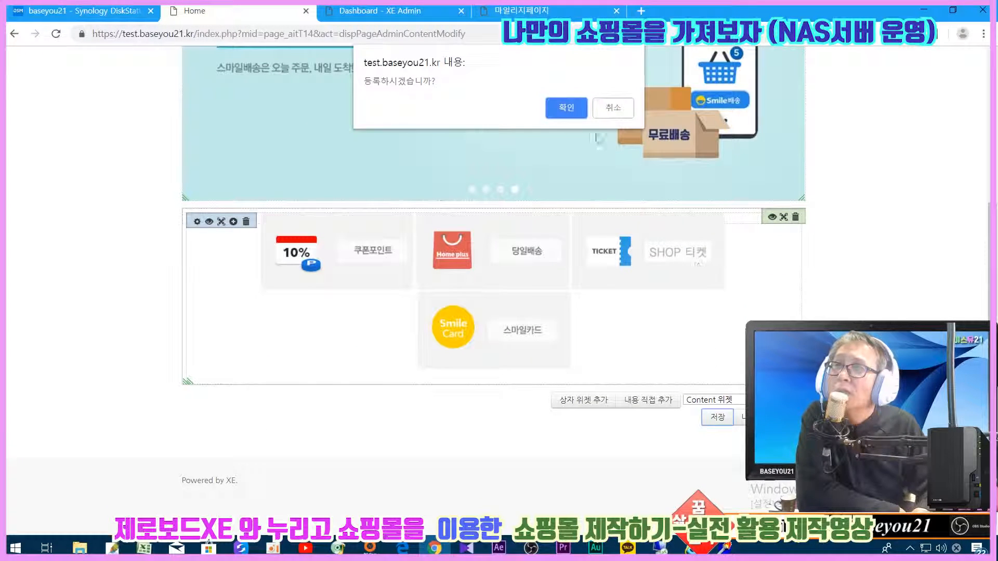
left_click(571, 112)
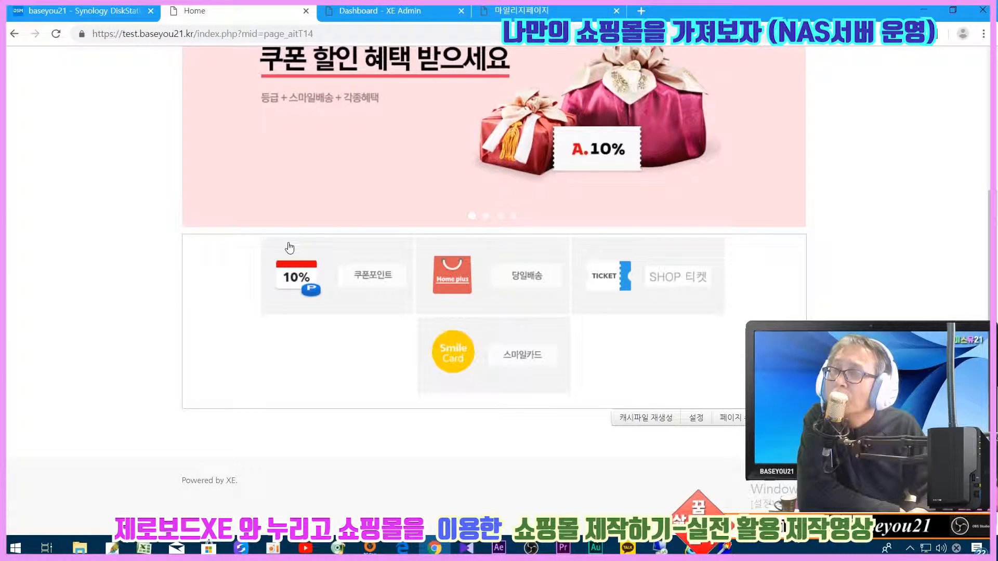
left_click(725, 426)
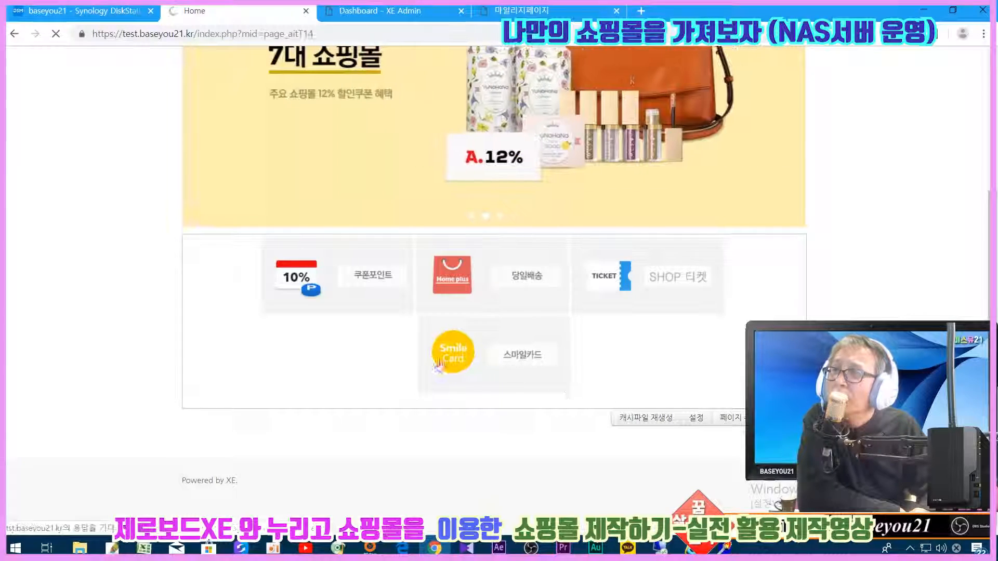
scroll(375, 340, "down", 3)
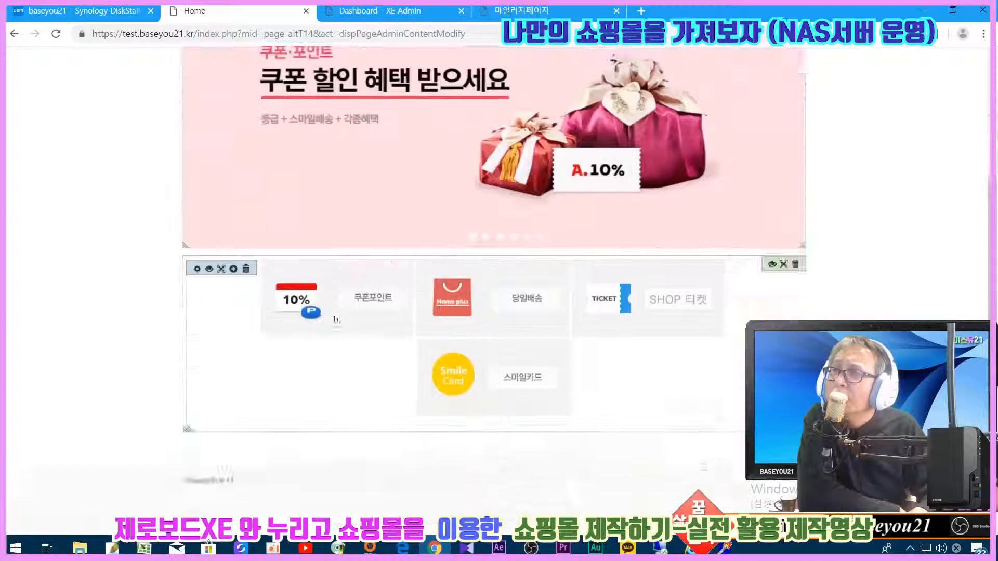
left_click(197, 271)
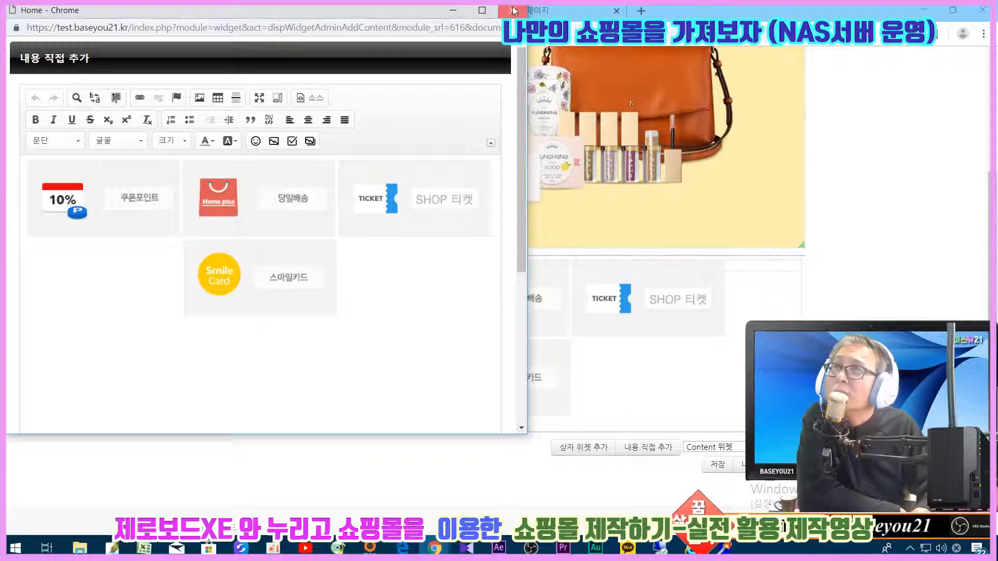
left_click(821, 264)
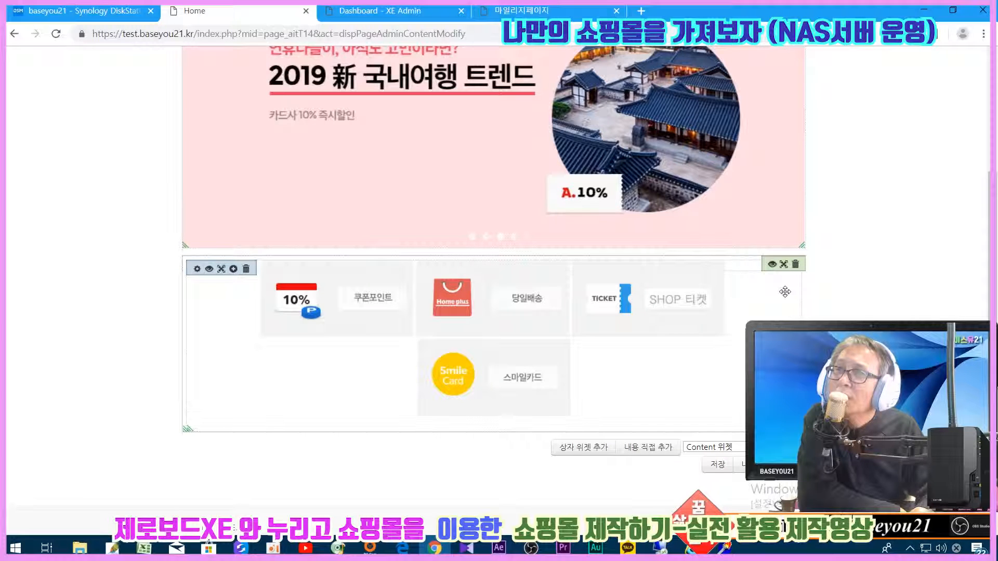
- After briefly trying 99%, set the promo icon widget's width to 100% and save it
left_click(208, 270)
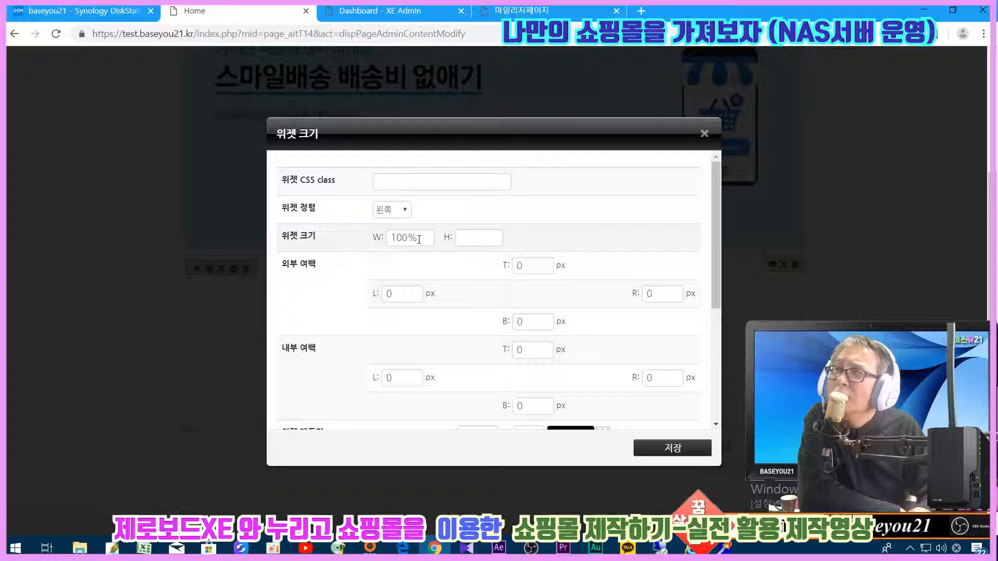
left_click(704, 134)
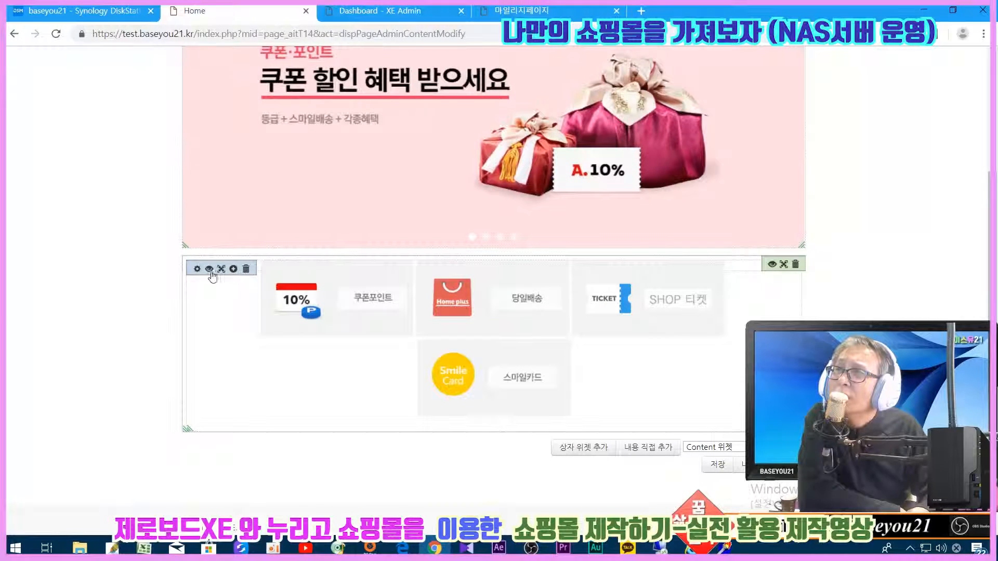
left_click(211, 270)
double_click(406, 238)
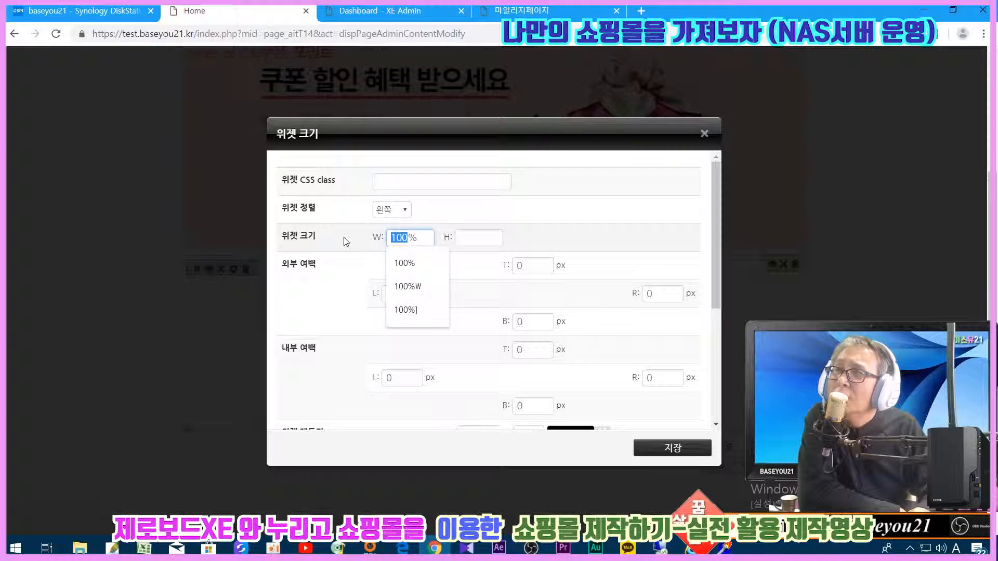
type("99")
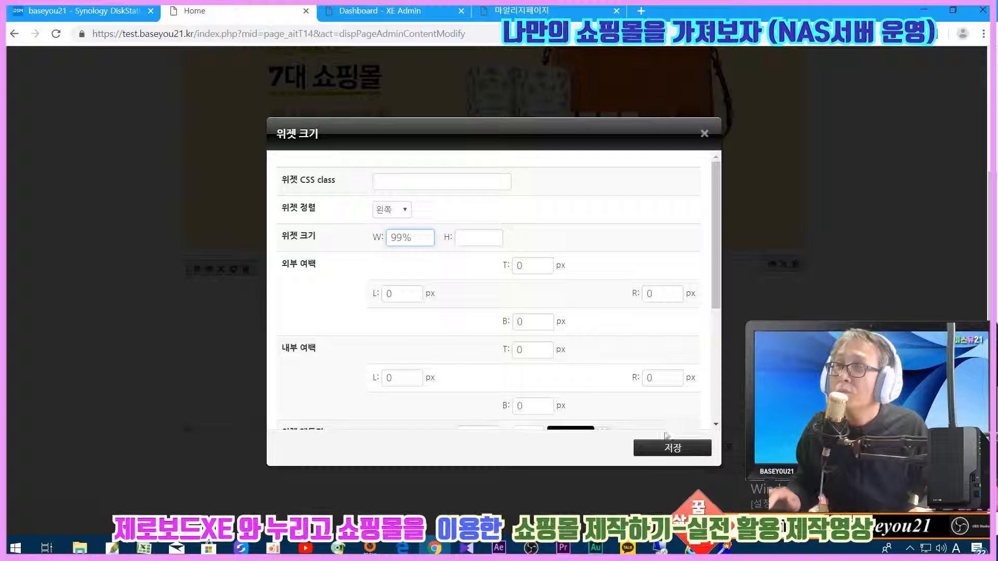
left_click(673, 448)
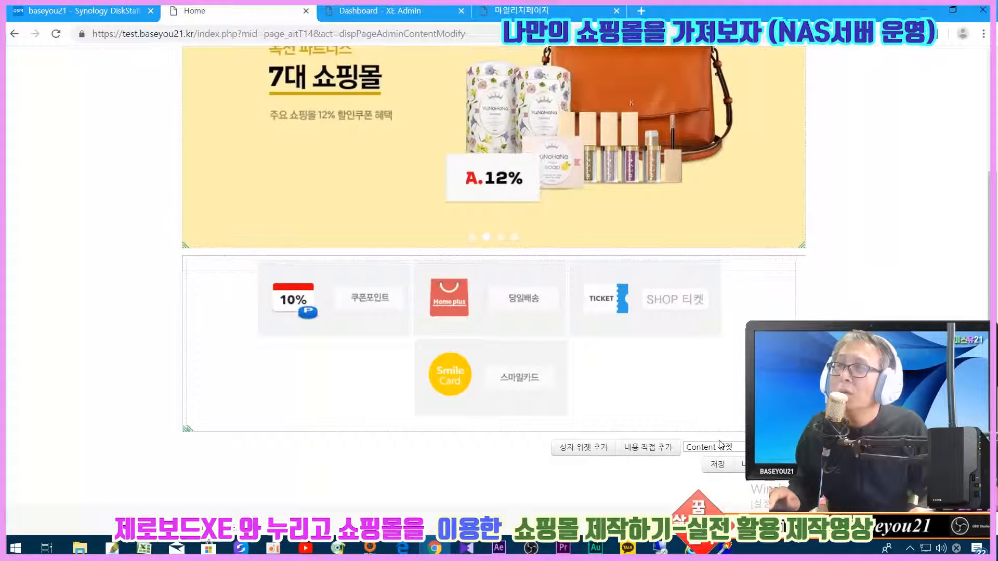
left_click(208, 269)
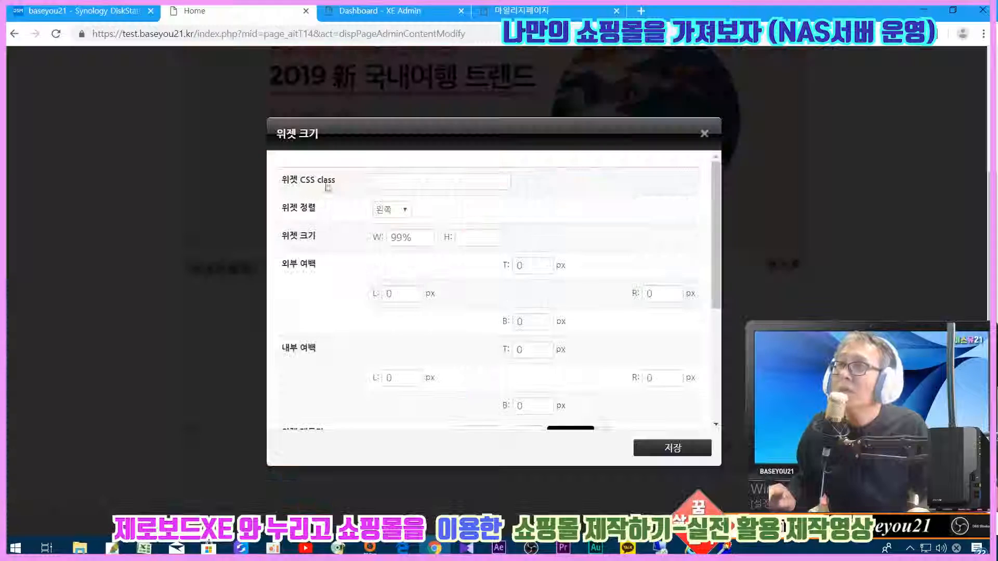
double_click(401, 238)
type("100")
left_click(257, 303)
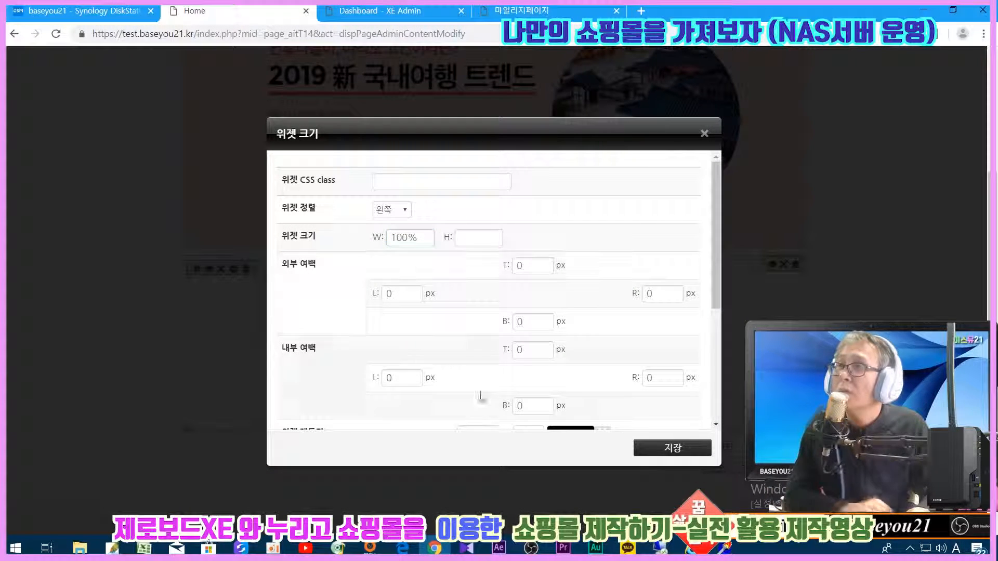
left_click(637, 443)
- Narrow the 10% 쿠폰포인트 coupon and 당일배송 images to about 234 px wide
left_click(197, 268)
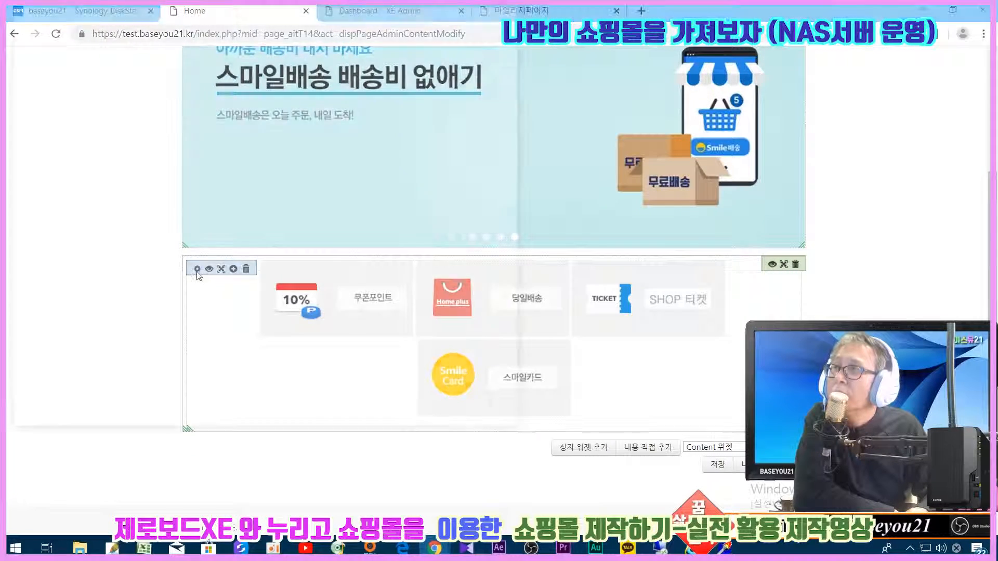
left_click(93, 213)
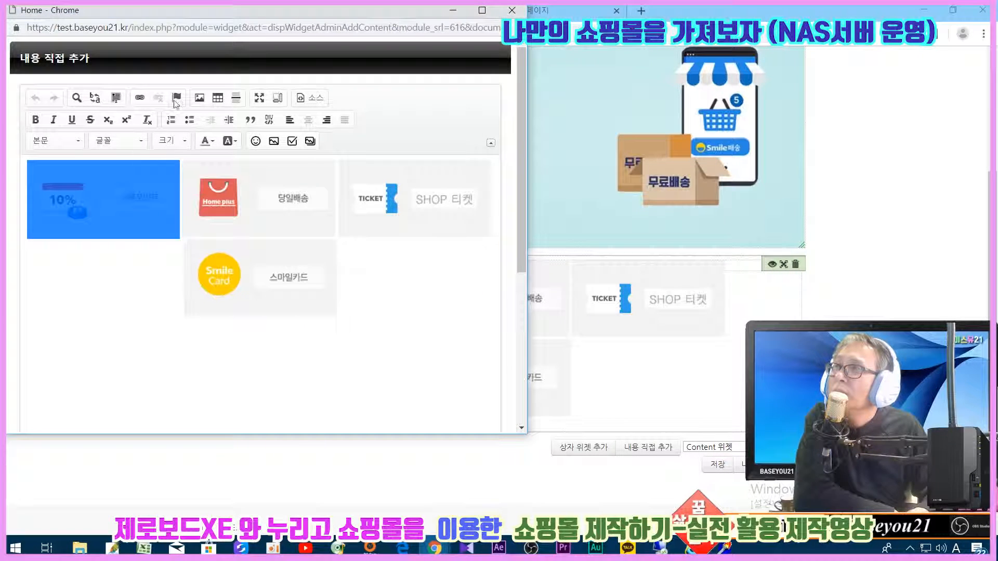
left_click(199, 97)
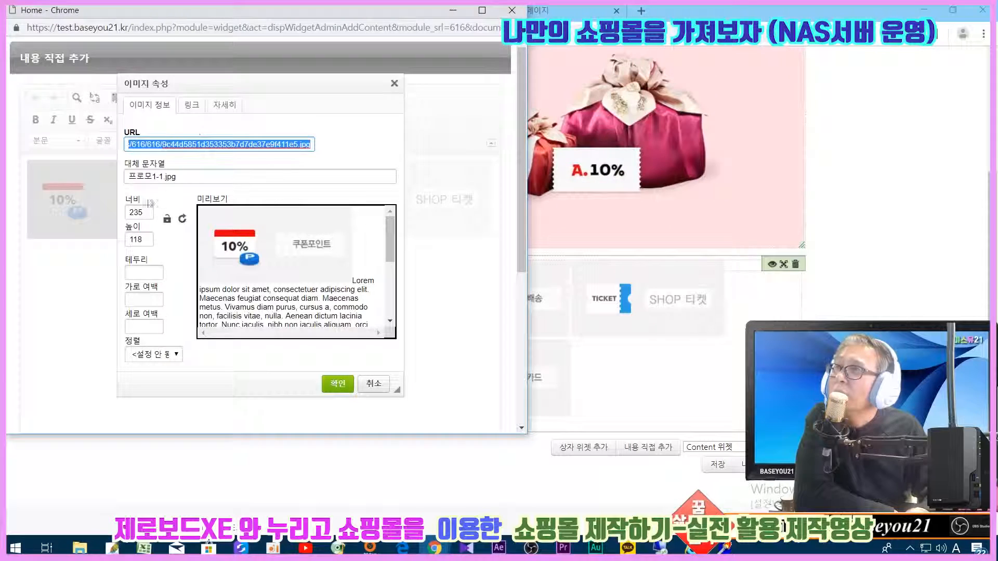
left_click(143, 211)
key("BackSpace")
type("0")
left_click(338, 384)
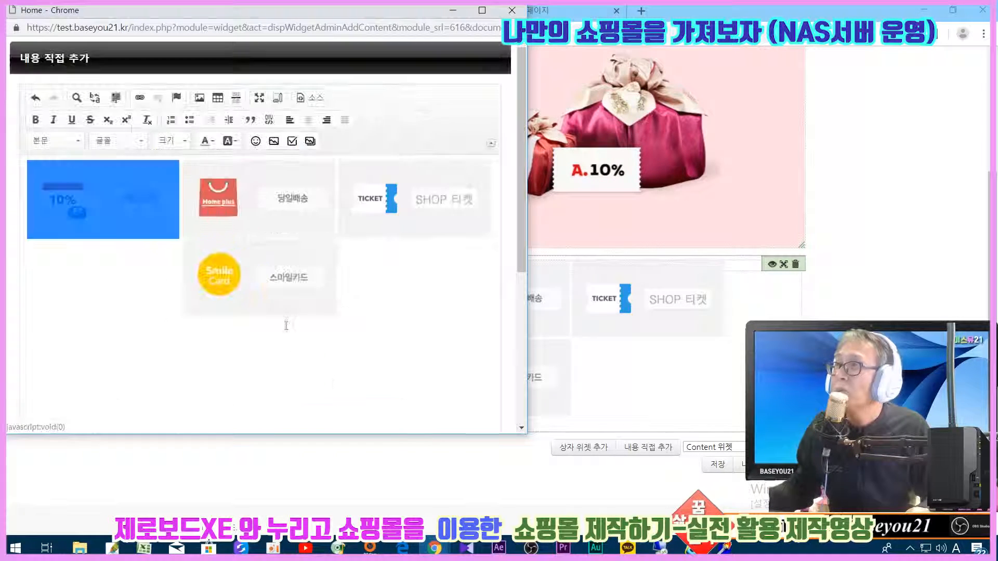
left_click(241, 220)
left_click(200, 98)
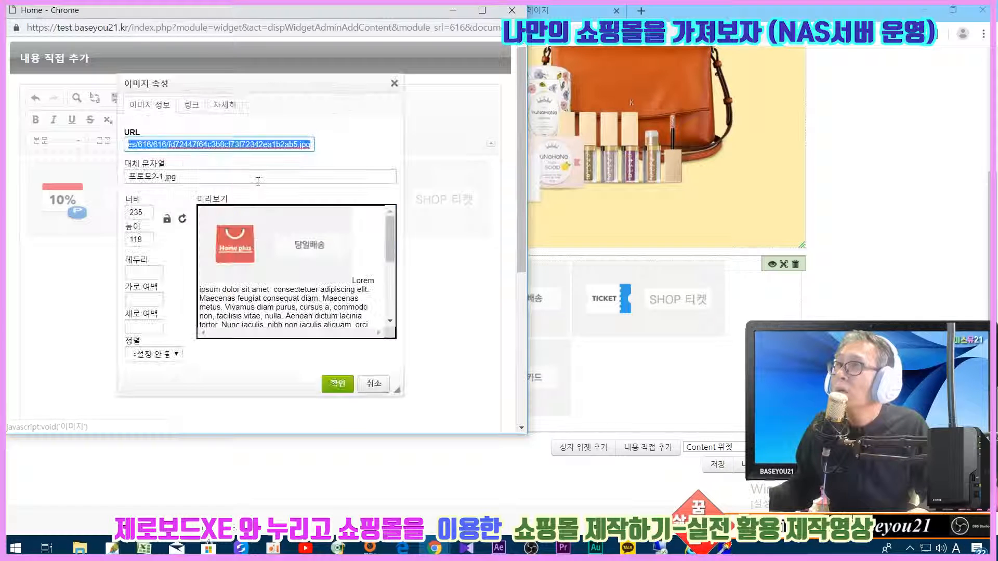
double_click(142, 212)
type("234")
left_click(336, 385)
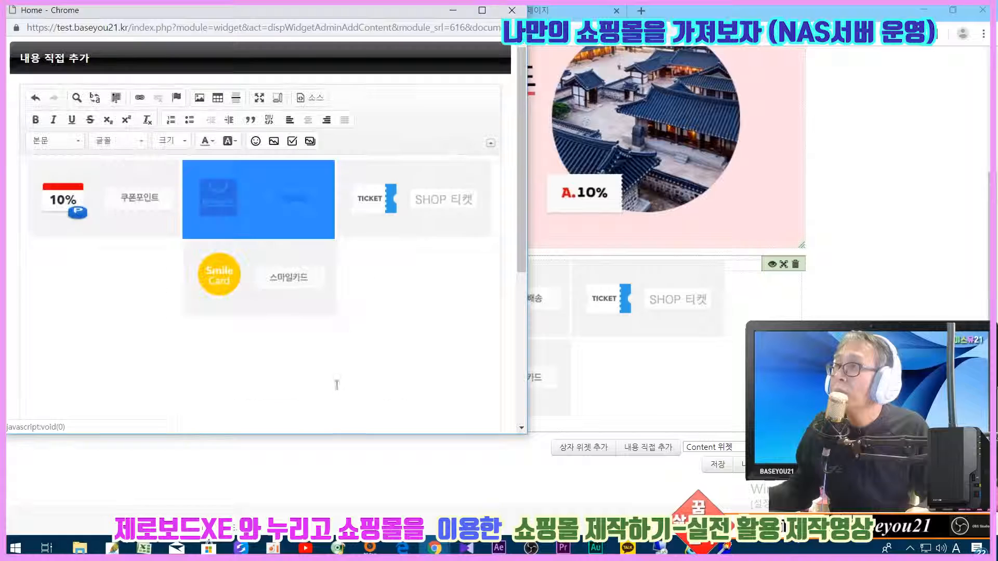
- Set the ticket and 스마일카드 images to 234 px wide and save the widget content
left_click(198, 97)
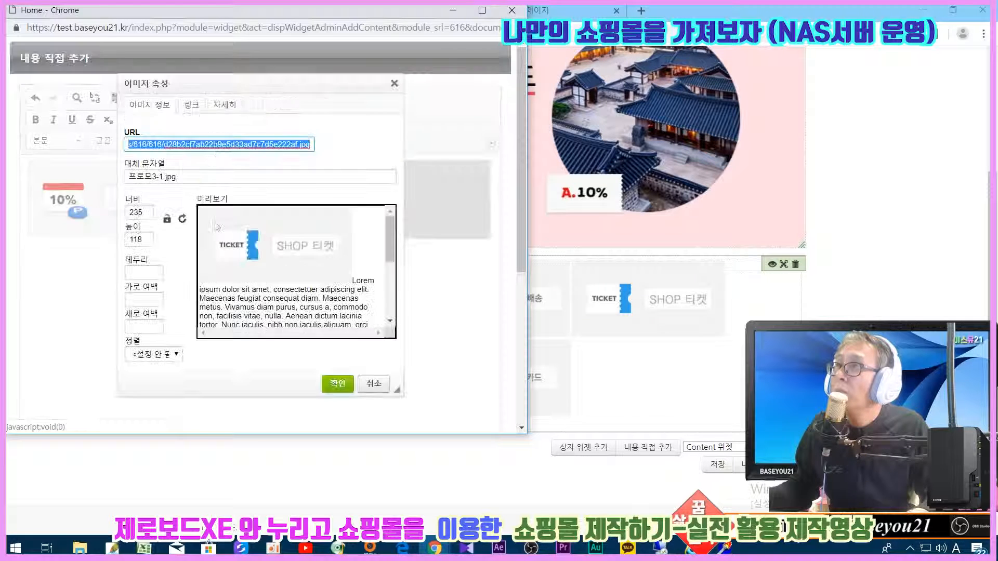
left_click_drag(149, 213, 63, 208)
type("234")
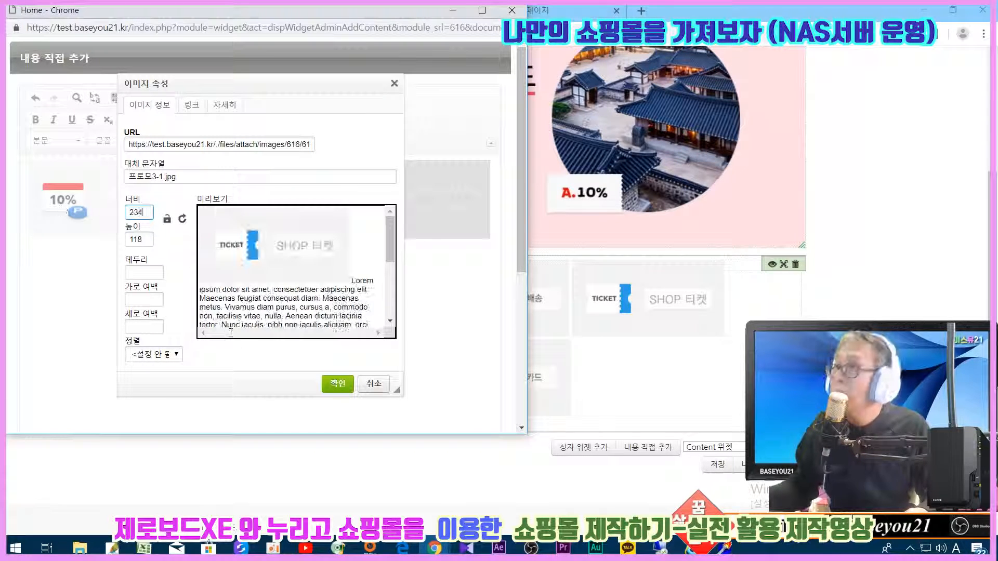
left_click(343, 387)
left_click(228, 297)
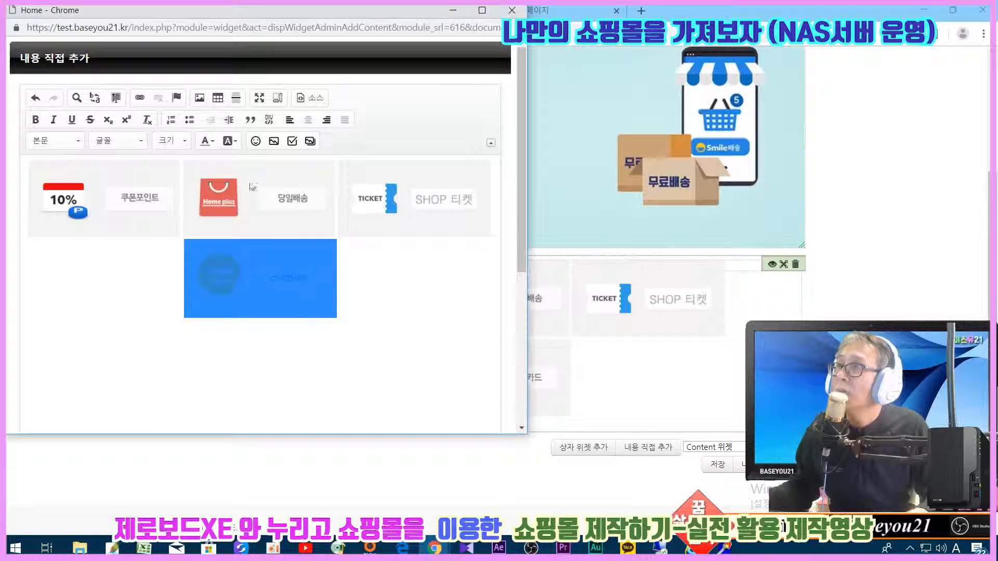
left_click(199, 97)
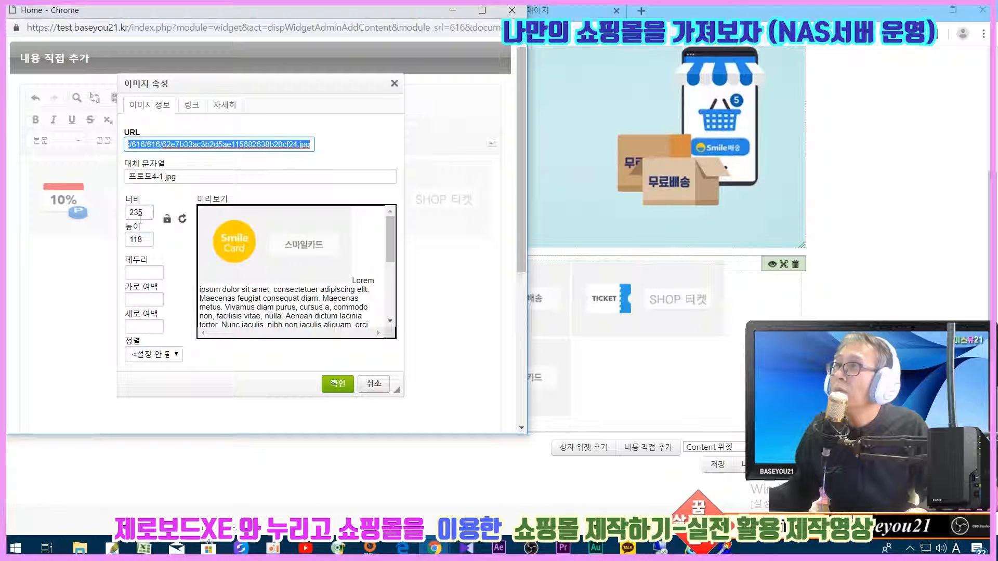
left_click_drag(140, 214, 73, 207)
type("234")
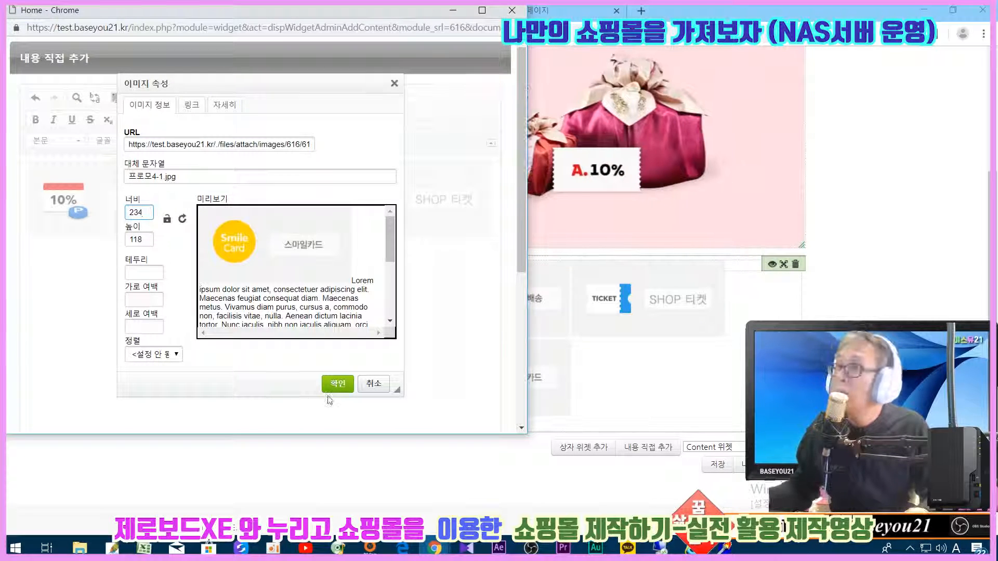
left_click(338, 383)
scroll(475, 303, "down", 5)
left_click(464, 409)
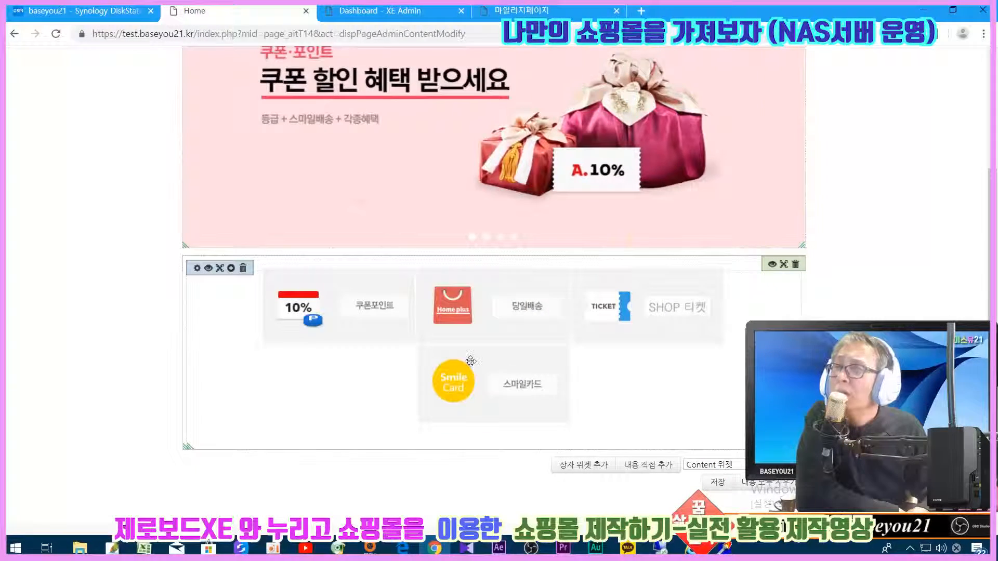
- Save the edited page and confirm the 등록하시겠습니까? prompt with 확인
left_click(198, 269)
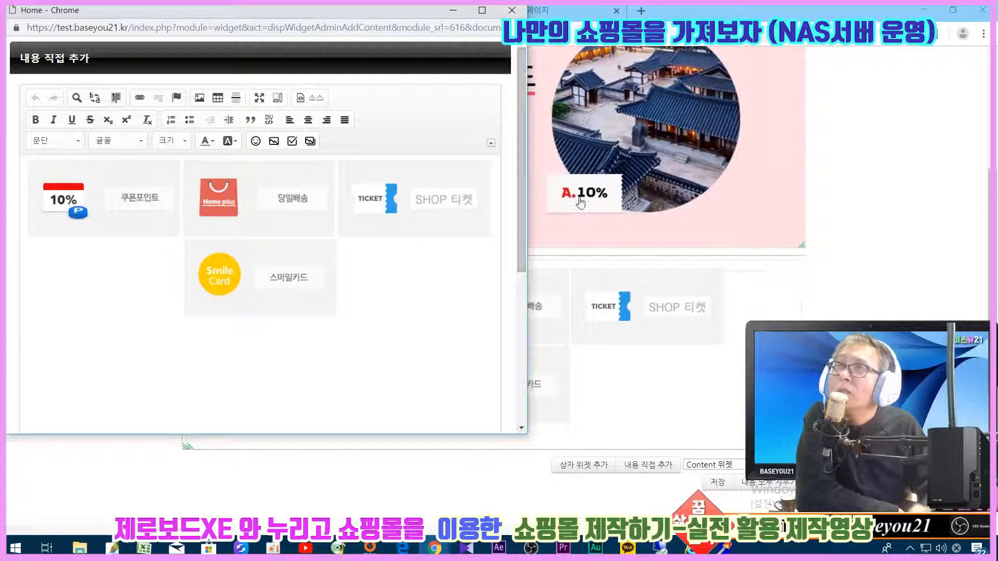
left_click(507, 9)
left_click(717, 484)
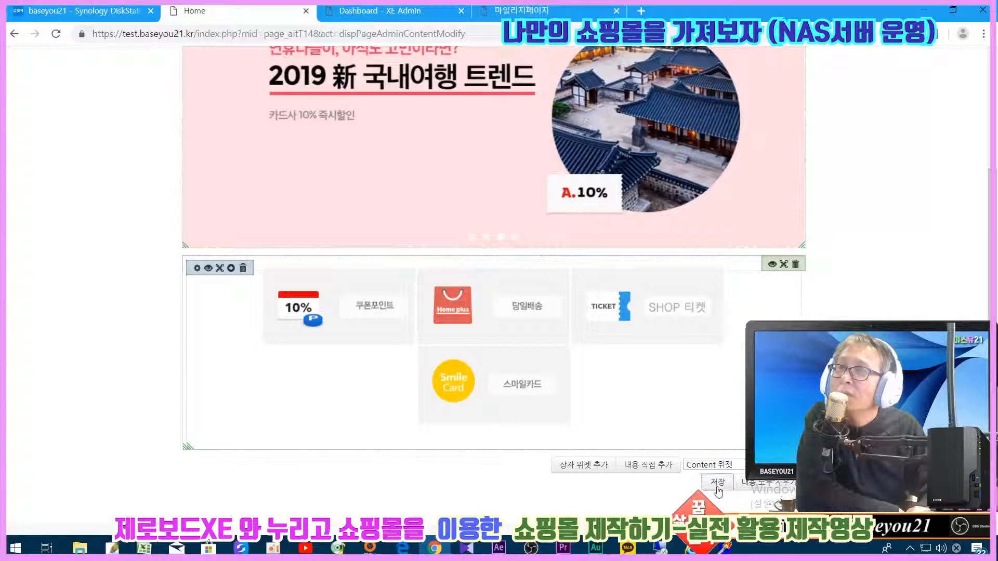
left_click(562, 111)
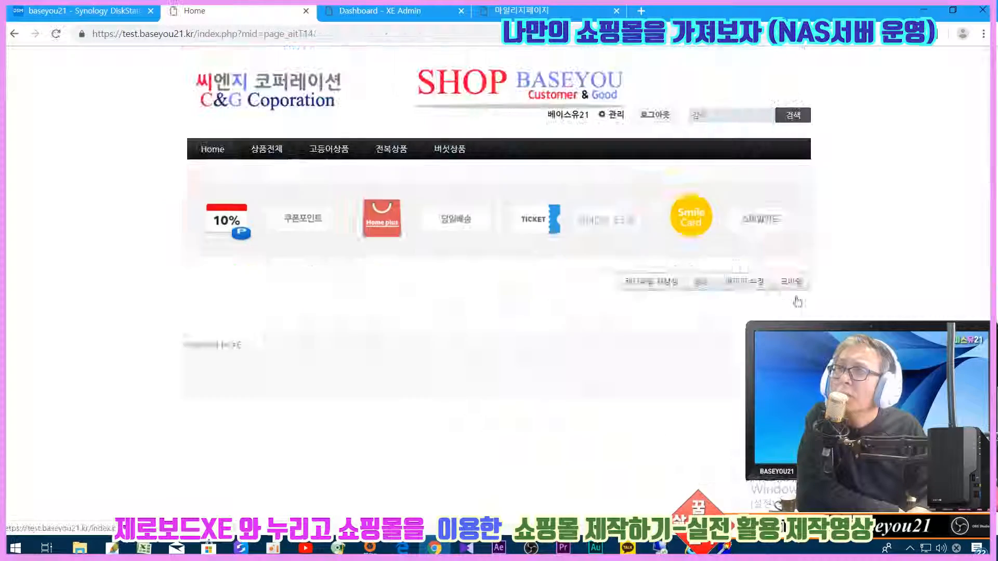
- Review the promo icon row on the live homepage, then enter 페이지 수정 mode
scroll(798, 301, "down", 2)
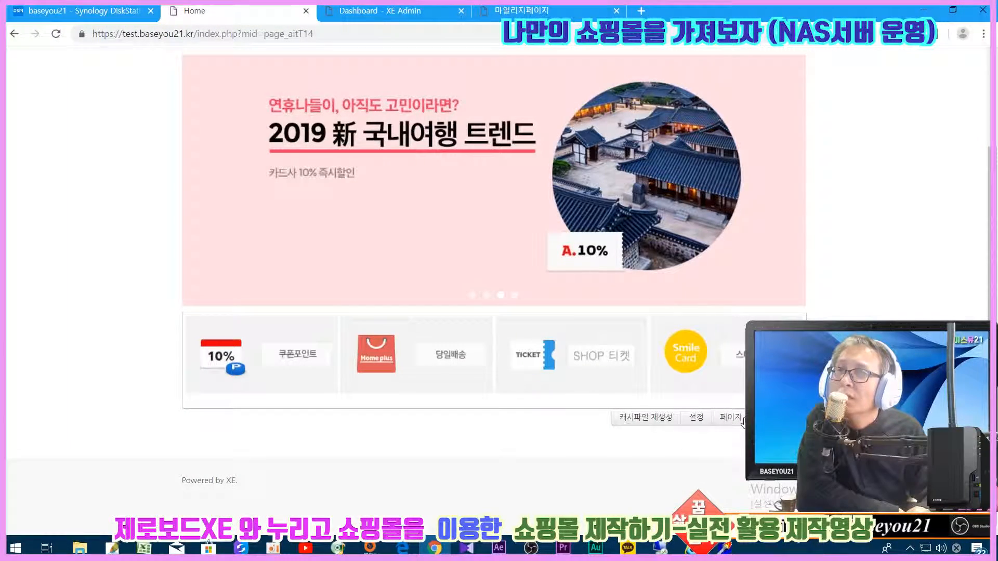
scroll(743, 422, "up", 3)
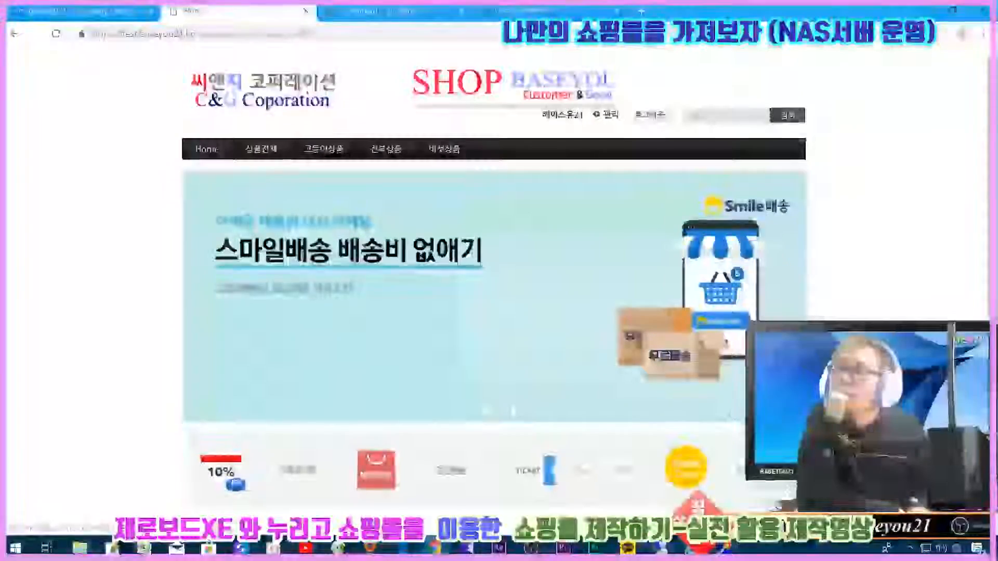
scroll(560, 308, "down", 2)
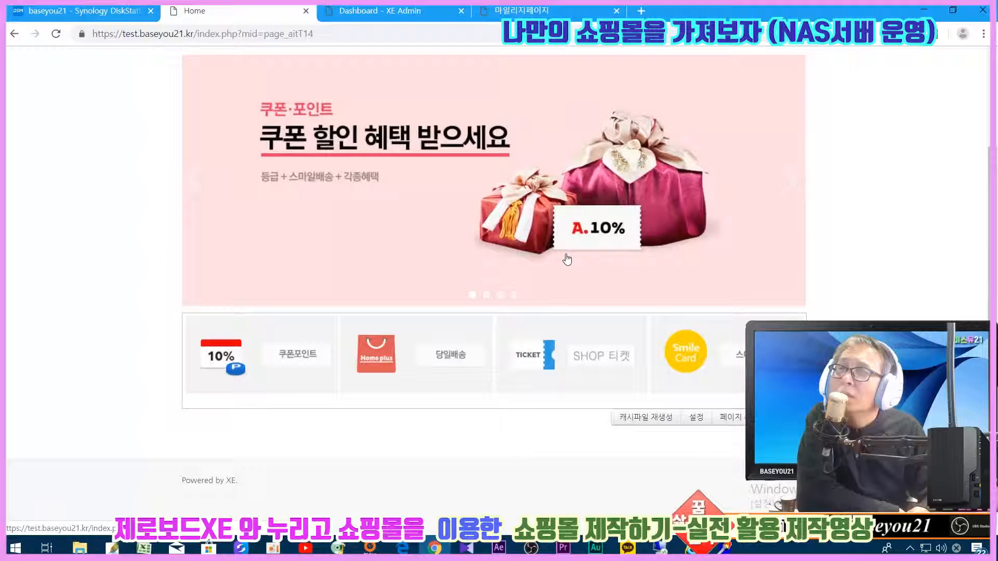
left_click(731, 418)
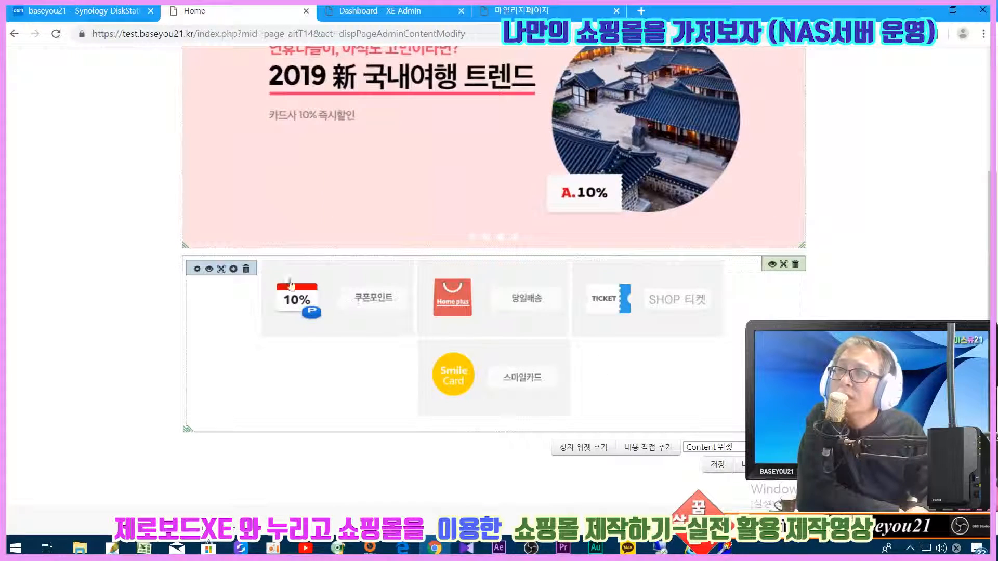
- Resave the promo widget's 위젯 크기 settings, then save and confirm the page
left_click(211, 269)
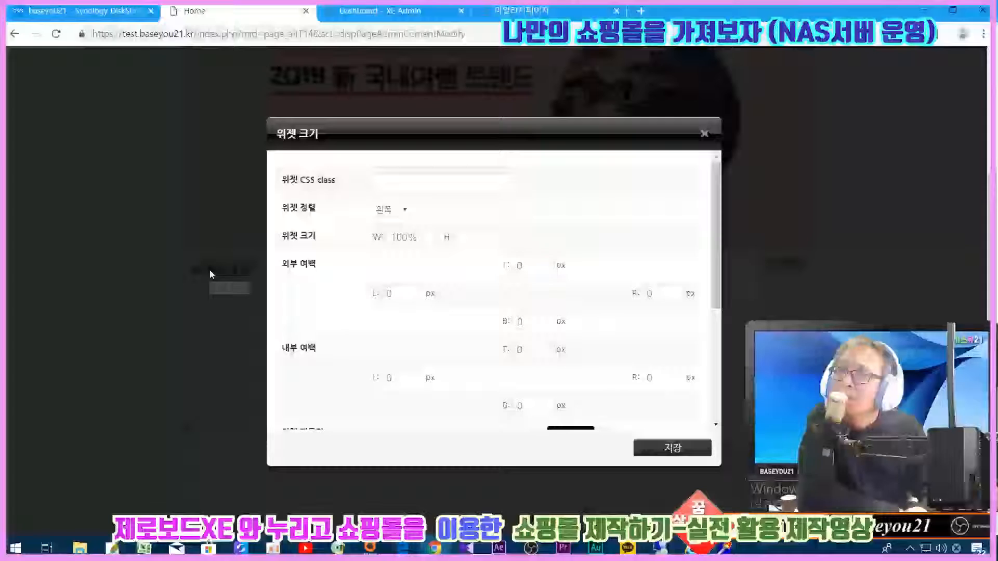
left_click(467, 237)
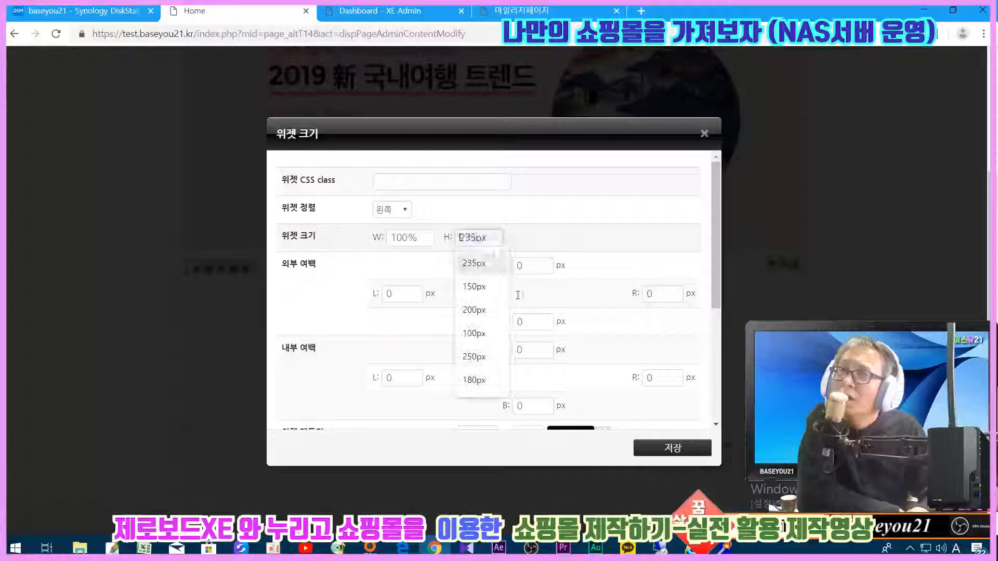
left_click(682, 454)
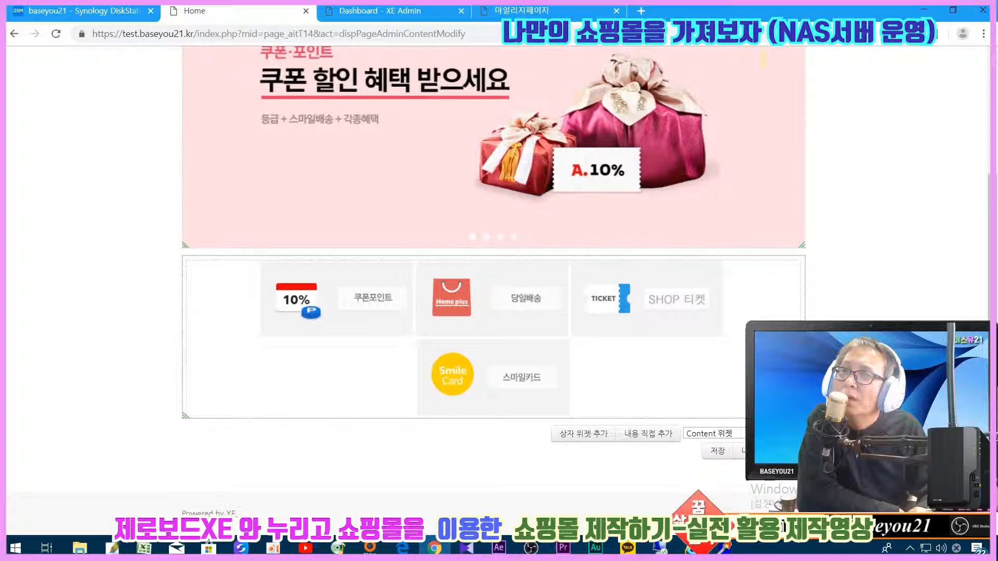
left_click(713, 452)
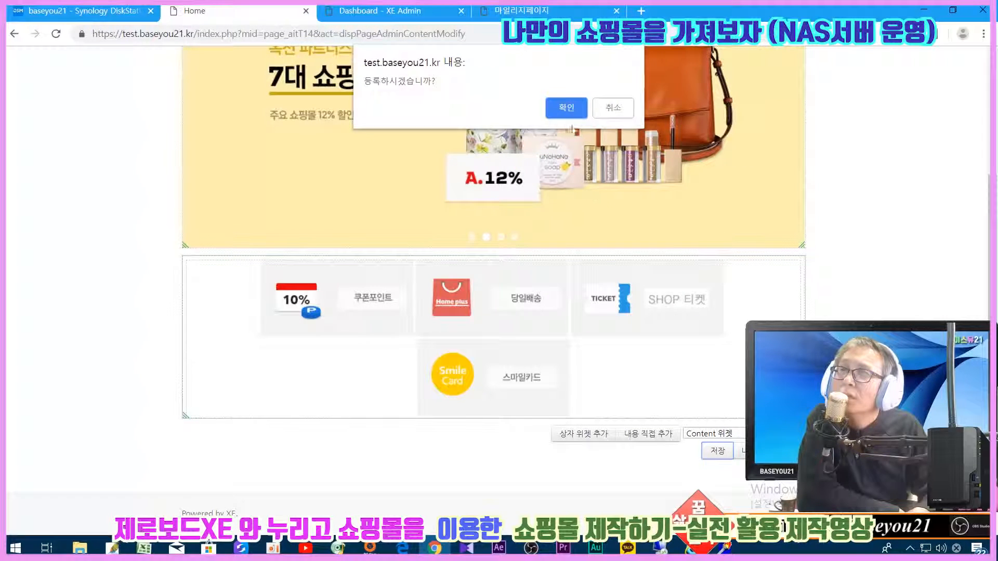
left_click(566, 110)
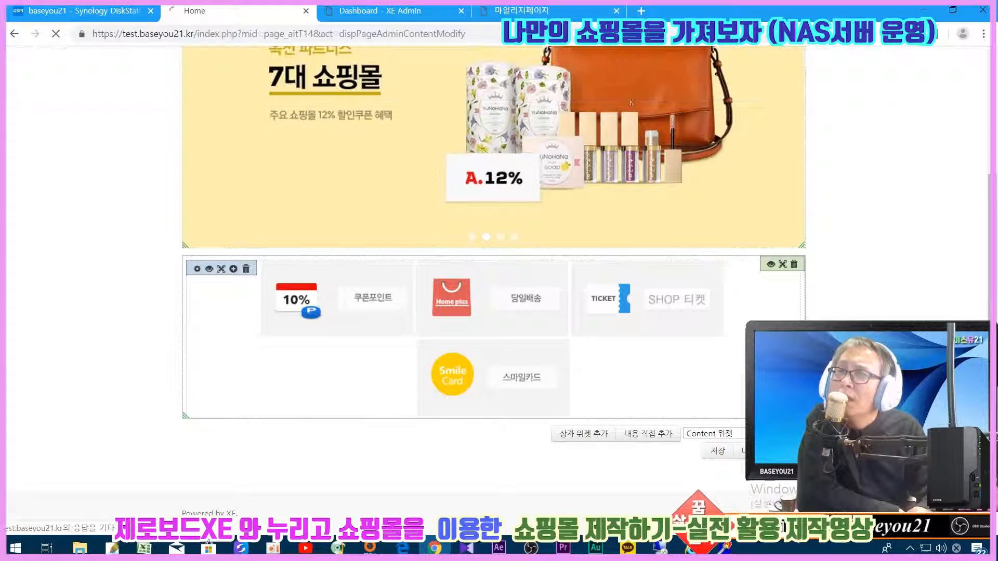
scroll(494, 291, "down", 3)
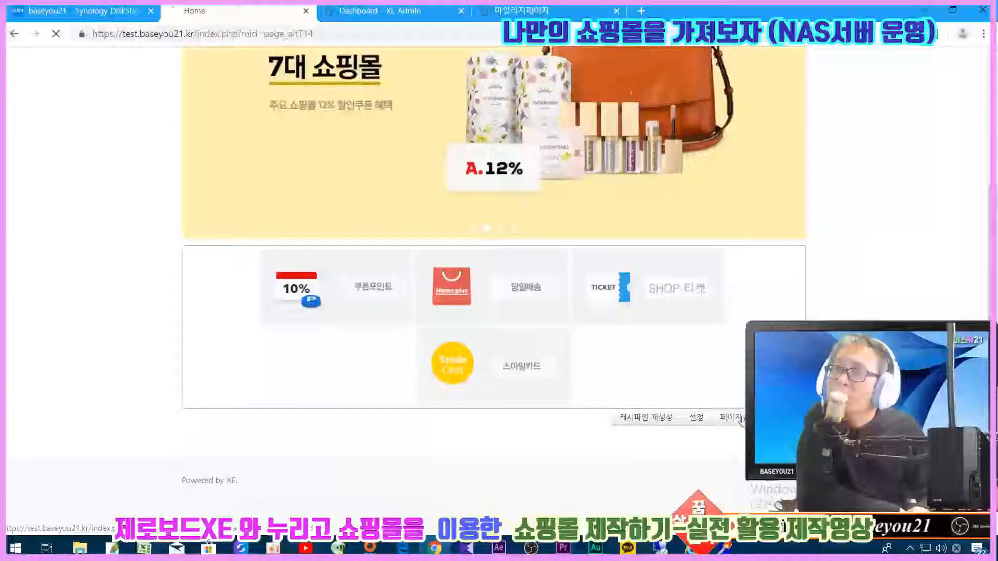
- Set the promo icon widget's W to 100% and save the homepage, putting 스마일카드 in one row
left_click(738, 419)
scroll(649, 378, "down", 3)
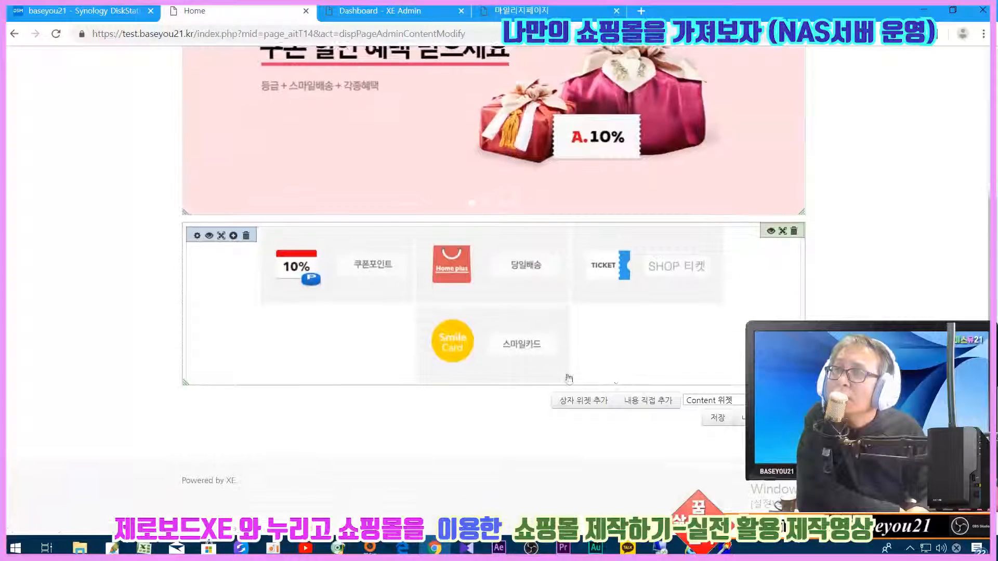
left_click(771, 234)
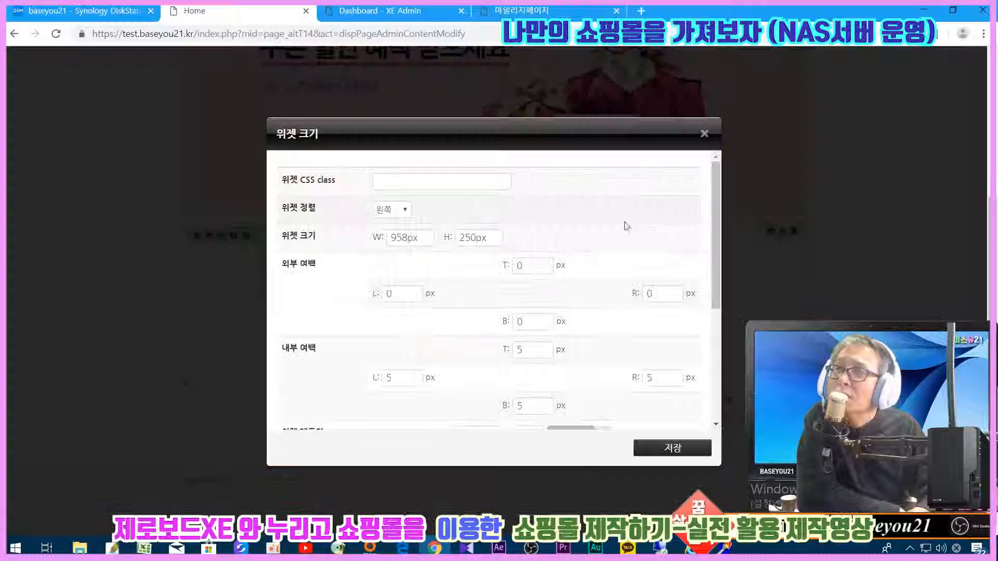
left_click(409, 237)
type("100")
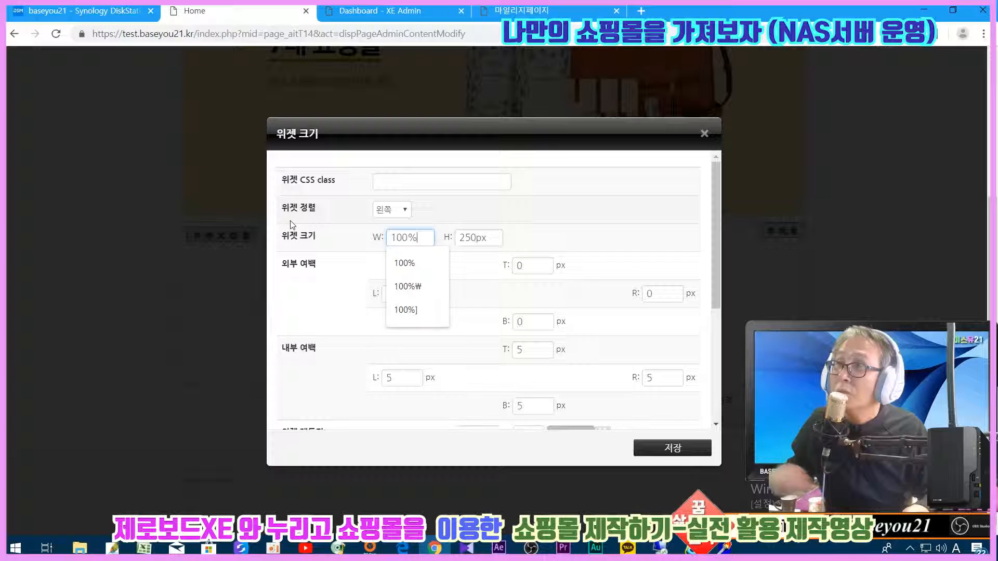
key("Return")
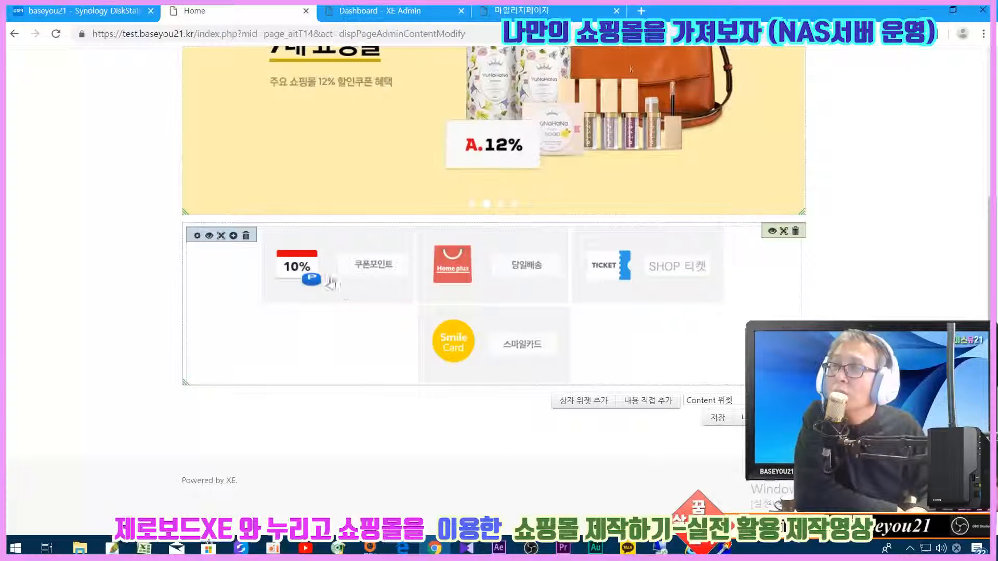
left_click(208, 236)
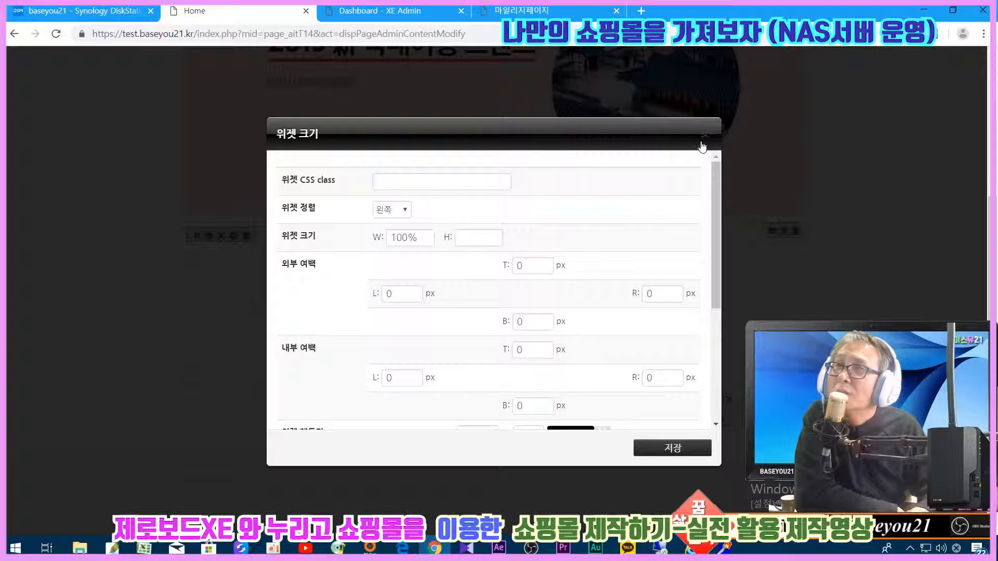
left_click(704, 134)
left_click(719, 419)
left_click(569, 117)
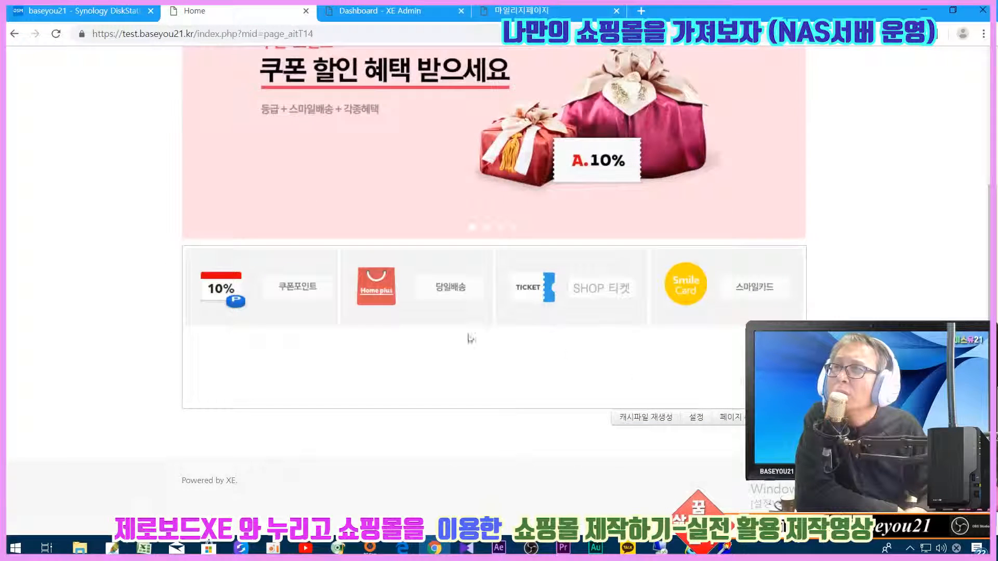
- Give the promo icon widget a 120px height in the 위젯 크기 dialog
left_click(741, 418)
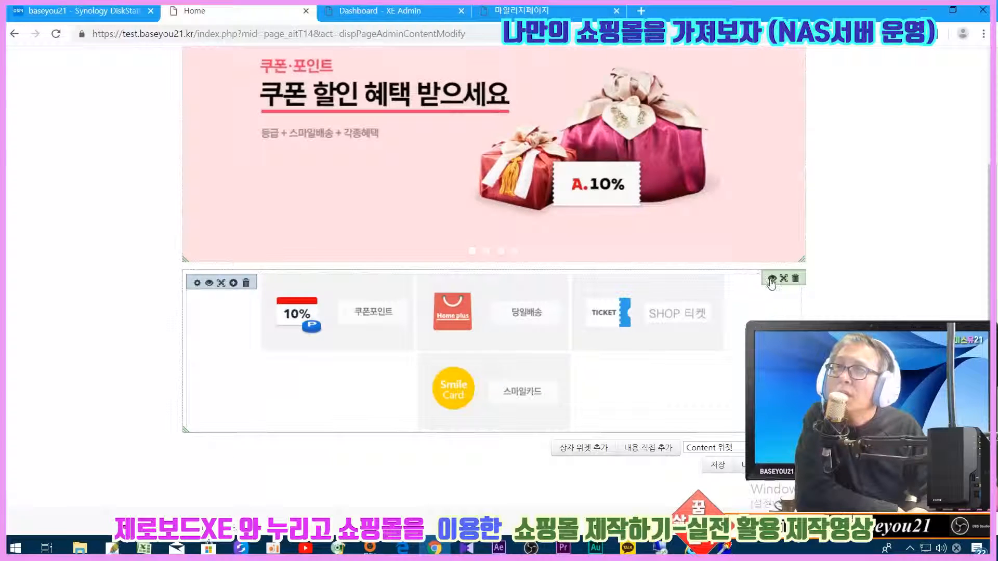
left_click(771, 279)
double_click(488, 236)
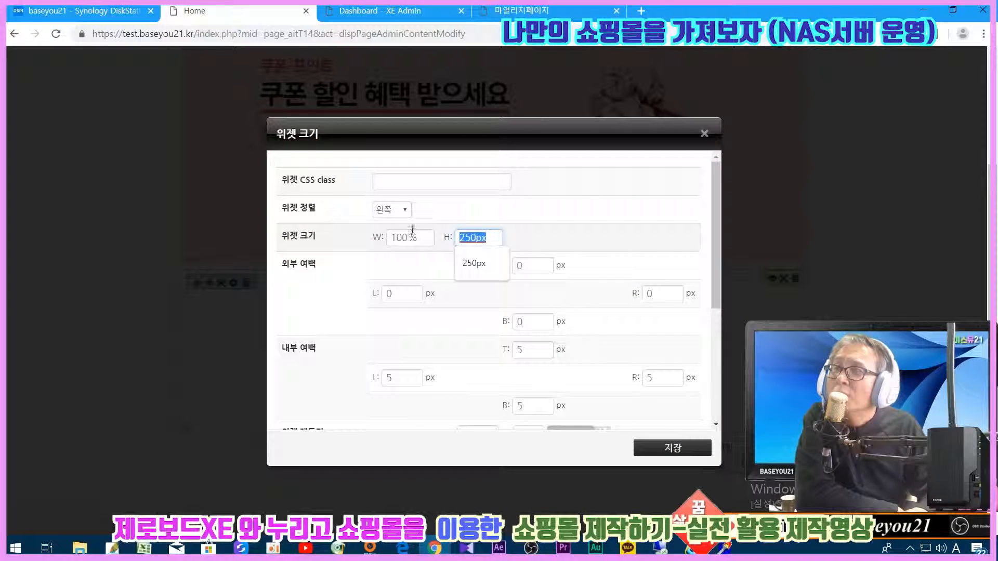
type("1201")
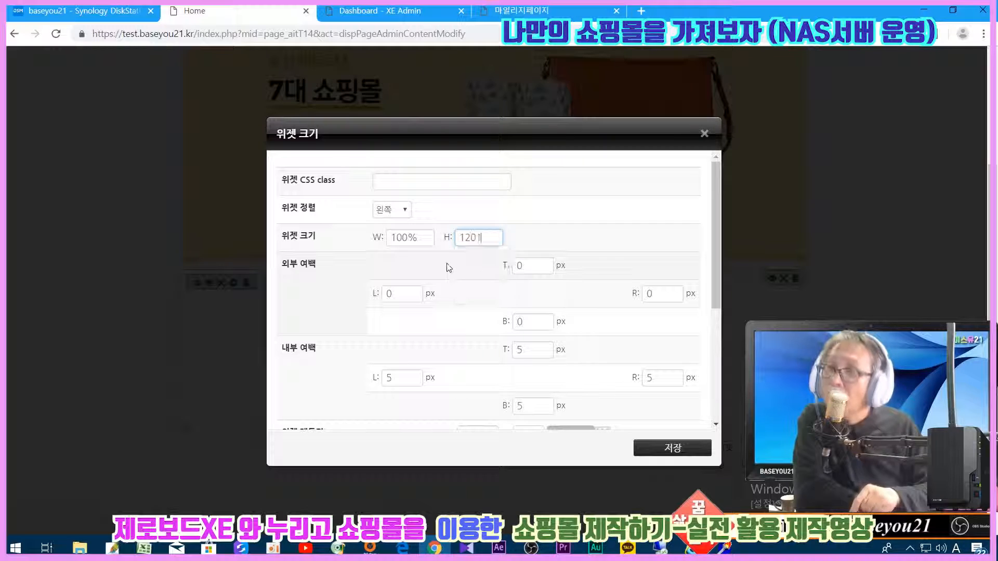
key("BackSpace")
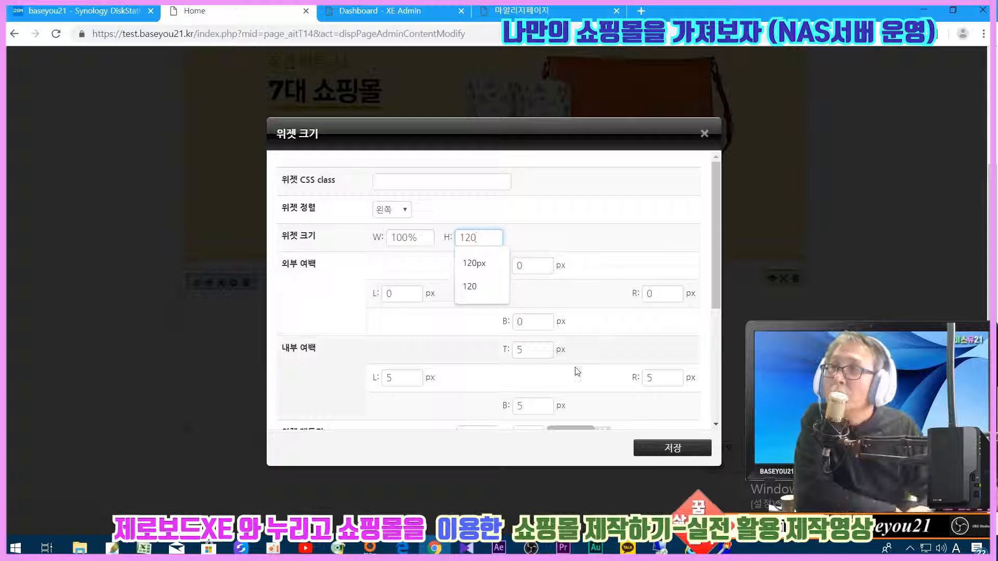
left_click(656, 450)
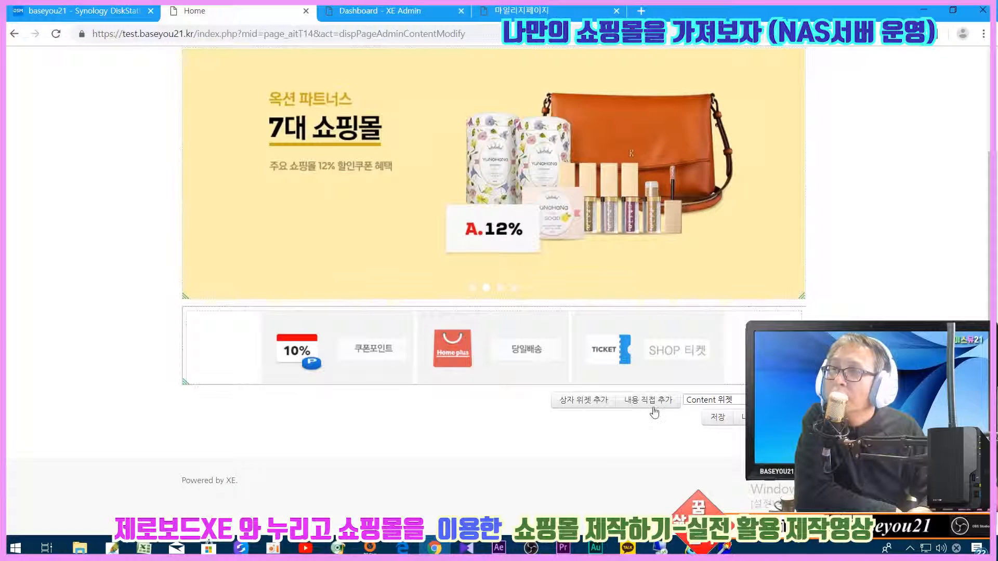
- Change the widget height to 125px and save the homepage layout
left_click(774, 318)
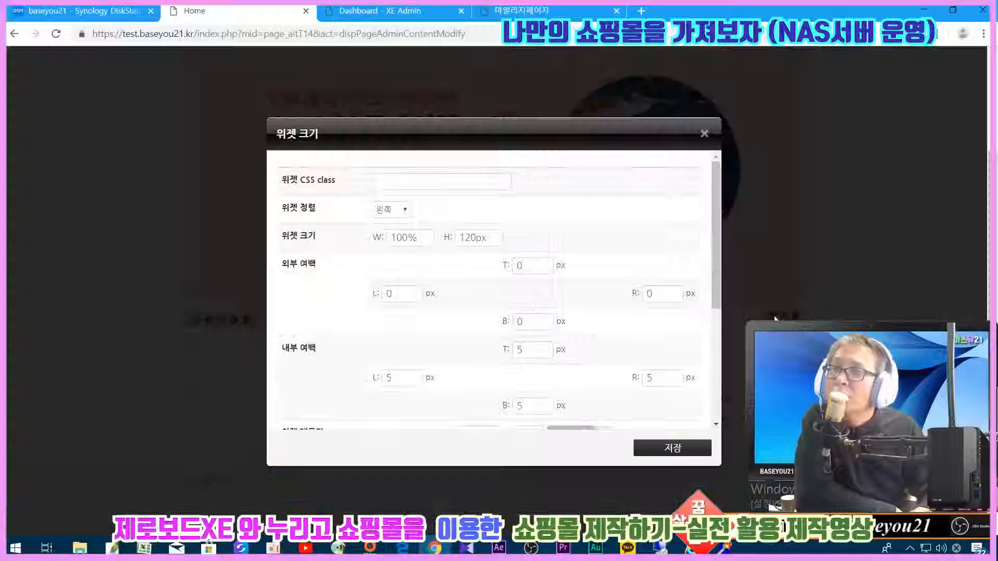
left_click_drag(477, 237, 450, 236)
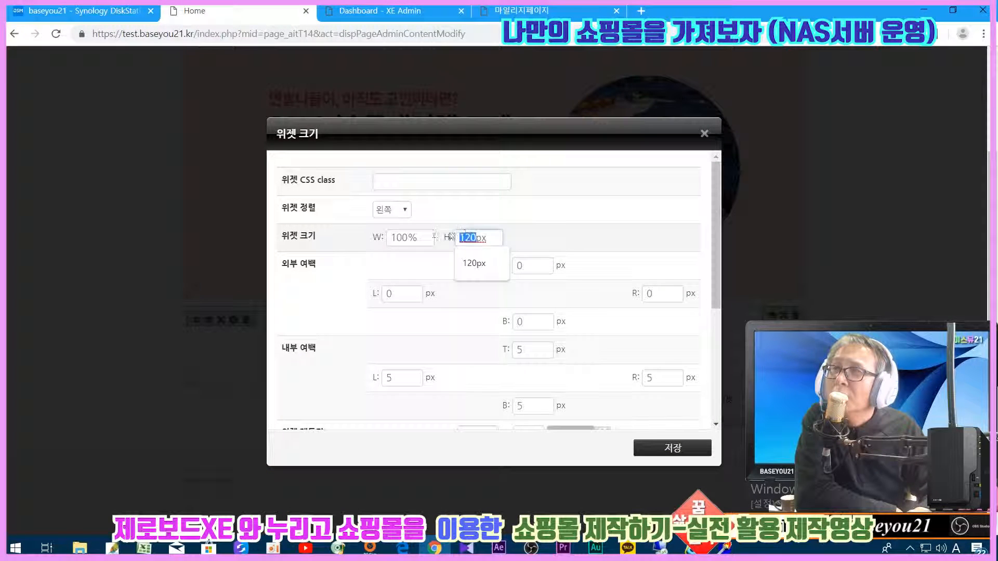
type("125")
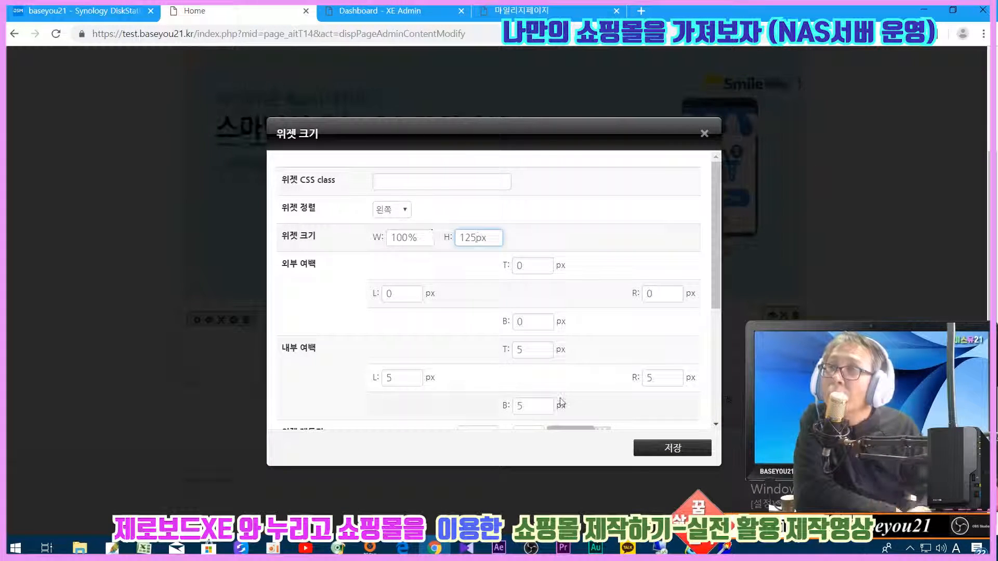
left_click(659, 455)
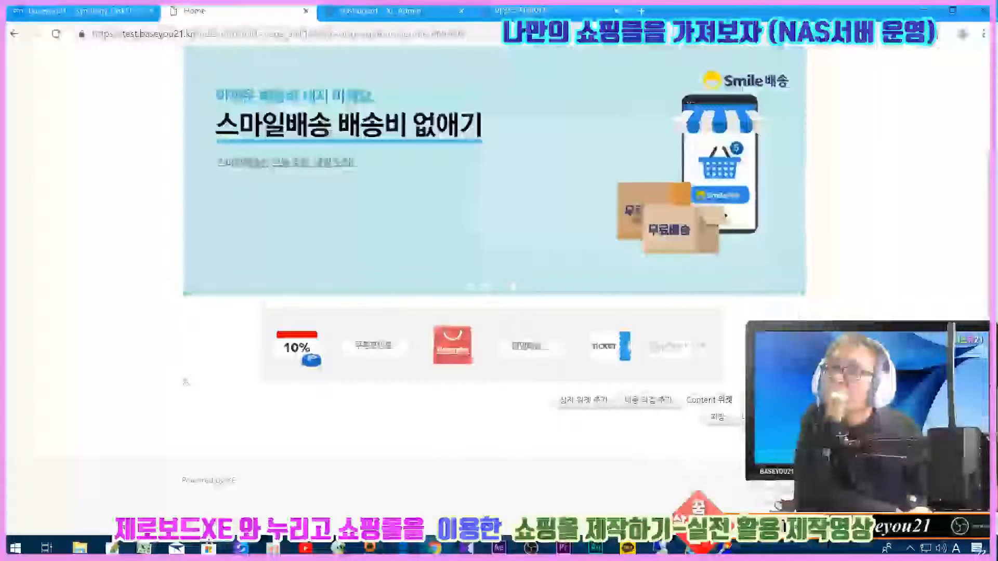
left_click(718, 416)
left_click(565, 110)
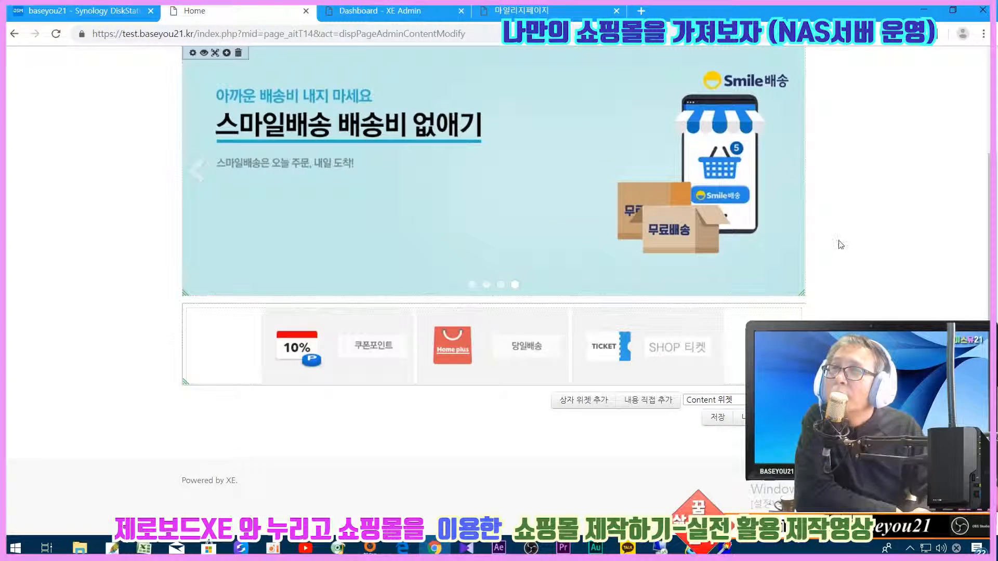
scroll(873, 302, "down", 3)
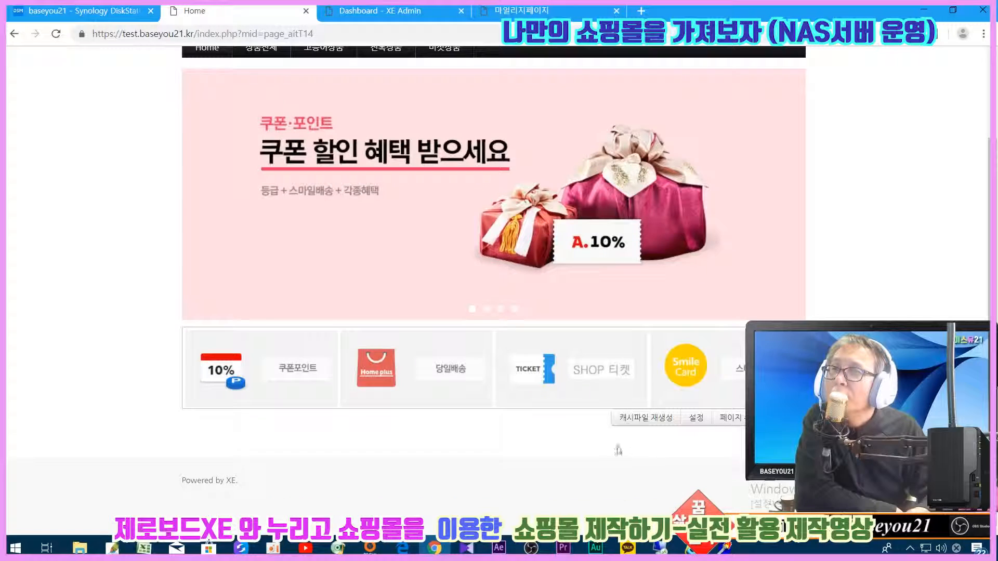
- Set the promo icon widget height to 150px and save the homepage layout
left_click(732, 417)
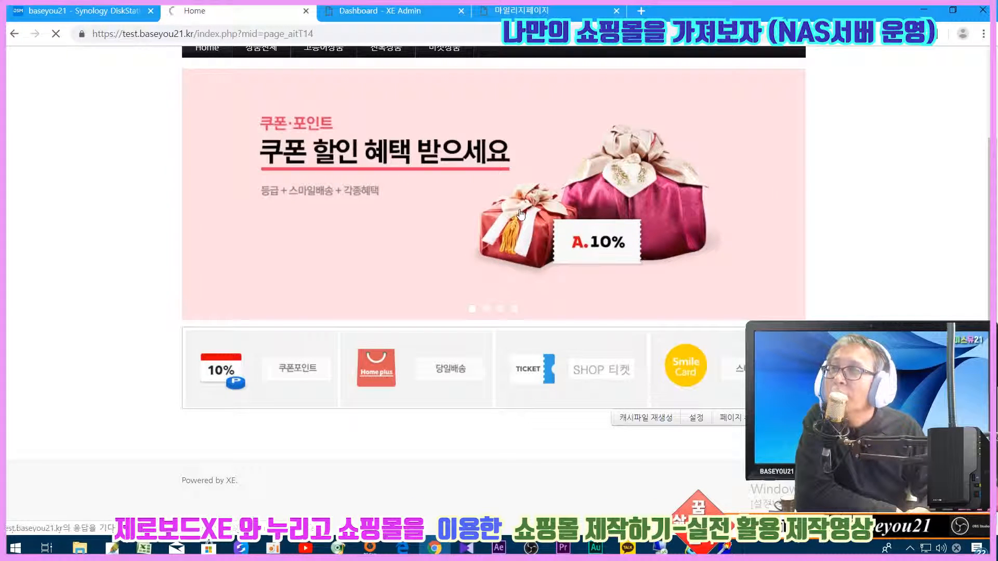
scroll(494, 329, "down", 3)
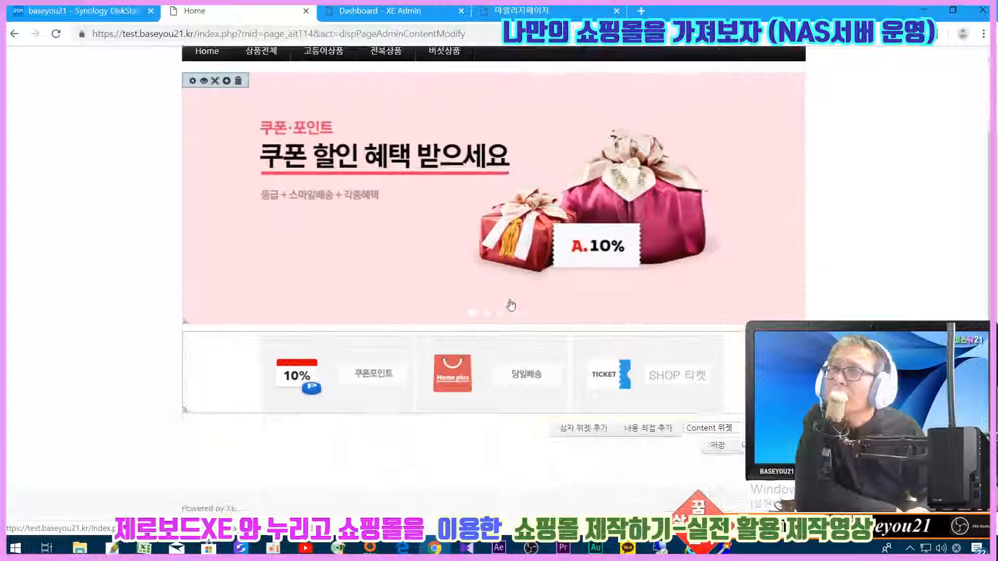
left_click(773, 311)
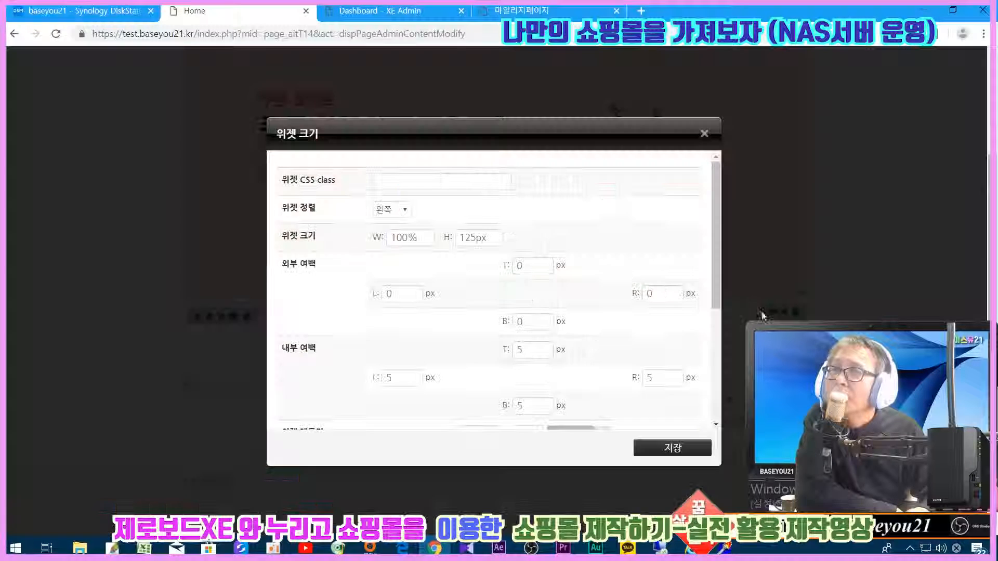
left_click_drag(476, 237, 406, 236)
type("150")
key("Return")
left_click(717, 421)
left_click(560, 108)
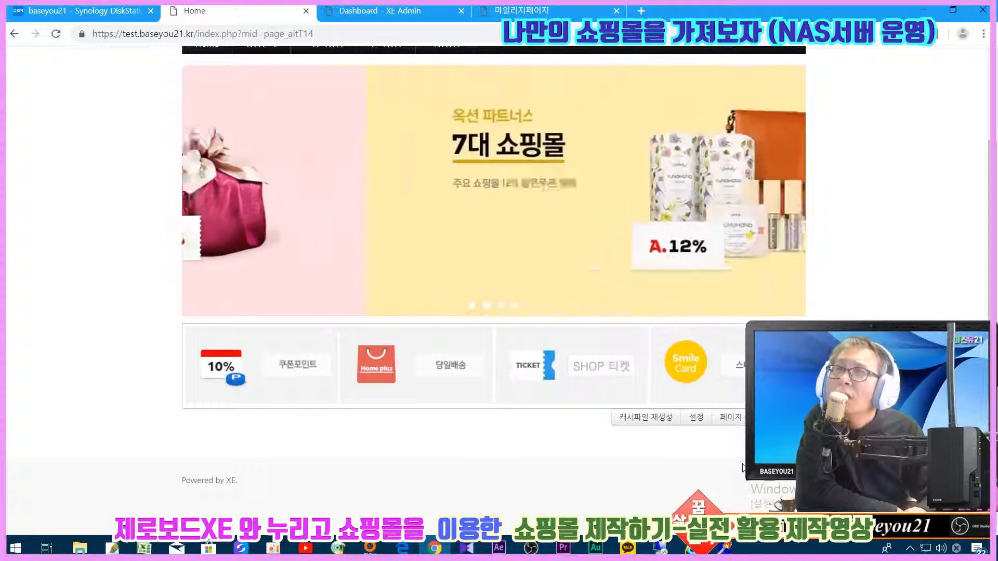
- Review the live homepage, then switch it back into edit mode
scroll(738, 463, "up", 2)
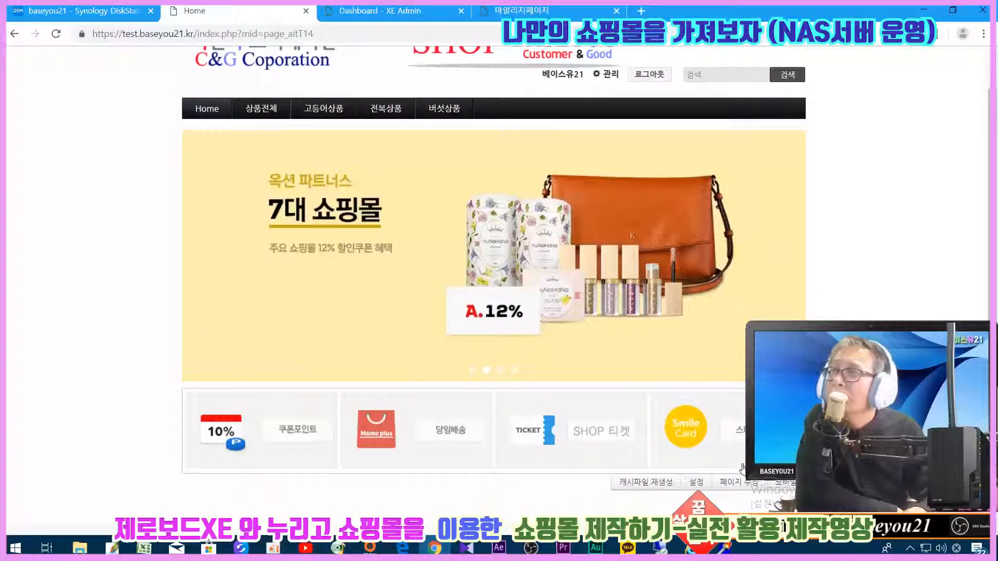
scroll(743, 466, "down", 2)
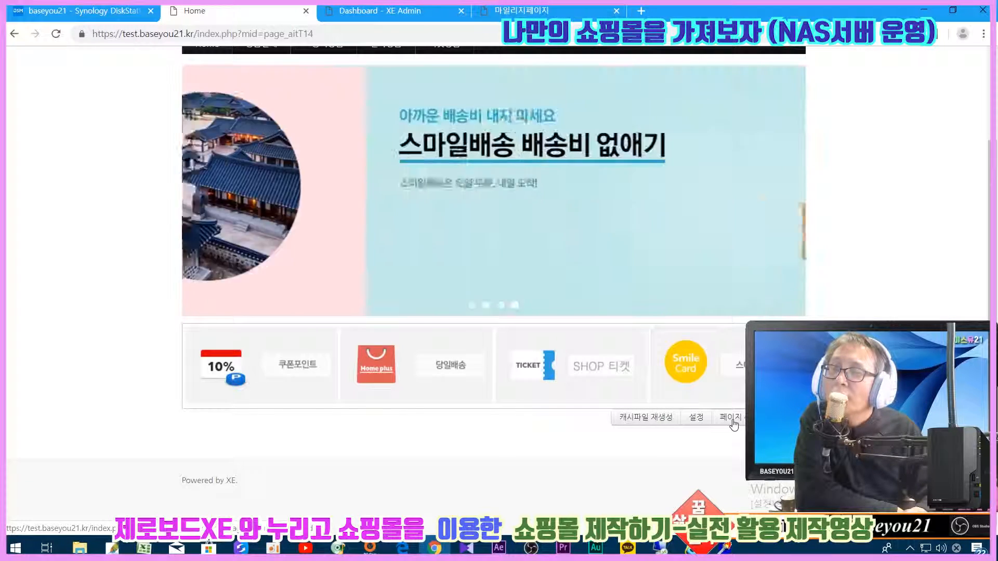
left_click(734, 423)
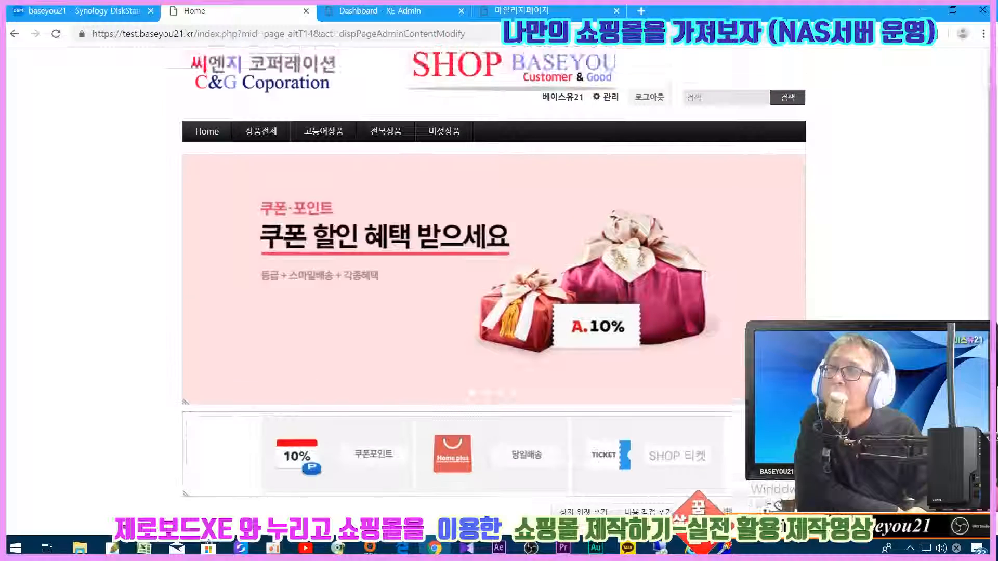
scroll(494, 234, "down", 2)
mouse_move(358, 349)
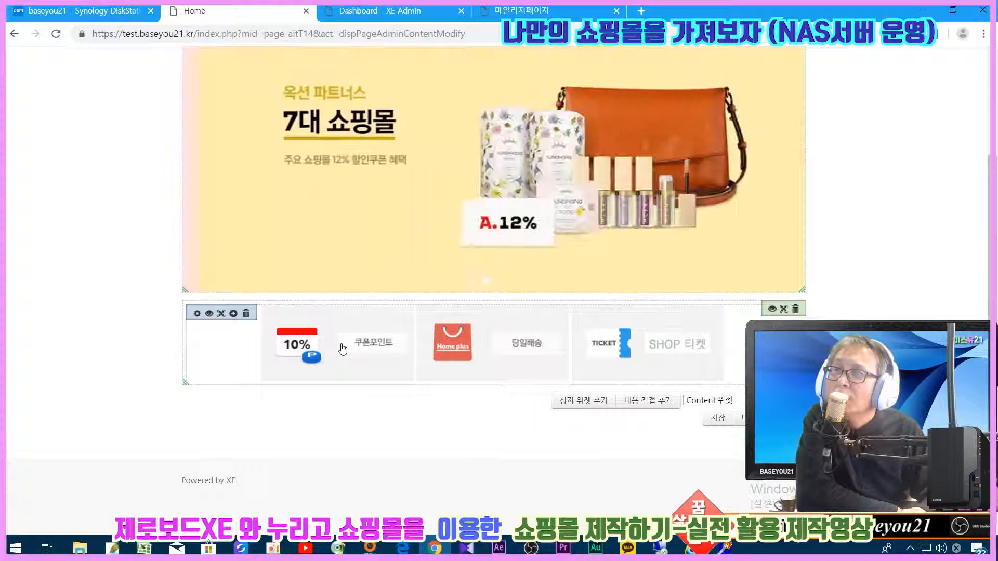
- Open the promo widget's content and select the 10% 쿠폰포인트 coupon tile
left_click(197, 314)
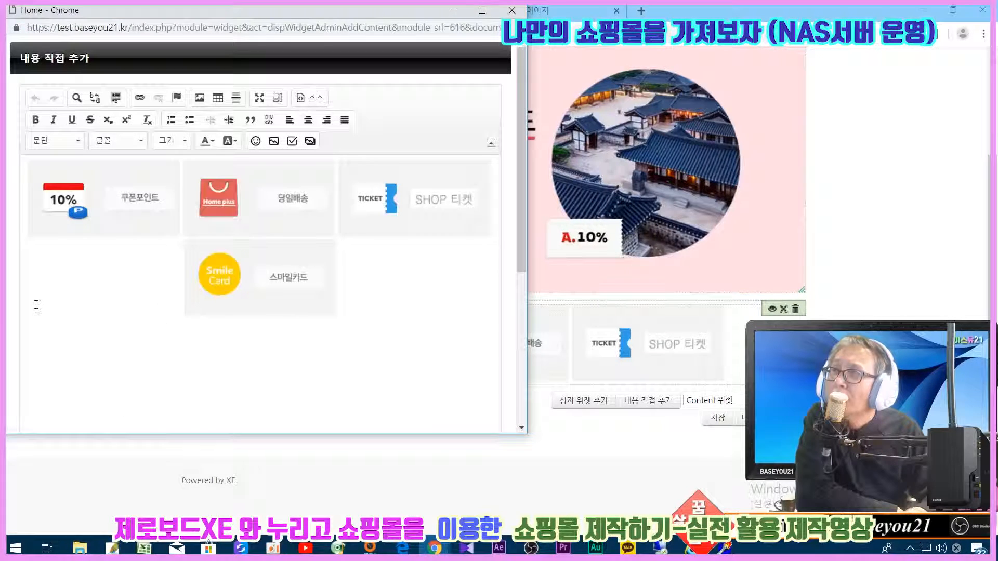
scroll(36, 304, "down", 3)
scroll(51, 307, "up", 3)
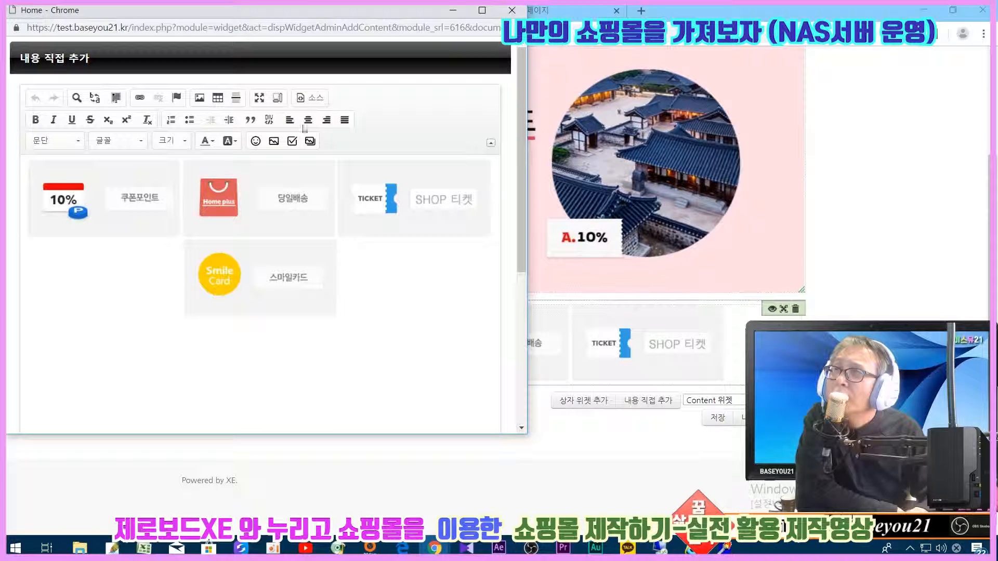
scroll(229, 352, "down", 5)
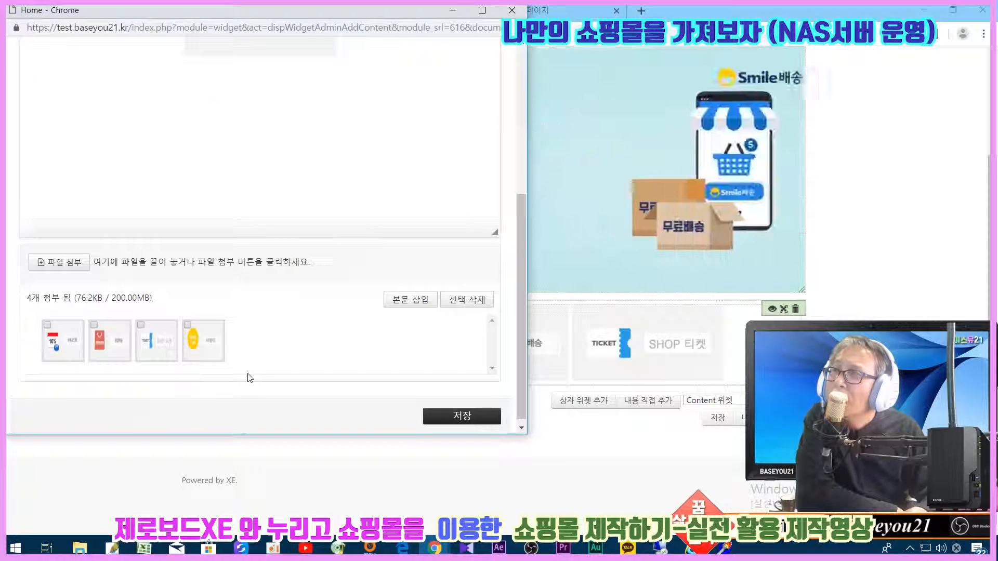
scroll(248, 374, "up", 4)
scroll(218, 364, "up", 2)
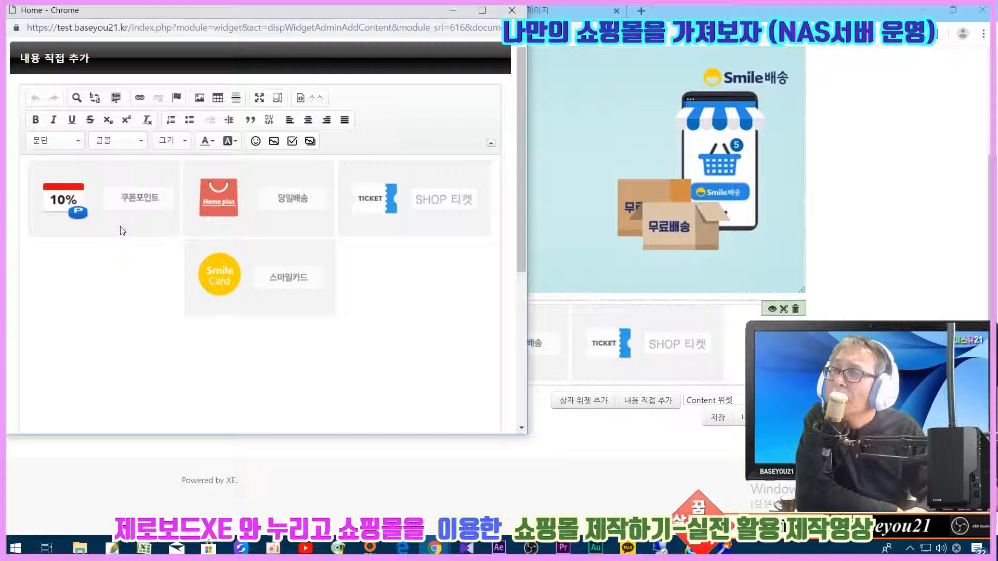
left_click(121, 231)
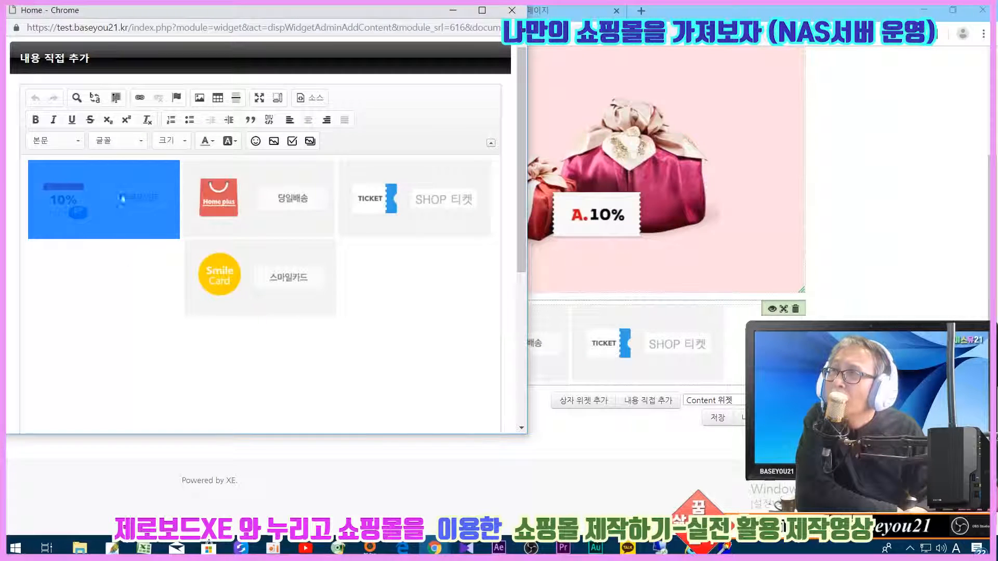
left_click(138, 98)
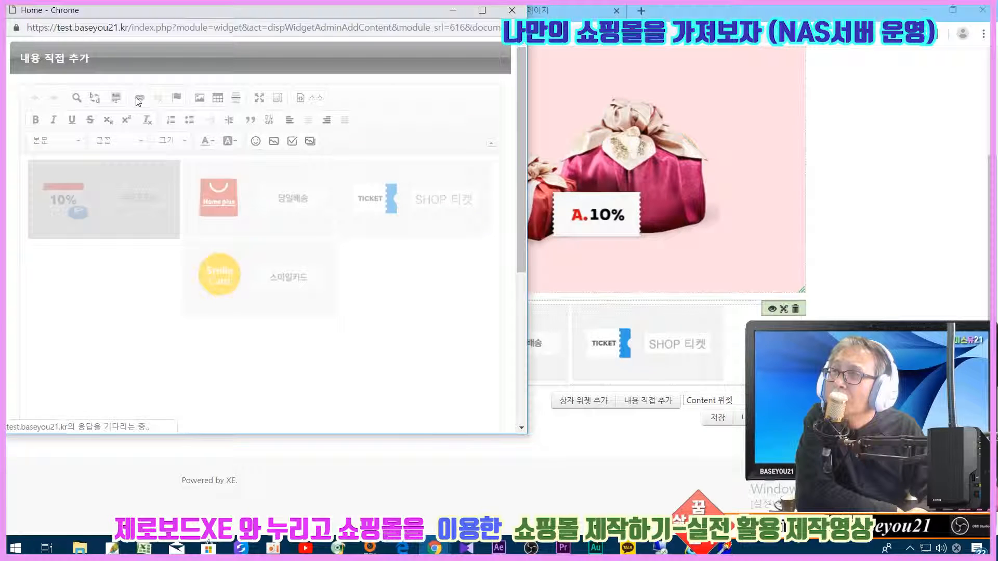
left_click(252, 189)
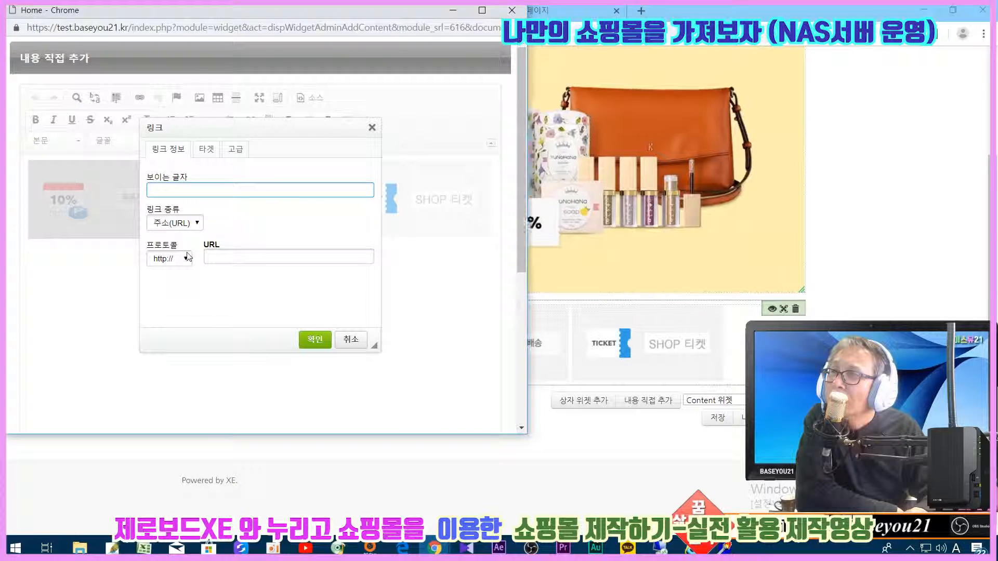
left_click(171, 259)
left_click(176, 282)
left_click(217, 256)
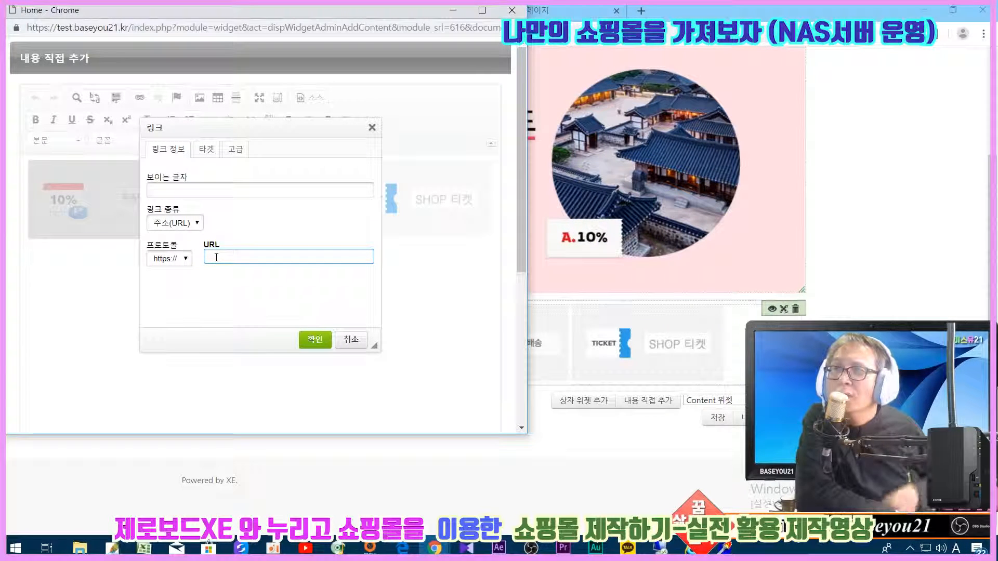
type("test.baseyou21.kr")
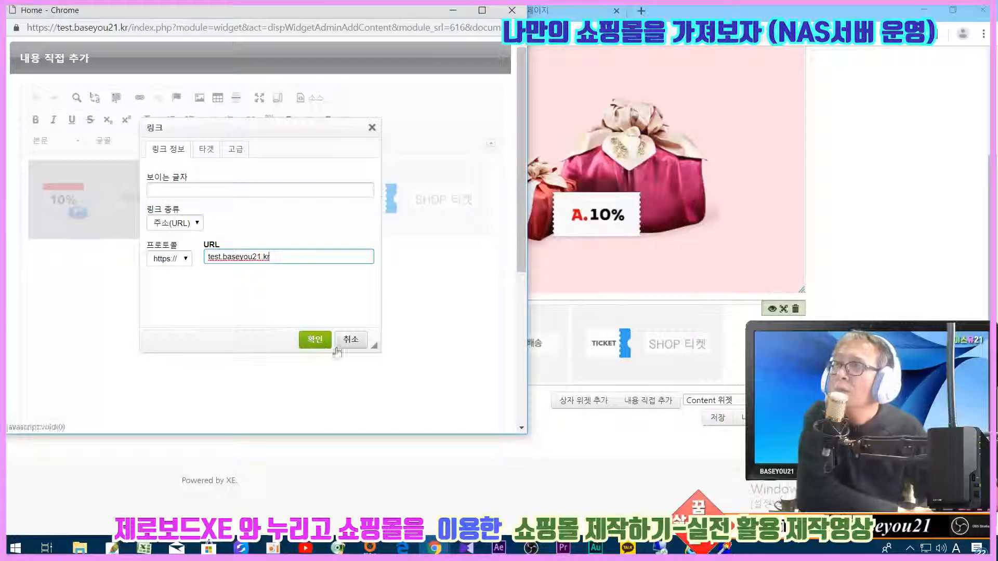
left_click(315, 344)
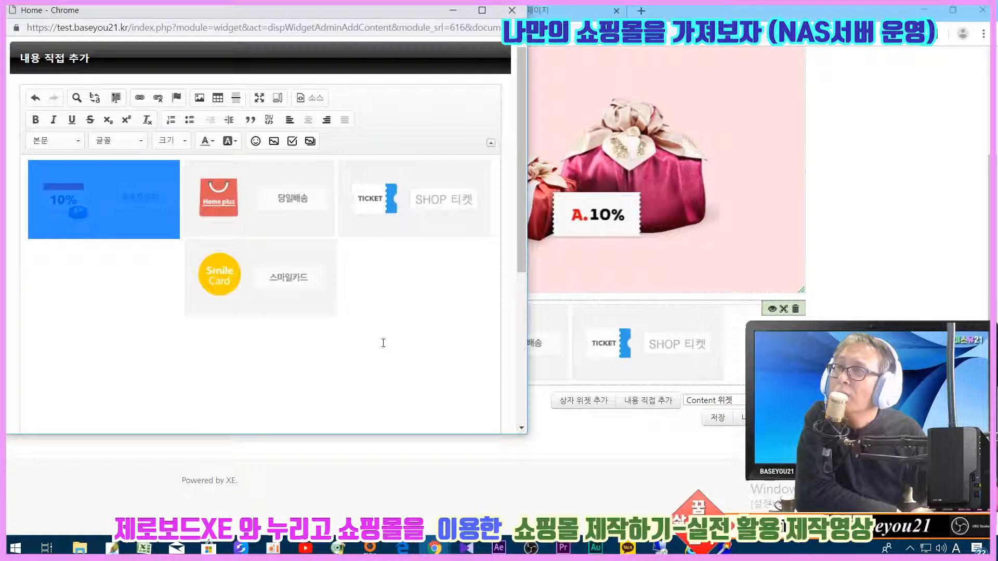
left_click(243, 188)
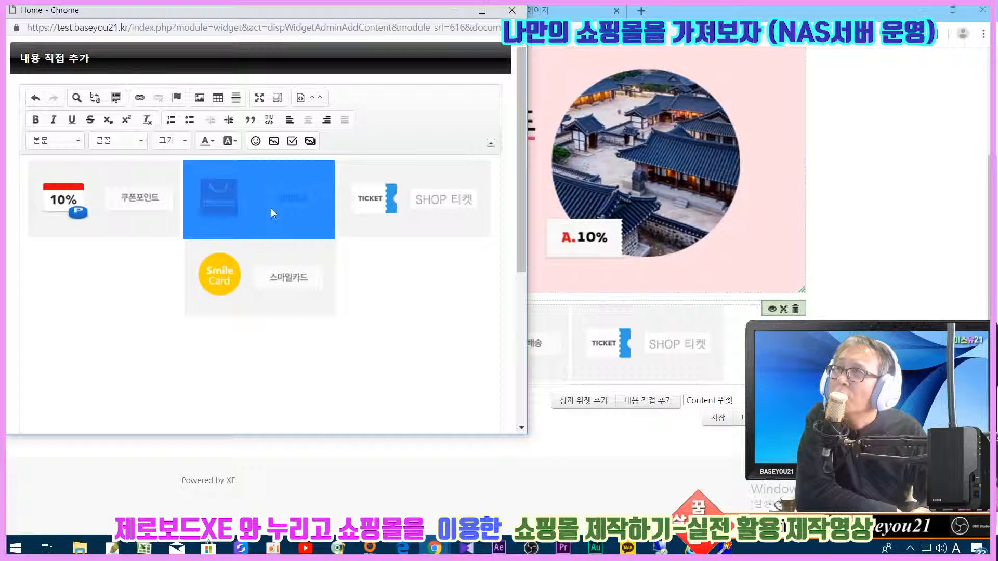
left_click(641, 11)
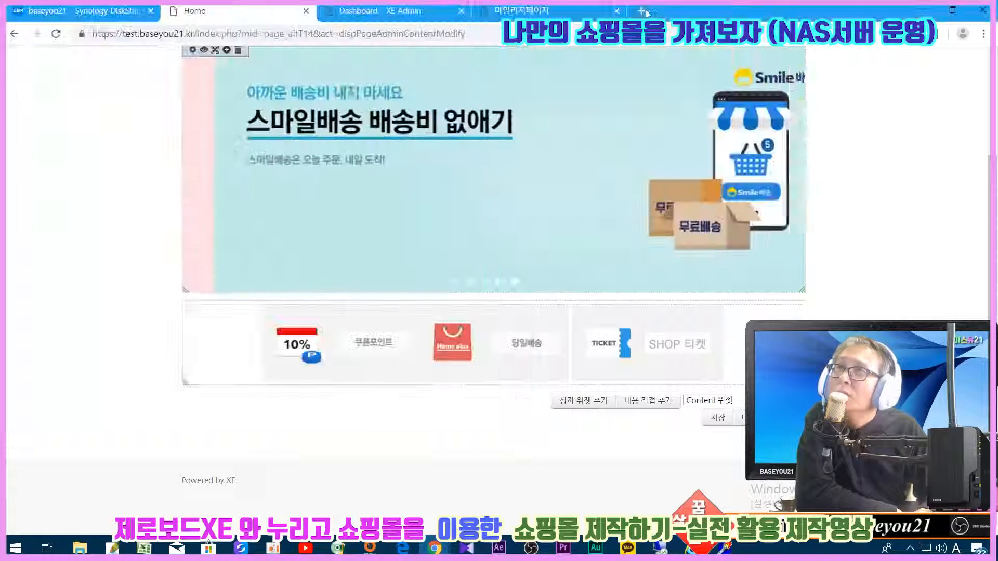
- Open the 누리고쇼핑몰셋팅하기#5 video via YouTube 크리에이터 스튜디오, select its URL, and return to XE
left_click(425, 336)
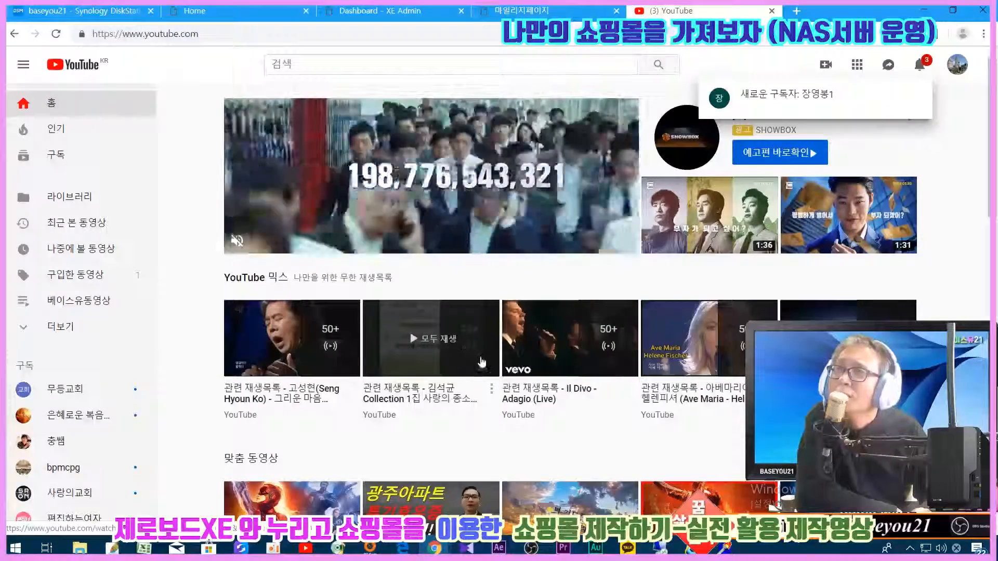
left_click(957, 65)
left_click(884, 197)
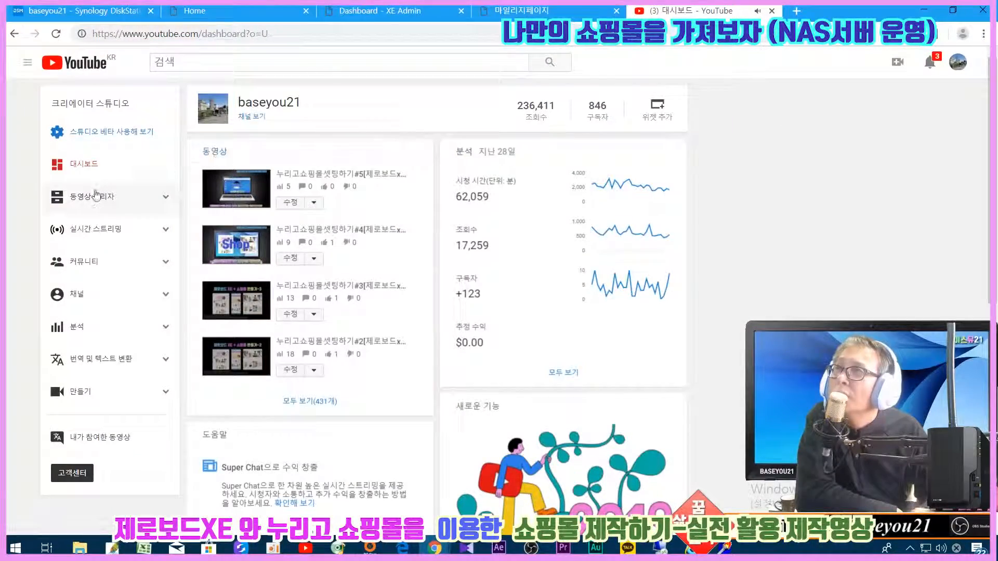
left_click(218, 194)
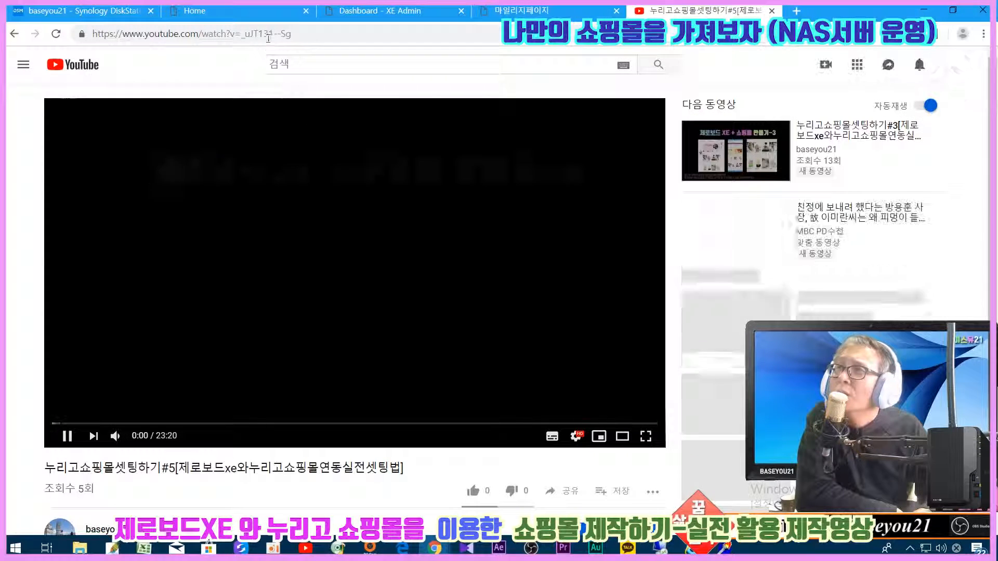
left_click(270, 33)
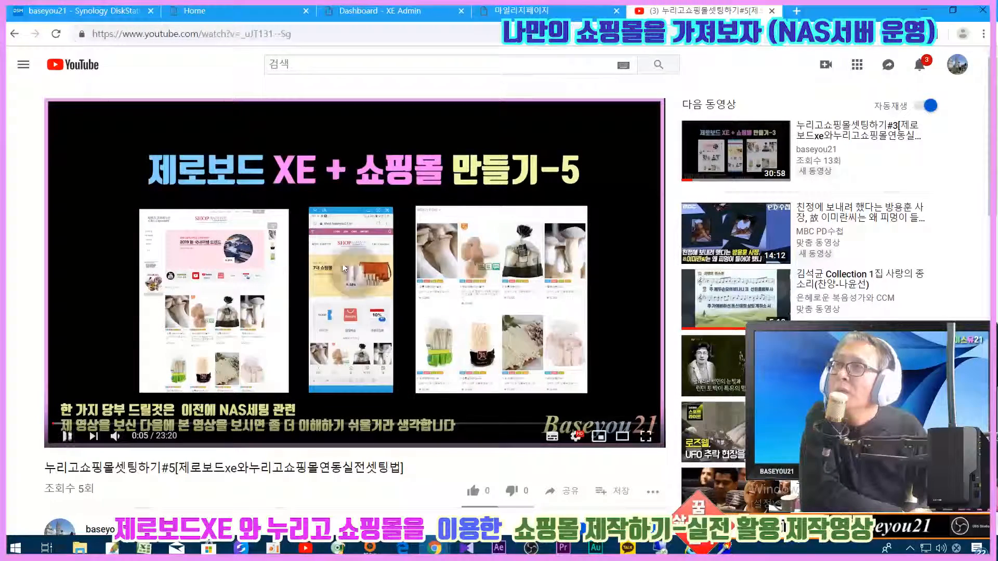
left_click(374, 8)
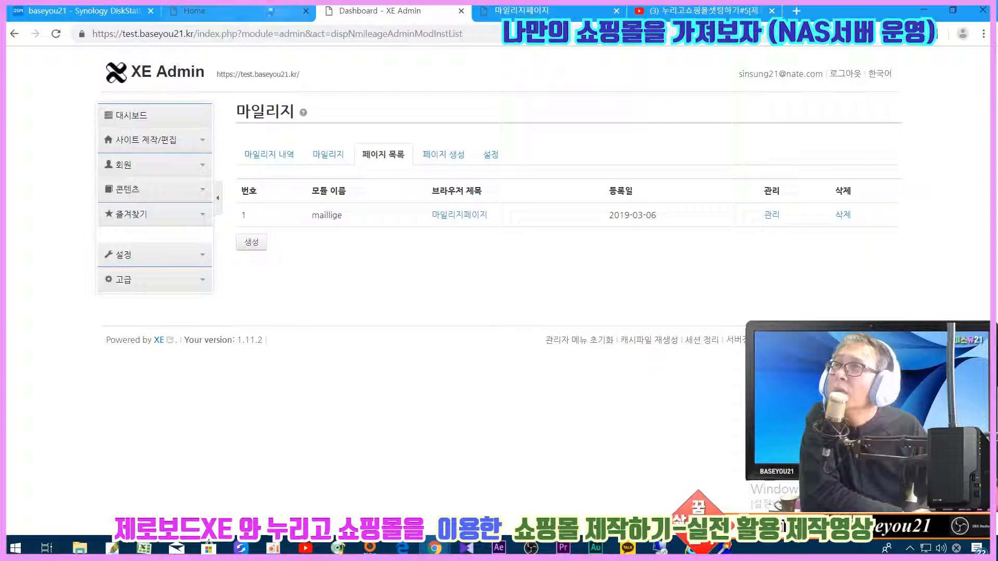
left_click(262, 16)
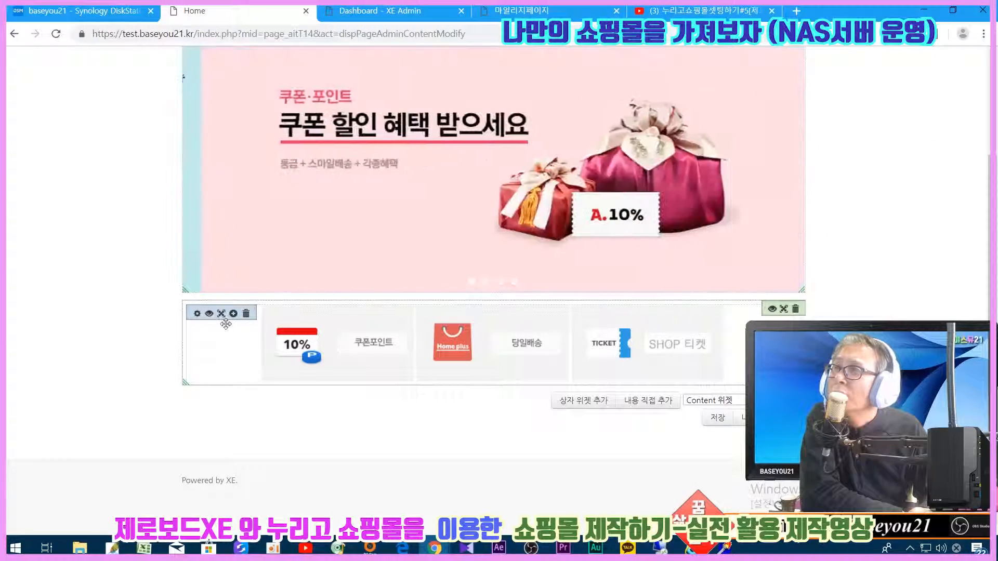
left_click(197, 314)
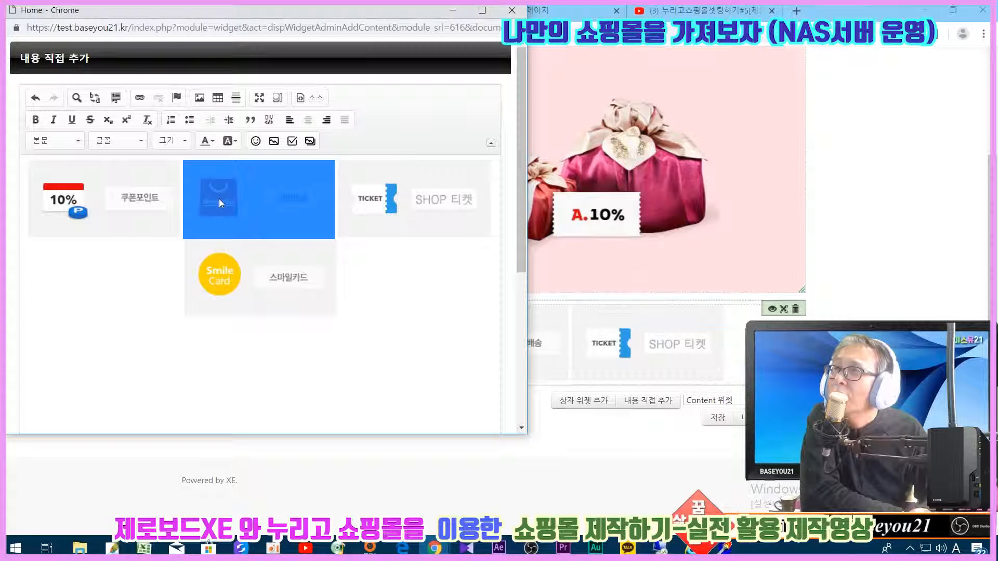
left_click(139, 98)
left_click(185, 263)
left_click(185, 266)
left_click(229, 258)
key("ctrl+v")
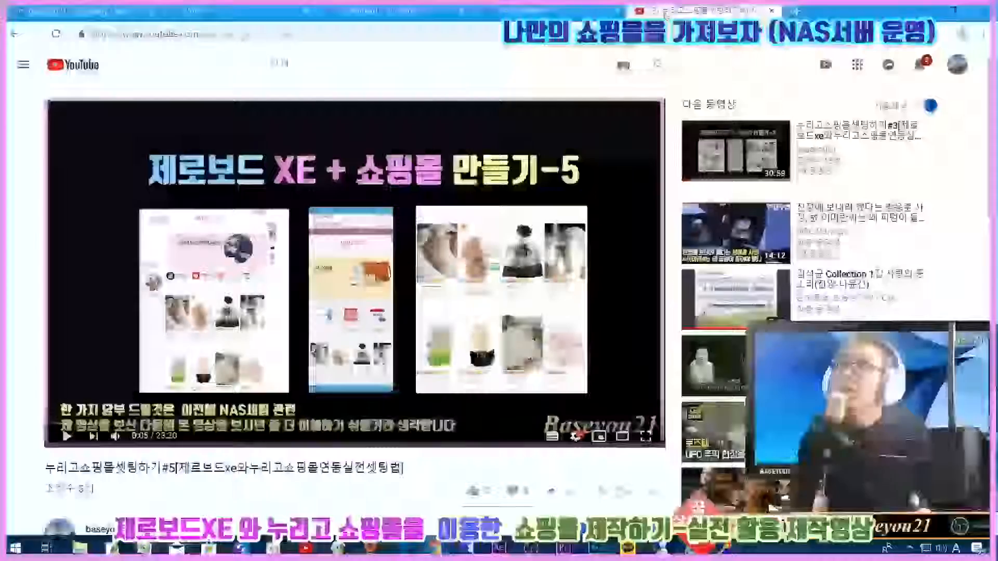
left_click(701, 11)
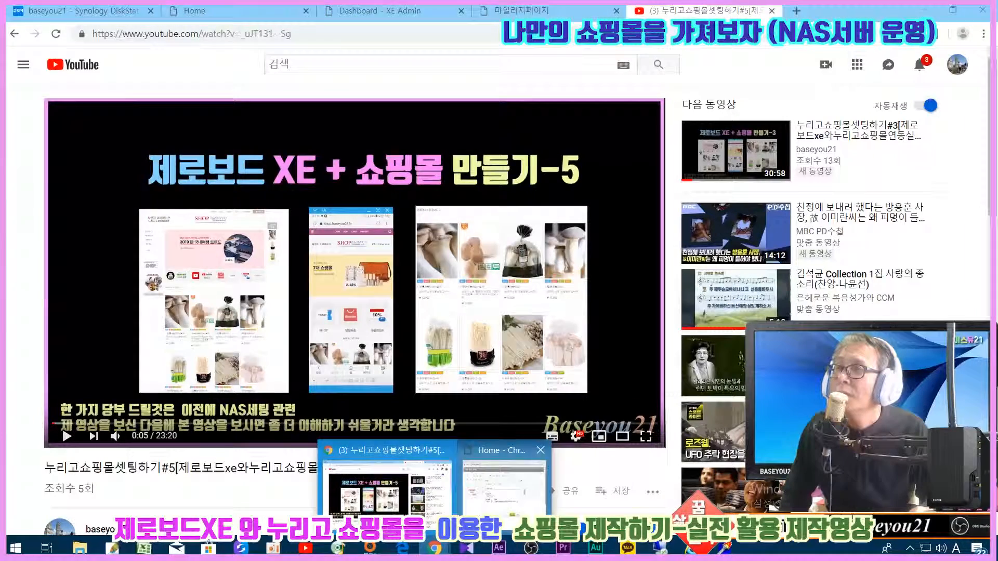
left_click(502, 478)
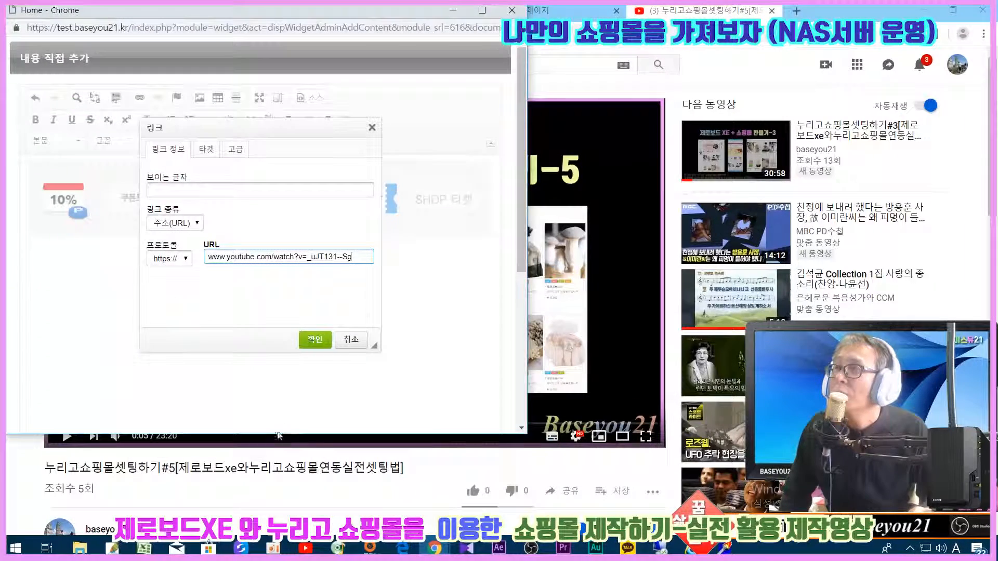
left_click(315, 339)
- Save the promo widget content and return to the homepage editing tab
scroll(385, 345, "down", 5)
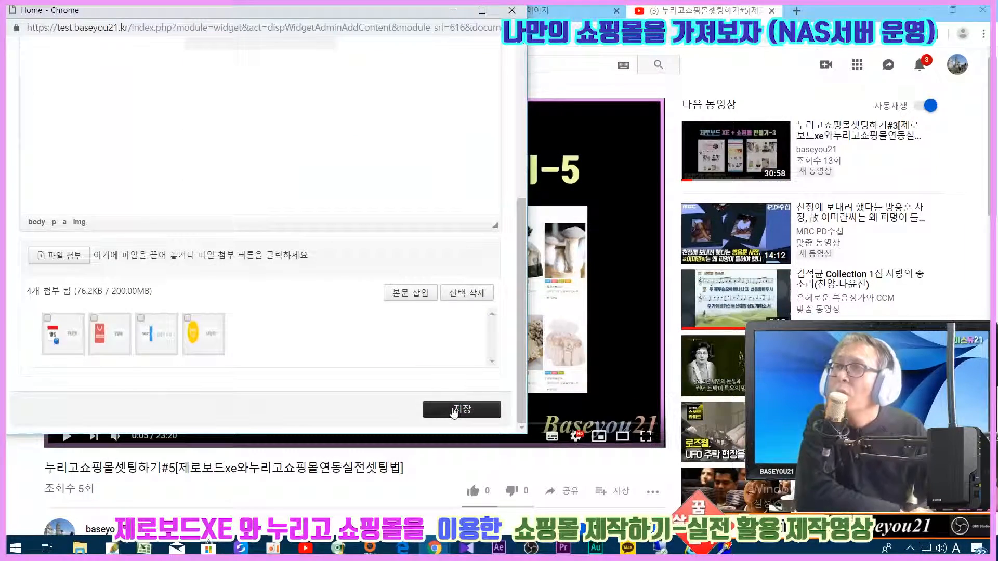
left_click(462, 409)
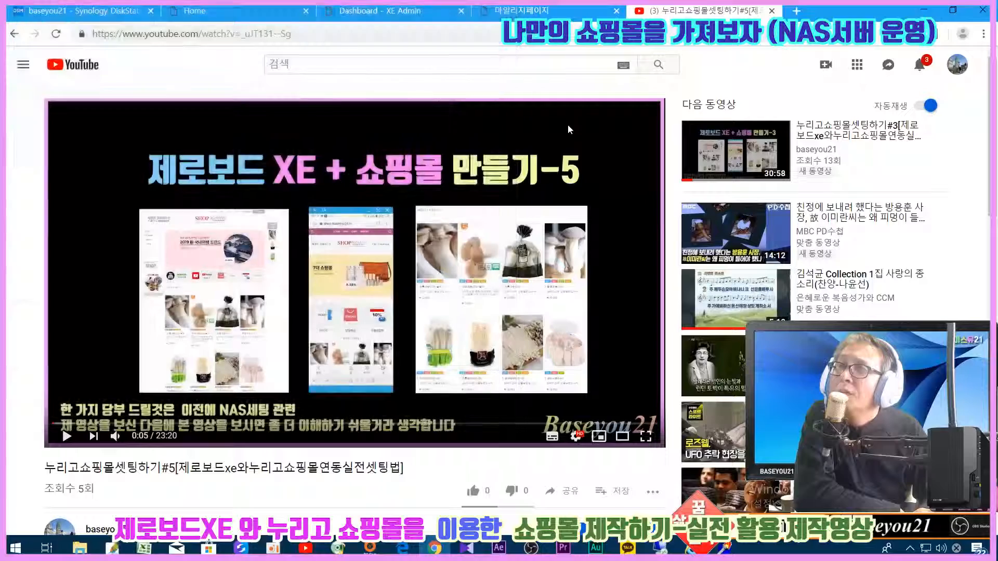
left_click(237, 7)
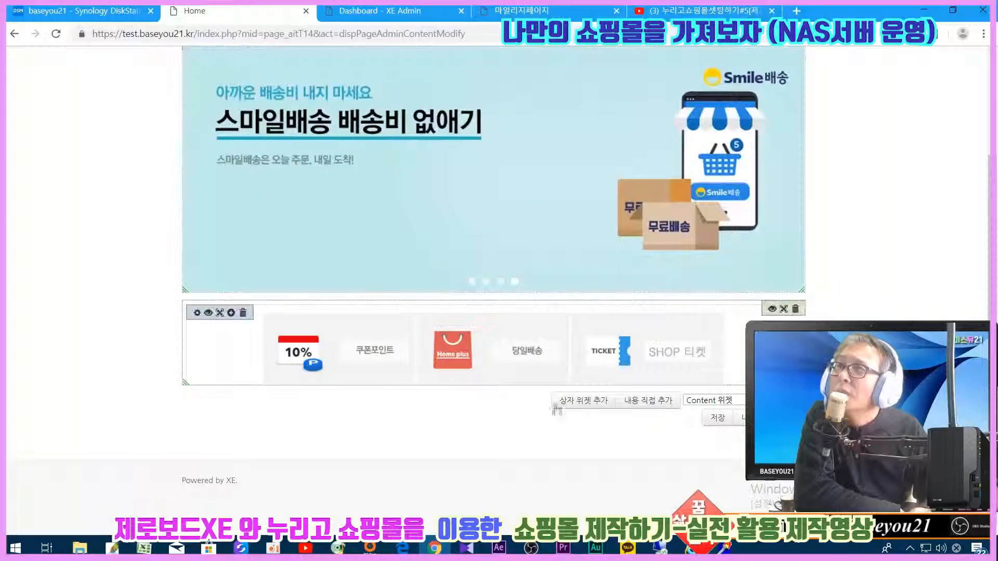
- Save and confirm the homepage, test that the Home plus icon opens the YouTube video, then go back
left_click(718, 418)
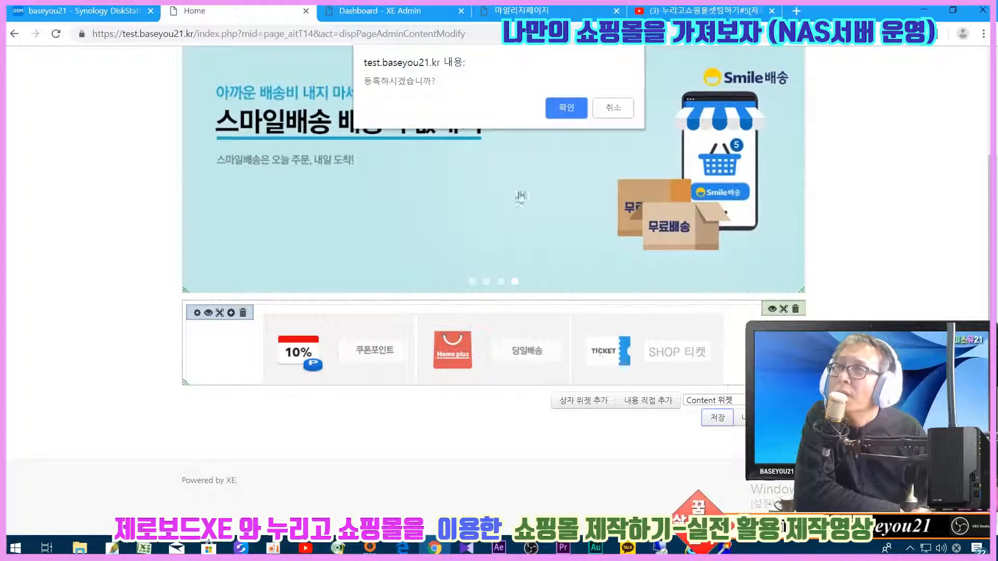
left_click(555, 108)
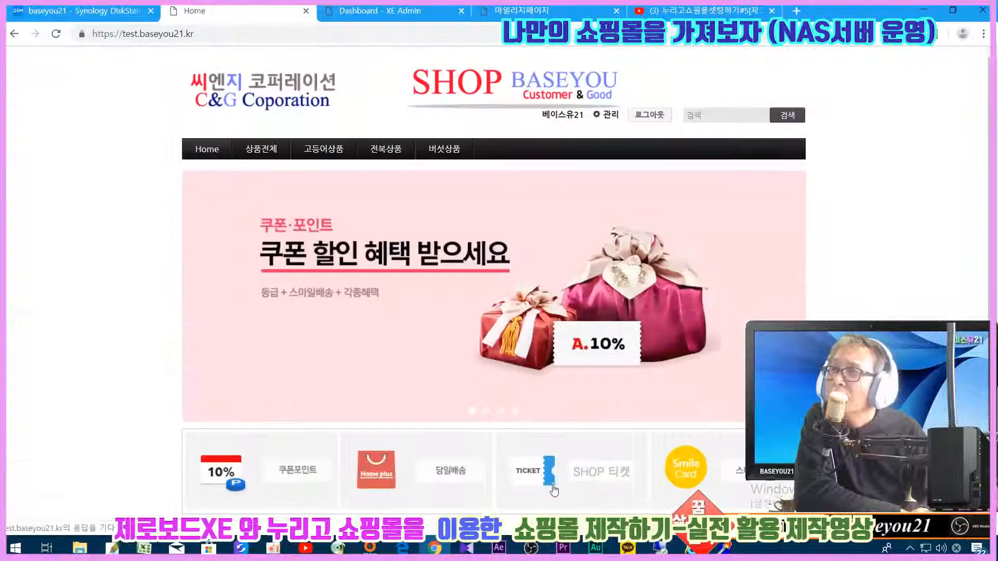
left_click(443, 385)
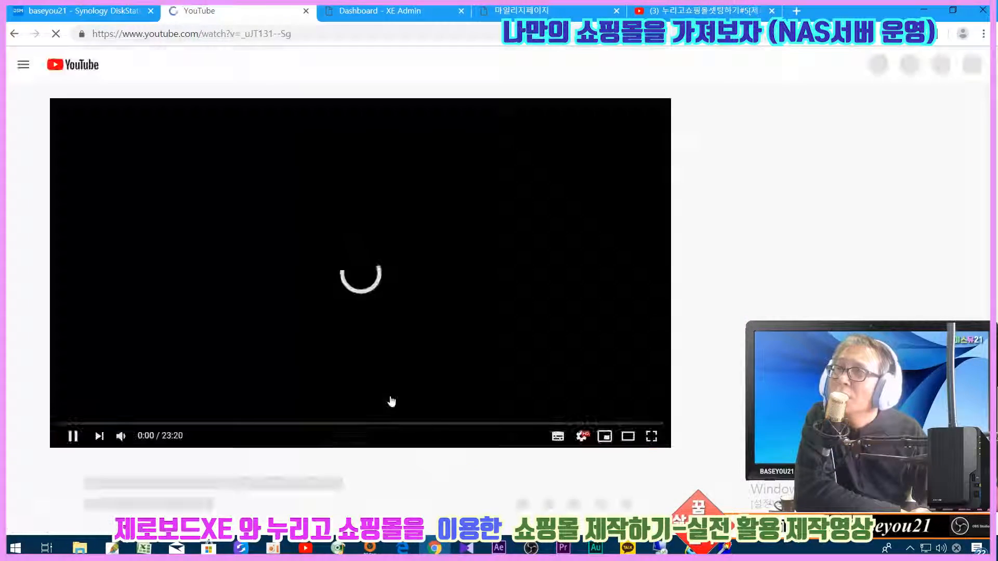
left_click(15, 35)
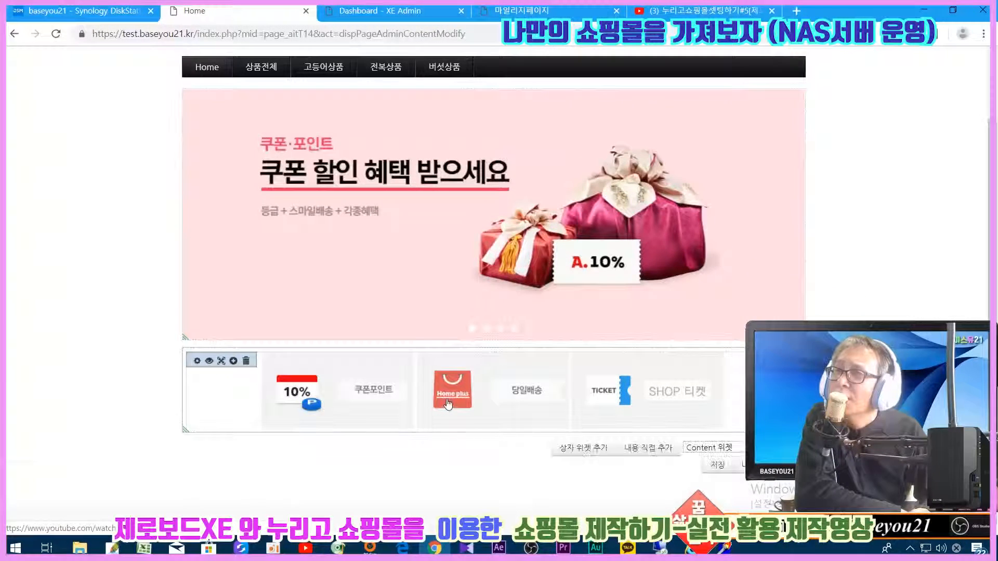
- Set the Home plus 당일배송 link to open in a popup window
left_click(197, 362)
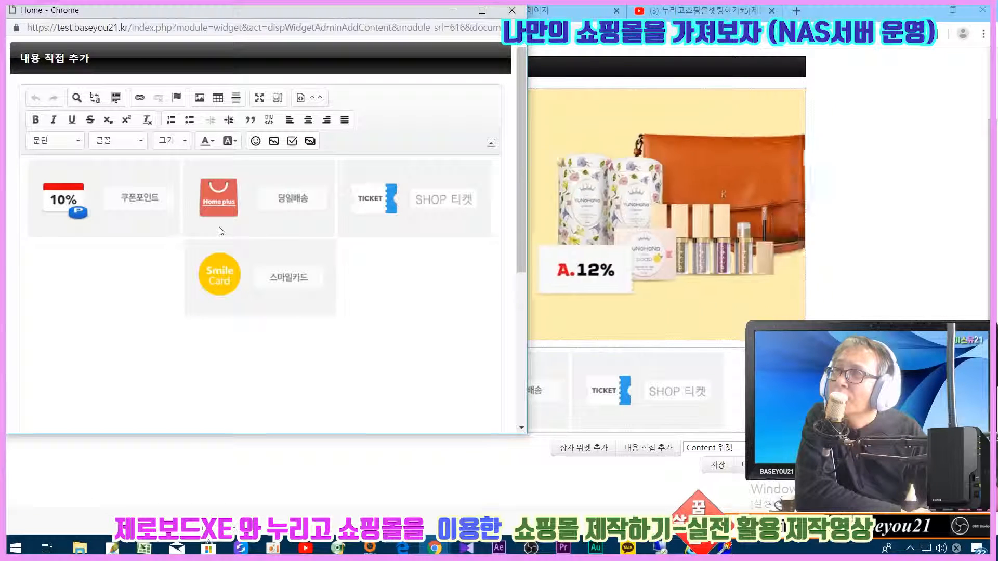
left_click_drag(221, 231, 183, 197)
left_click(140, 97)
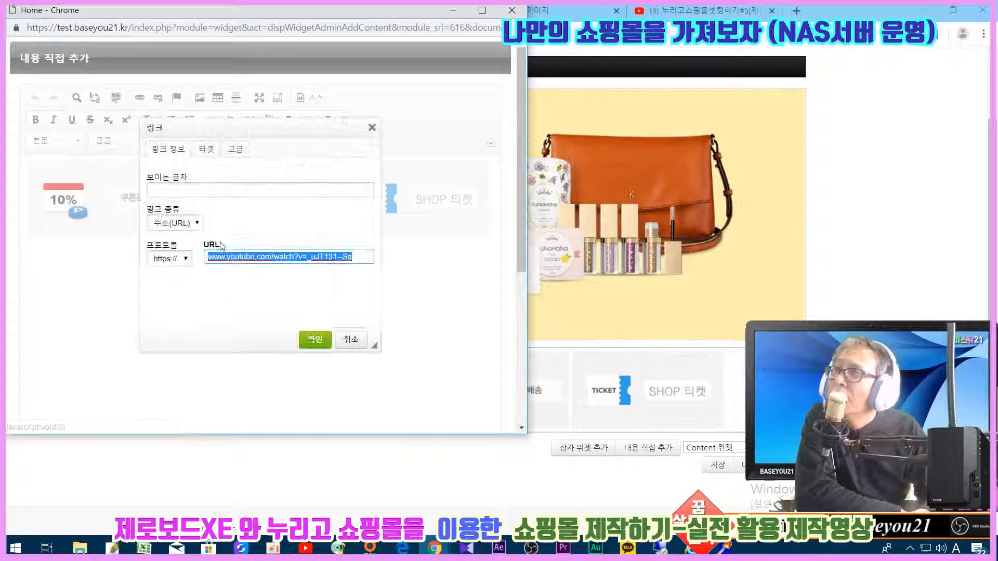
left_click(201, 150)
left_click(190, 191)
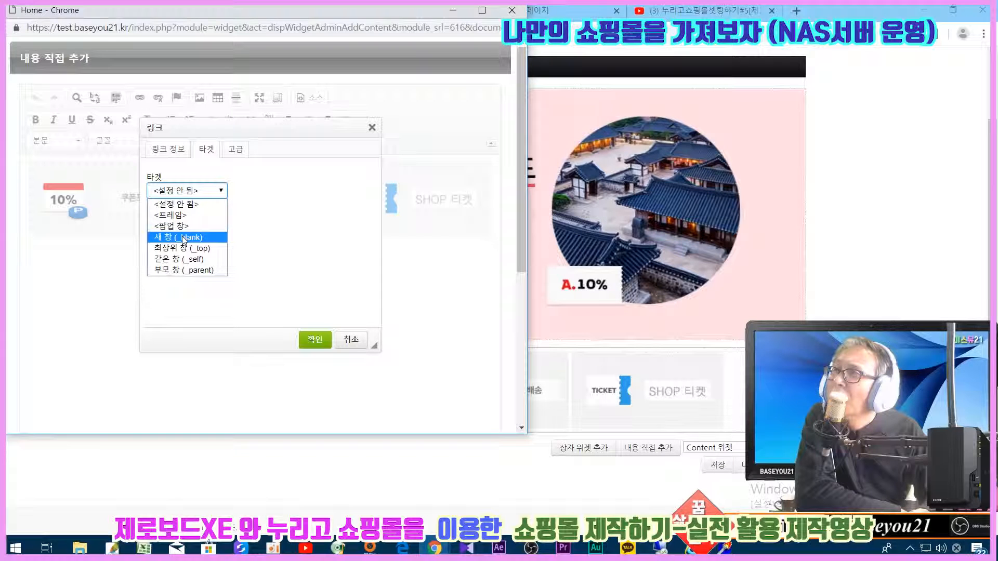
left_click(183, 263)
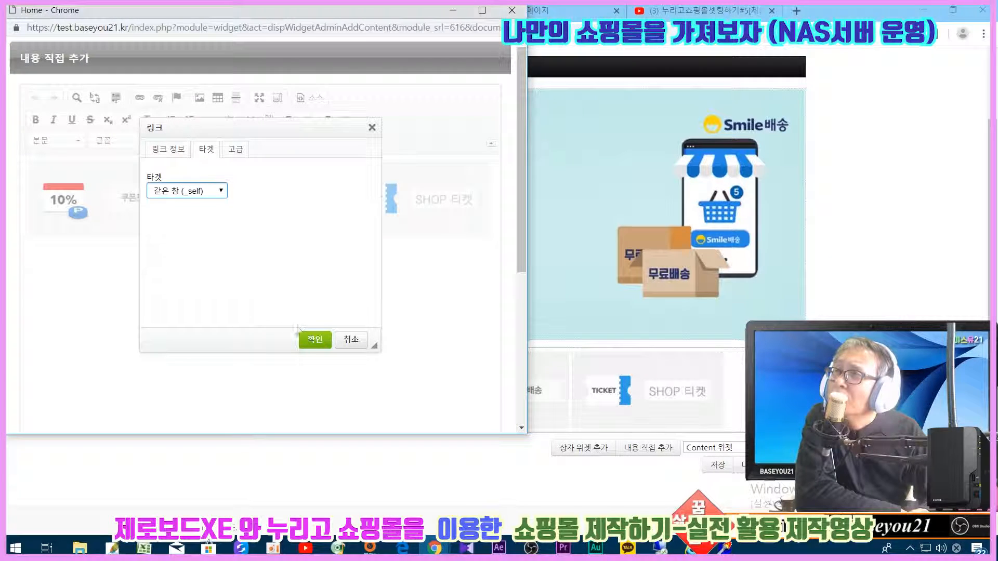
left_click(192, 197)
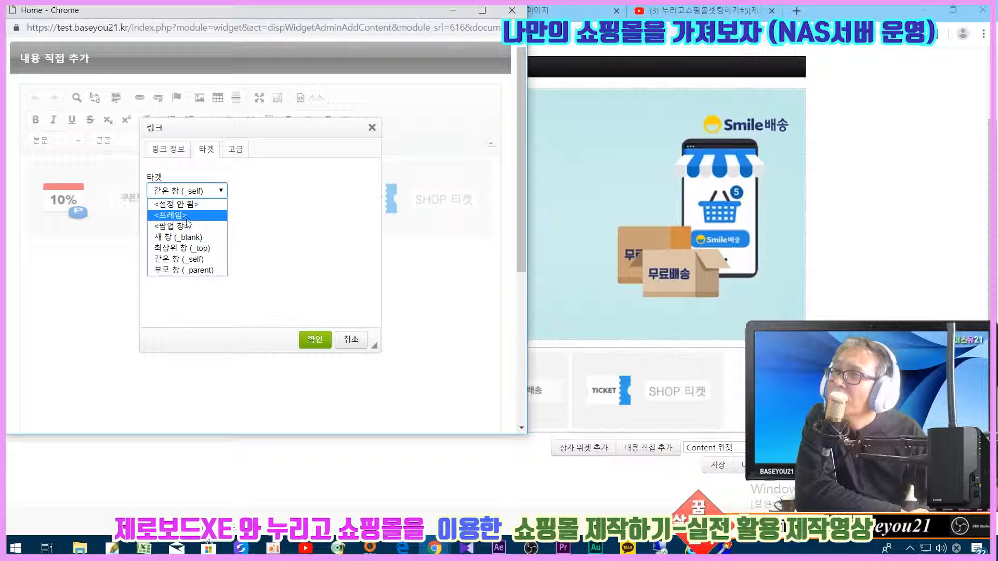
left_click(171, 226)
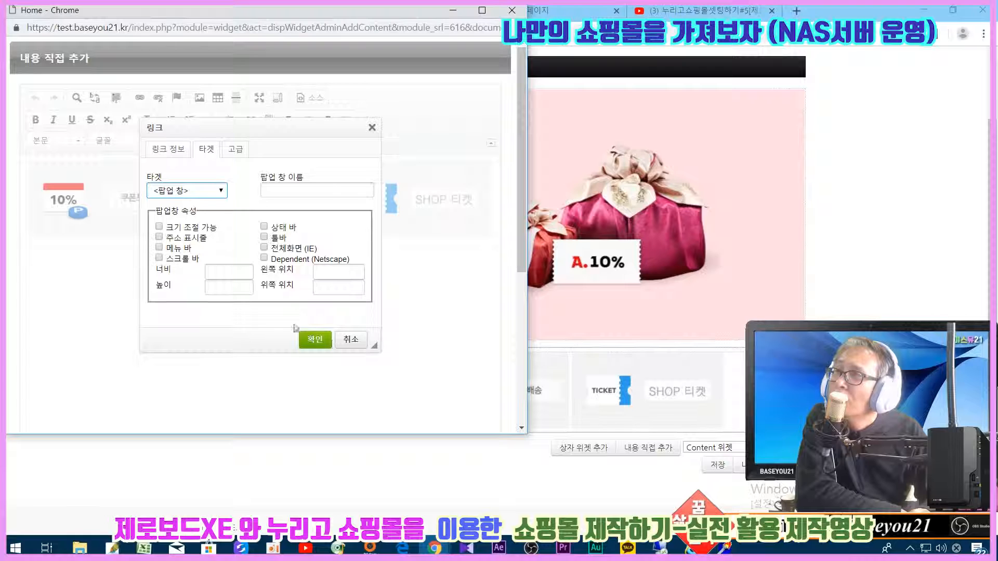
left_click(320, 338)
- Save the promo icon widget content, then save and confirm the homepage layout
scroll(423, 361, "down", 5)
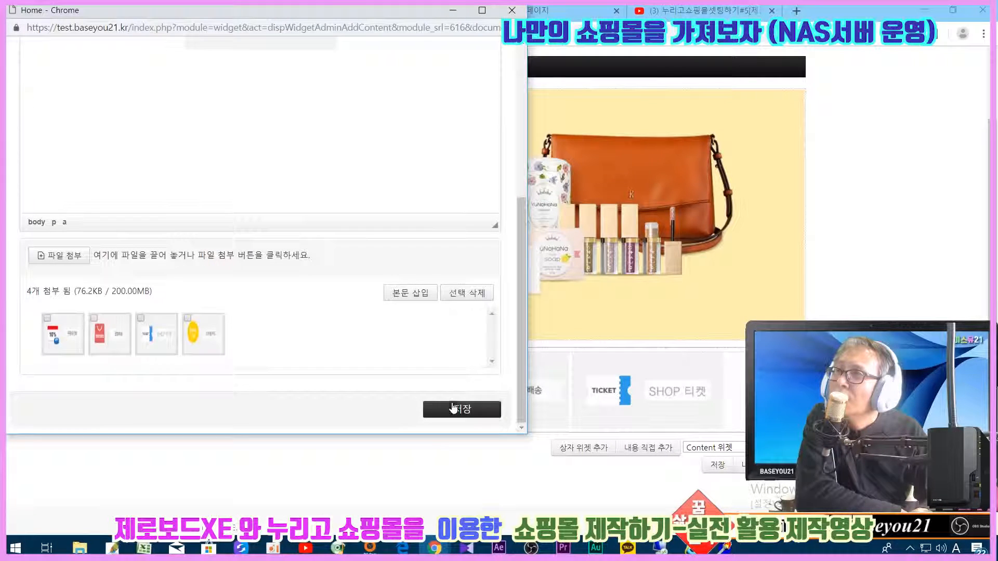
left_click(462, 409)
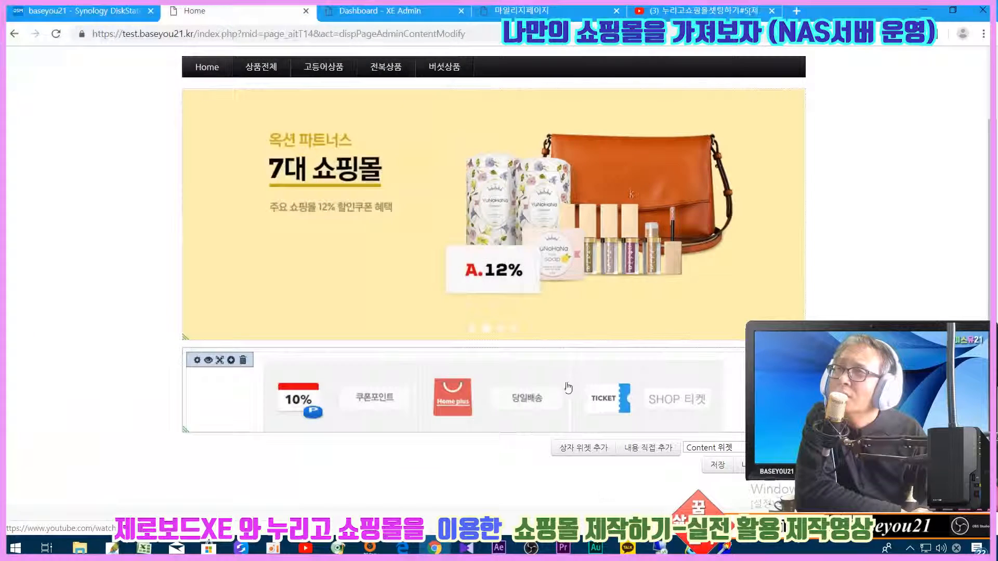
left_click(717, 465)
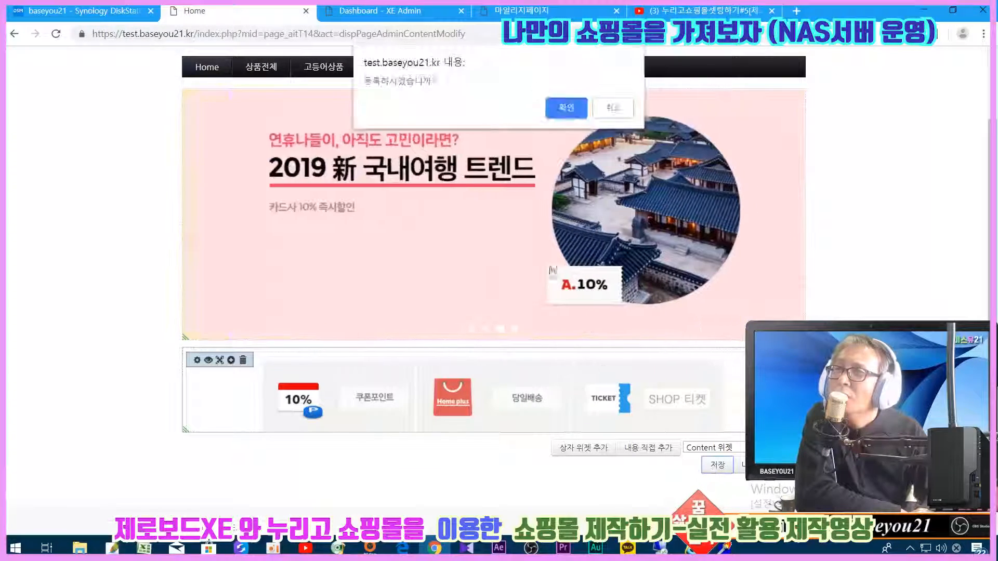
left_click(552, 117)
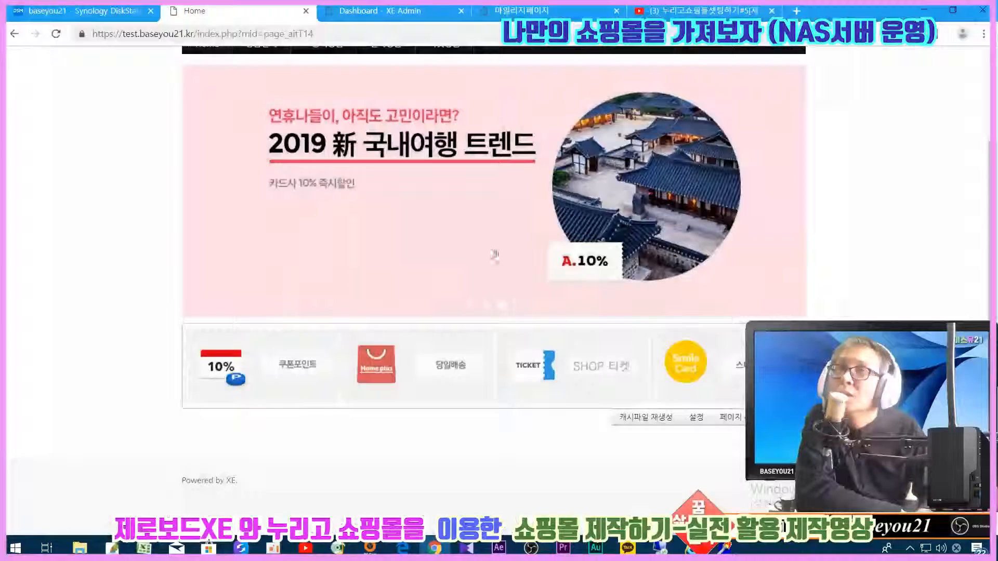
- Scroll through the earlier shop-setup episode on the YouTube page
scroll(495, 255, "up", 2)
scroll(424, 387, "down", 2)
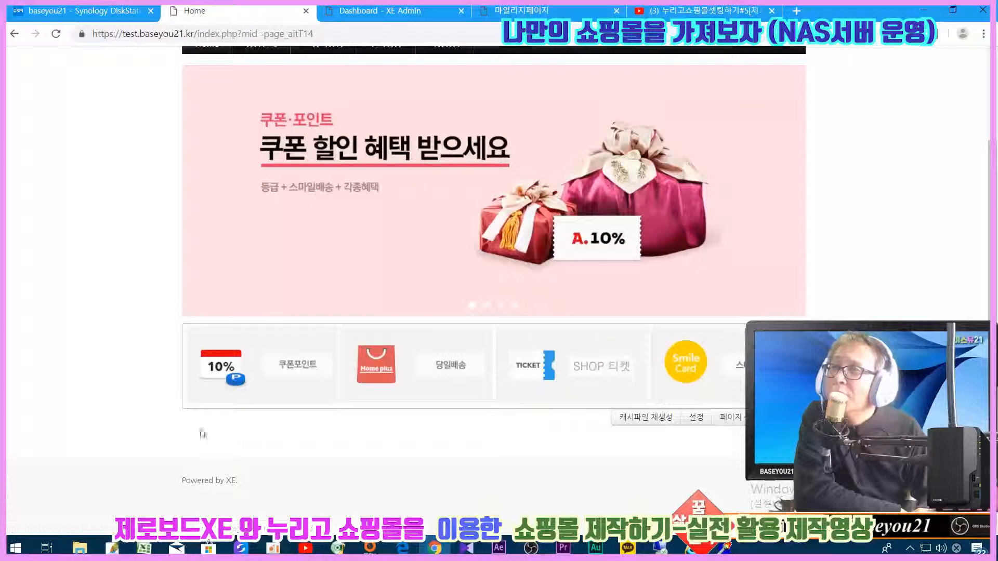
- Expand the admin menu's settings and advanced sections, and close the mileage page tab
left_click(379, 10)
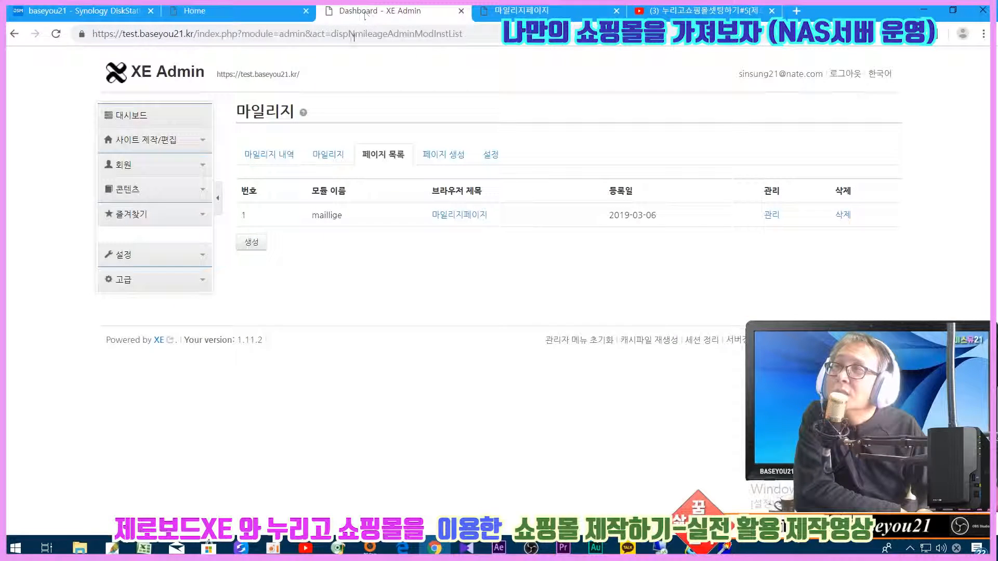
left_click(137, 255)
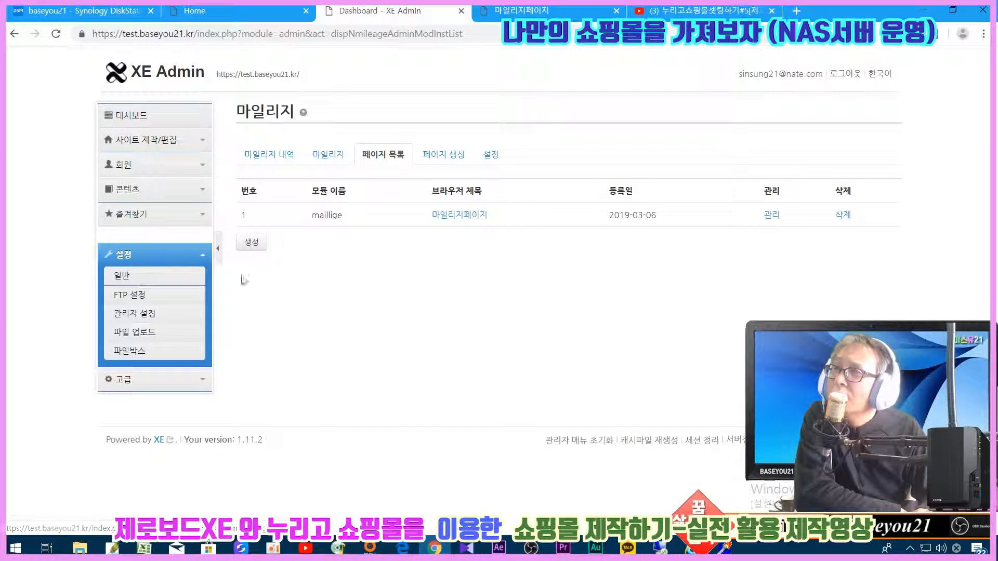
left_click(136, 381)
left_click(133, 455)
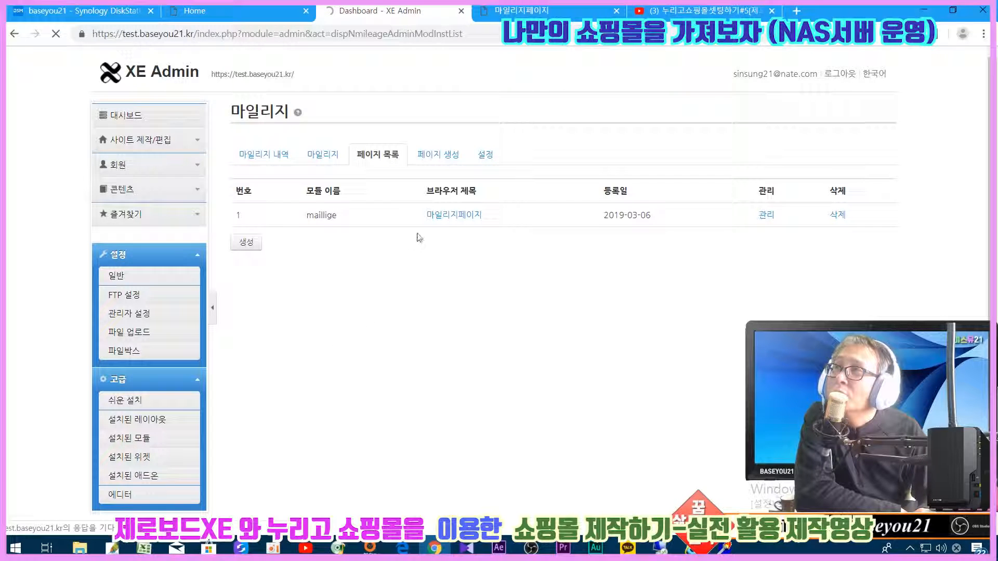
left_click(571, 12)
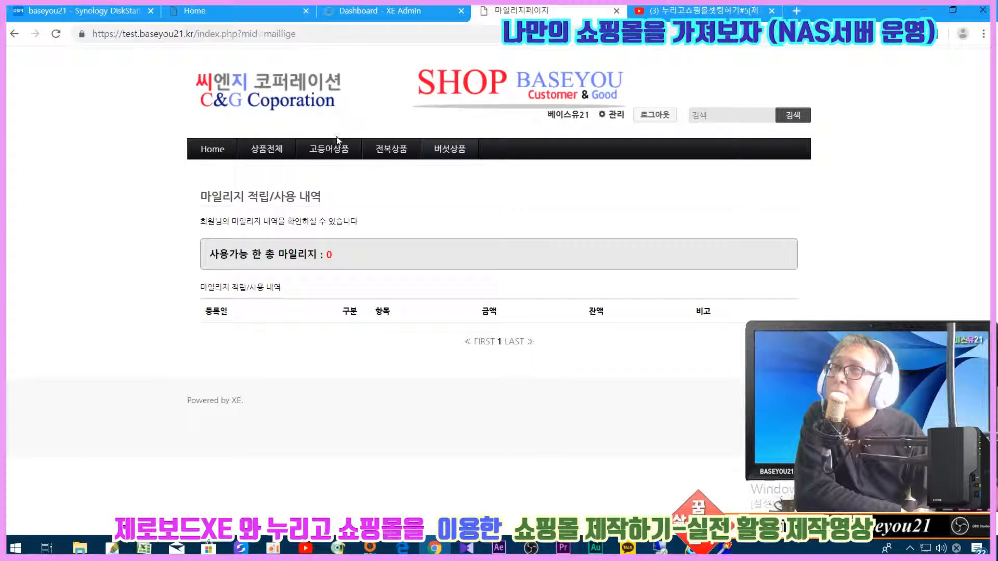
left_click(616, 11)
- Open the CYMPUS admin module from 설치된 모듈 and launch its 관리자페이지 in a new tab
left_click(381, 8)
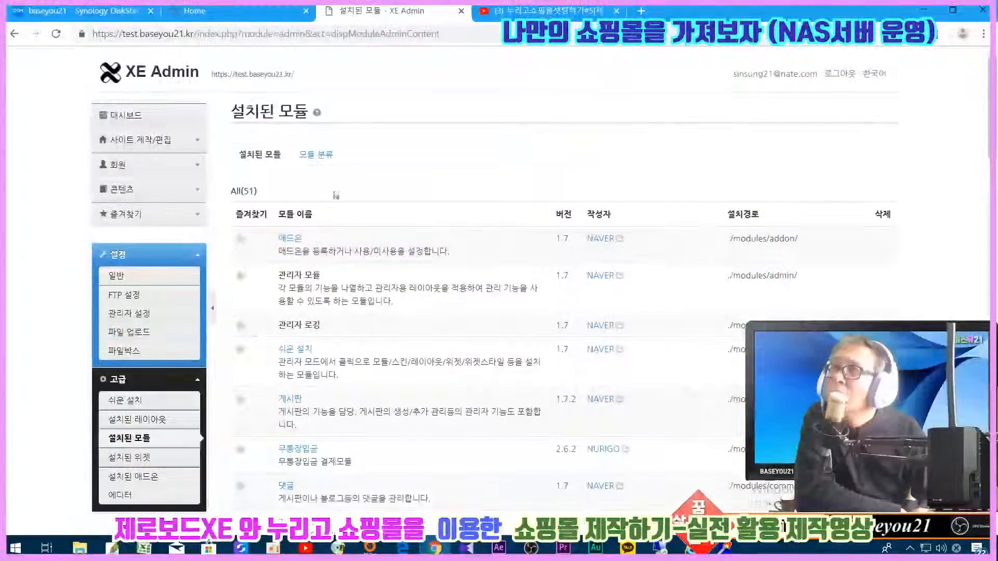
scroll(312, 341, "down", 5)
left_click(310, 333)
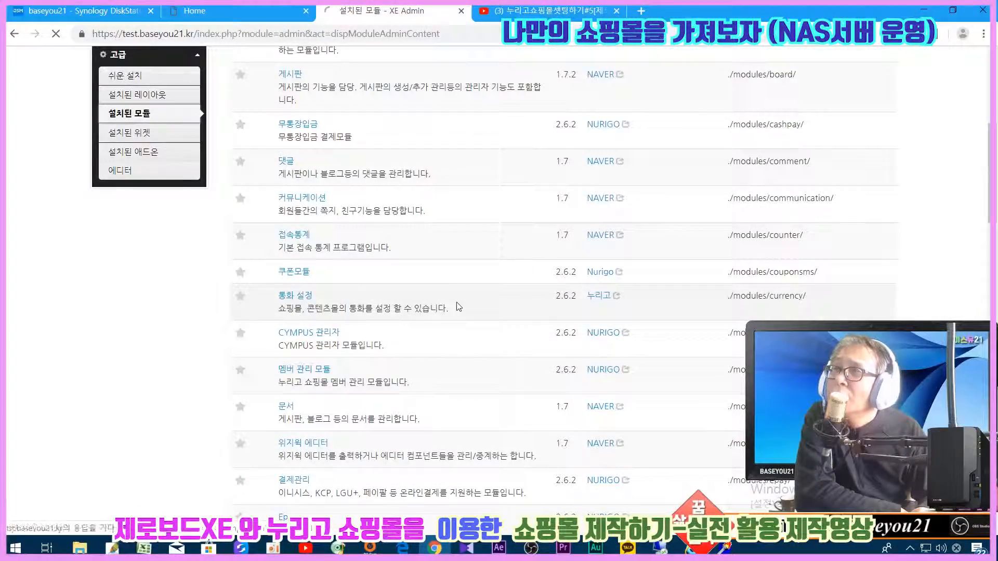
left_click(495, 216)
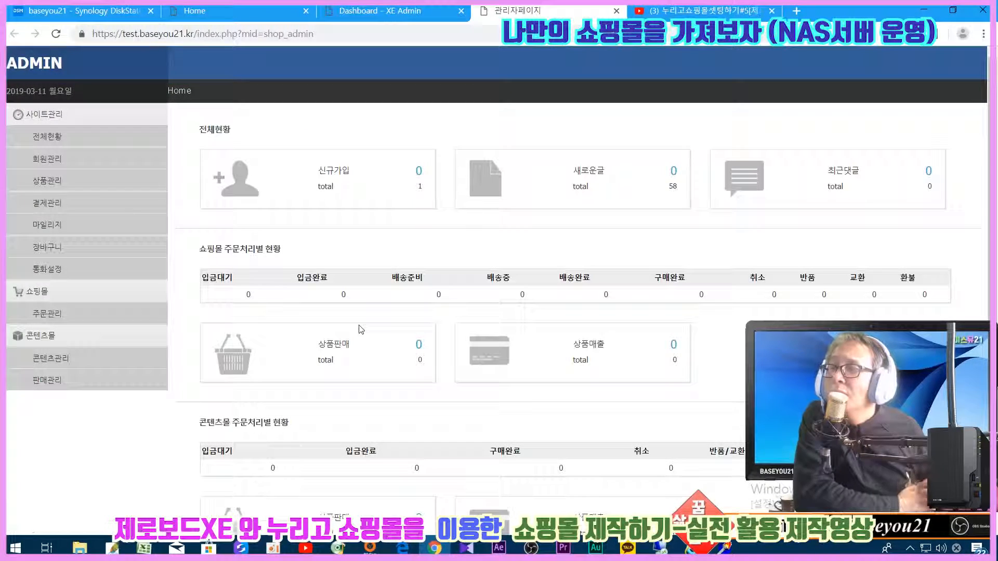
- View the 메인진열 카테고리 list under 상품관리, then switch back to the shop homepage
left_click(44, 182)
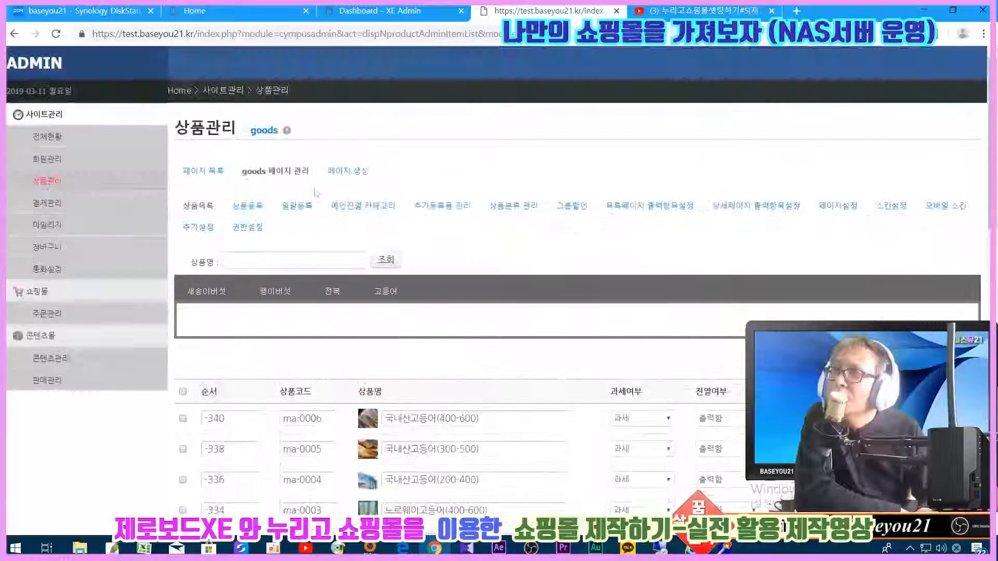
left_click(368, 214)
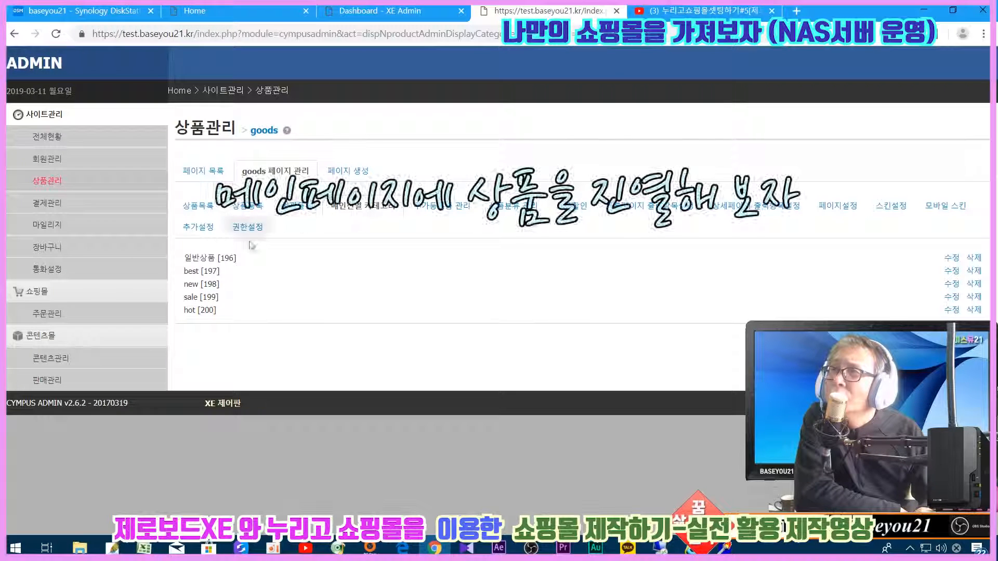
left_click(234, 12)
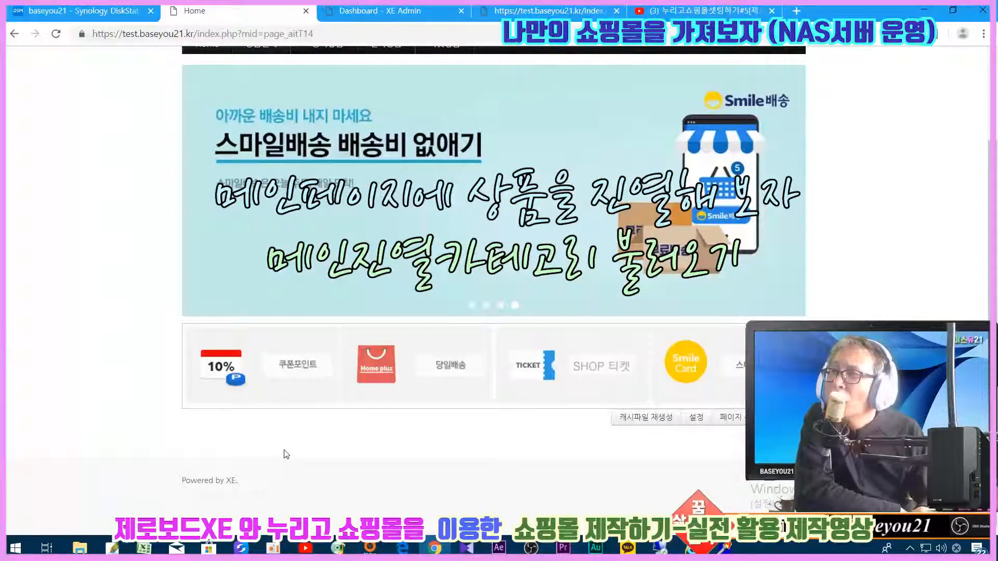
- Give the promo icon widget a 10px bottom outer margin
key("F5")
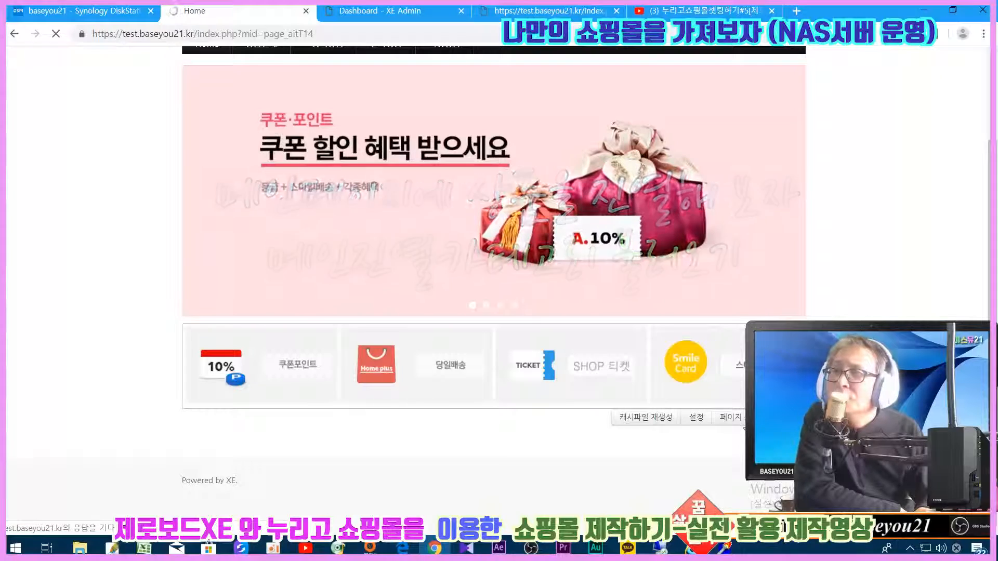
scroll(681, 385, "down", 2)
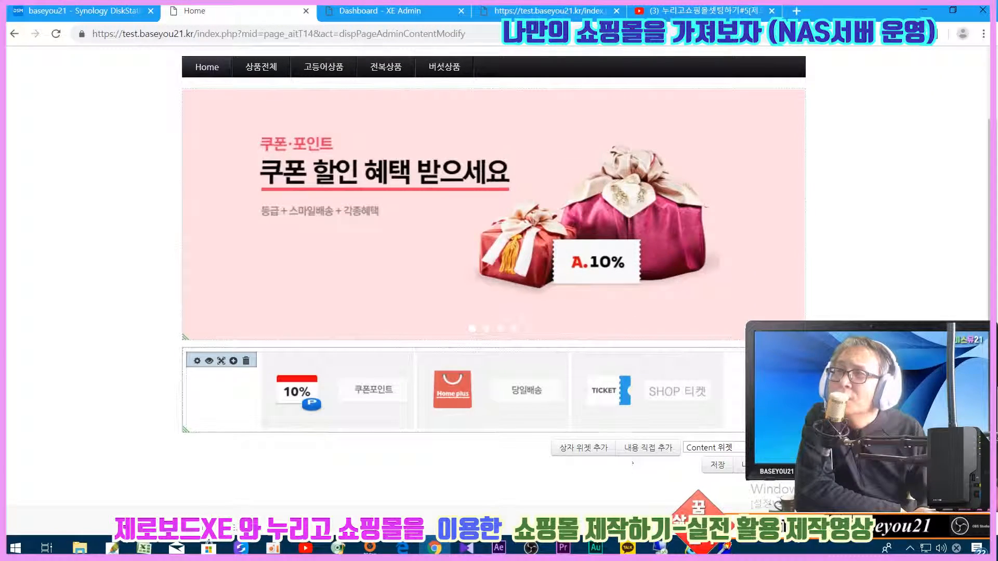
left_click(221, 361)
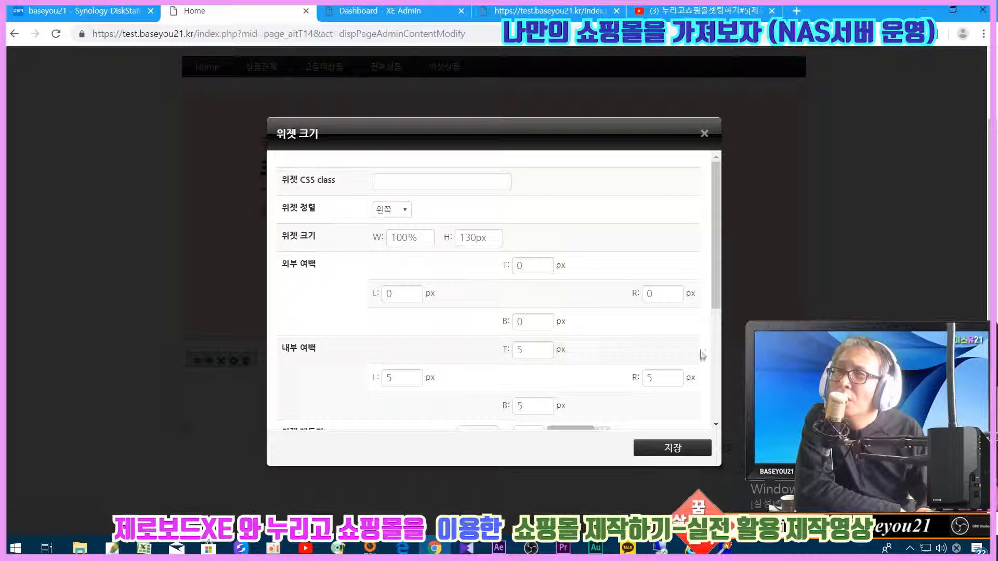
left_click_drag(529, 323, 492, 327)
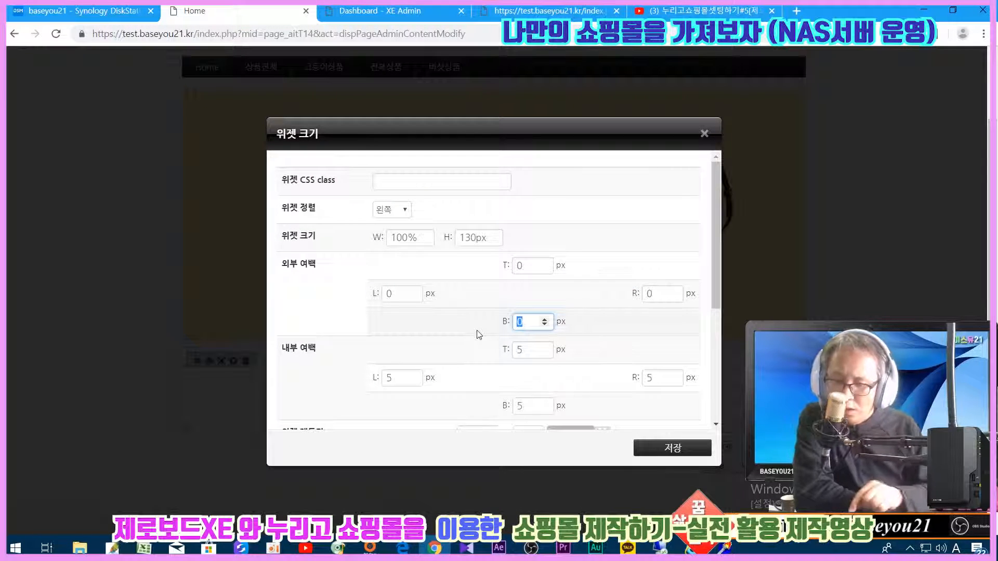
type("10")
left_click(673, 448)
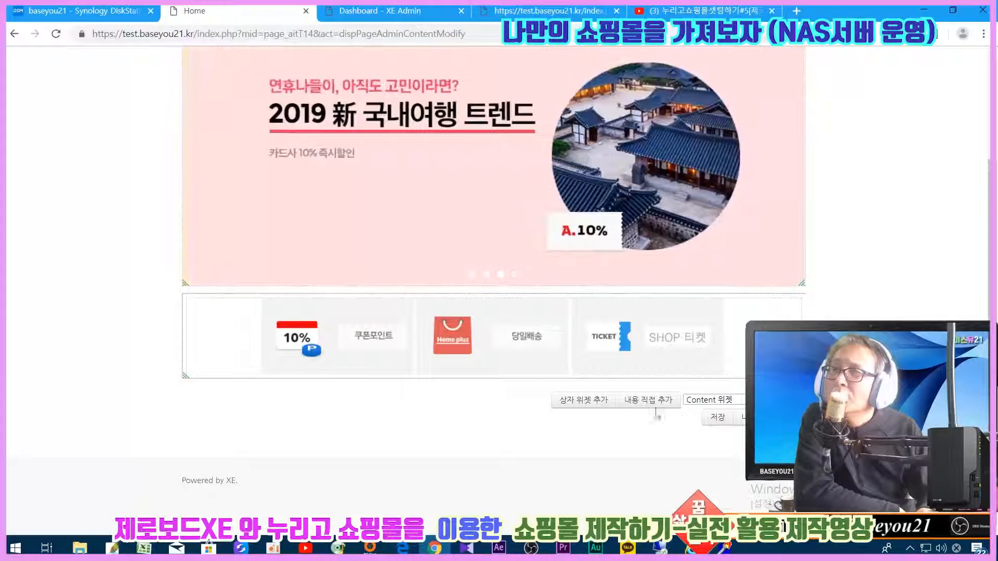
- Add a 상품진열위젯 product display widget to the page
left_click(765, 400)
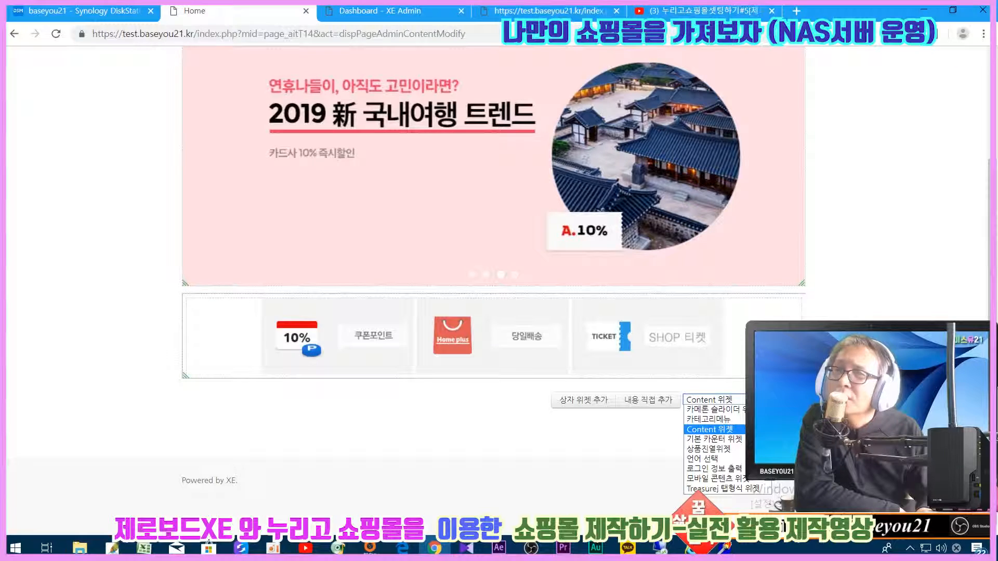
left_click(712, 449)
left_click(788, 400)
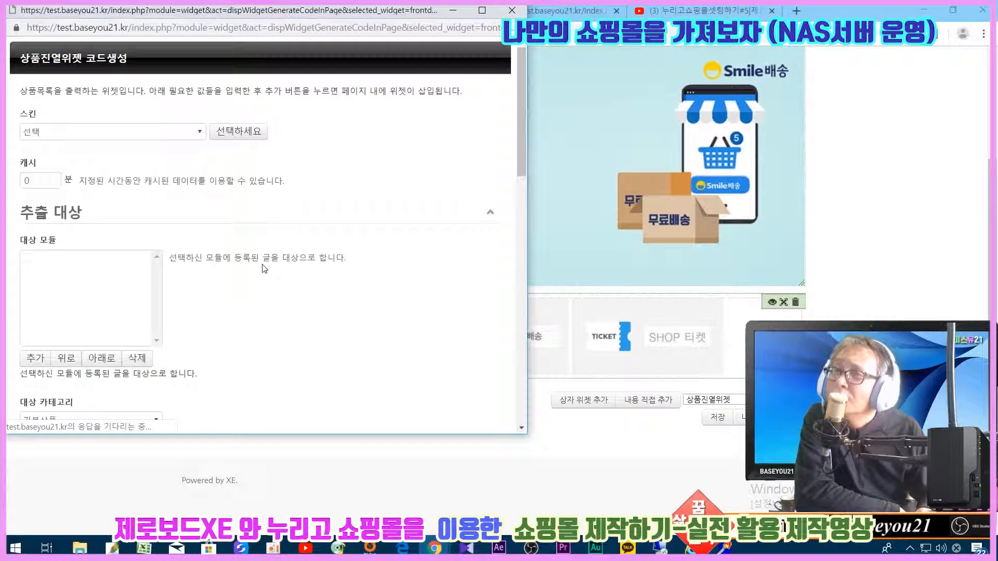
- Choose the 심플 상품진열 스킨(simple) skin, add a target module, then switch to the admin's 상품관리
left_click(119, 133)
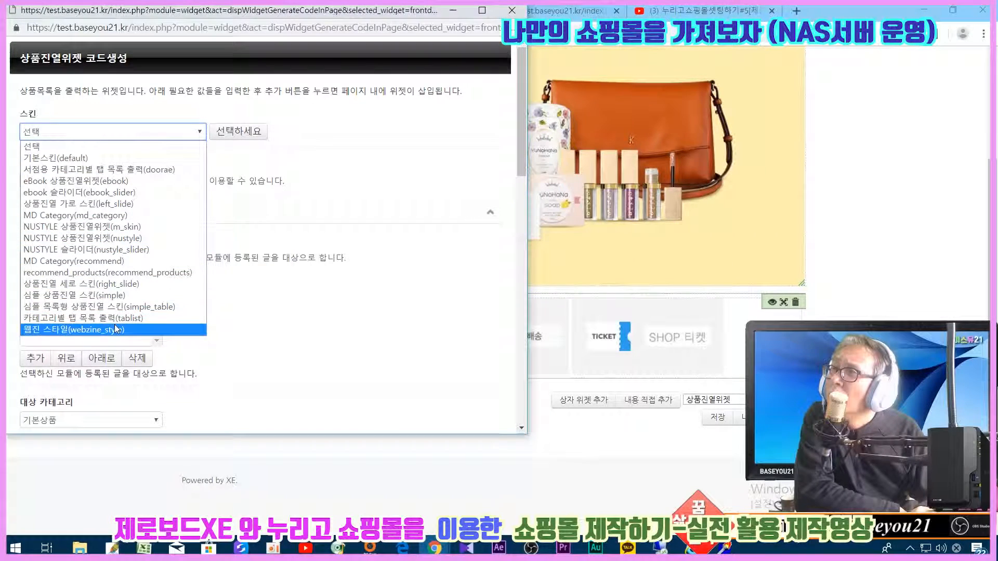
left_click(112, 295)
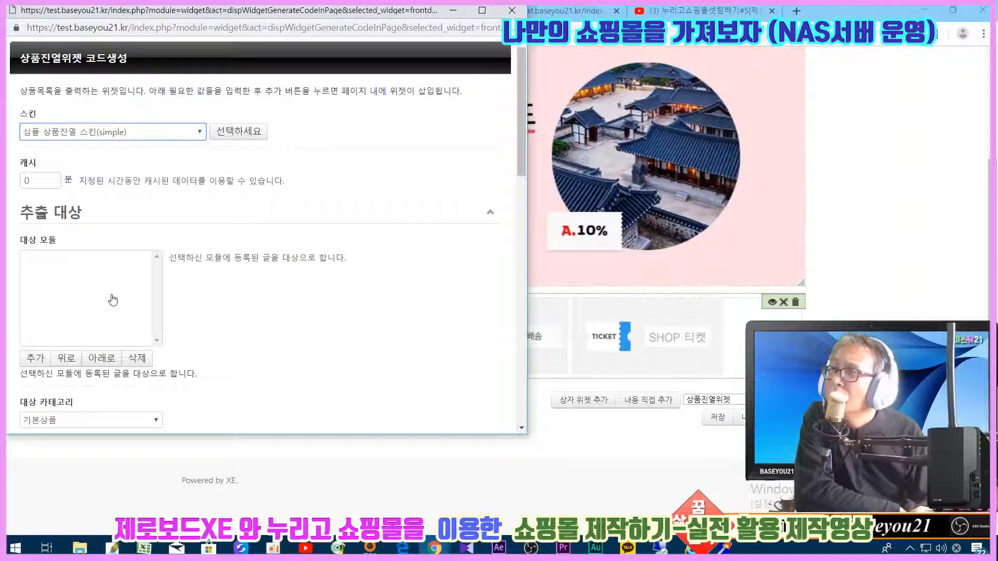
left_click(27, 360)
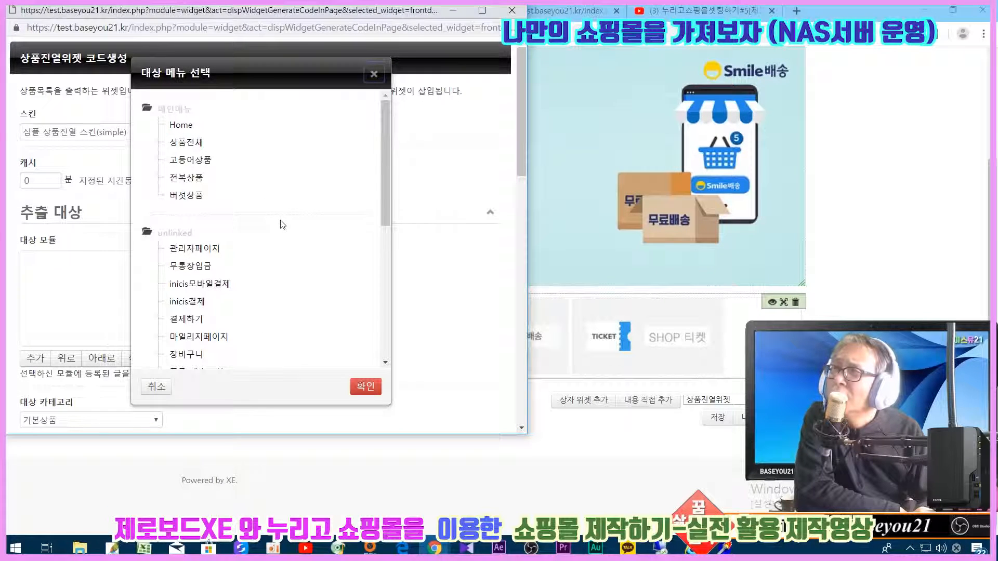
scroll(283, 225, "down", 6)
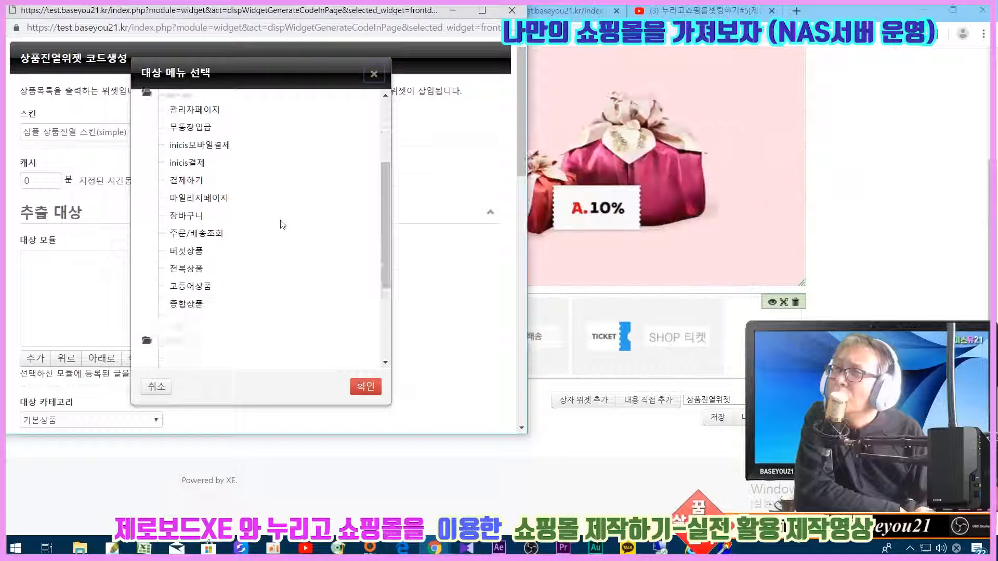
scroll(282, 224, "up", 4)
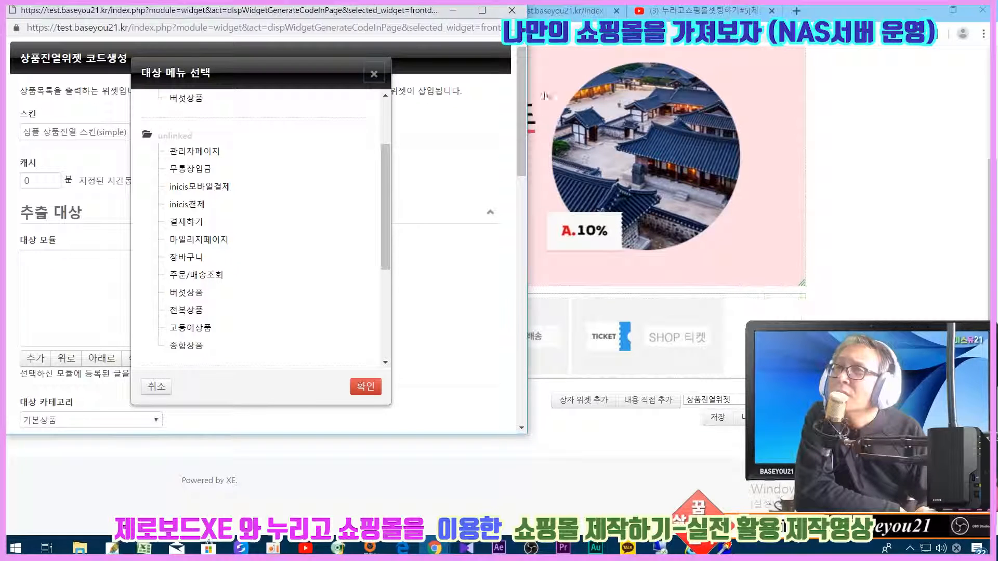
left_click(577, 10)
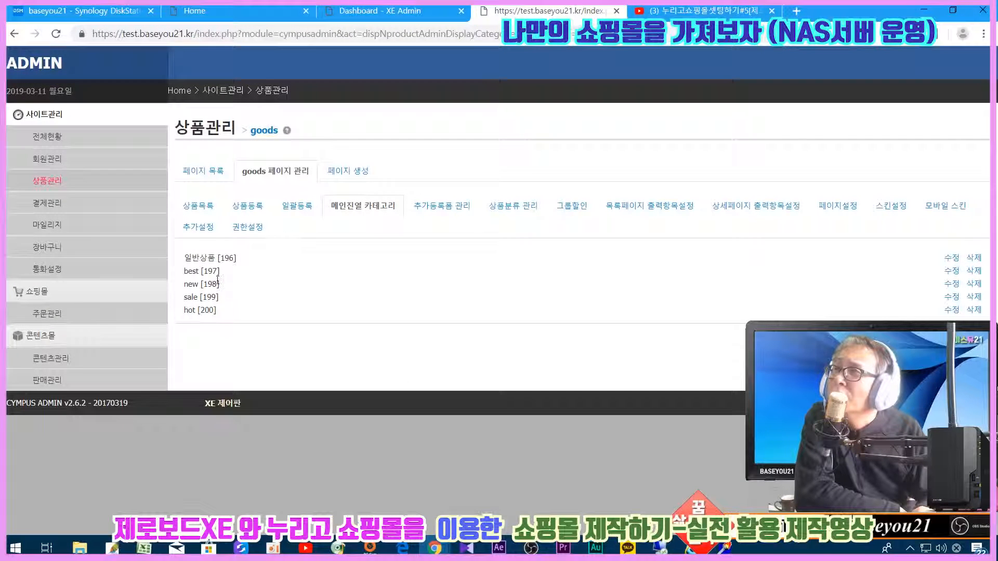
- Check the shop admin's product module list, then switch back to the homepage content editor
left_click(203, 171)
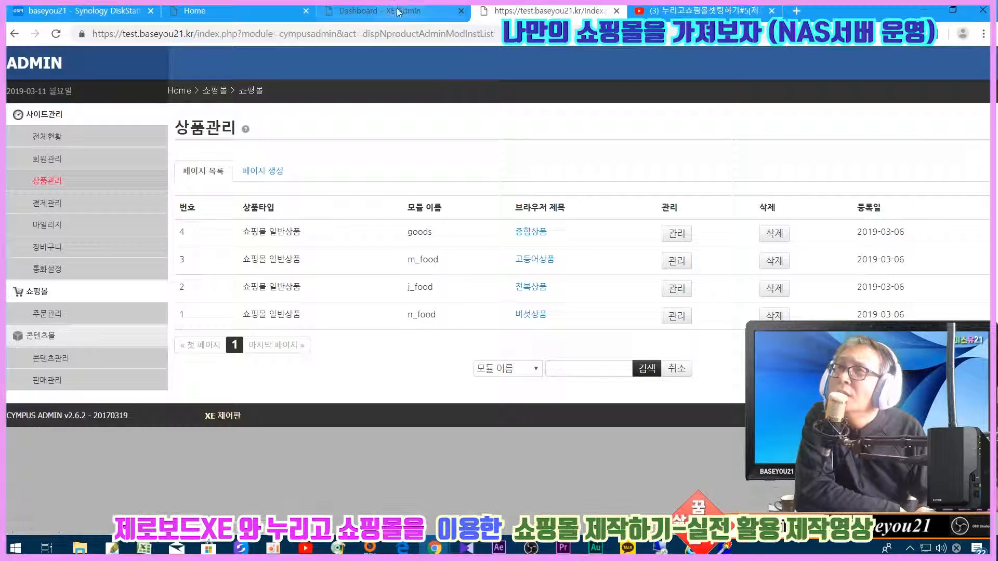
left_click(218, 11)
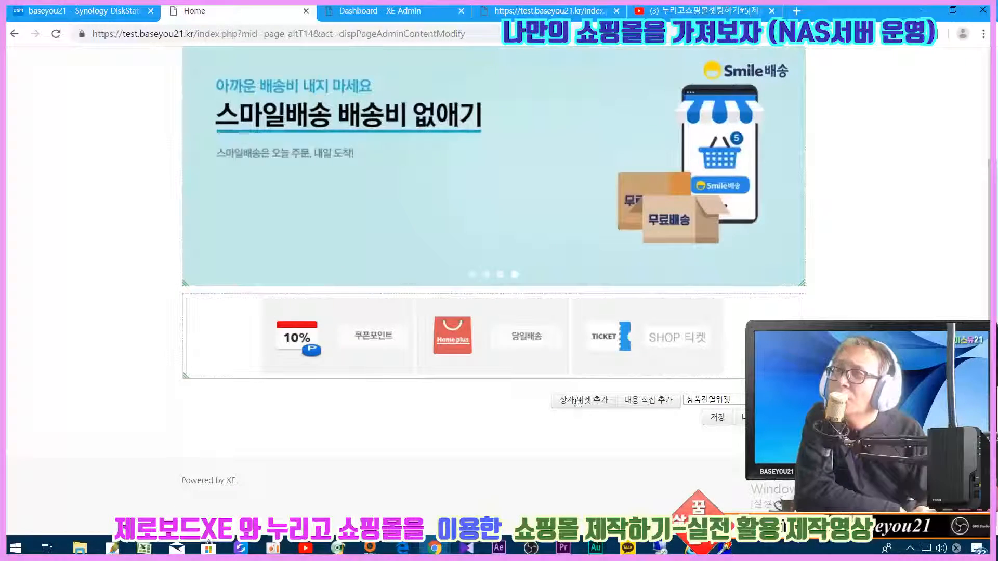
- Add 종합상품 as the product widget's target module
mouse_move(434, 548)
left_click(505, 479)
scroll(204, 260, "down", 2)
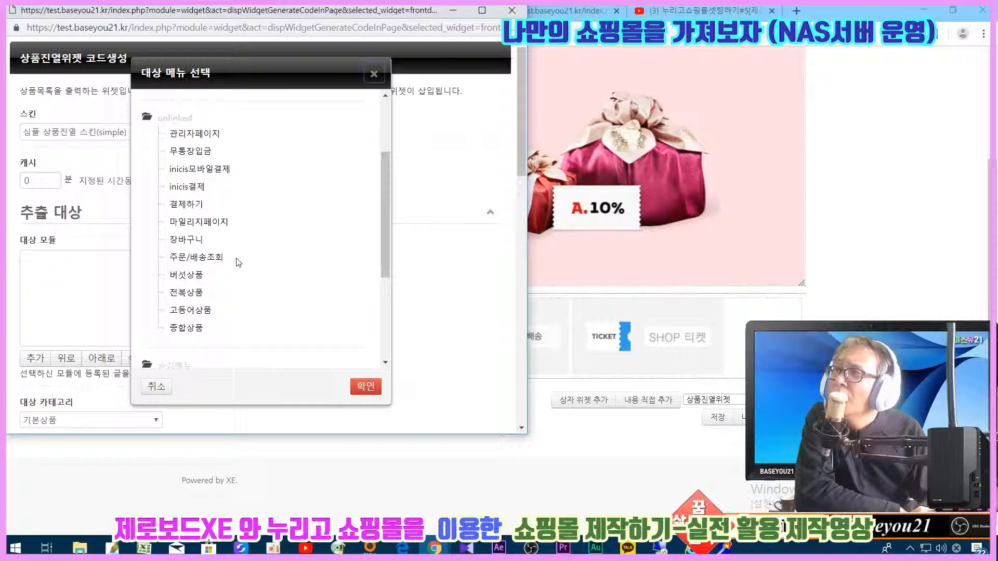
left_click(188, 280)
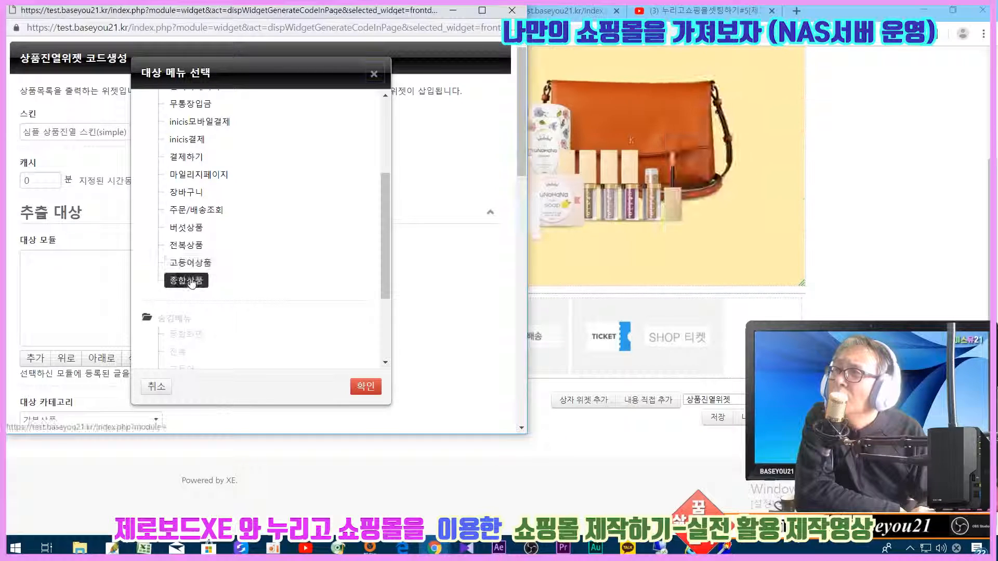
left_click(361, 387)
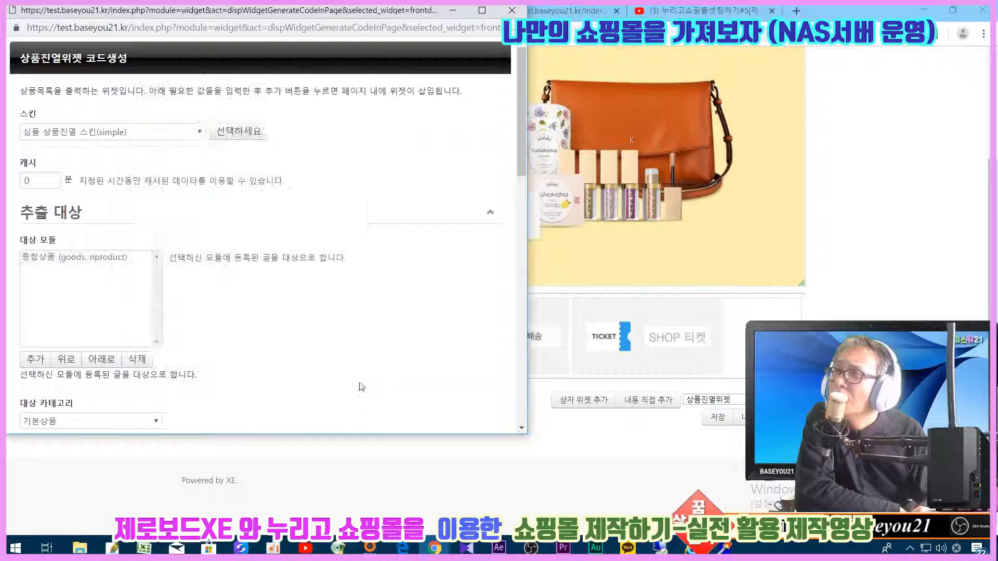
- Set category 메인진열상품 with 5 products per row in 2 rows, and generate the widget code
scroll(349, 365, "down", 4)
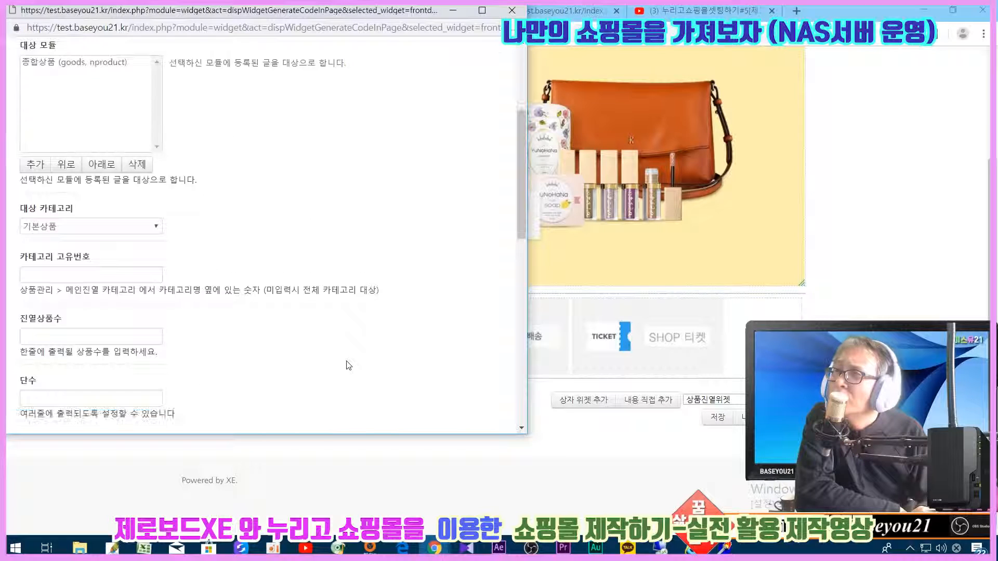
left_click(79, 226)
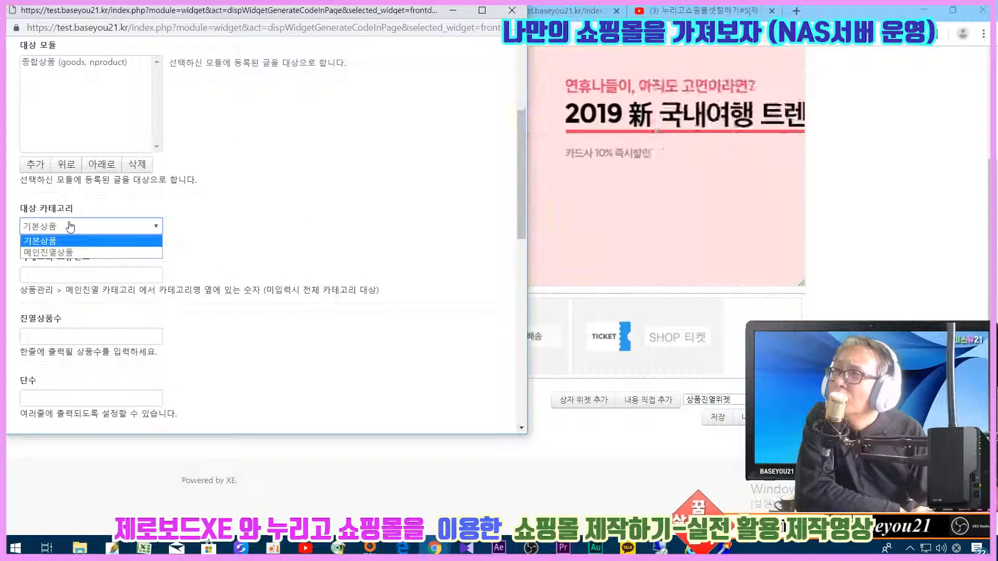
left_click(62, 253)
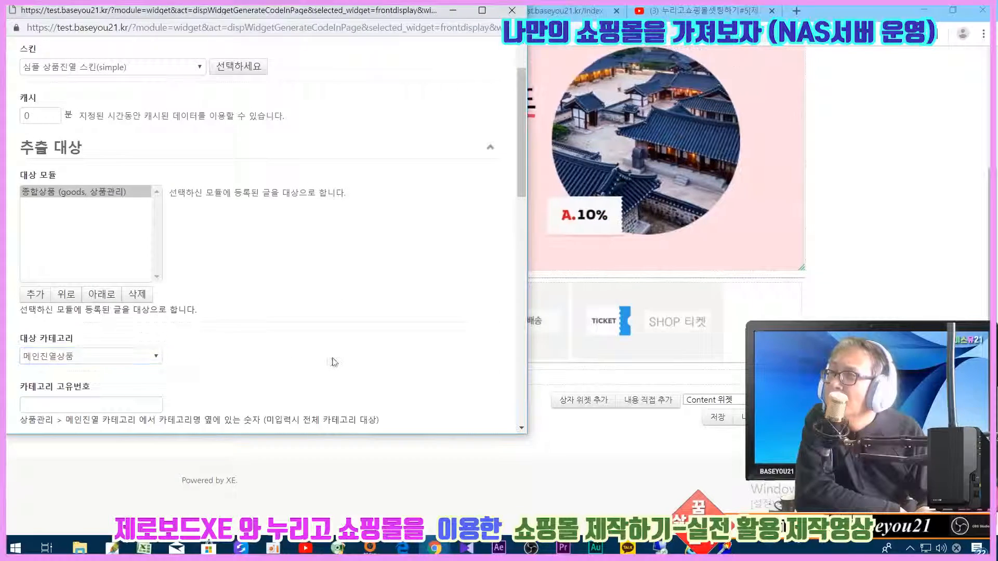
scroll(438, 362, "down", 8)
scroll(438, 362, "up", 4)
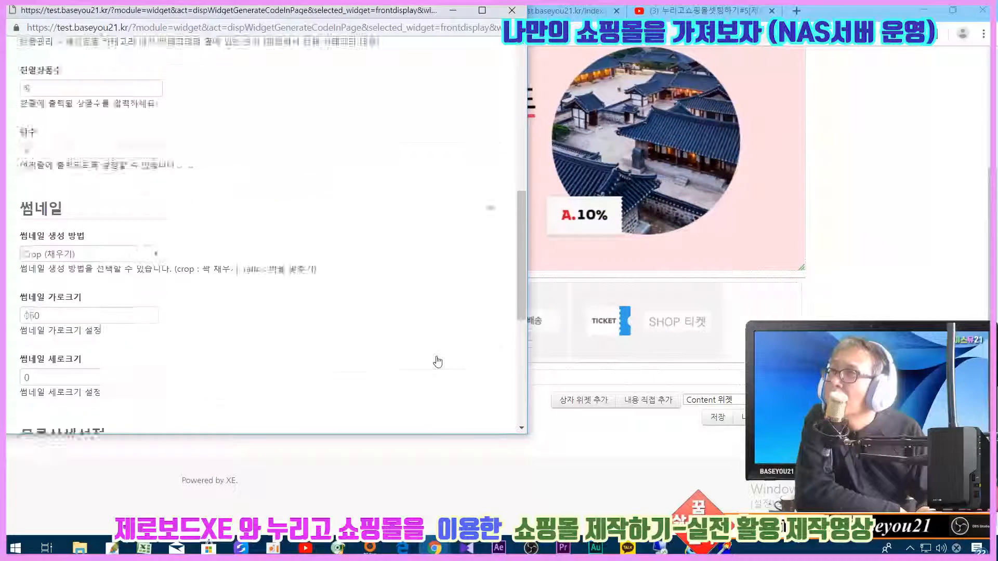
double_click(31, 208)
double_click(29, 269)
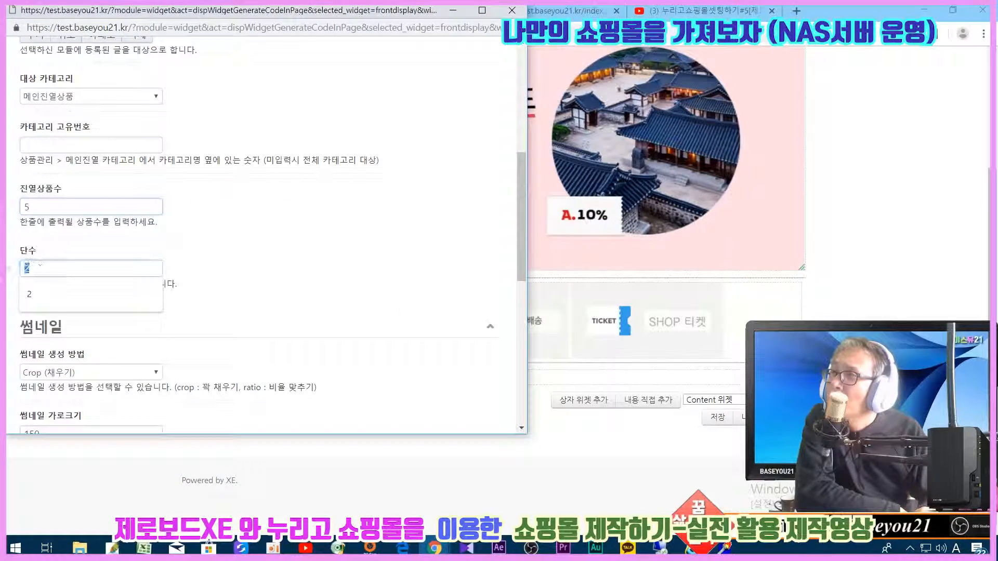
left_click(425, 310)
scroll(425, 310, "down", 7)
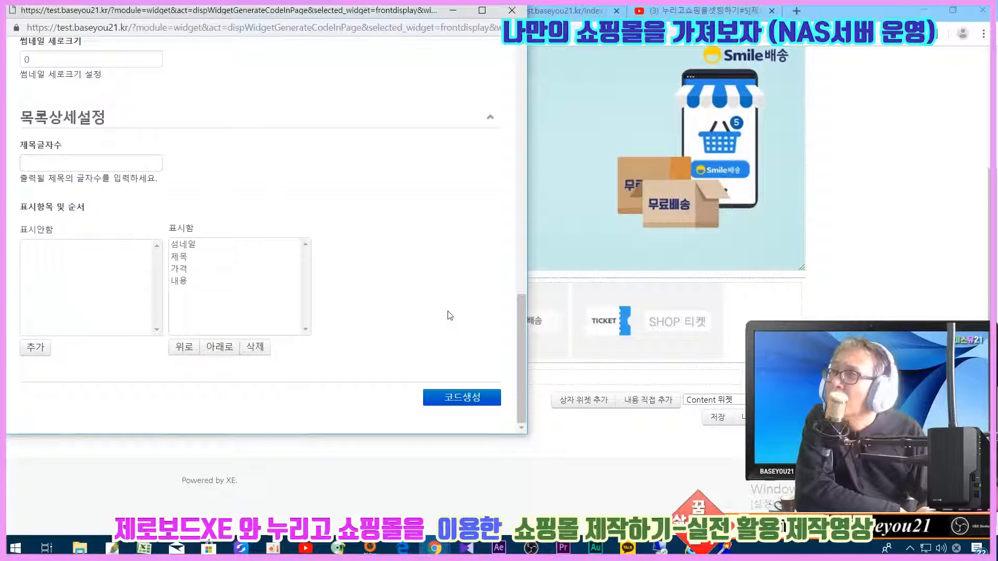
left_click(460, 393)
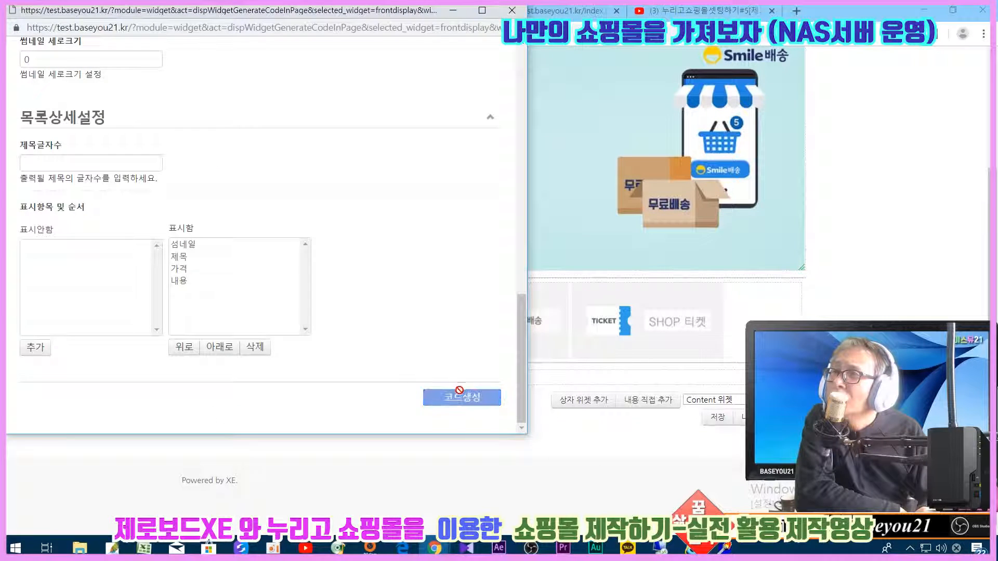
- Save the homepage with the new product grid and confirm
left_click(716, 418)
scroll(722, 423, "down", 10)
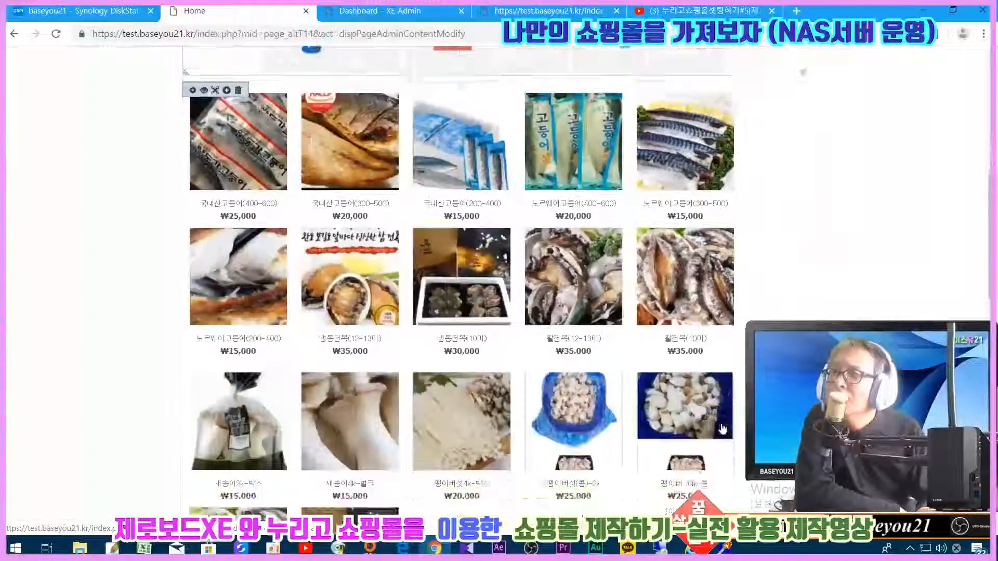
scroll(722, 422, "down", 10)
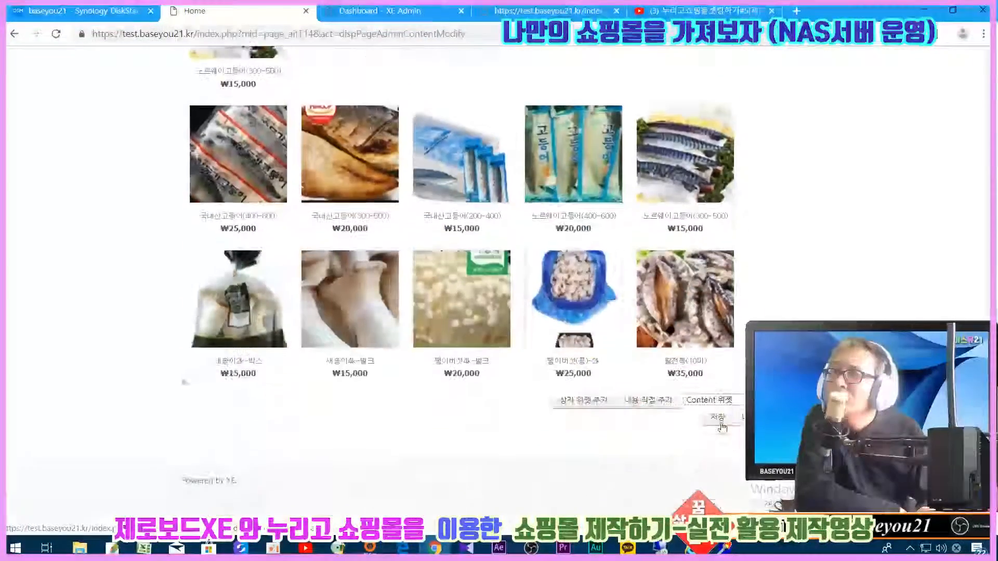
left_click(717, 419)
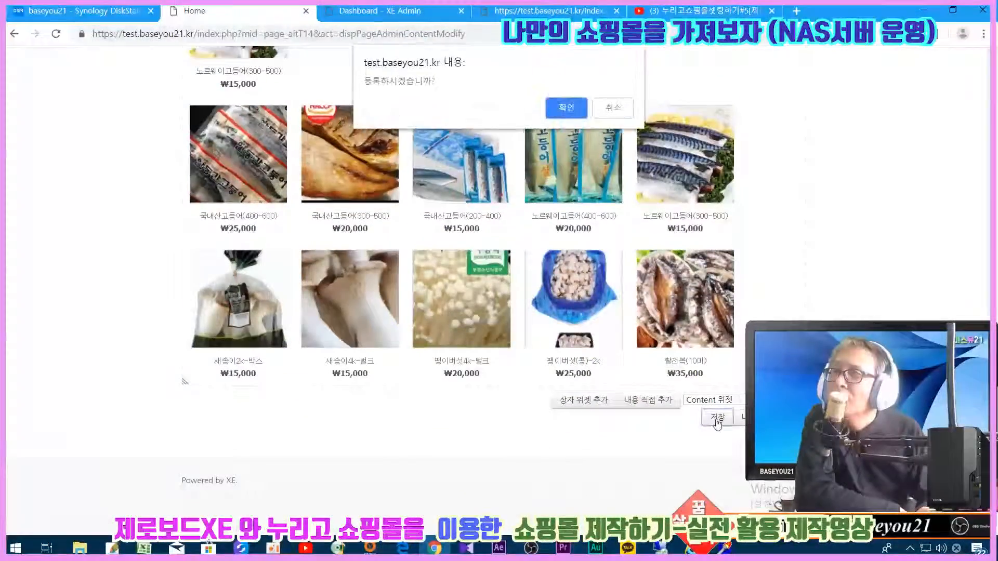
left_click(569, 108)
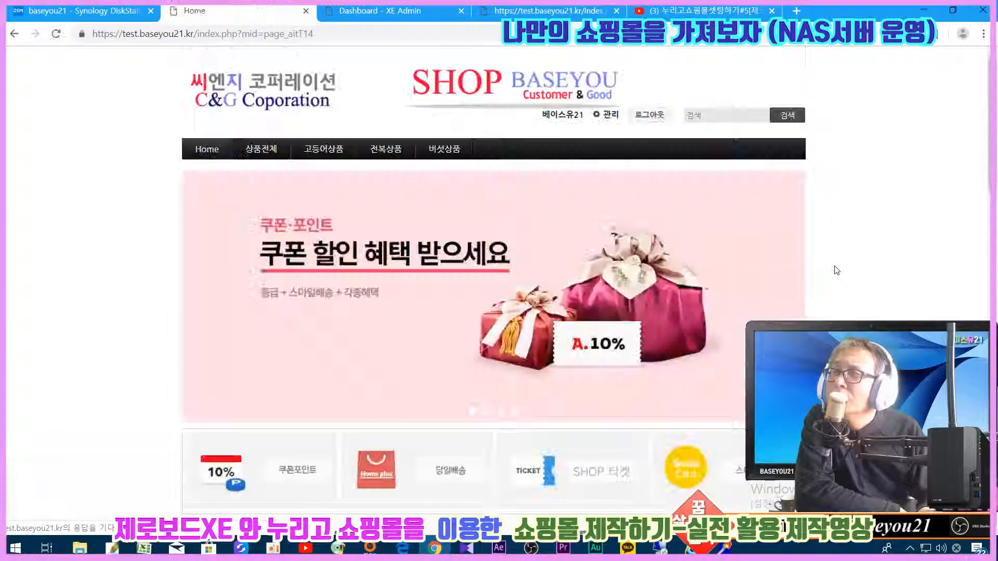
- Check the new product grid on the saved homepage, then return the page to content editing
scroll(837, 270, "down", 10)
scroll(837, 271, "down", 10)
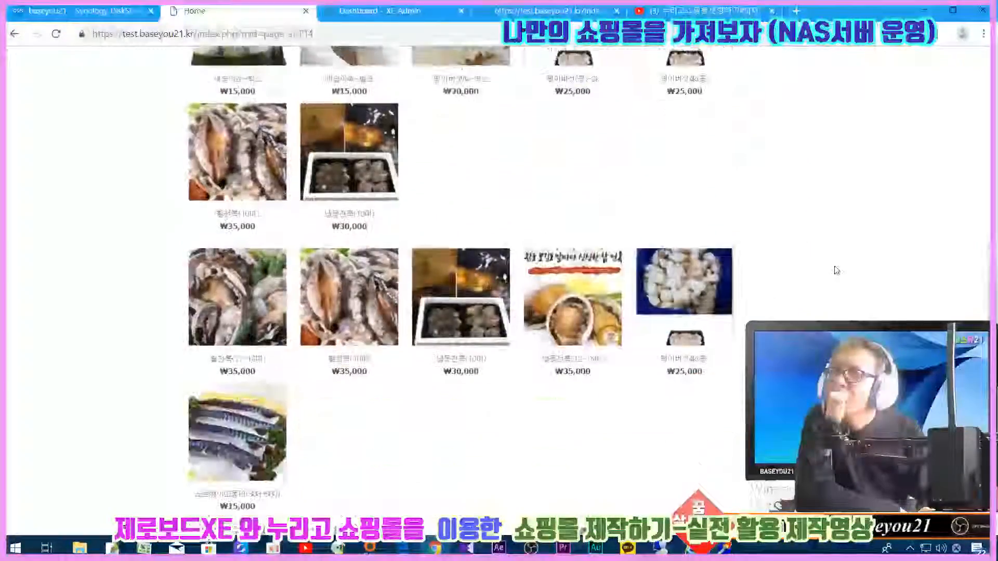
scroll(837, 270, "up", 15)
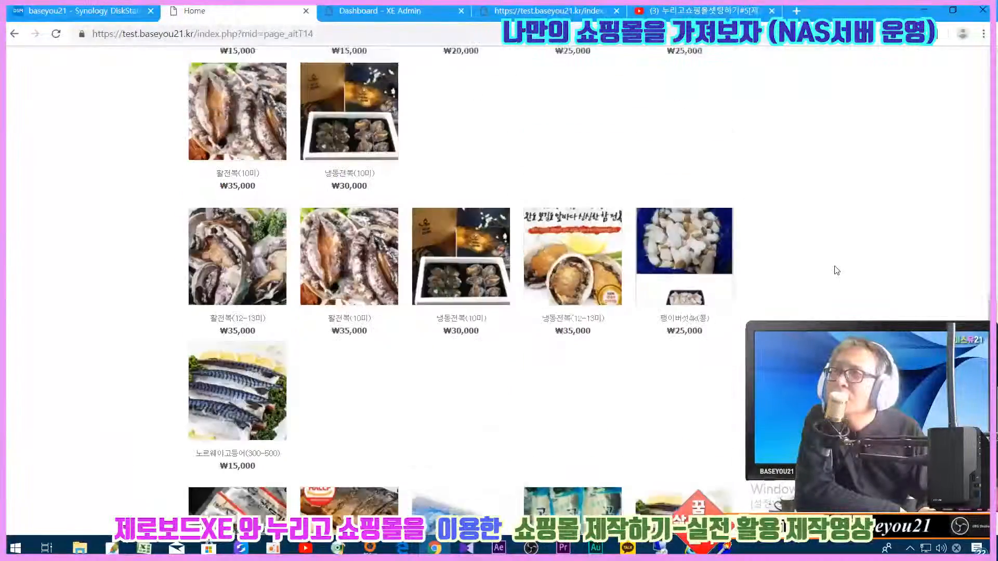
scroll(836, 270, "down", 4)
scroll(836, 270, "up", 4)
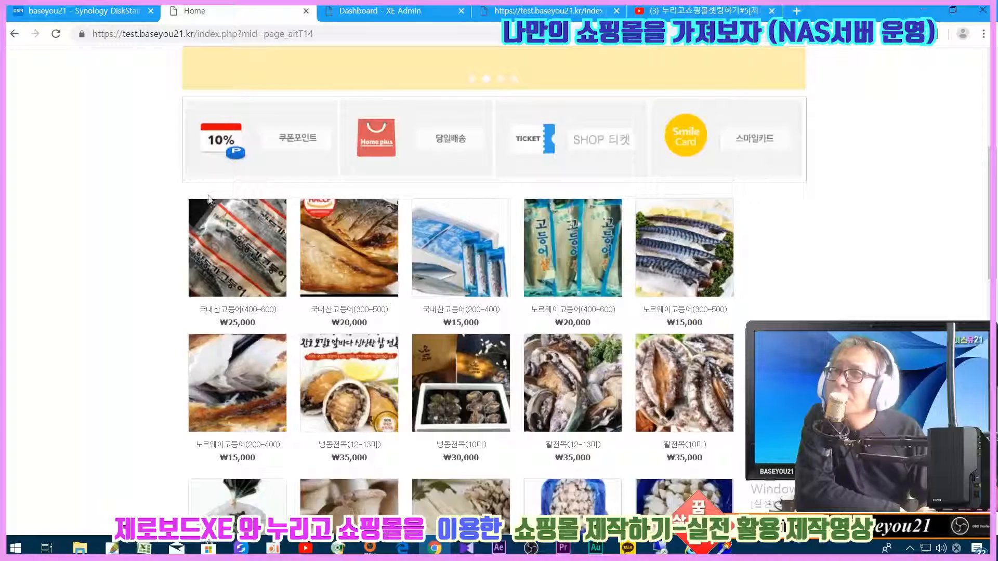
scroll(669, 390, "down", 10)
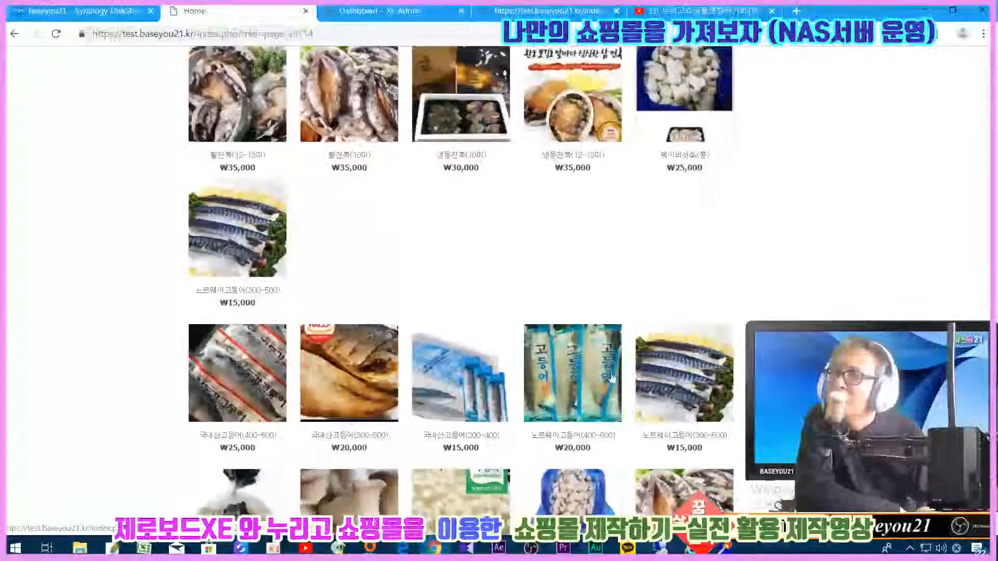
scroll(720, 325, "down", 4)
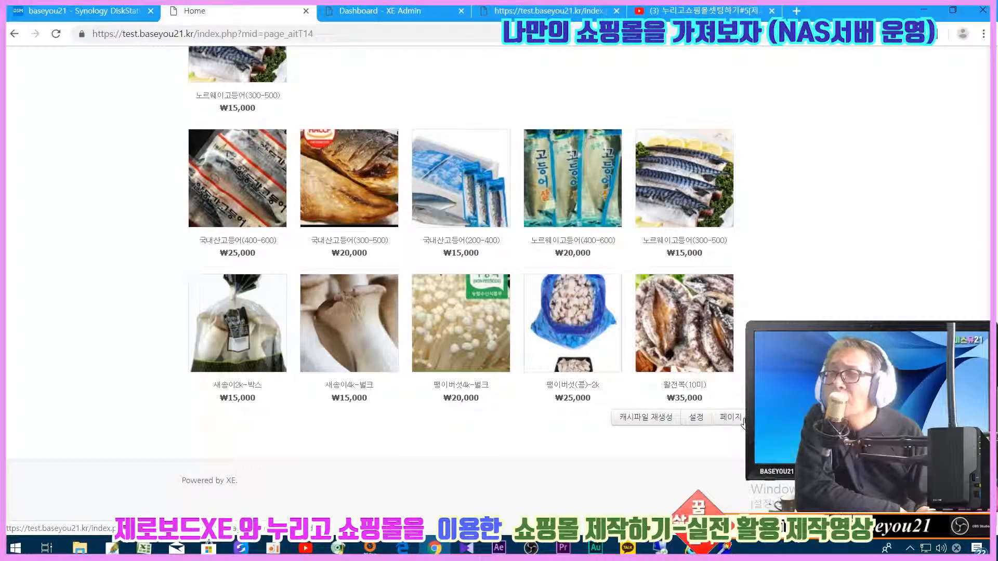
scroll(743, 422, "up", 12)
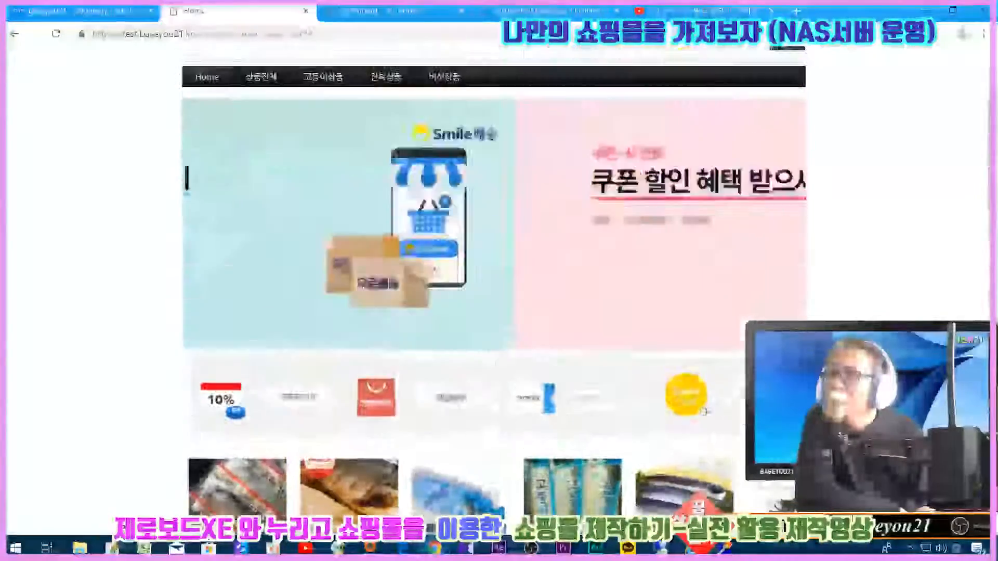
scroll(388, 395, "down", 10)
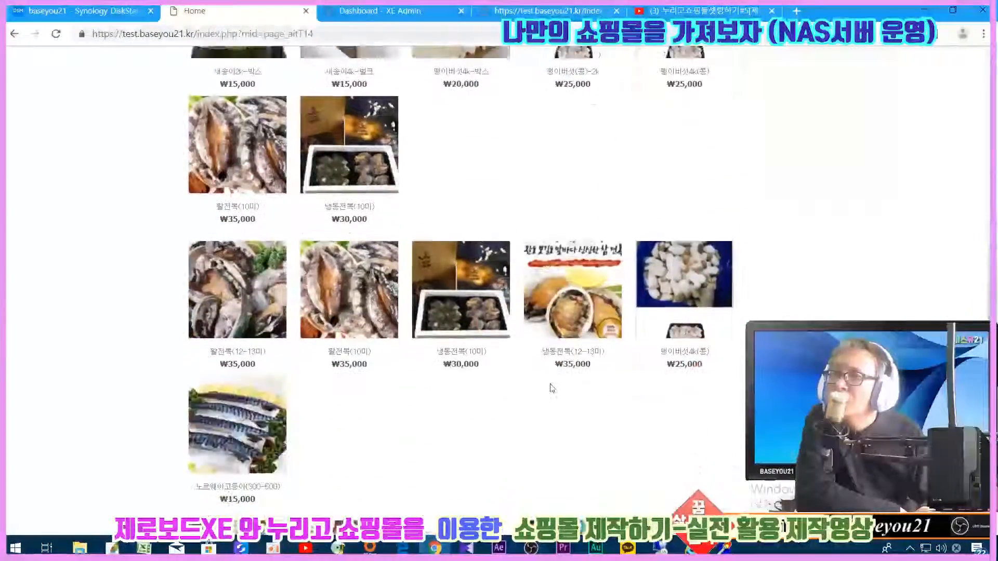
scroll(629, 402, "down", 5)
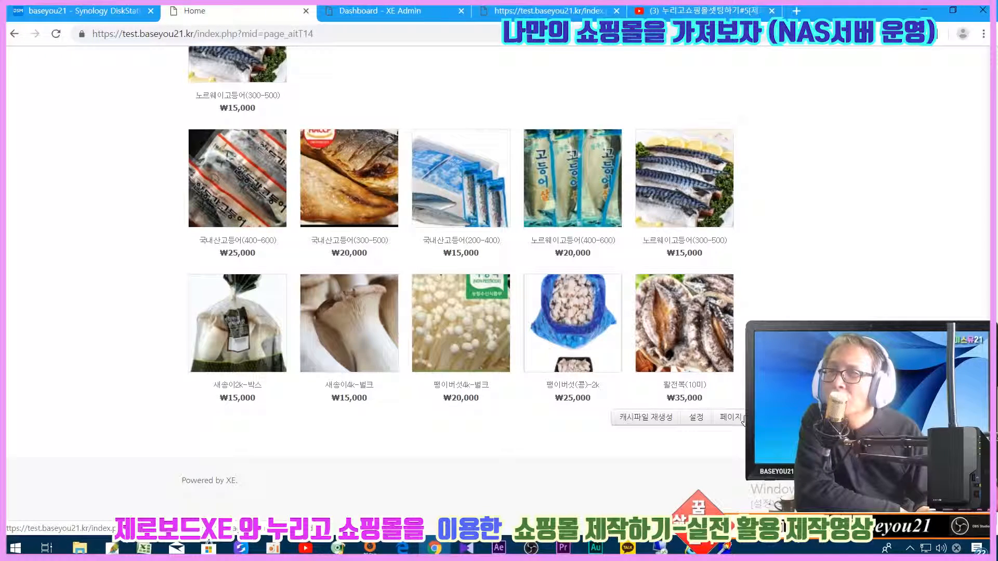
left_click(742, 419)
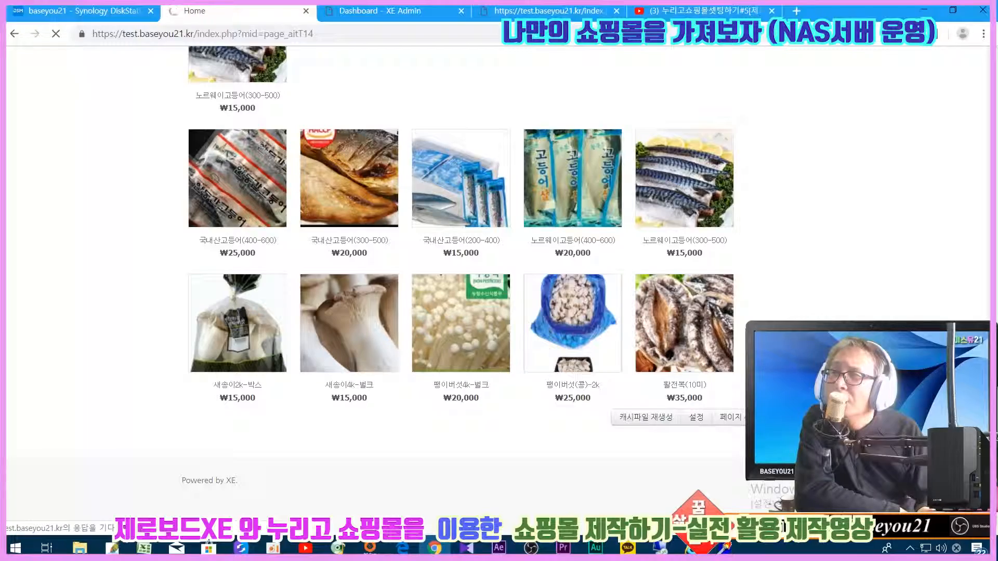
scroll(209, 211, "down", 6)
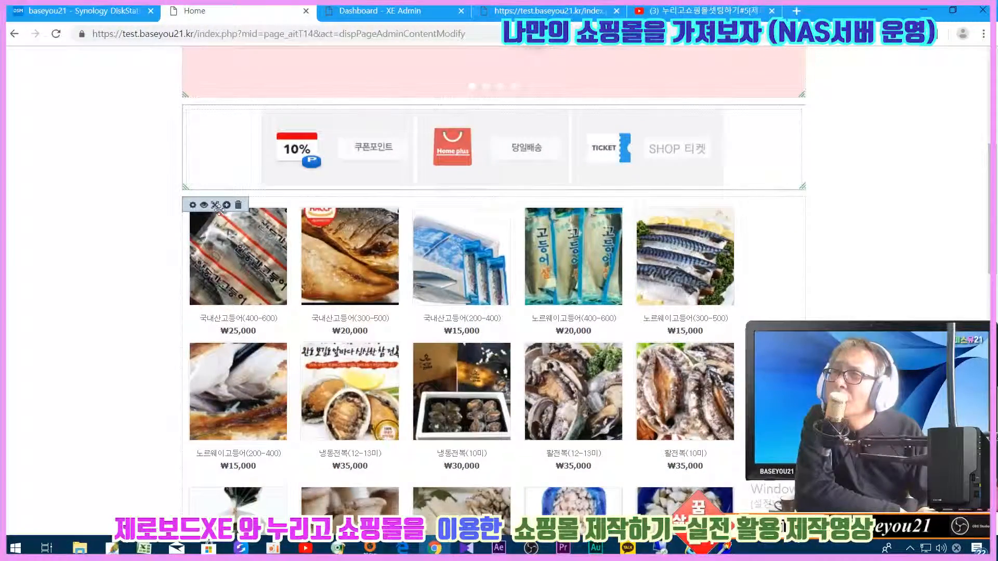
- Title the product grid widget 메인진열상품, with a 더보기 more-link pointing to #, and apply
left_click(215, 210)
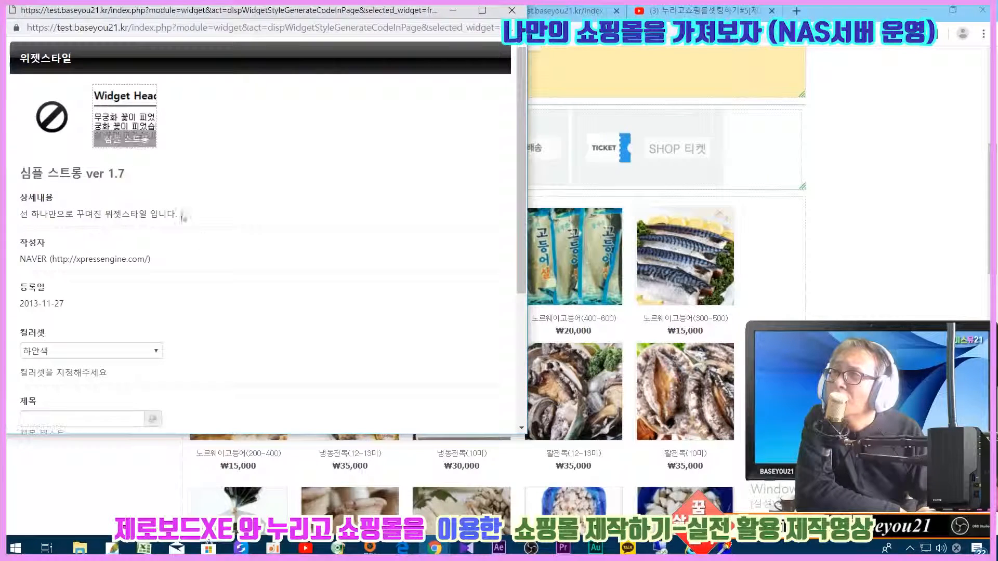
scroll(236, 270, "down", 3)
left_click(55, 290)
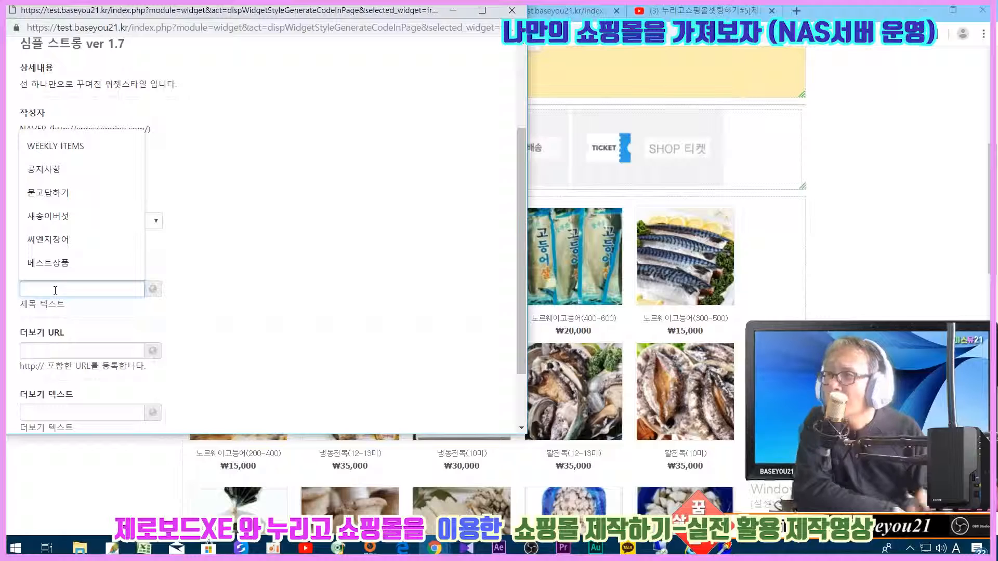
type("메잉")
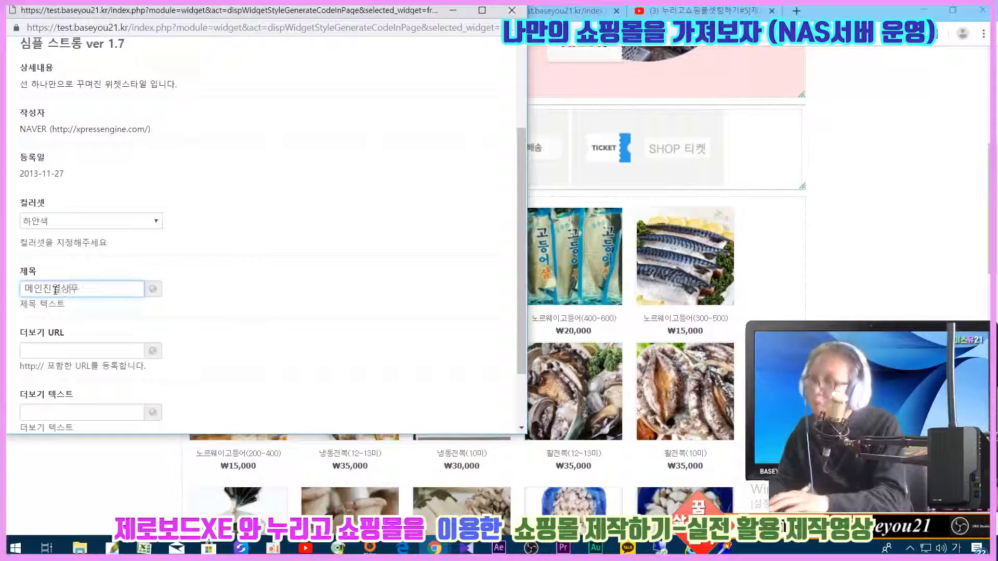
left_click(39, 351)
type("#")
left_click(258, 360)
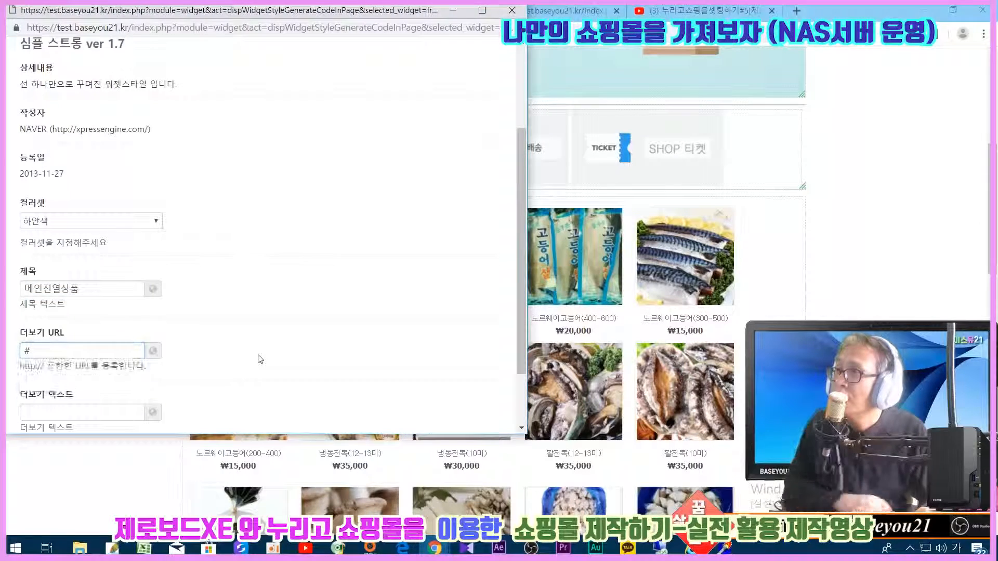
scroll(260, 358, "down", 2)
left_click(50, 331)
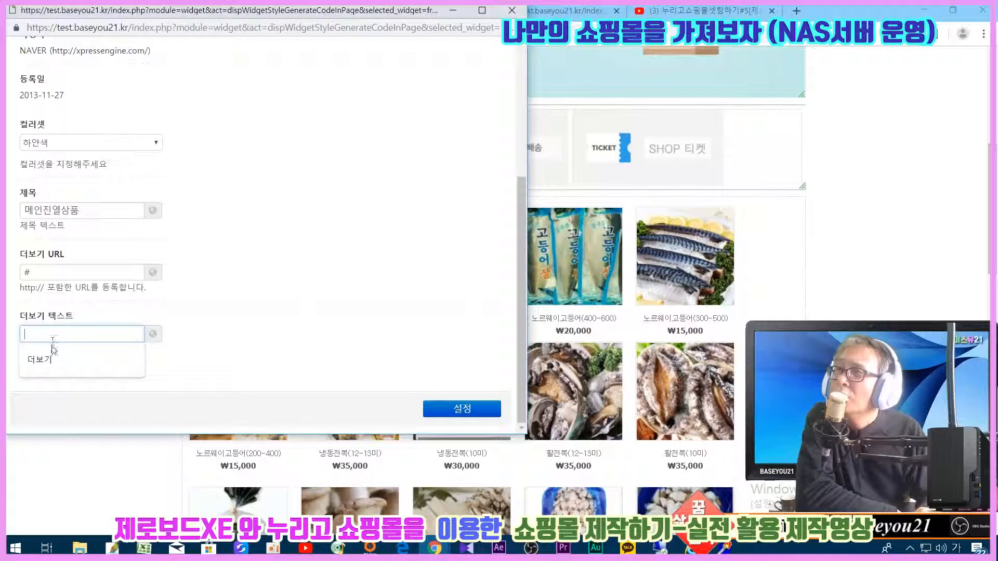
type("더보기")
left_click(452, 407)
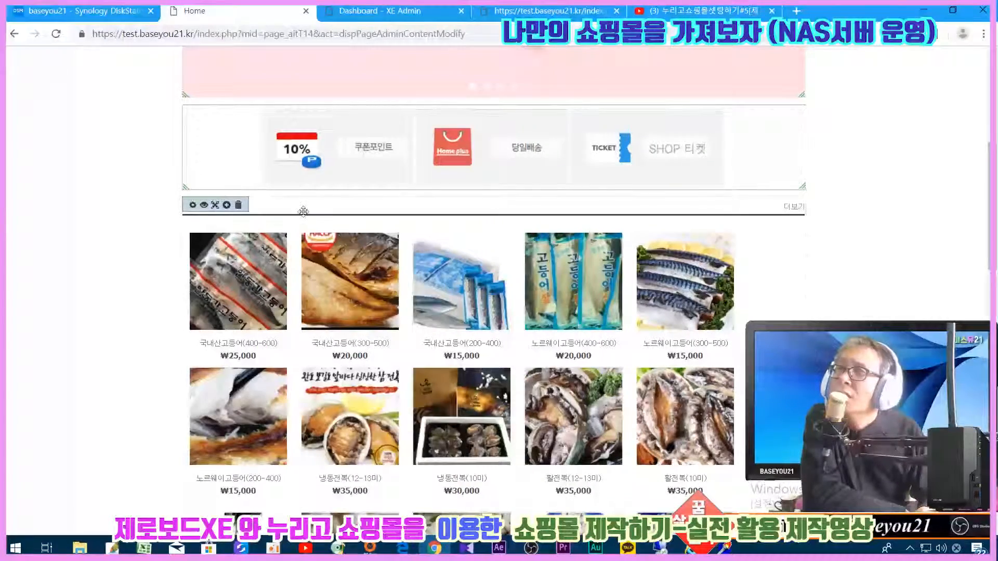
- Save and confirm the page, then check the titled 메인진열상품 grid on the live homepage
scroll(783, 297, "down", 15)
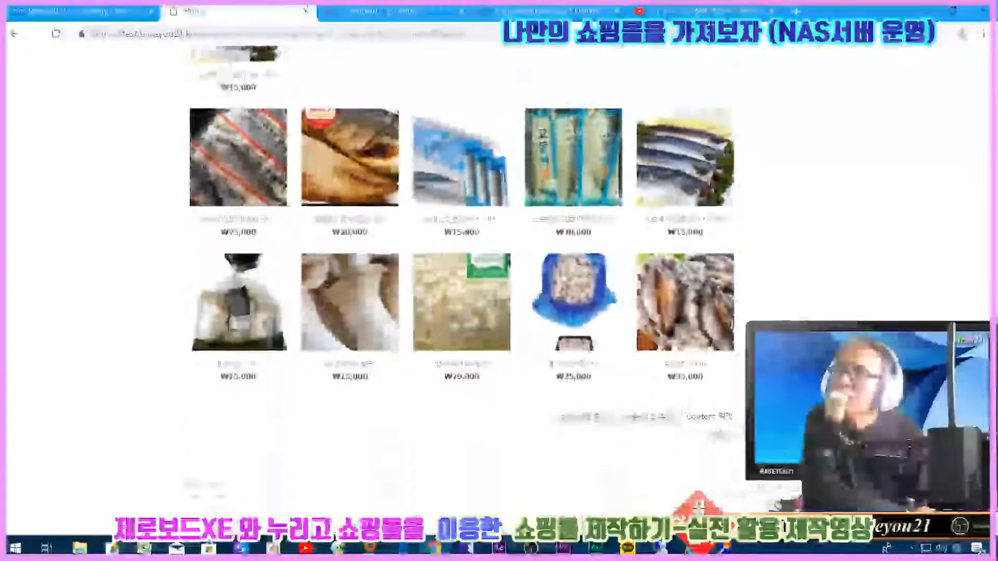
left_click(717, 417)
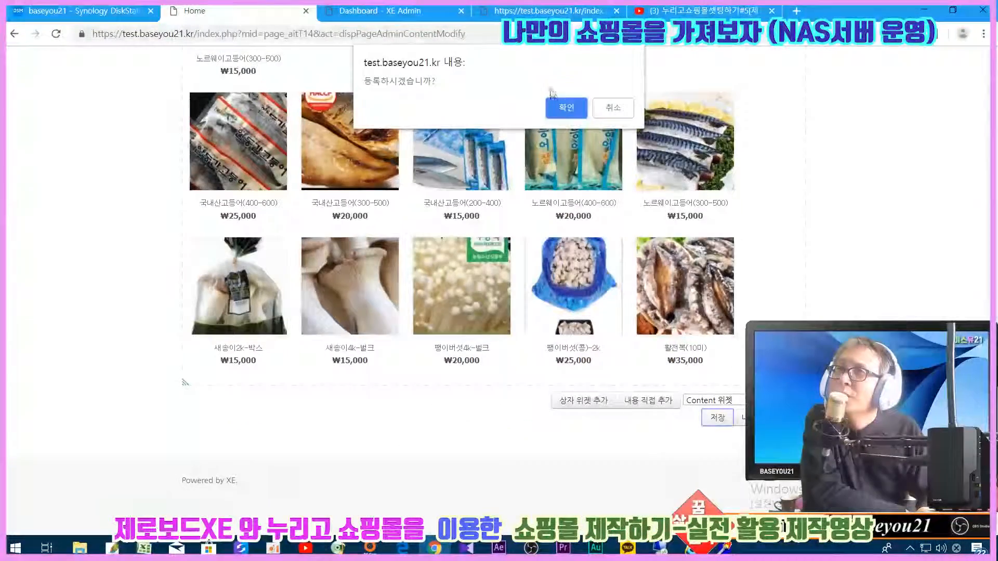
left_click(561, 109)
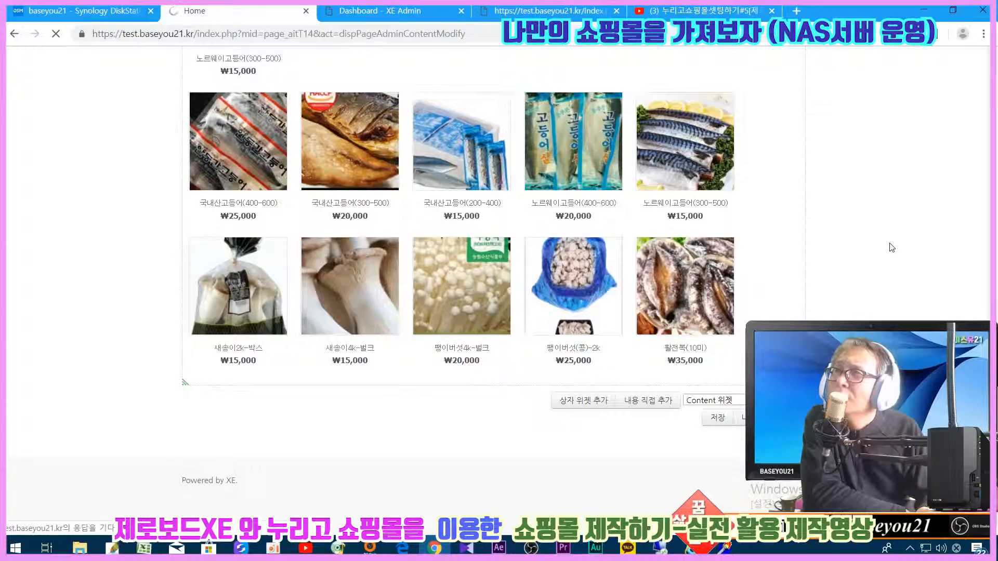
scroll(892, 247, "down", 7)
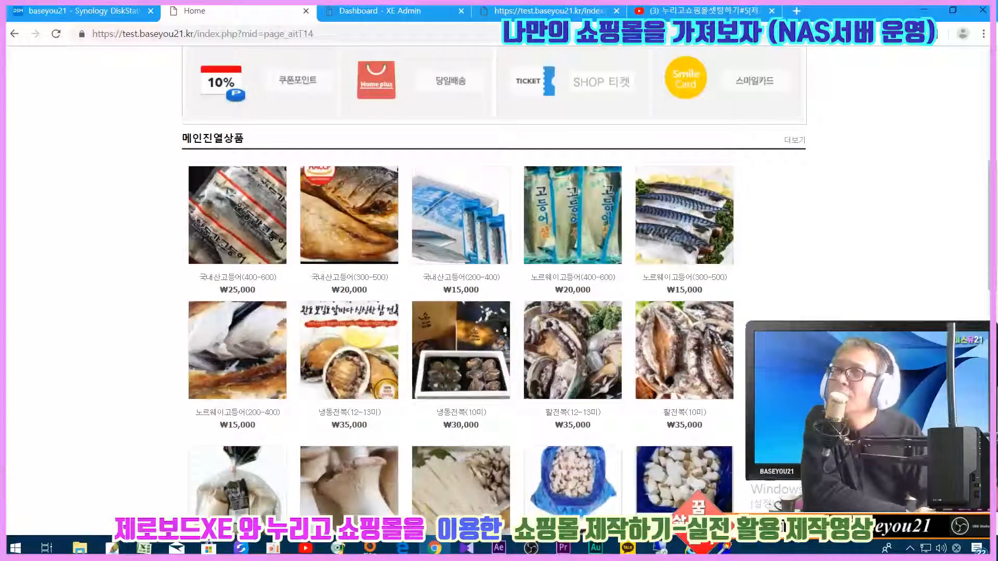
scroll(808, 229, "down", 10)
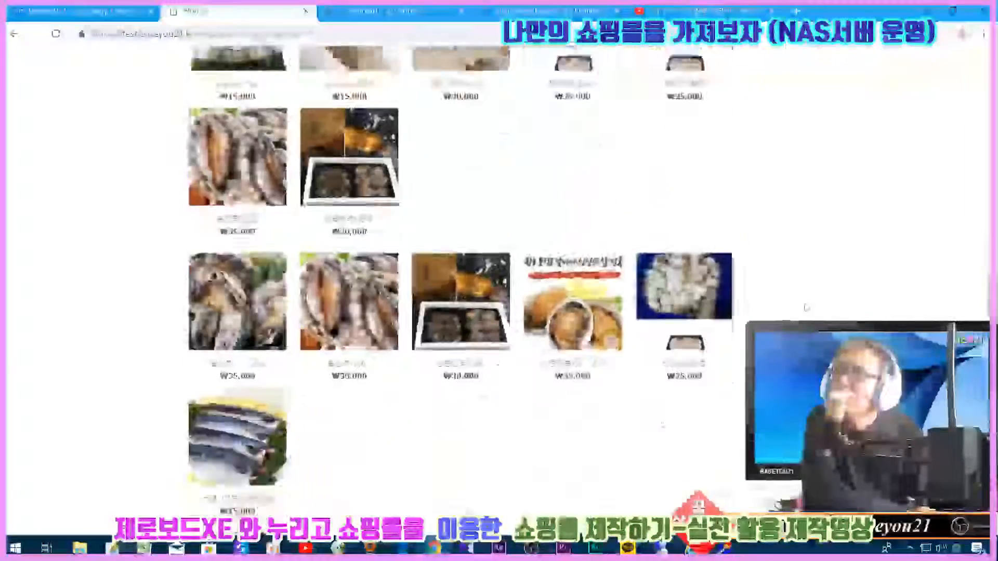
scroll(484, 354, "up", 10)
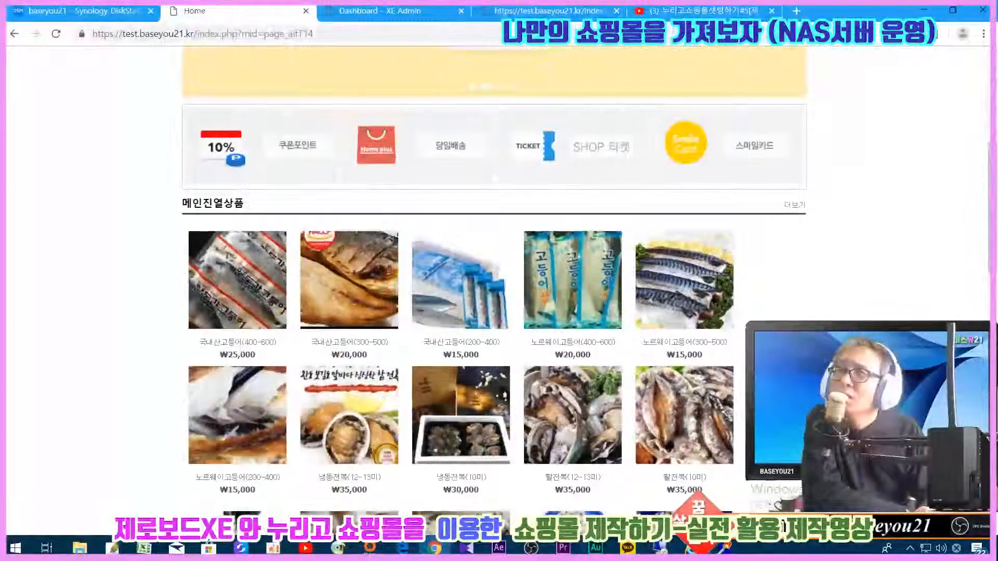
scroll(826, 228, "down", 7)
scroll(729, 410, "down", 10)
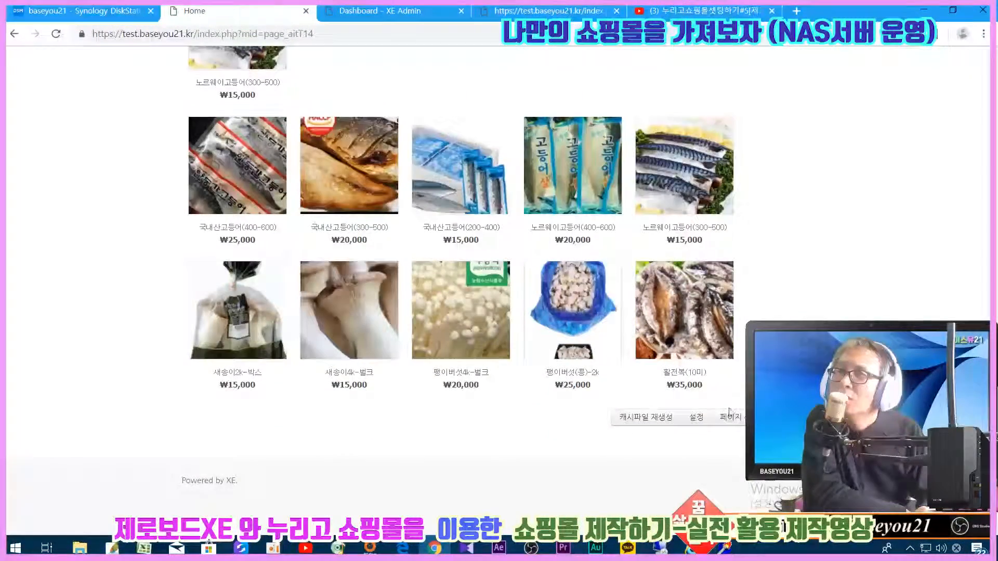
- Reopen the homepage in the content editor and locate the product grid widget
left_click(733, 422)
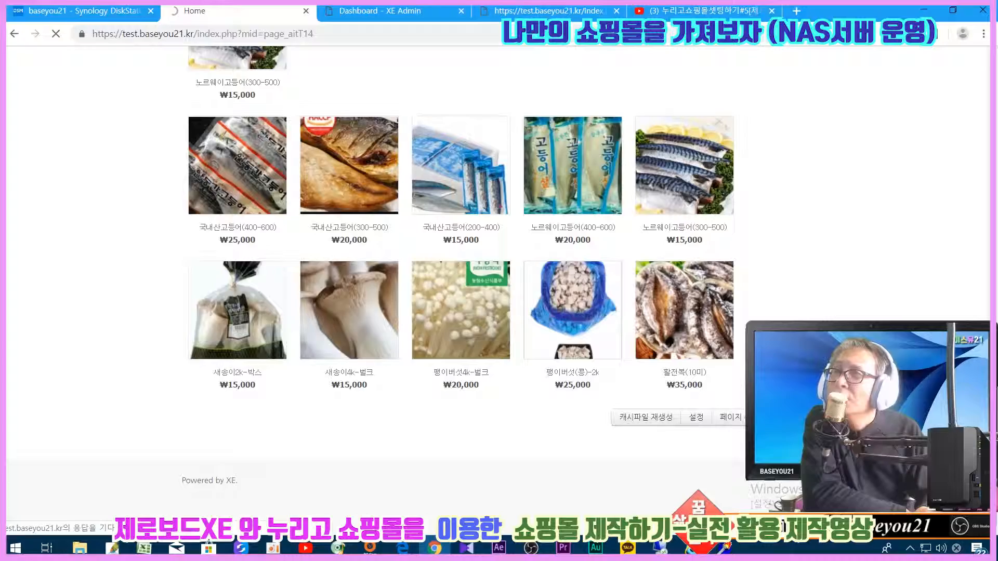
scroll(185, 382, "down", 8)
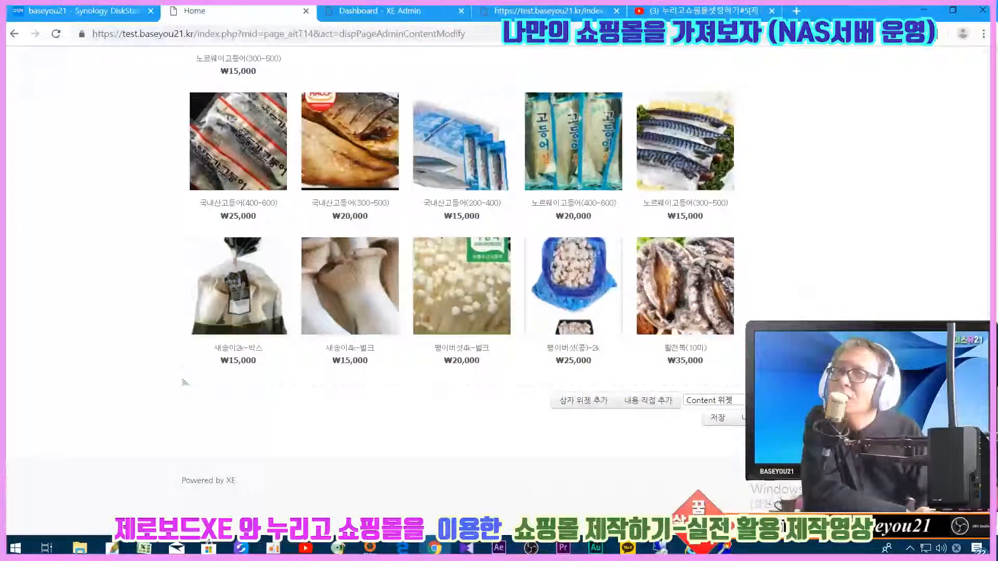
scroll(185, 383, "up", 10)
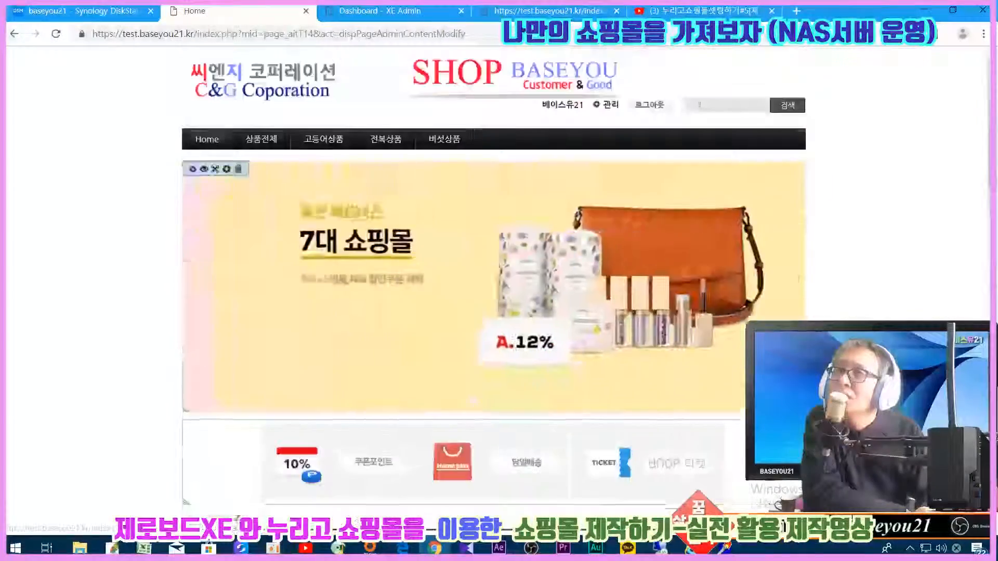
scroll(493, 291, "down", 5)
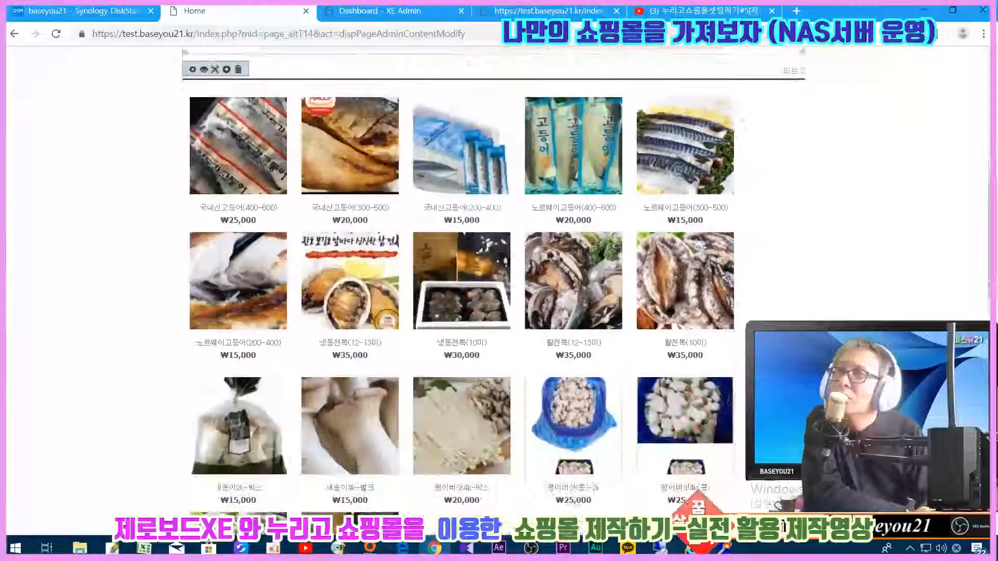
scroll(577, 468, "down", 6)
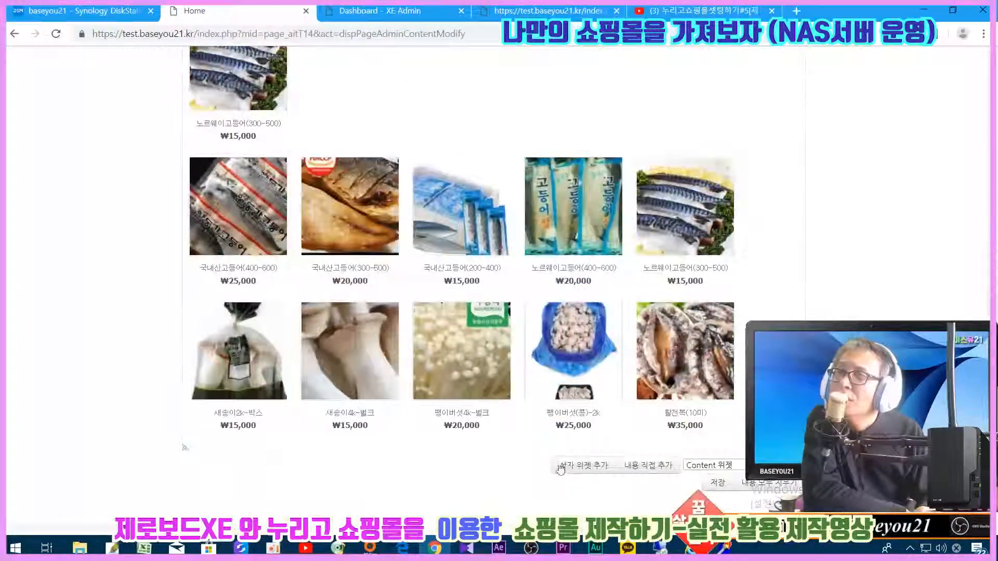
scroll(577, 468, "up", 5)
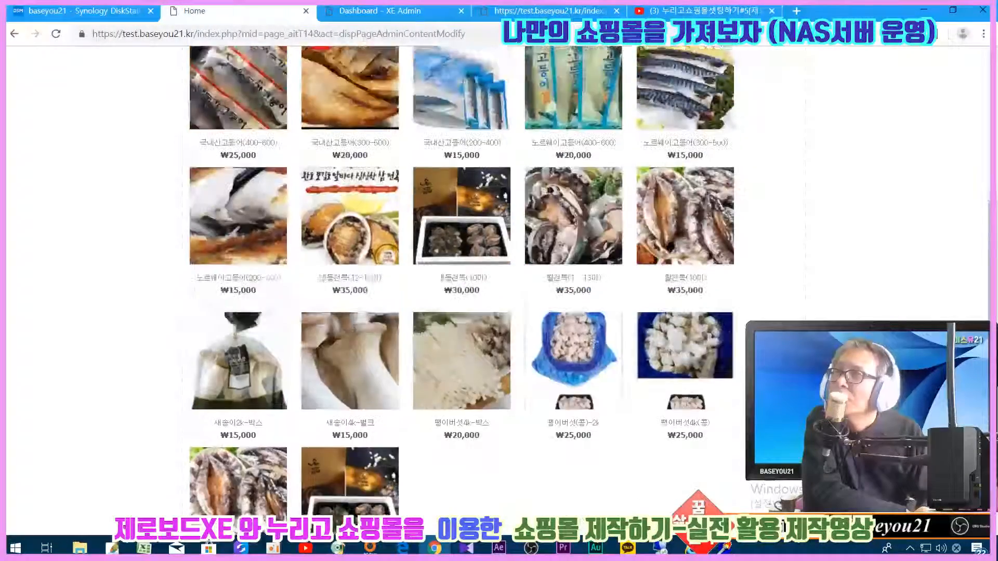
scroll(594, 343, "up", 4)
- Set the product grid's left, top and bottom border widths to 1 px
mouse_move(227, 210)
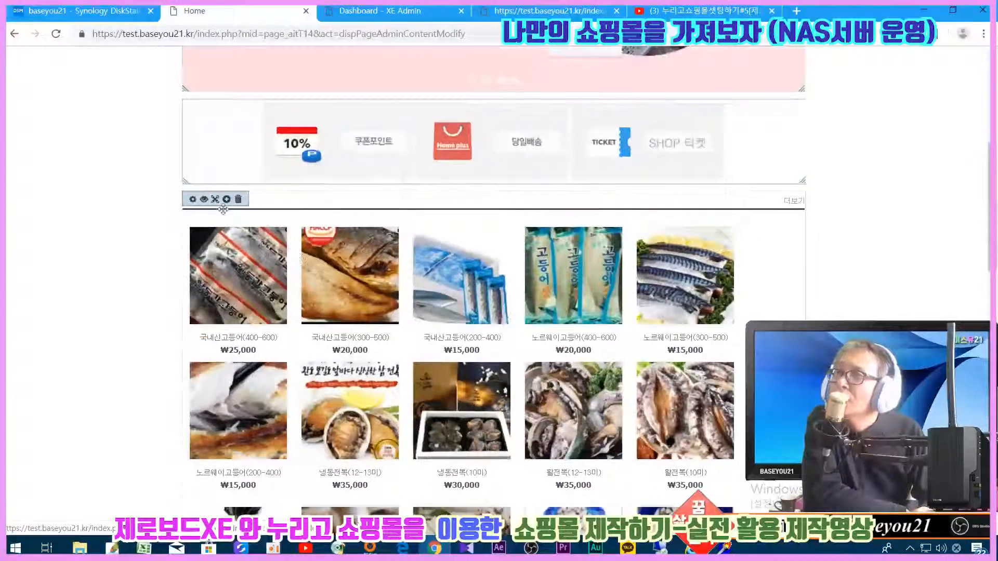
left_click(205, 200)
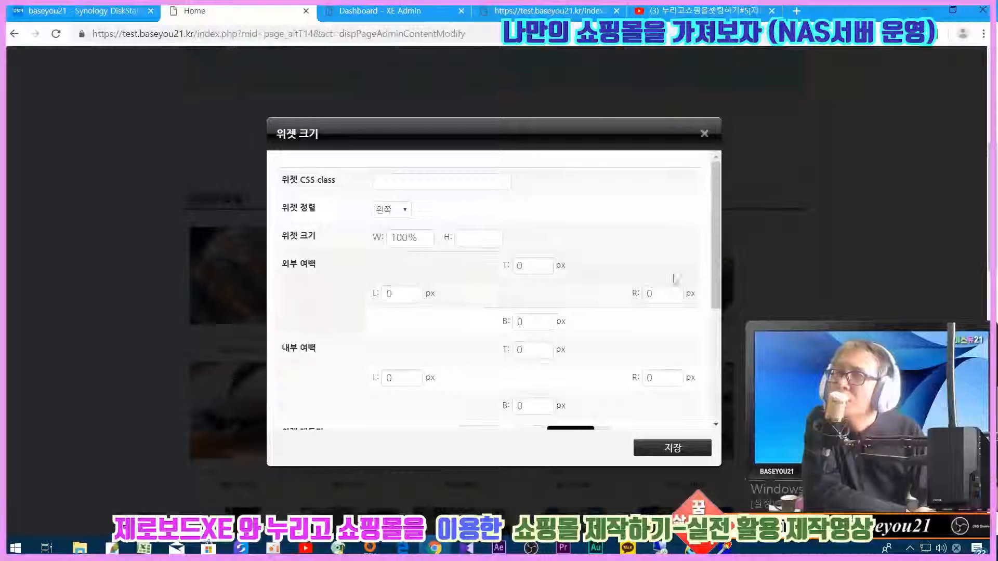
scroll(718, 322, "down", 3)
scroll(719, 327, "down", 1)
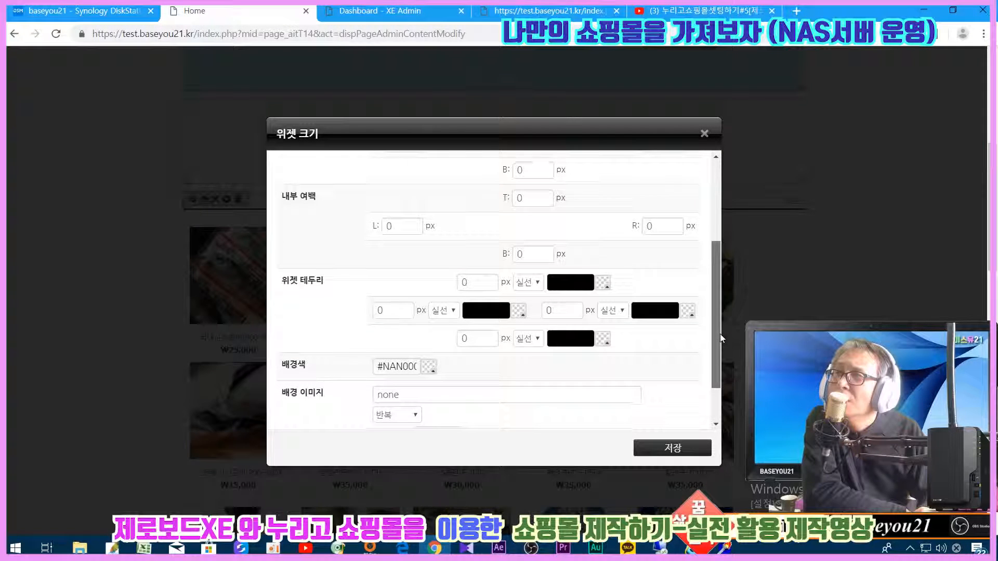
left_click_drag(384, 307, 336, 306)
type("1")
double_click(464, 279)
type("1")
double_click(468, 337)
type("1")
- Set the top border colour to #bbbbbb and copy the value
left_click(556, 279)
left_click(556, 282)
left_click_drag(556, 281, 713, 310)
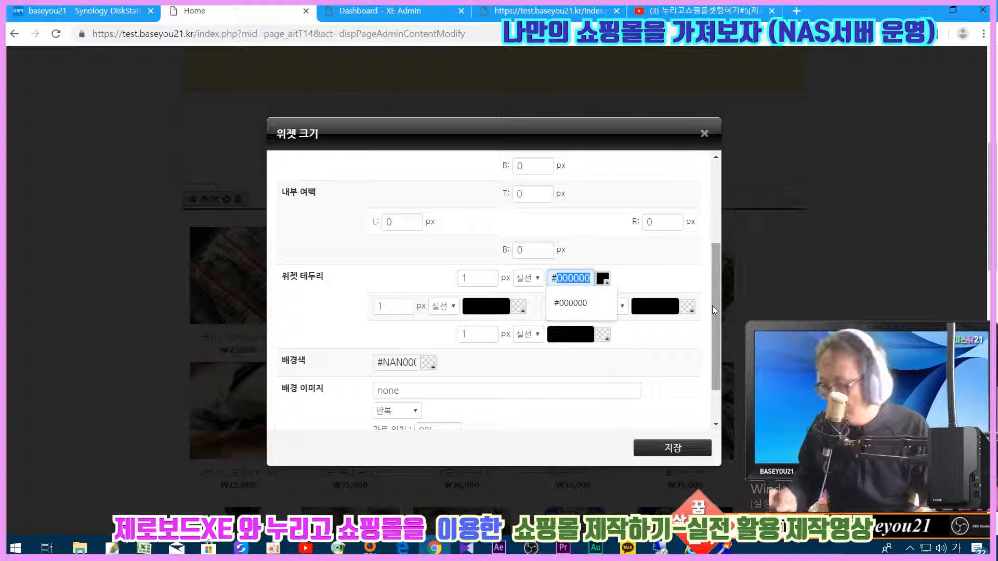
key("Hangul")
type("bbbbbb")
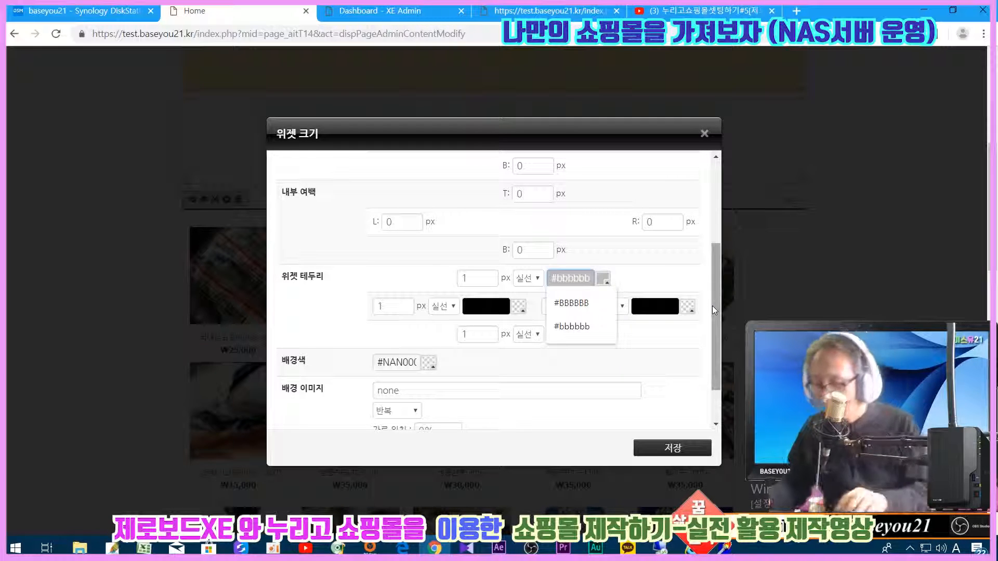
key("ctrl+a")
key("ctrl+c")
- Apply #bbbbbb to the left, right and bottom border colours and save the widget settings
left_click(466, 310)
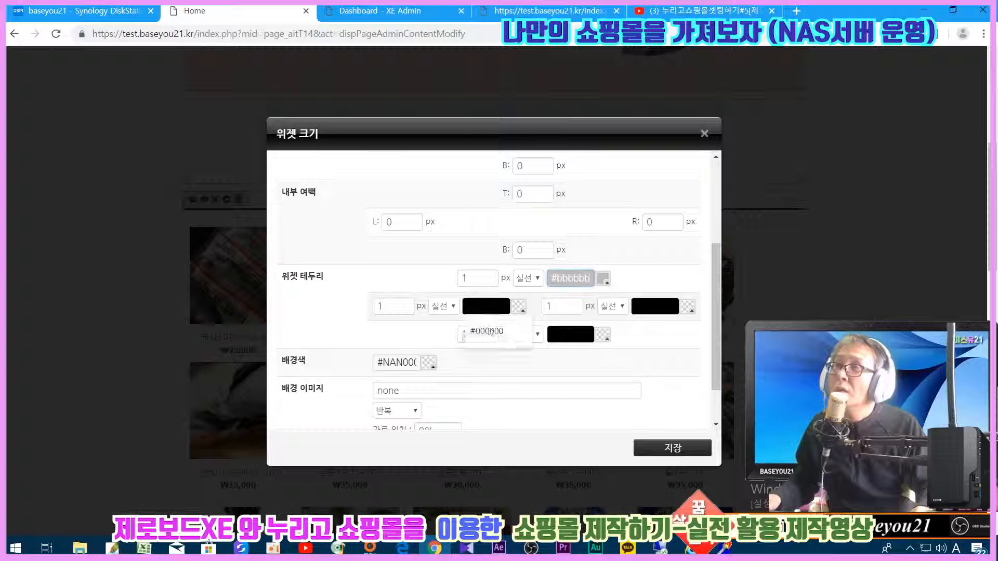
key("ctrl+a")
key("ctrl+v")
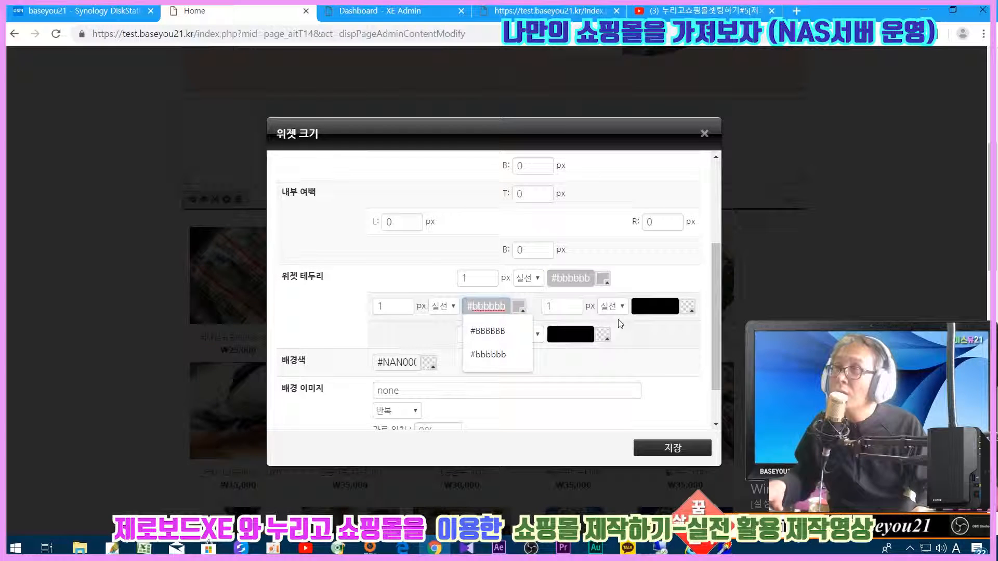
left_click(655, 307)
key("ctrl+a")
key("ctrl+v")
left_click(550, 332)
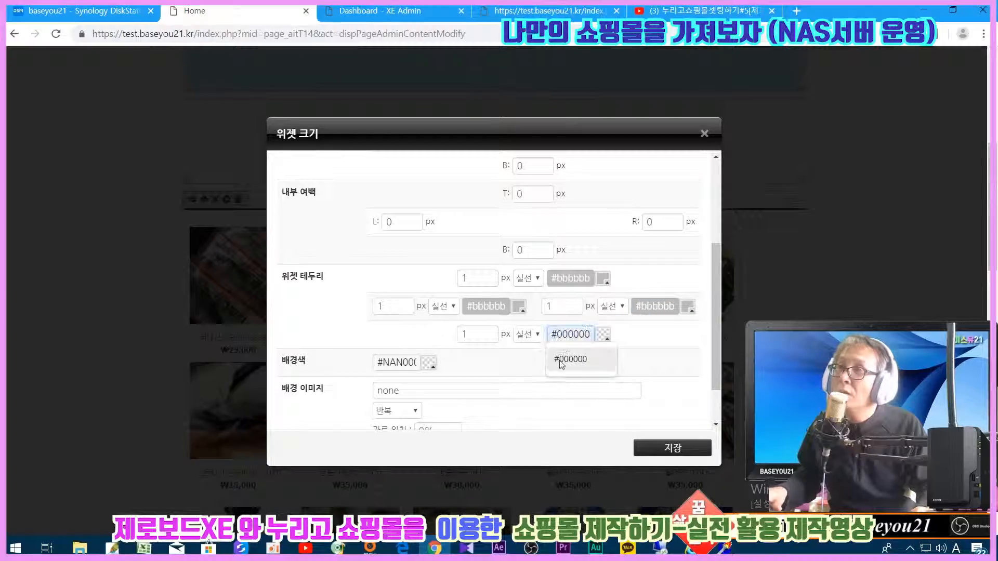
key("ctrl+a")
key("ctrl+v")
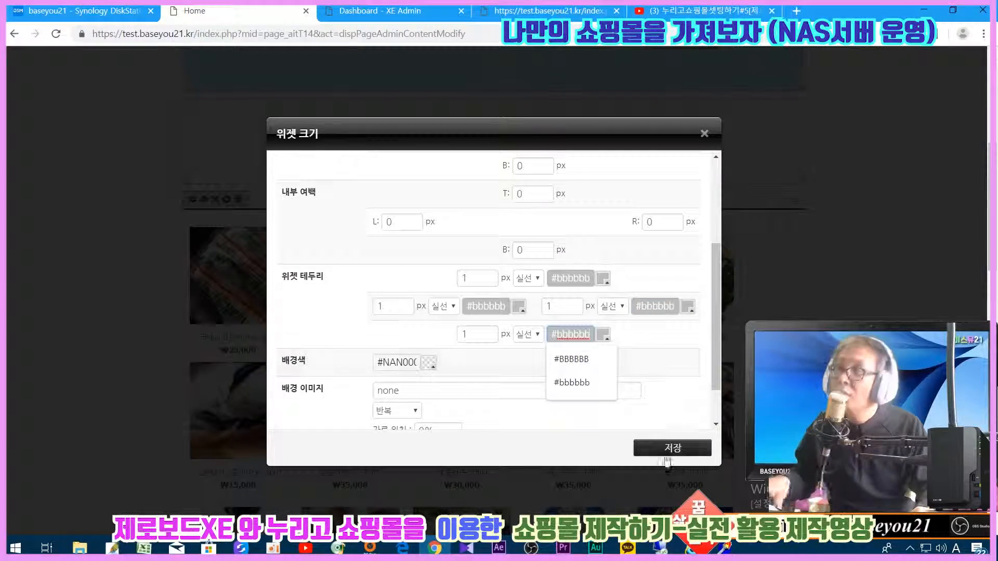
left_click(664, 448)
- Save the homepage and confirm, showing the grey-bordered product grid
scroll(494, 281, "down", 15)
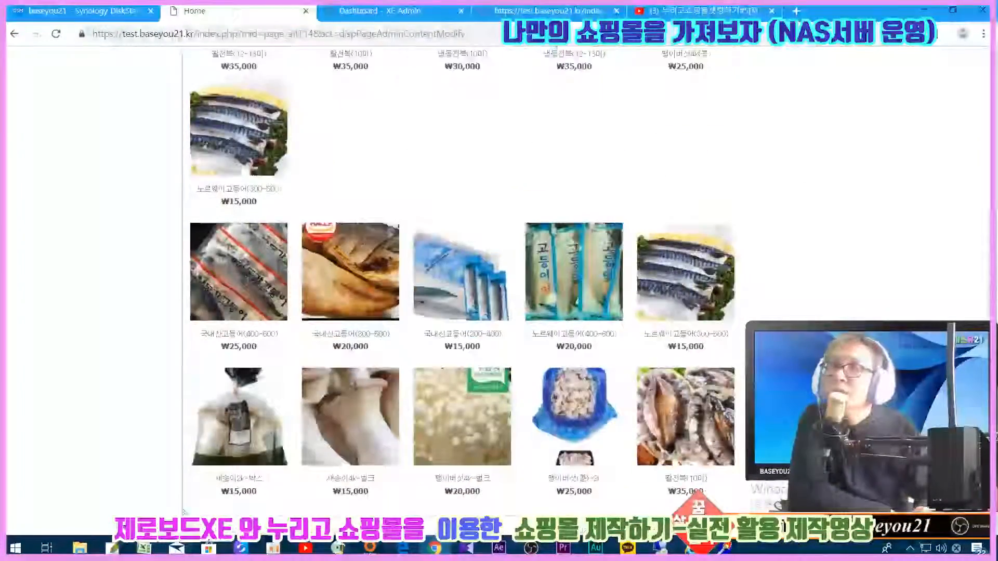
left_click(721, 418)
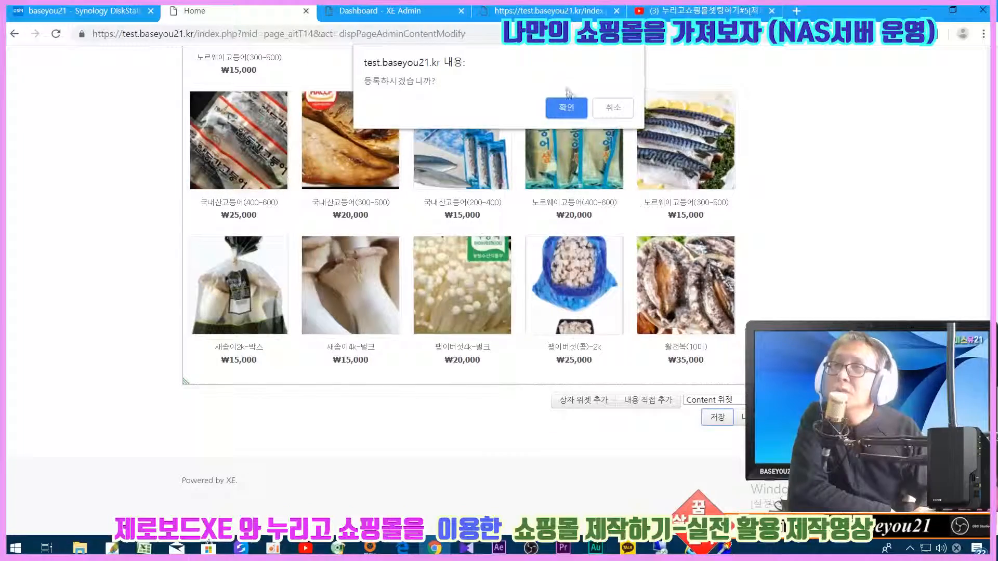
left_click(565, 107)
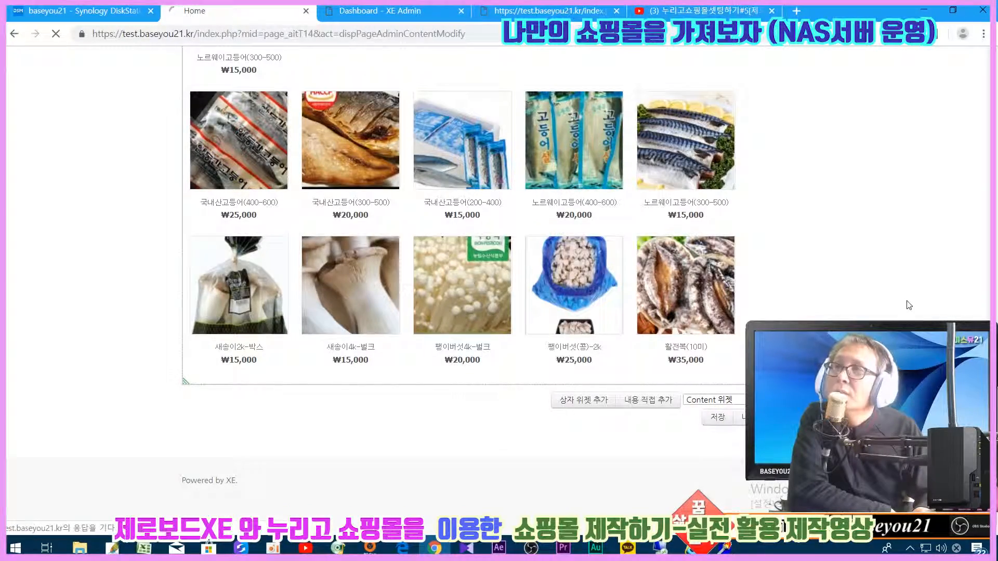
scroll(909, 305, "down", 10)
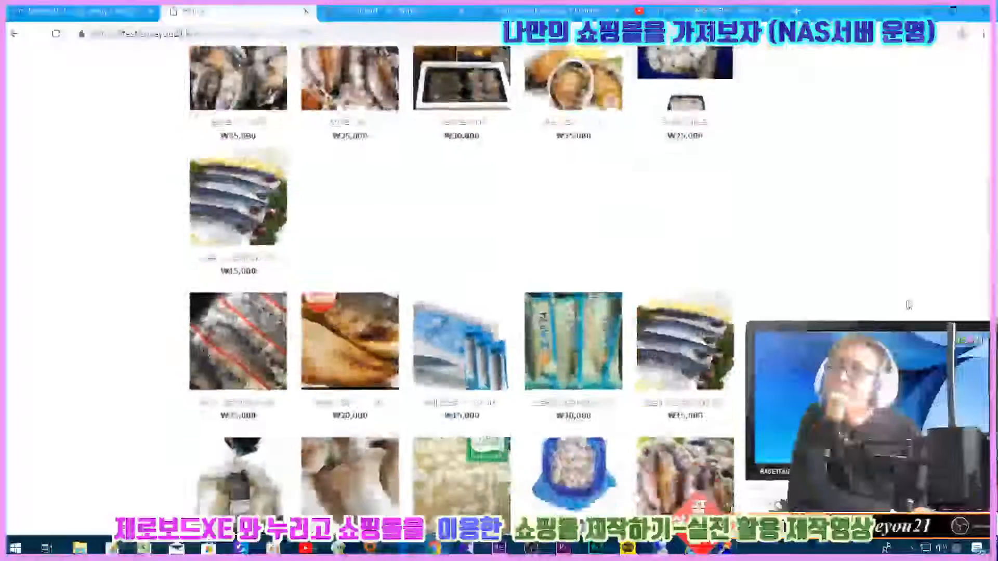
scroll(908, 305, "up", 10)
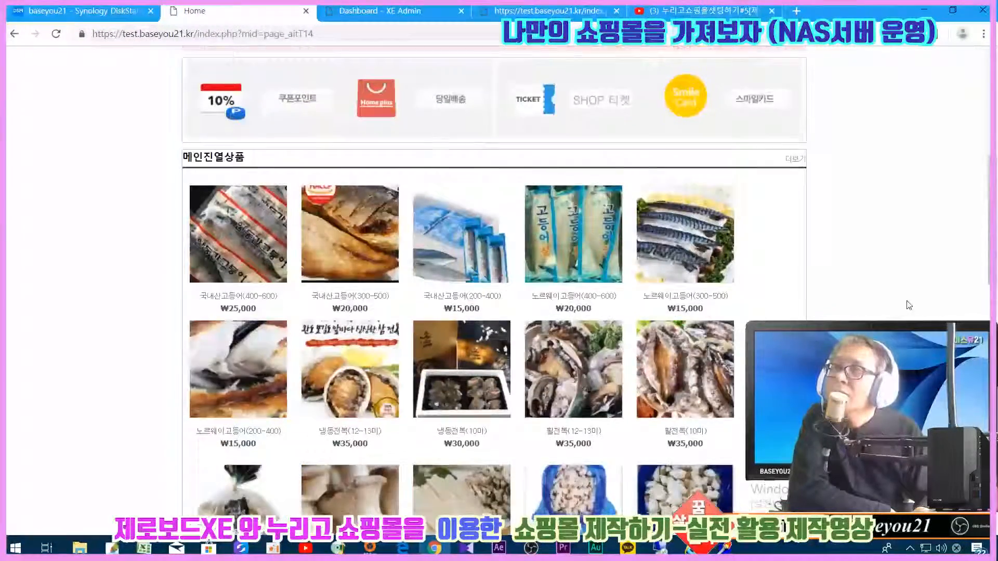
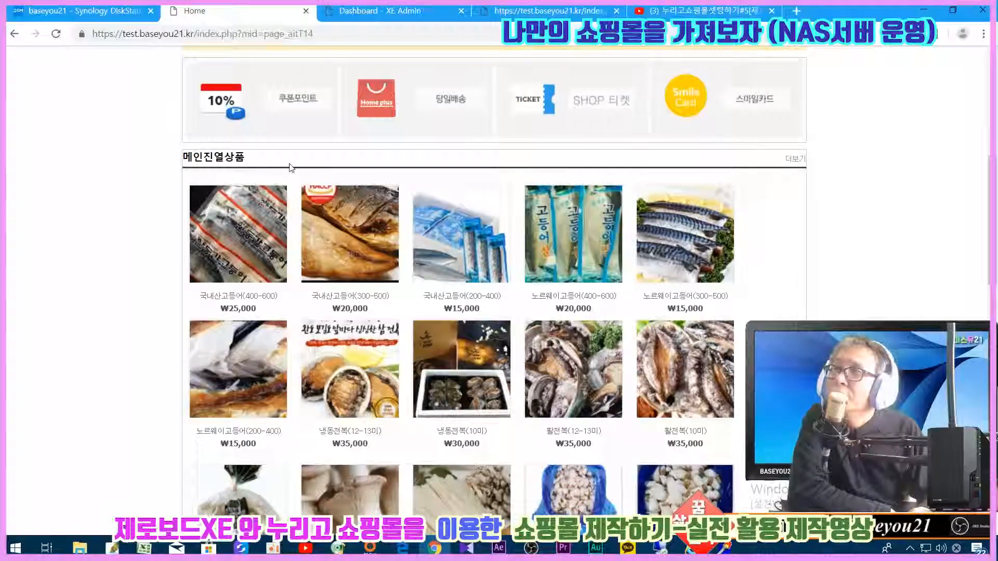
- Set the 메인진열상품 widget's inner padding to 5 on top, left, right and bottom
scroll(655, 265, "down", 10)
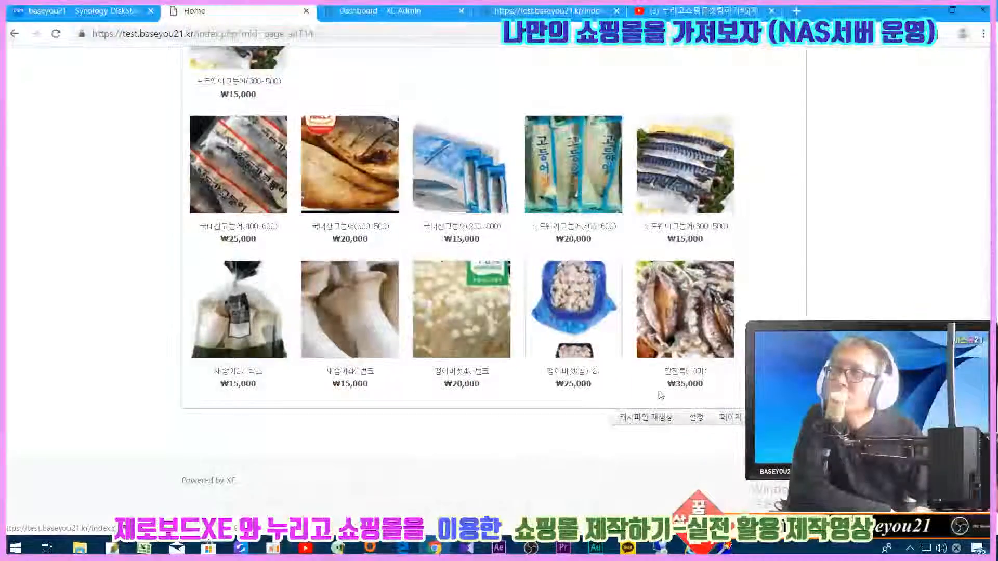
left_click(654, 265)
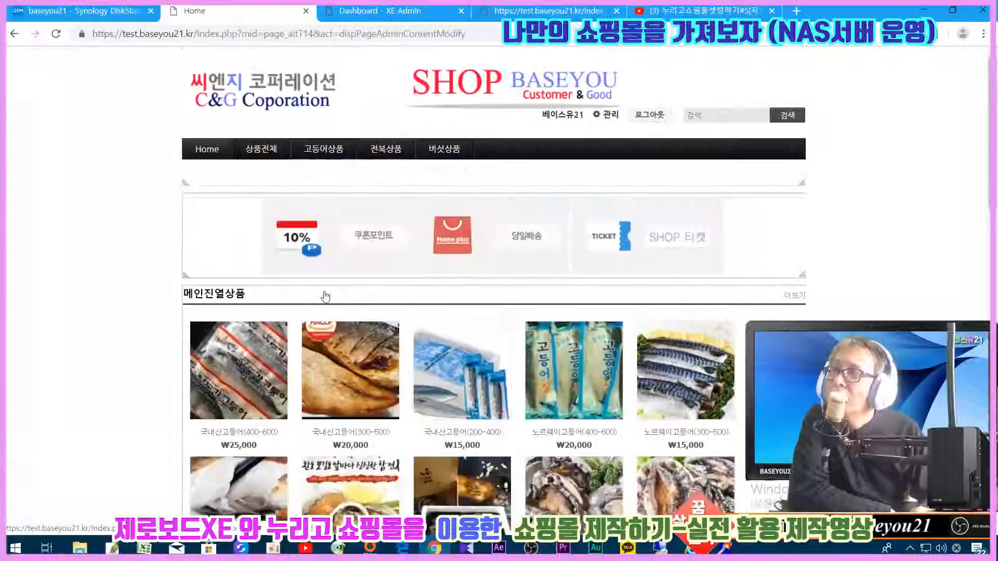
scroll(200, 179, "down", 6)
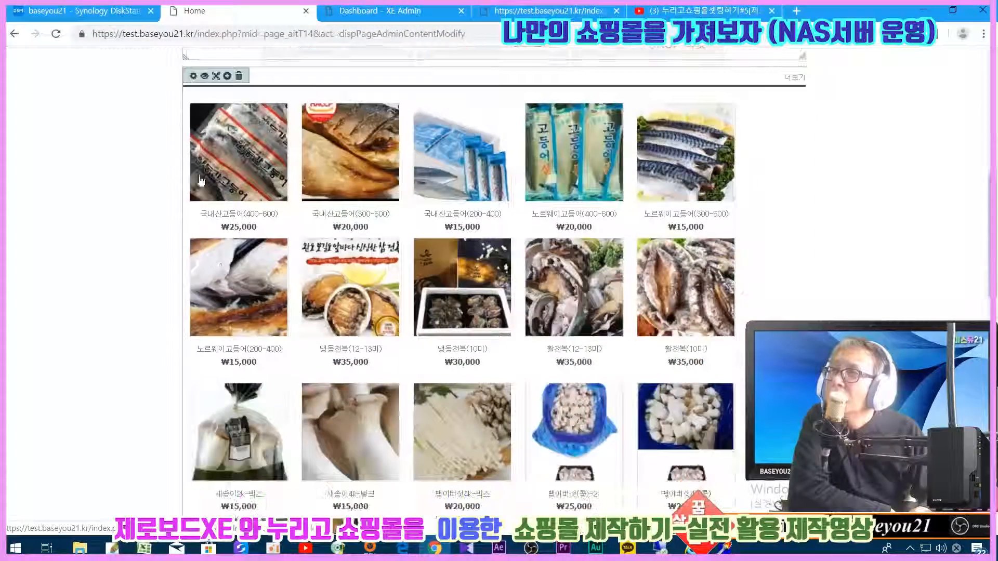
left_click(205, 75)
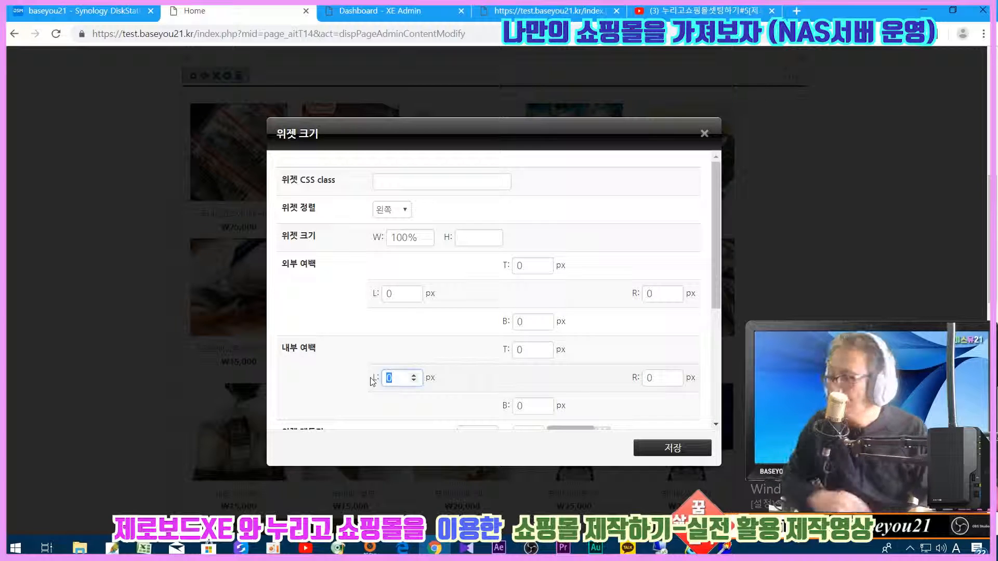
key("shift+Tab")
type("5")
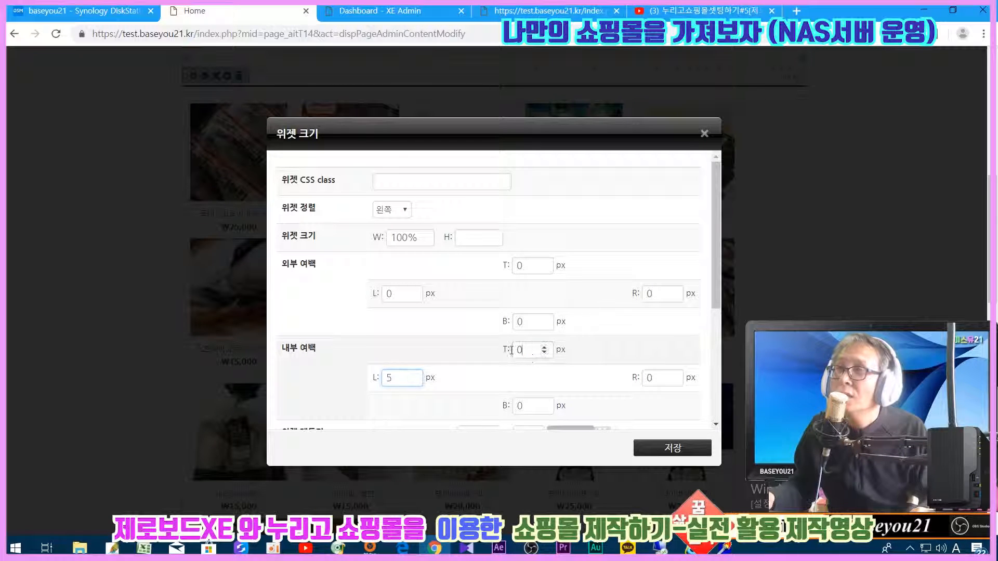
type("5")
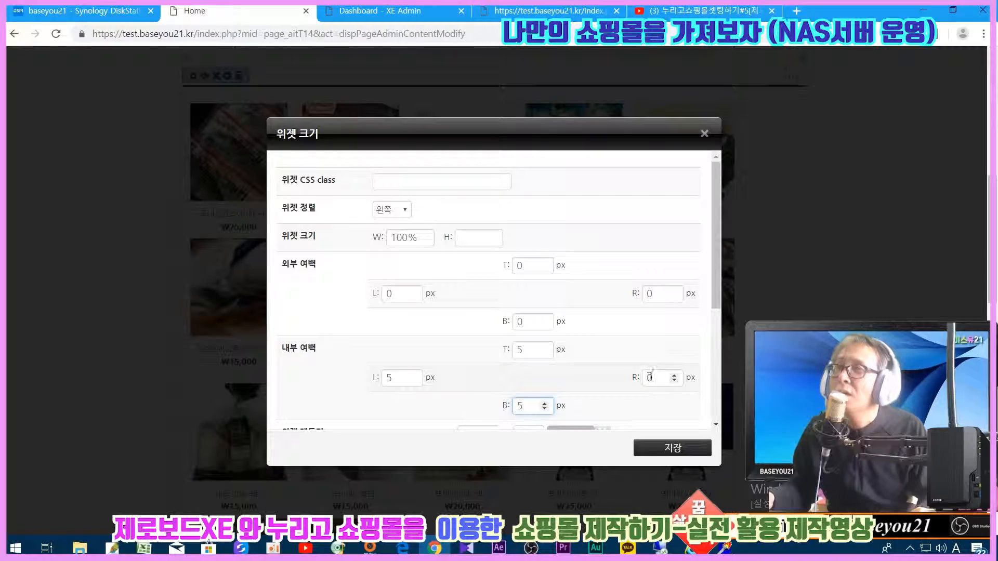
type("5")
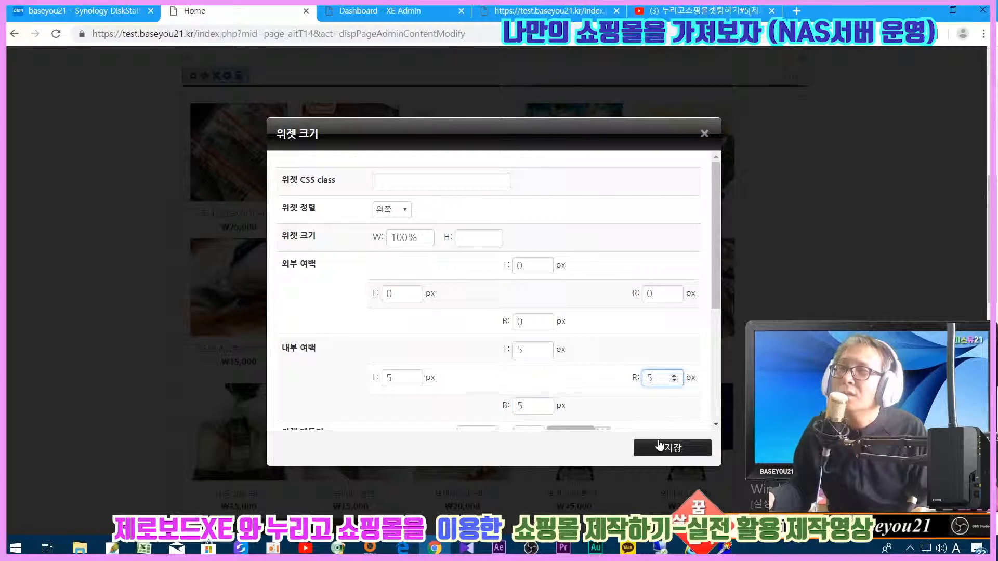
left_click(672, 447)
- Save the homepage, confirm, and review the padded product gallery
scroll(724, 285, "down", 12)
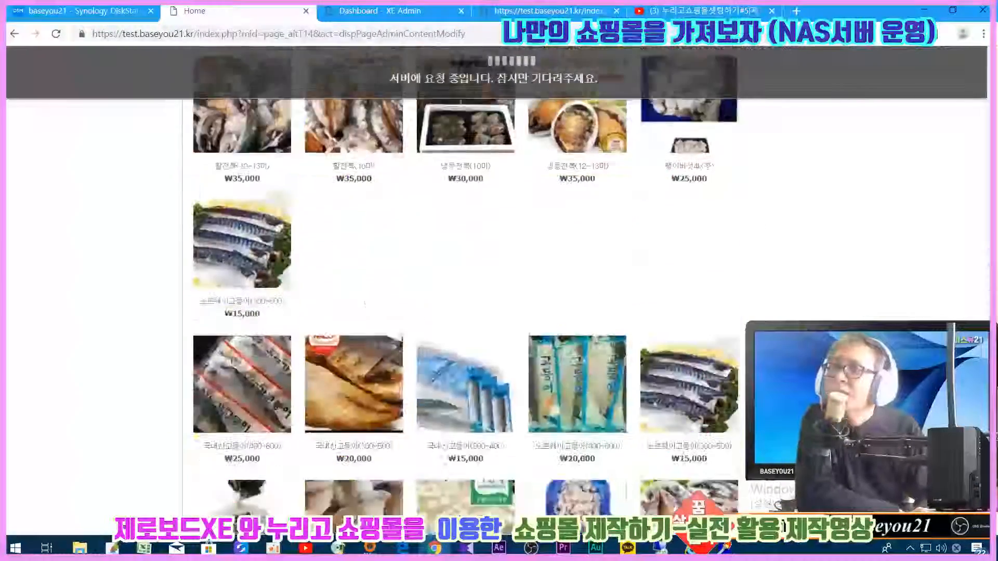
left_click(716, 418)
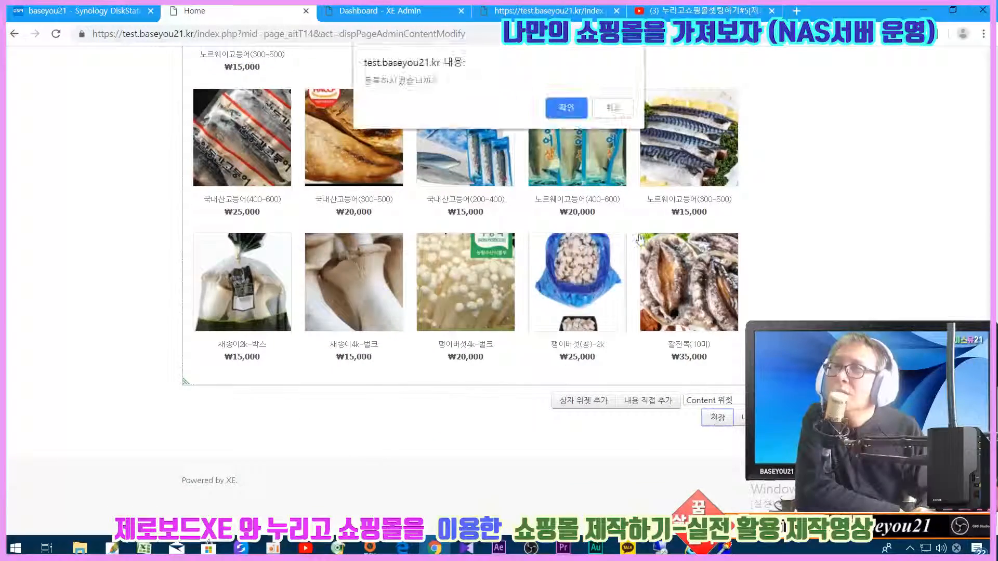
key("Return")
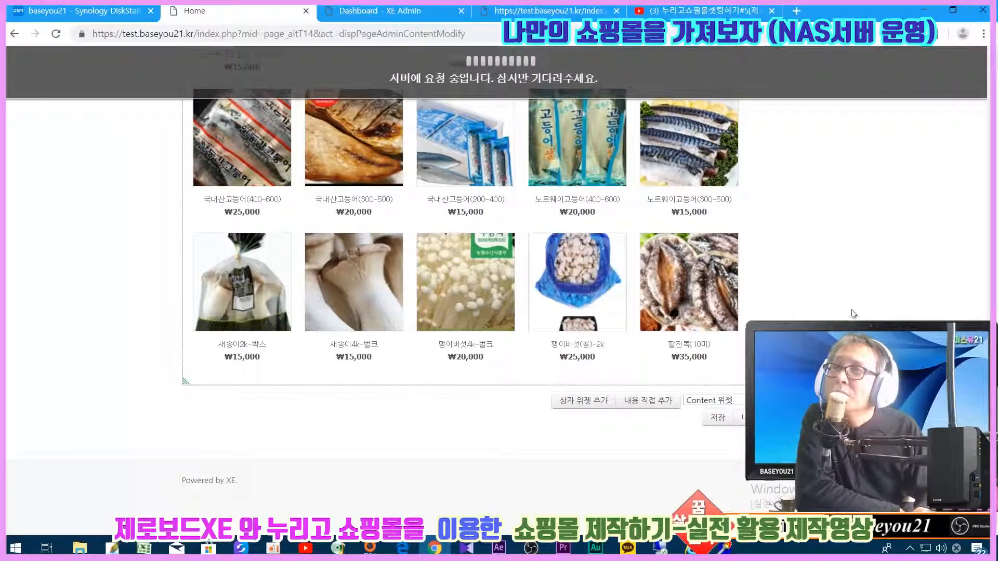
scroll(875, 300, "down", 15)
scroll(671, 121, "up", 8)
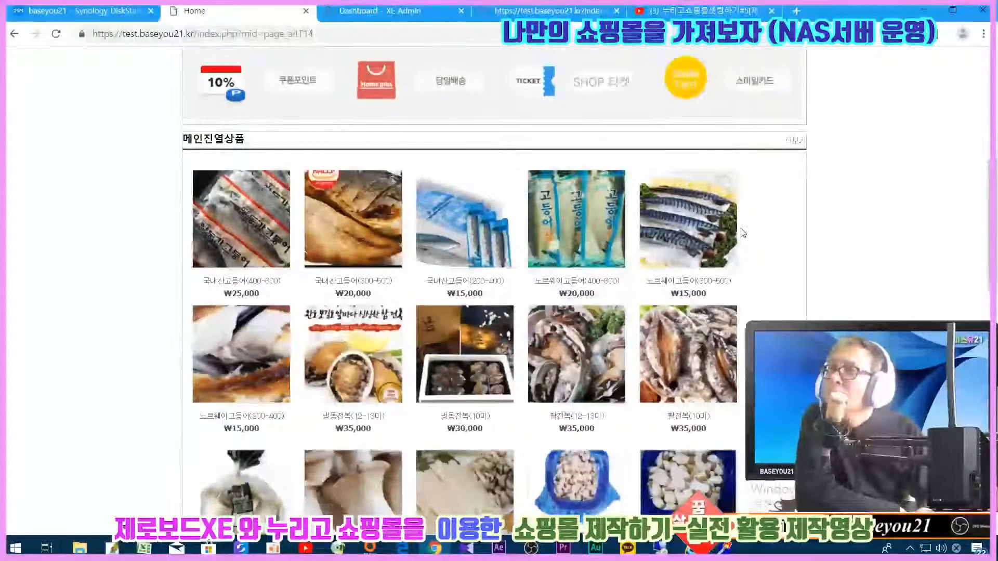
scroll(580, 318, "down", 10)
scroll(579, 318, "up", 10)
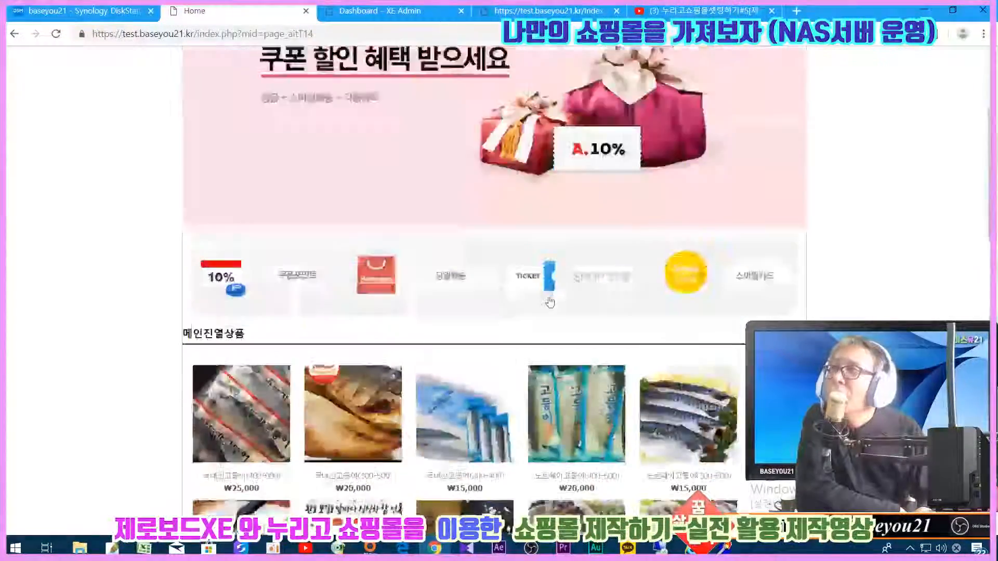
left_click_drag(184, 333, 191, 333)
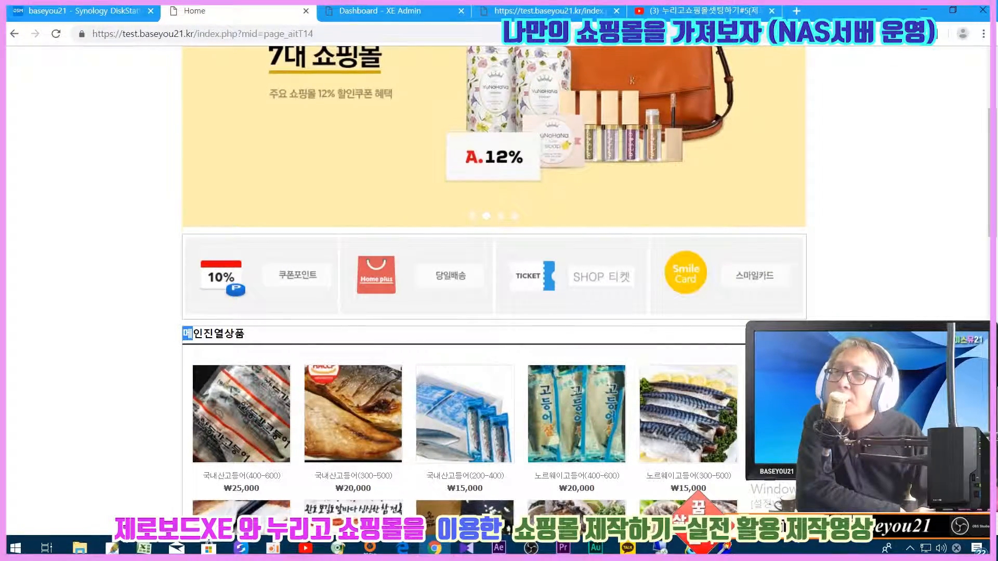
scroll(715, 421, "down", 15)
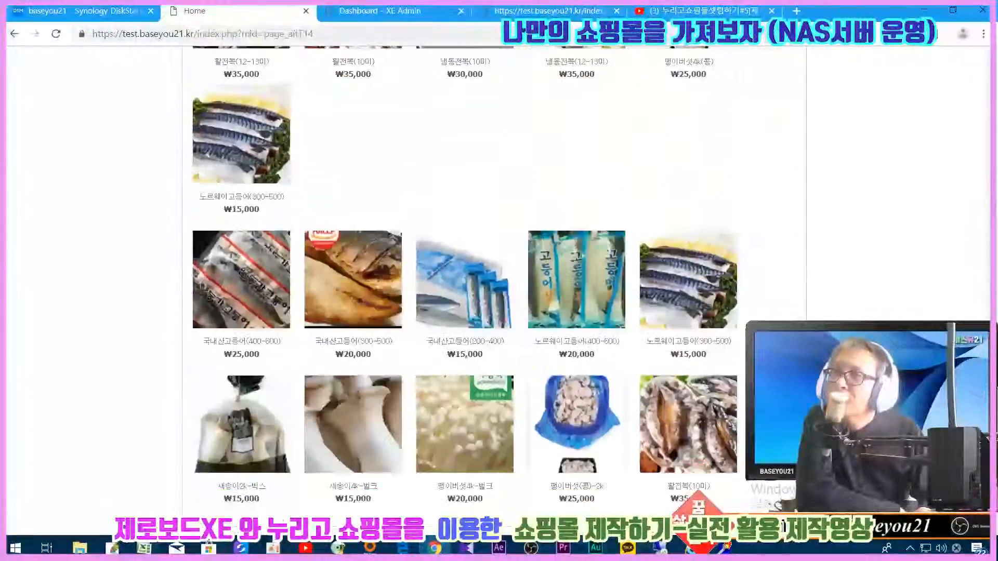
- Reset the product widget's inner padding fields to 0 and save the widget
left_click(730, 418)
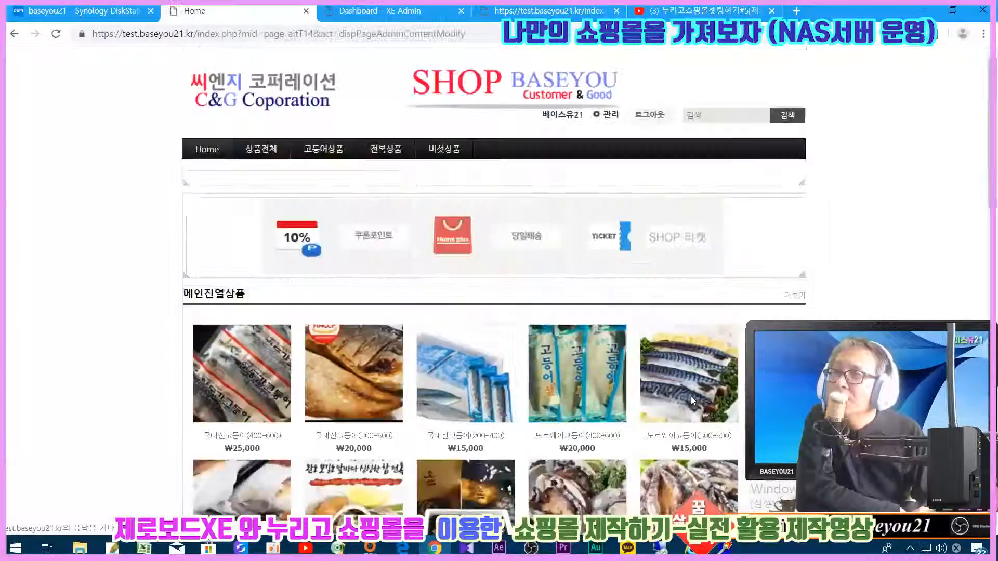
scroll(693, 399, "down", 2)
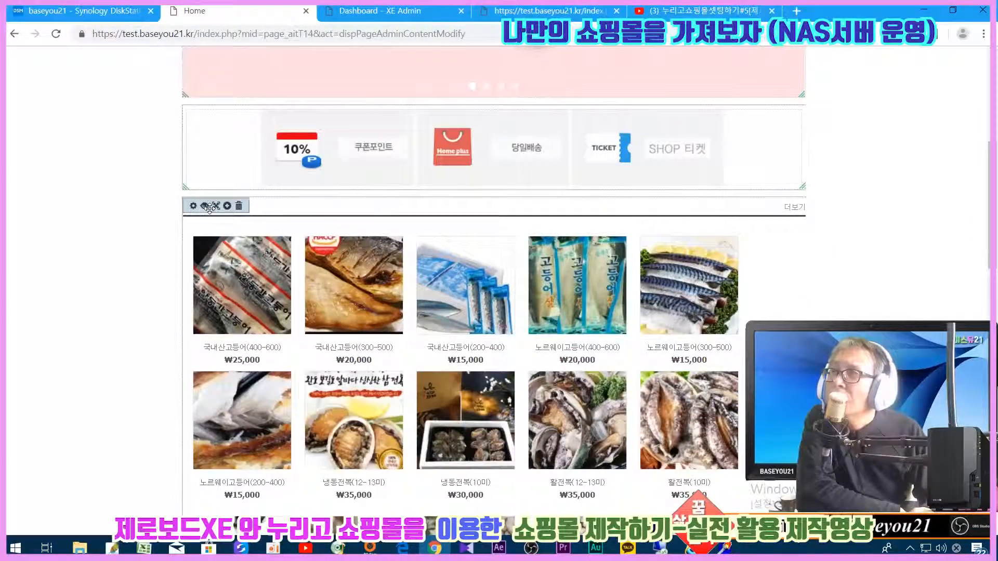
left_click(204, 206)
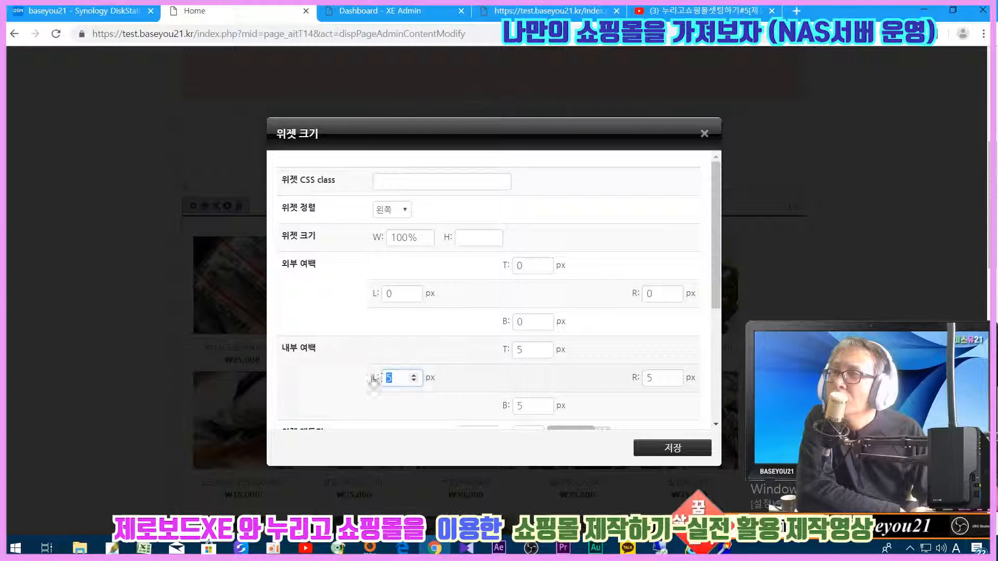
double_click(525, 350)
type("0")
key("Tab")
type("0")
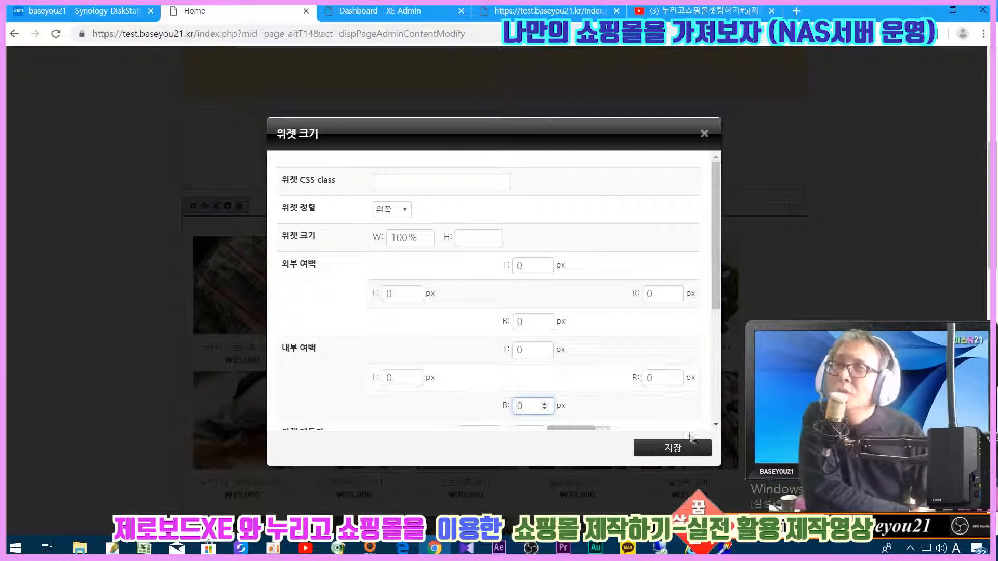
left_click(676, 448)
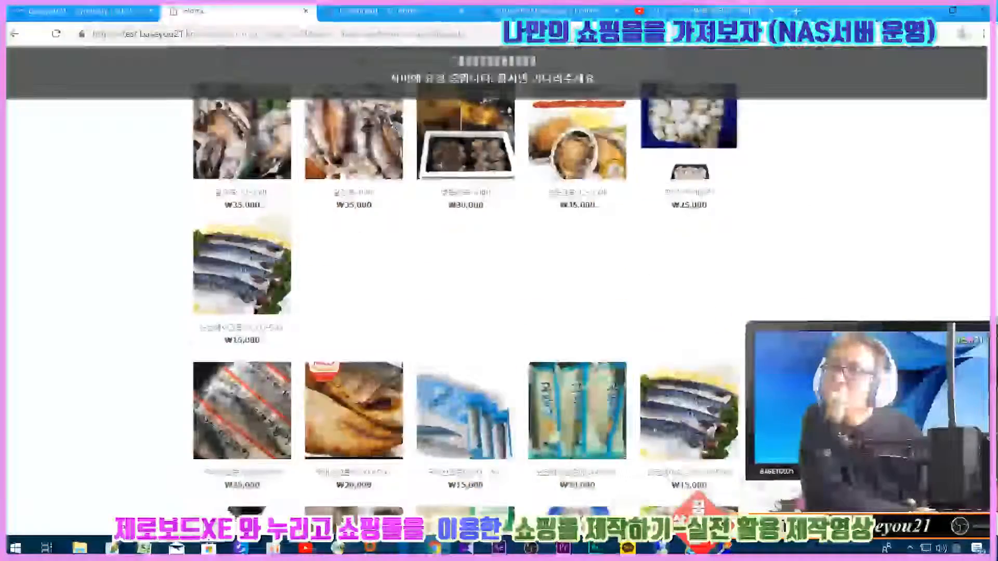
- Save the homepage, confirm the prompt, and scroll down to check it
left_click(719, 418)
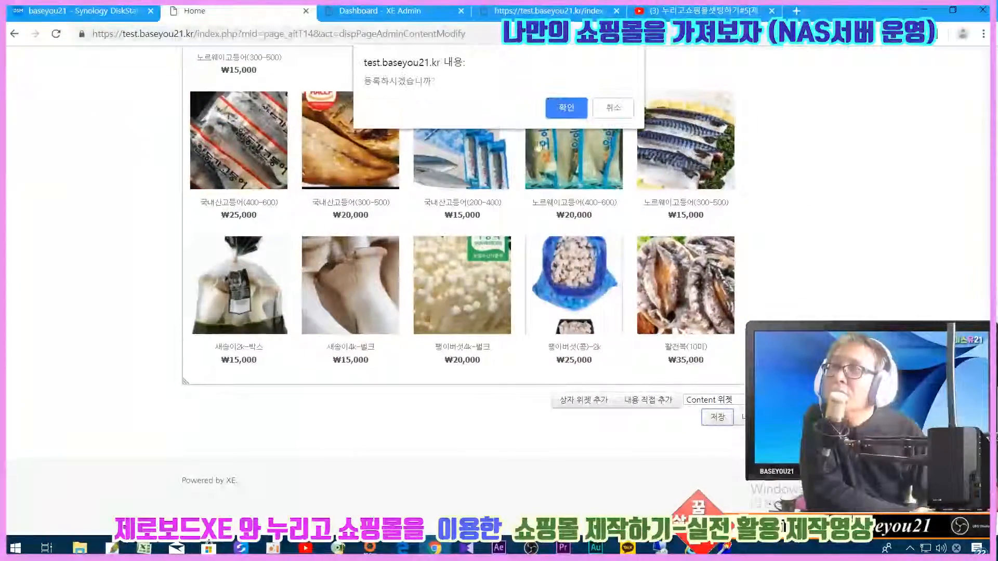
key("Return")
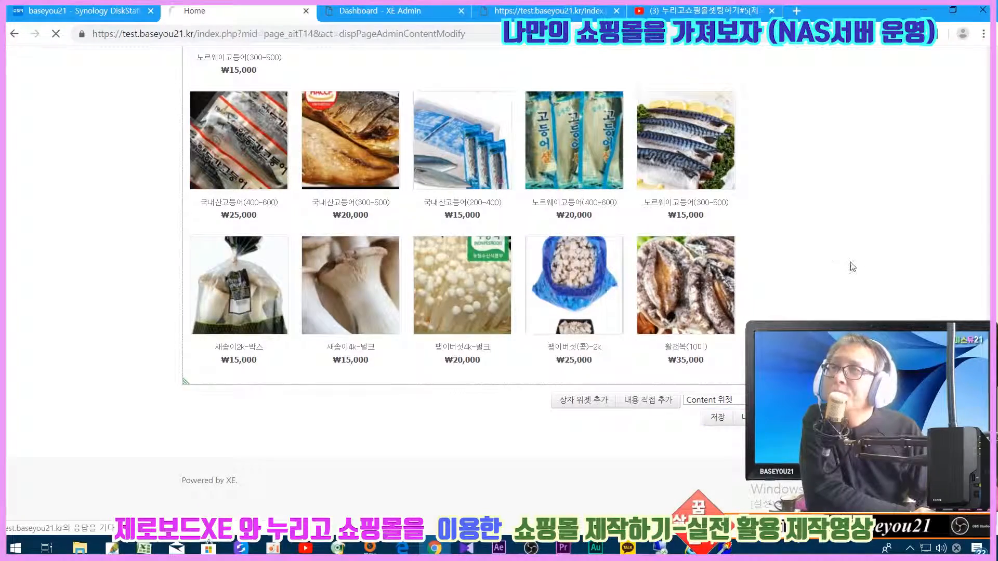
scroll(853, 267, "down", 8)
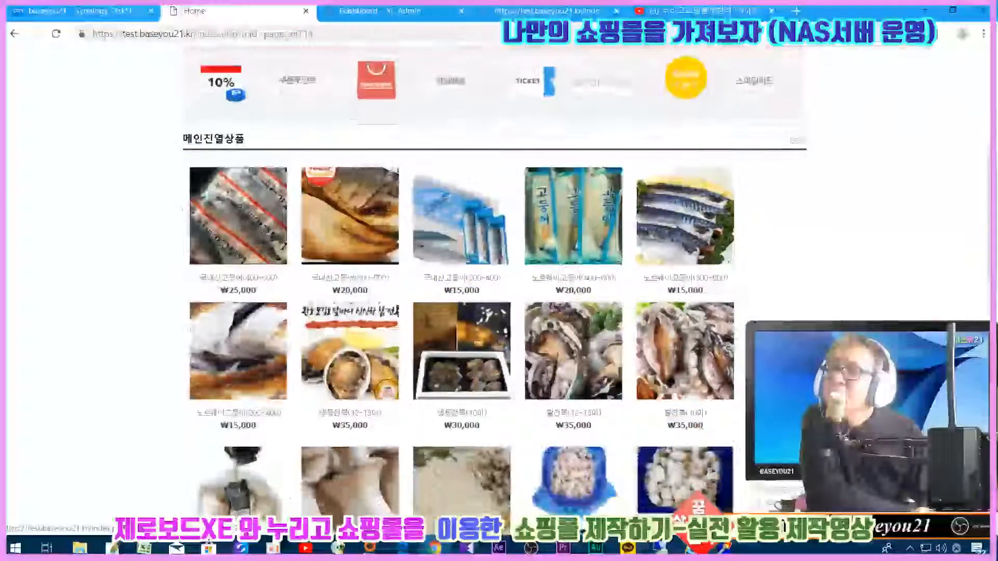
scroll(701, 463, "down", 10)
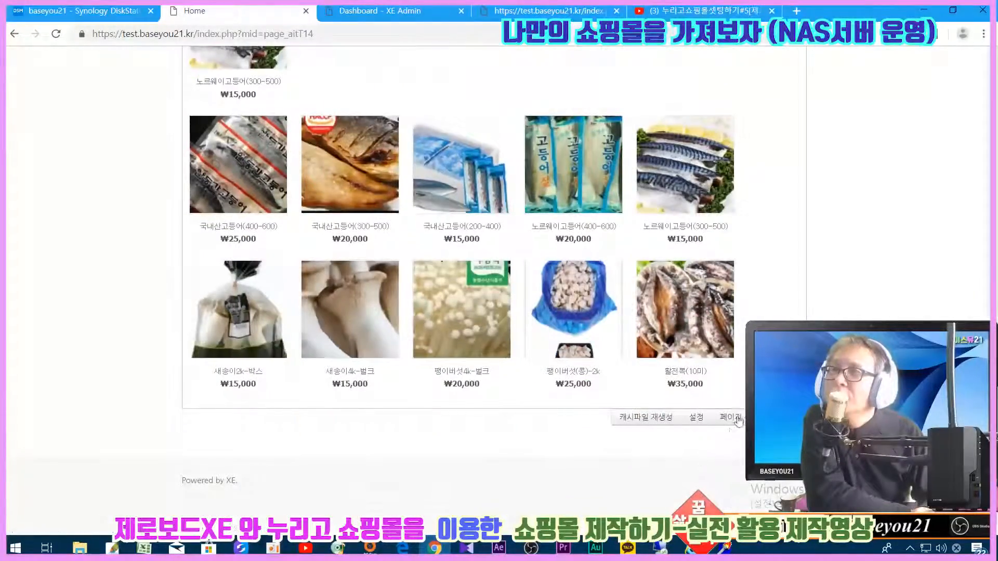
- Give the product widget a 1px right border under 위젯 테두리 and save it
left_click(737, 419)
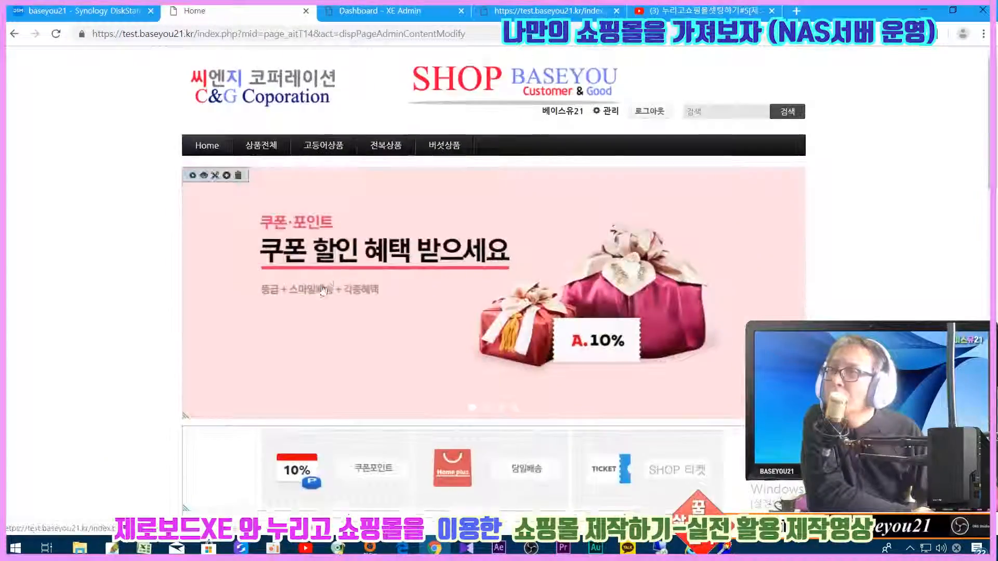
scroll(338, 283, "down", 5)
left_click(193, 206)
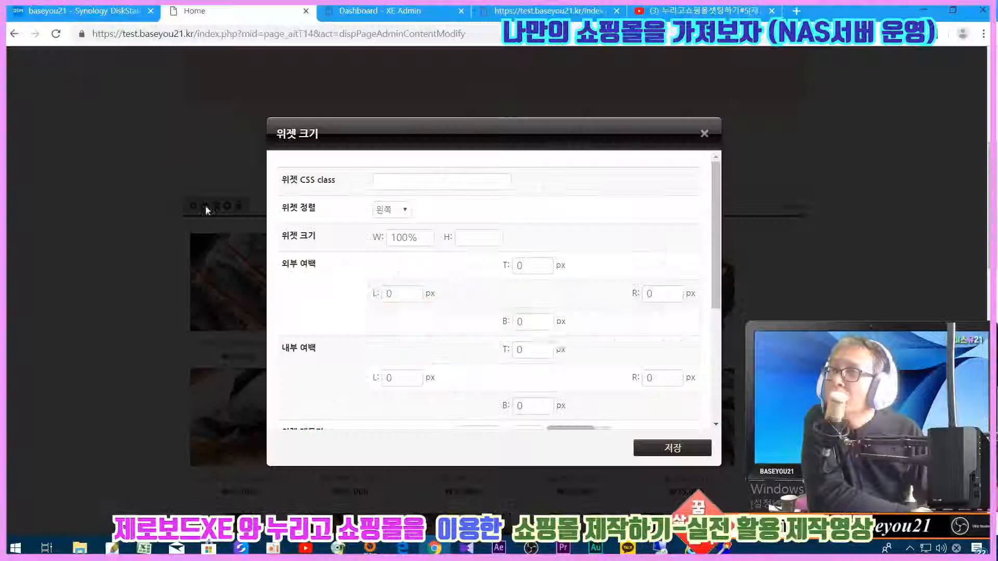
scroll(519, 321, "down", 4)
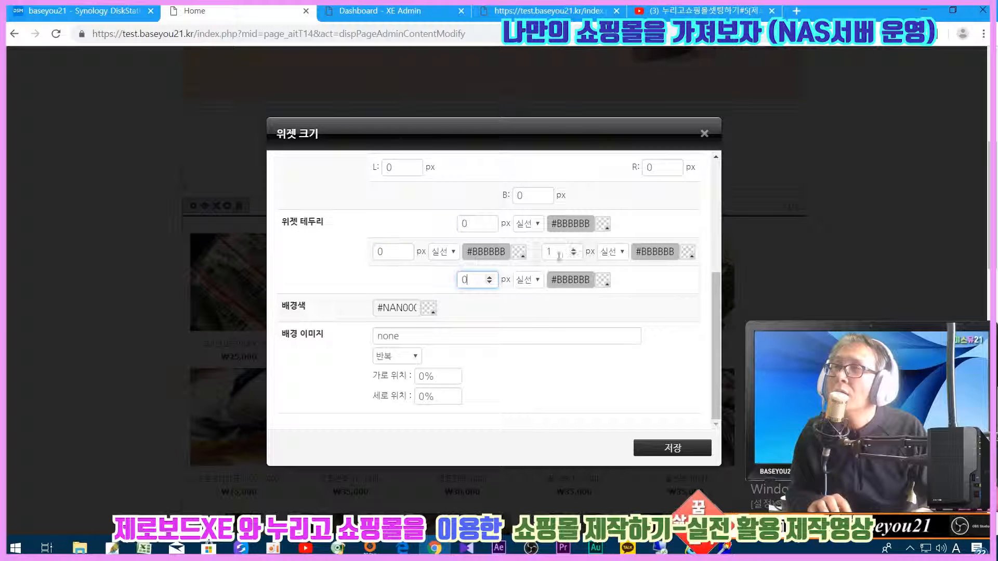
left_click(668, 445)
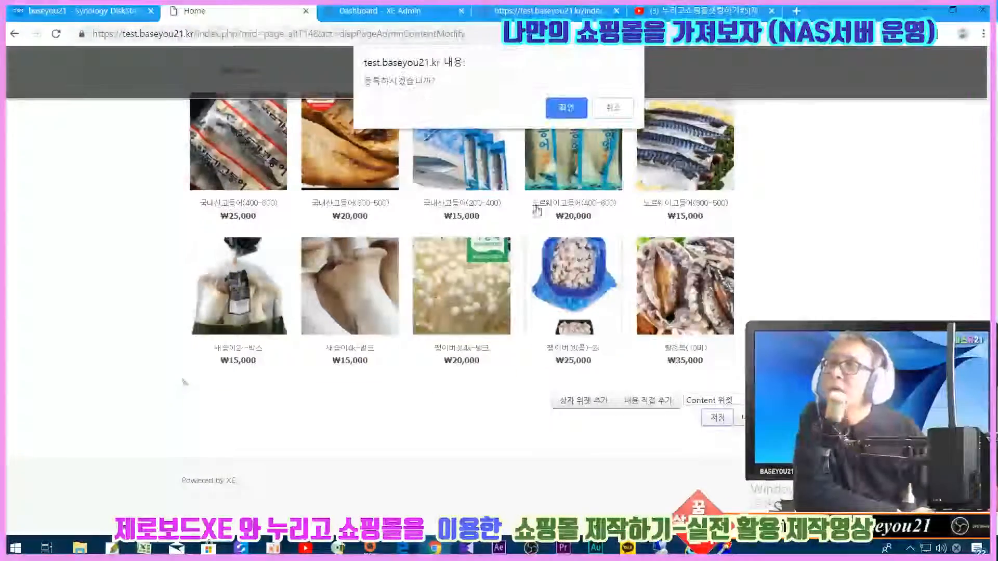
- Confirm the homepage save, review the product grid, and return to page editing
left_click(560, 102)
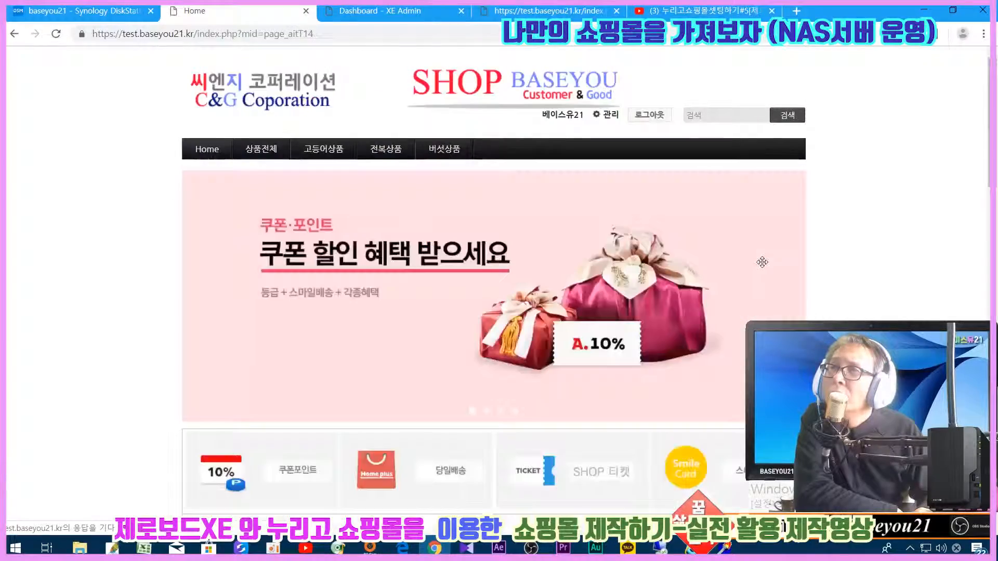
scroll(762, 262, "down", 15)
scroll(762, 262, "down", 7)
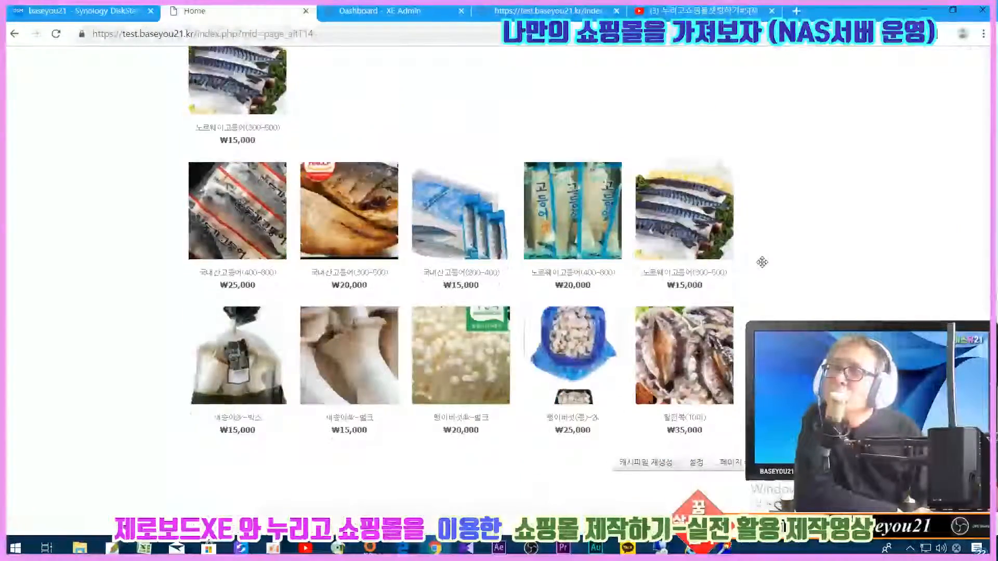
scroll(762, 262, "up", 9)
scroll(762, 262, "down", 5)
scroll(762, 262, "down", 4)
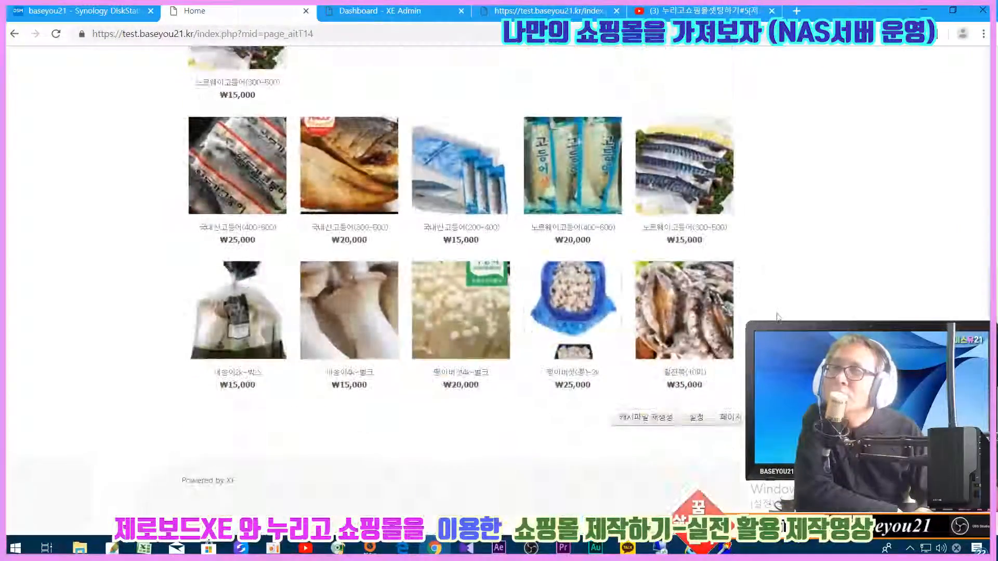
left_click(740, 421)
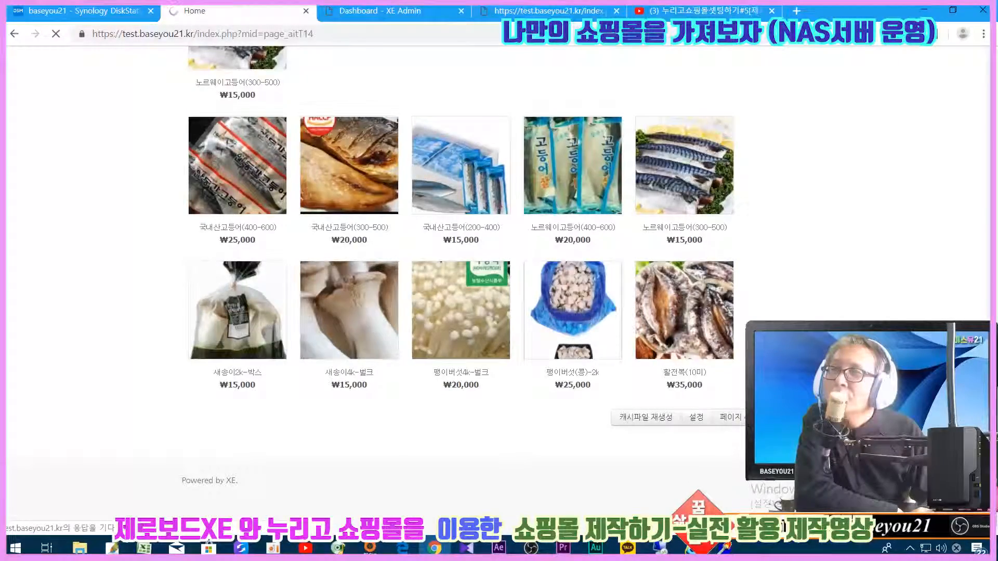
- Drag the 메인진열상품 widget by its move handle into the empty box below the icon banner
scroll(762, 262, "down", 15)
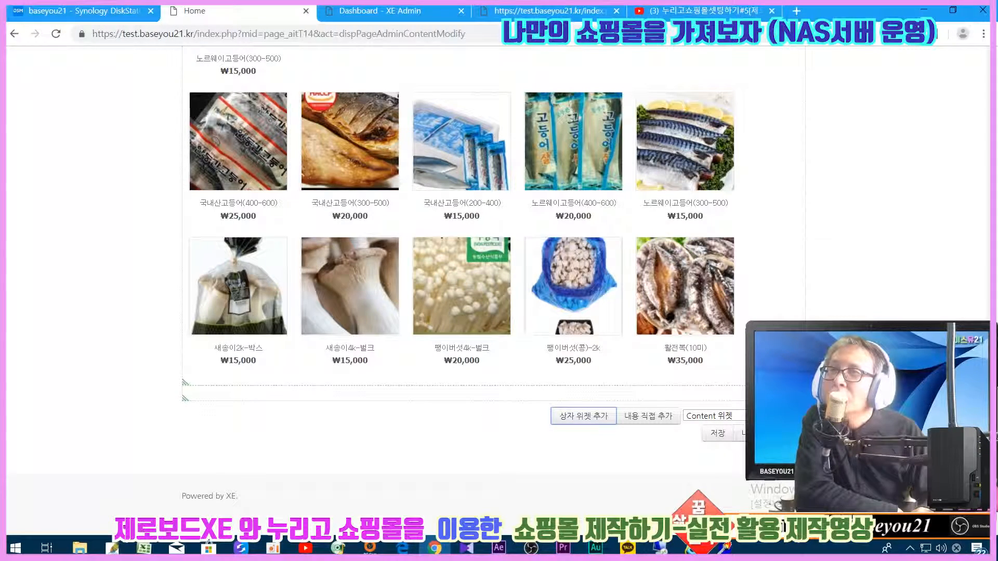
scroll(815, 249, "up", 10)
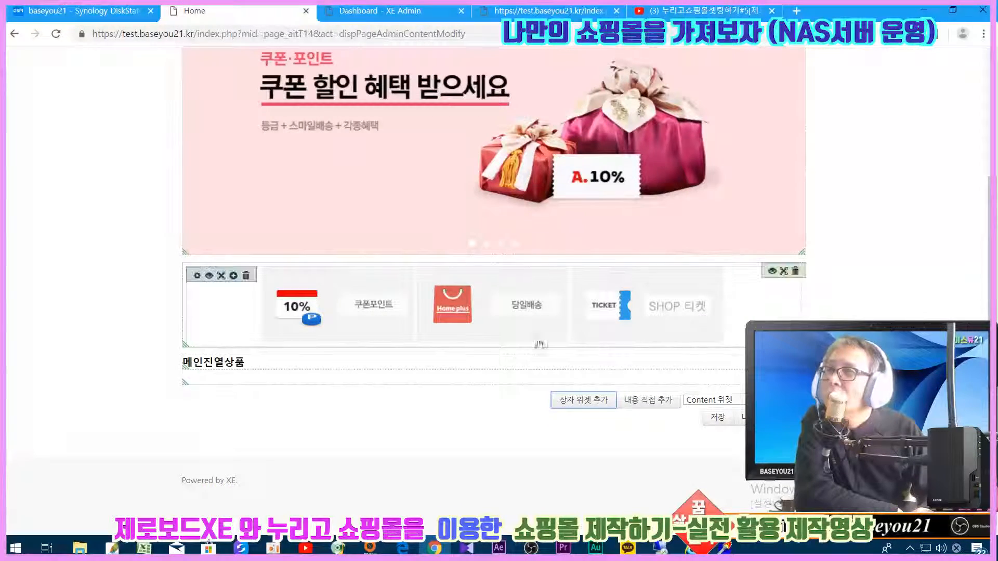
mouse_move(289, 358)
left_click_drag(276, 361, 276, 376)
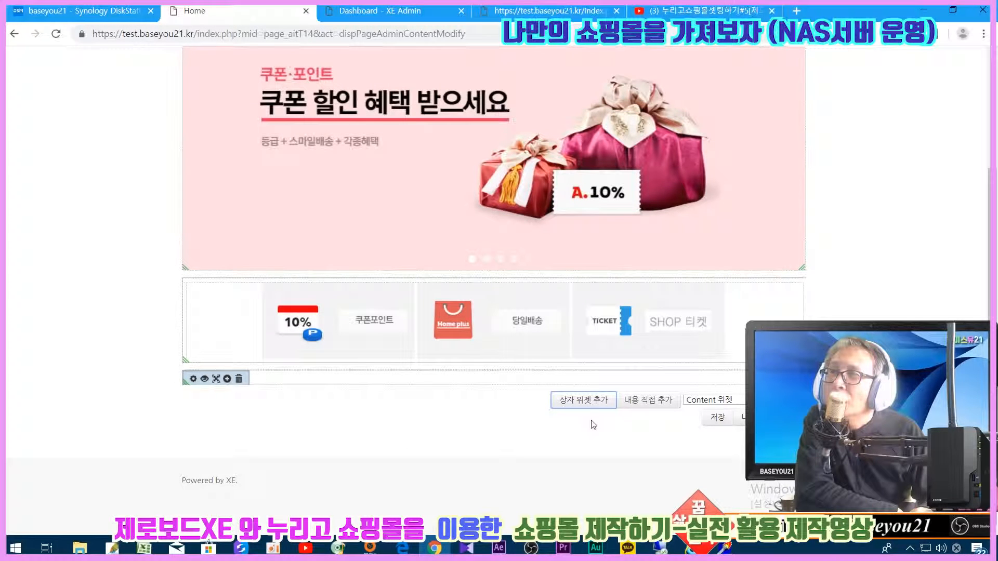
- Change the box widget width from 960px to 100% and clear its height value
left_click(207, 380)
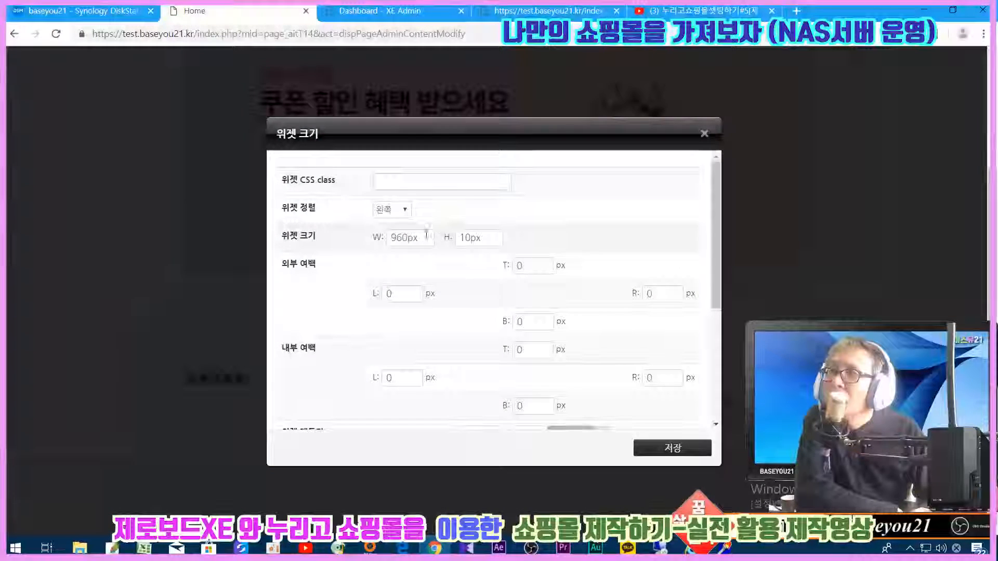
left_click_drag(426, 237, 313, 232)
type("100")
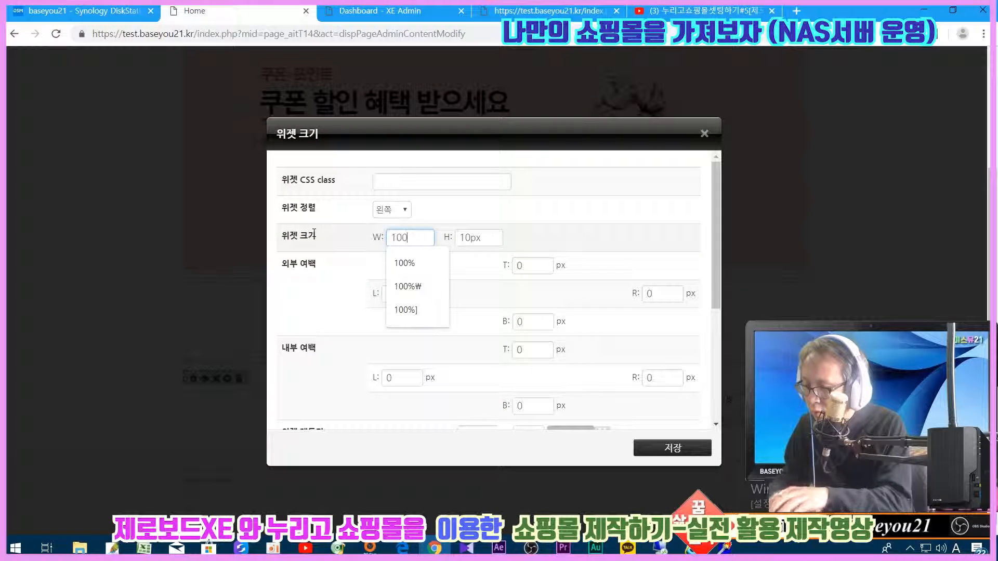
left_click(474, 237)
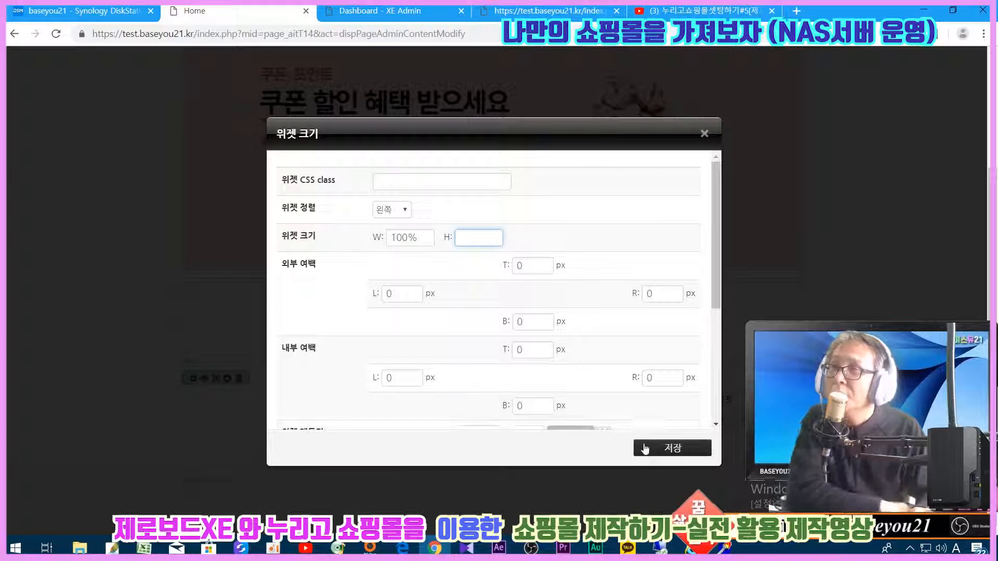
left_click(672, 448)
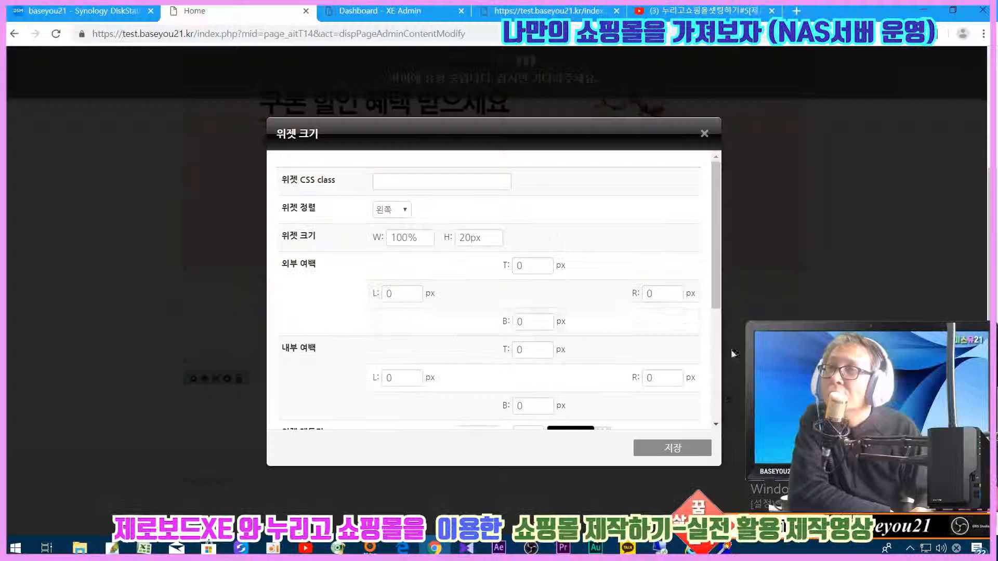
left_click_drag(497, 239, 411, 233)
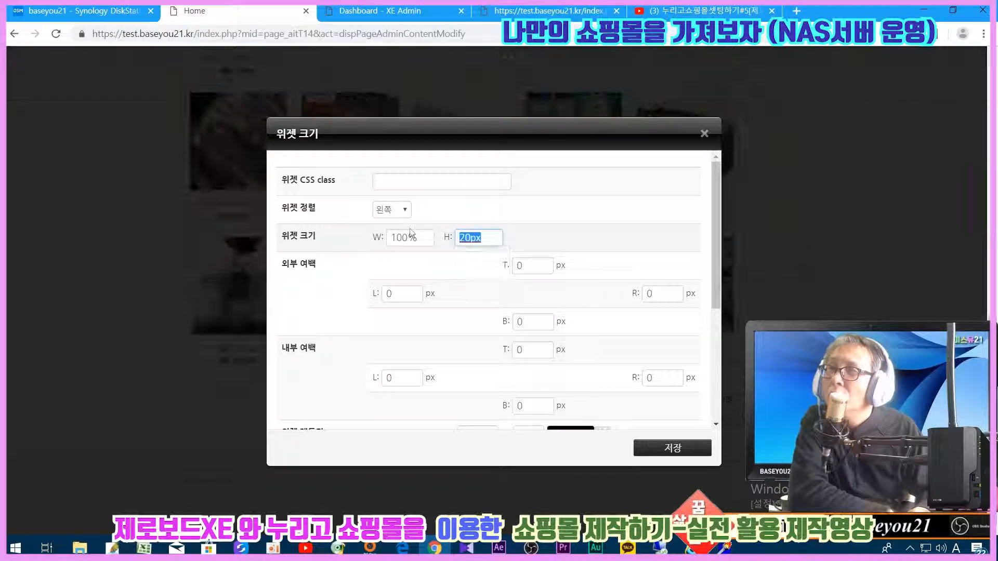
left_click(673, 448)
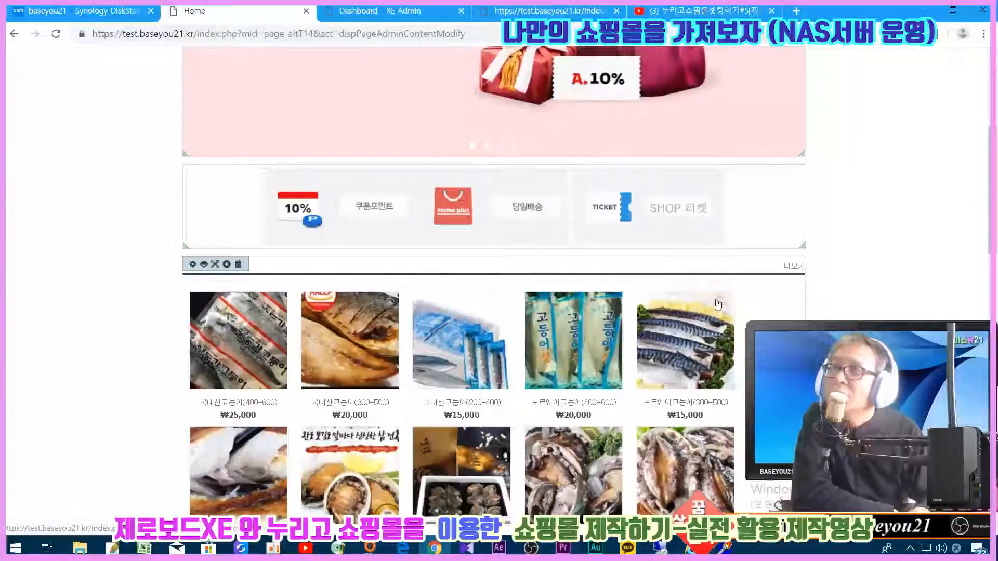
scroll(718, 303, "down", 3)
- Save the page layout with 저장, confirm with 확인, and scroll through the result
scroll(720, 419, "down", 15)
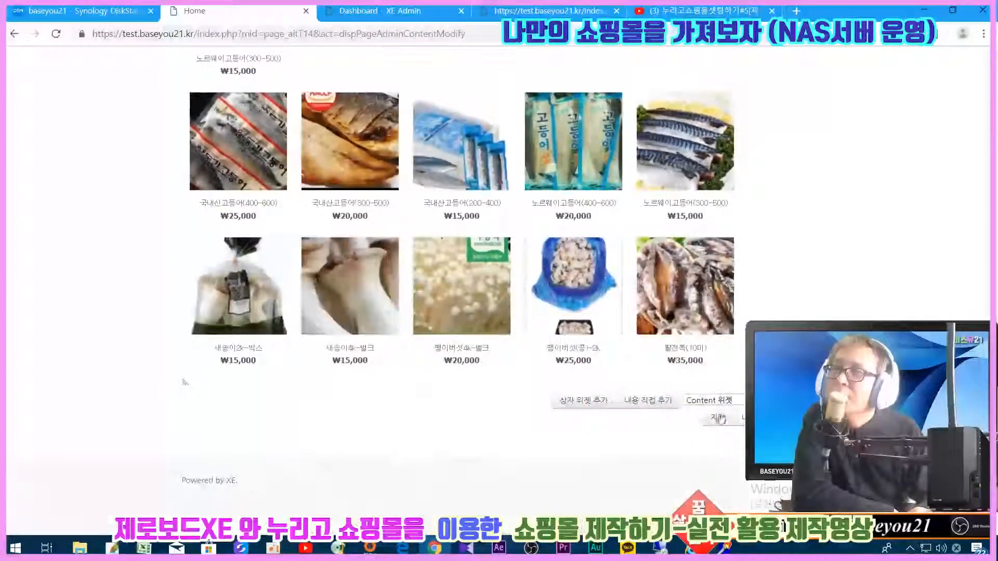
left_click(720, 419)
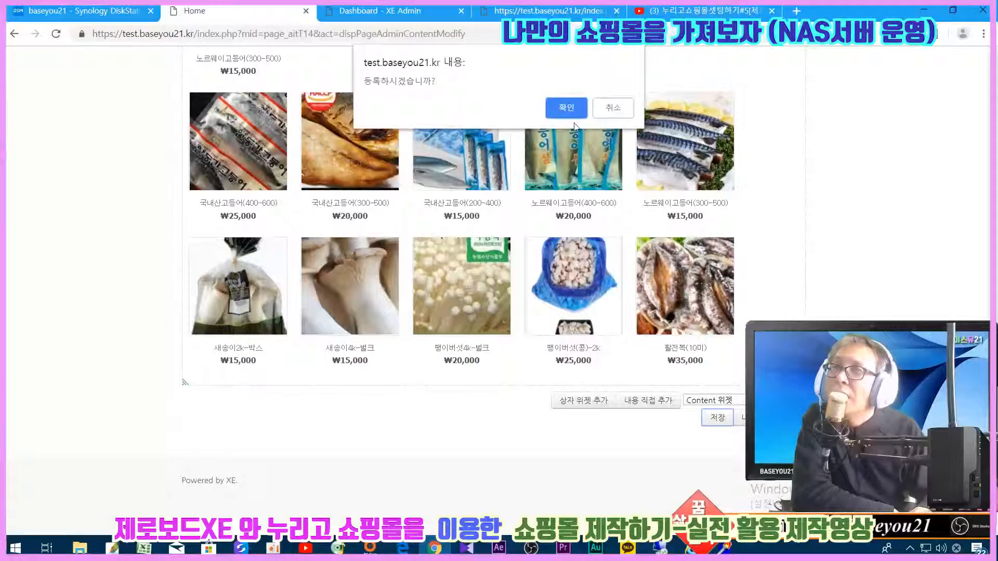
left_click(569, 117)
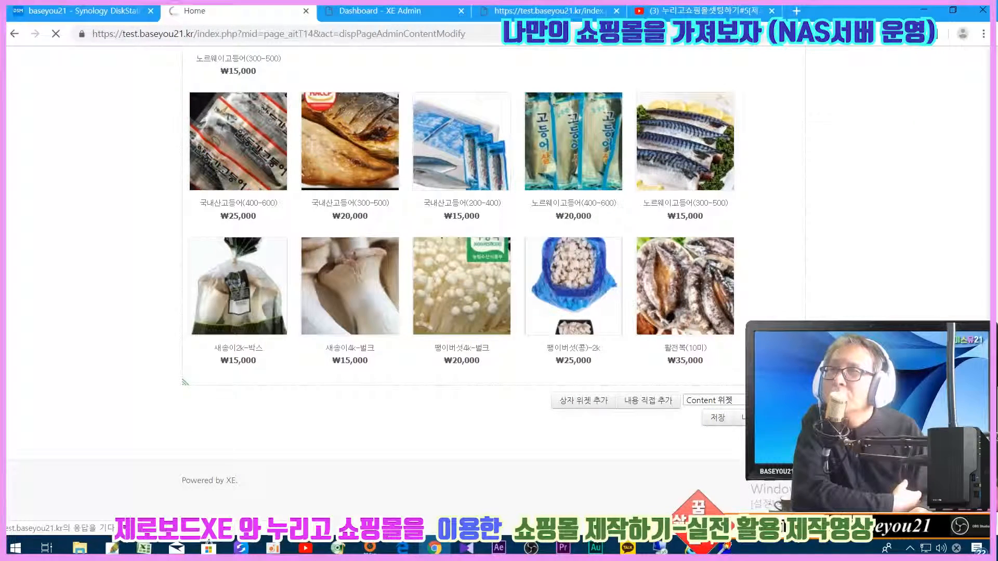
scroll(457, 281, "down", 15)
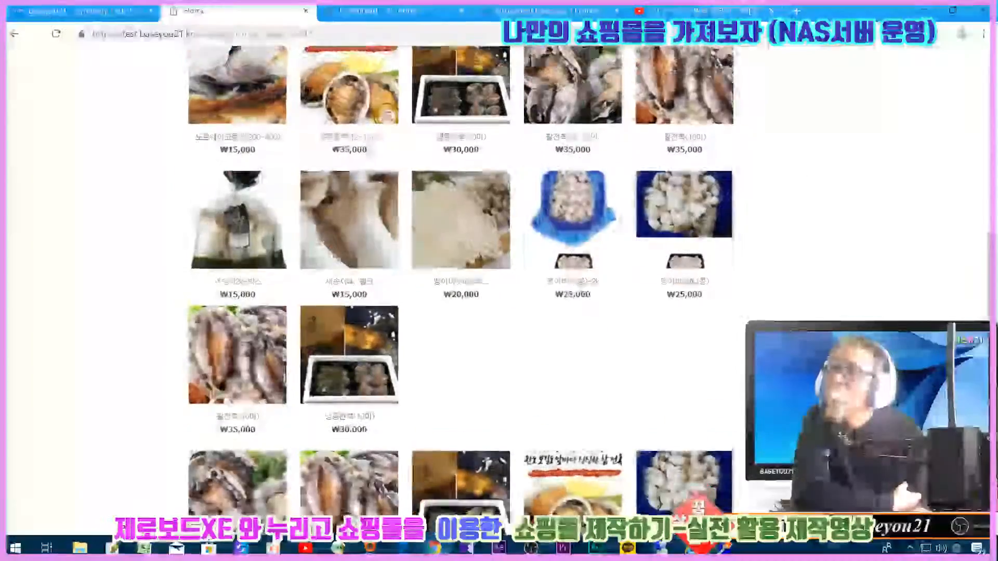
scroll(457, 281, "down", 4)
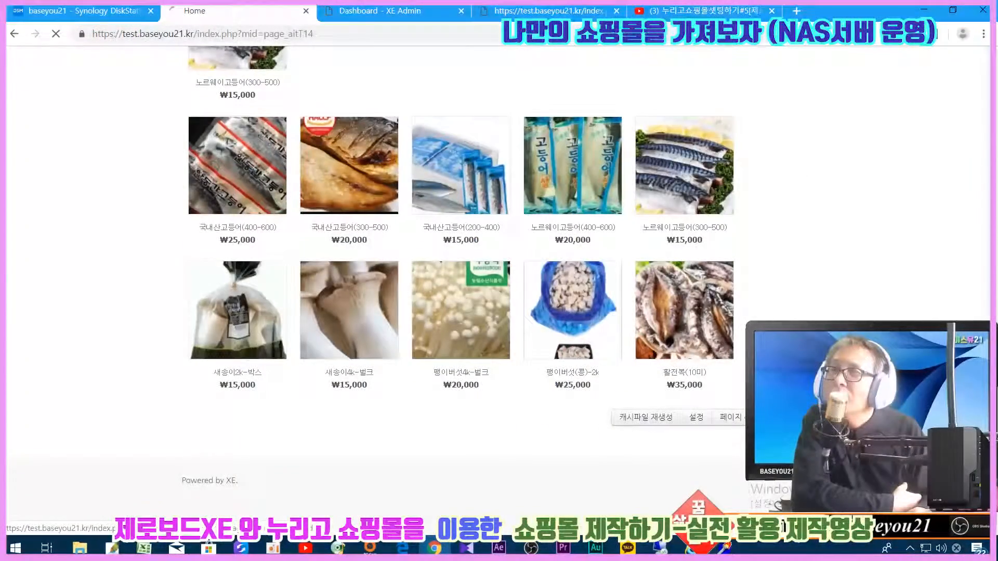
scroll(458, 280, "down", 10)
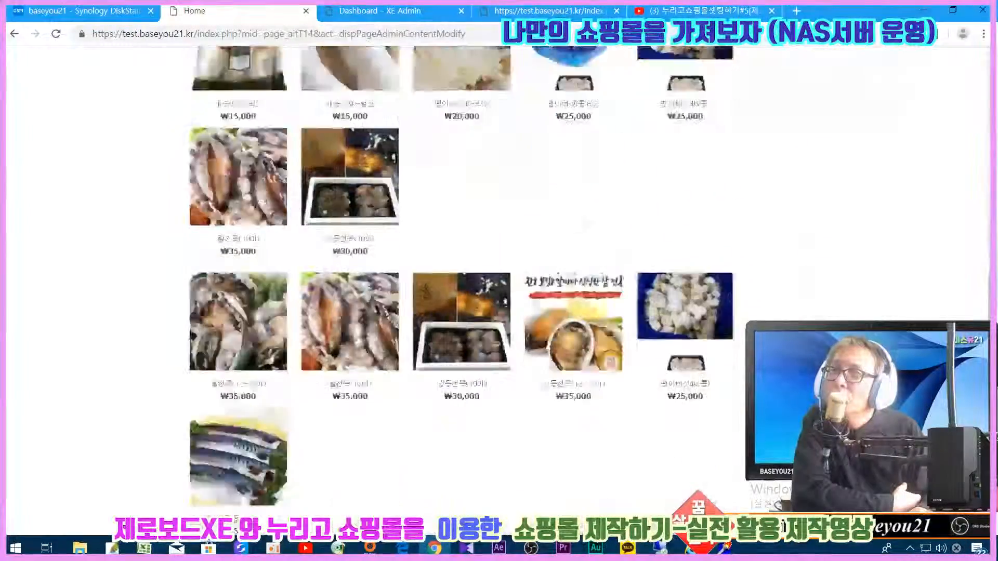
scroll(252, 311, "up", 8)
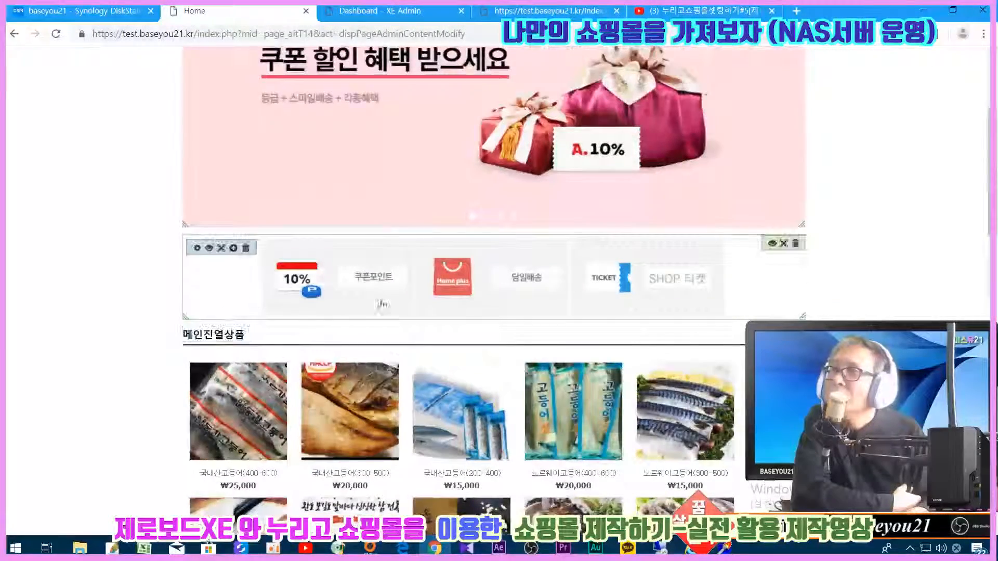
left_click(773, 244)
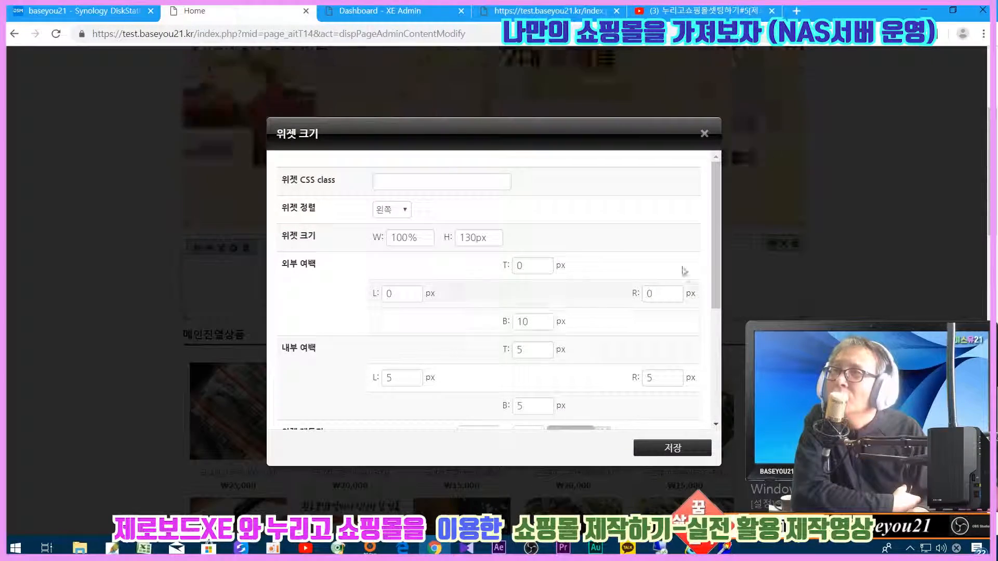
left_click_drag(715, 246, 715, 263)
left_click(704, 133)
scroll(837, 281, "down", 15)
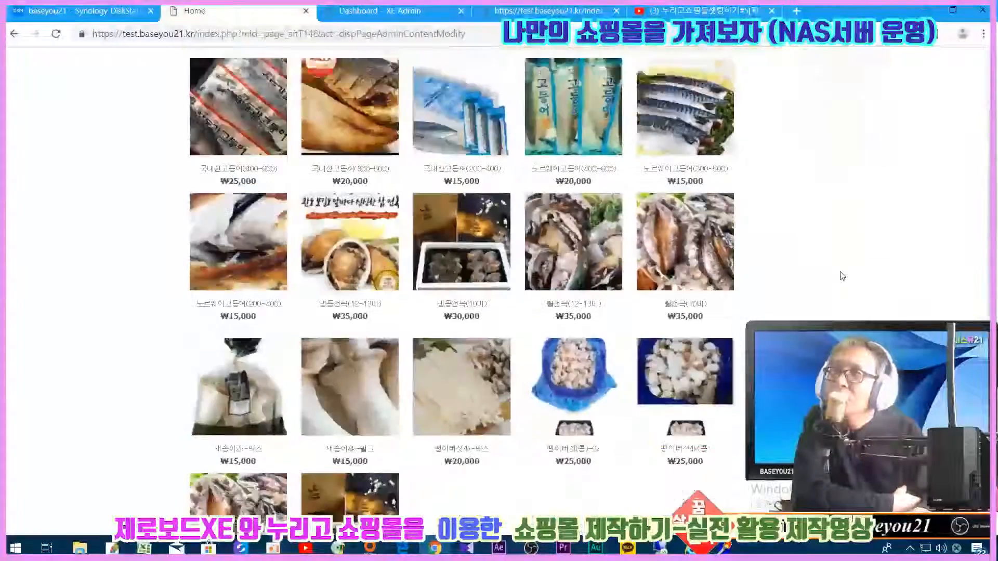
scroll(820, 295, "up", 10)
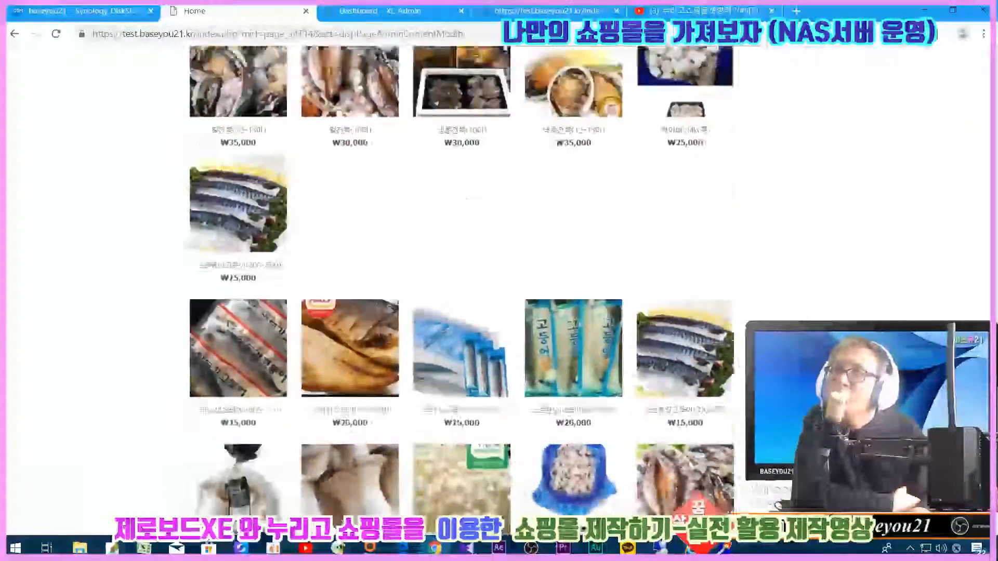
scroll(786, 315, "up", 4)
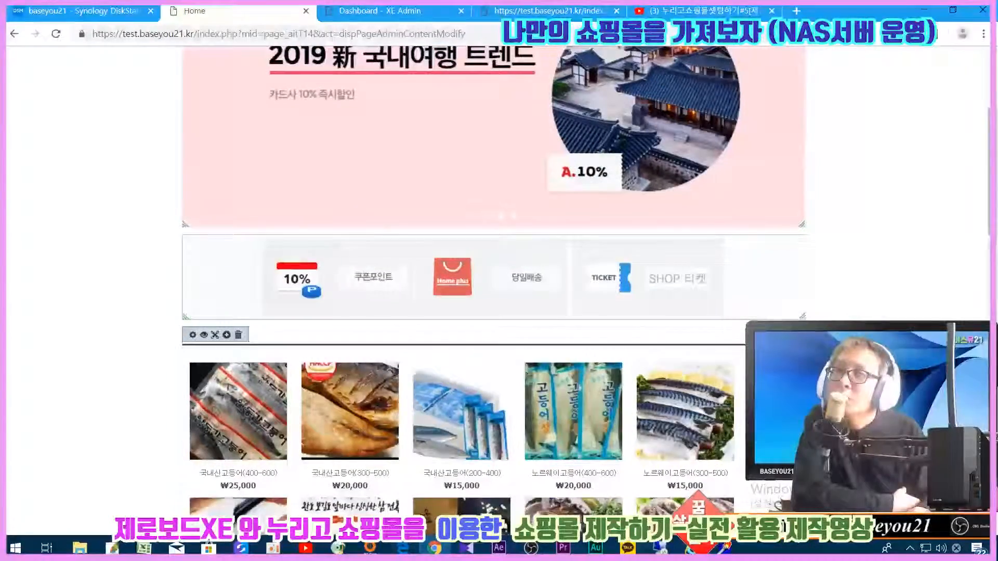
scroll(462, 281, "down", 10)
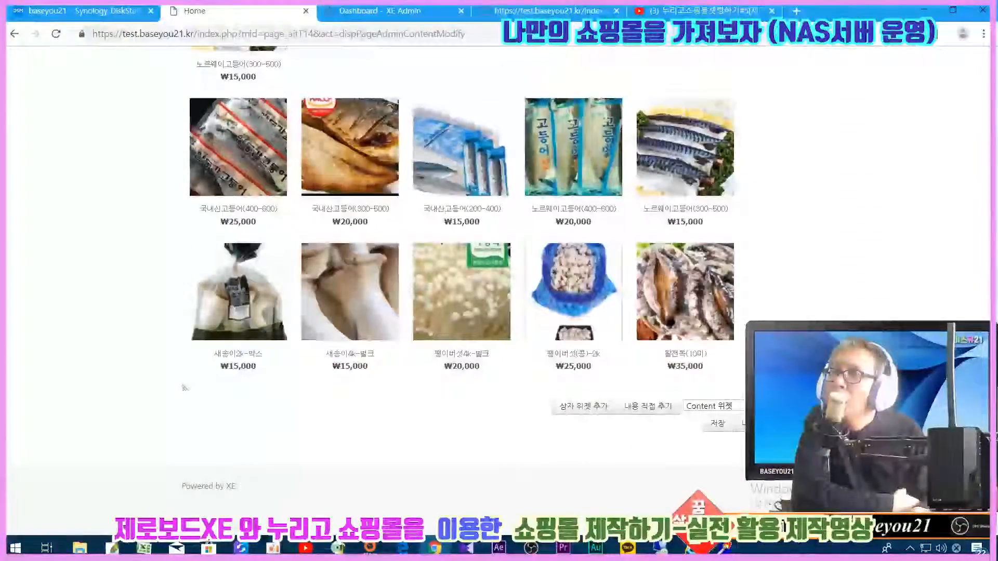
scroll(462, 260, "up", 15)
scroll(462, 260, "down", 3)
scroll(461, 260, "up", 2)
scroll(461, 259, "down", 2)
scroll(776, 313, "up", 10)
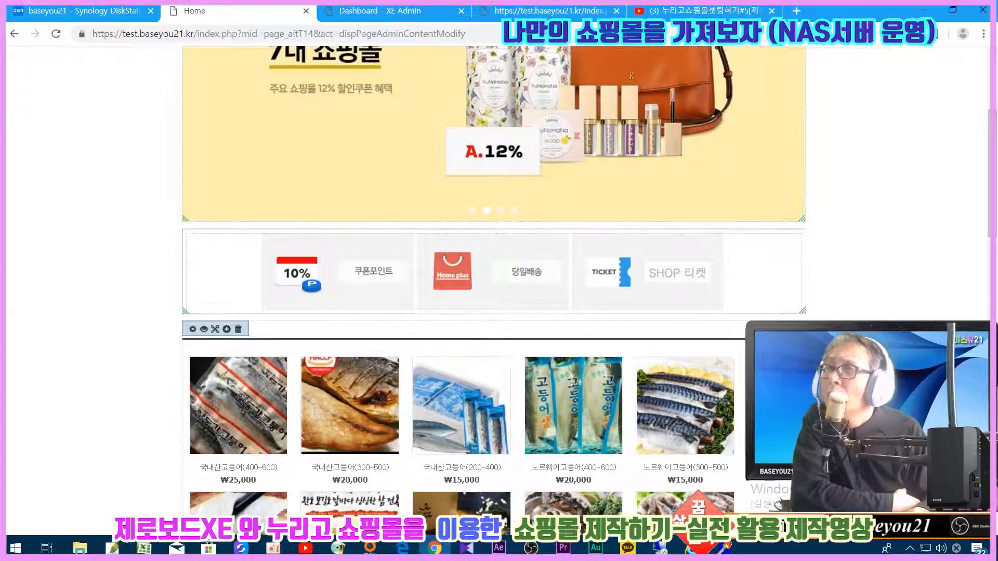
scroll(494, 286, "down", 15)
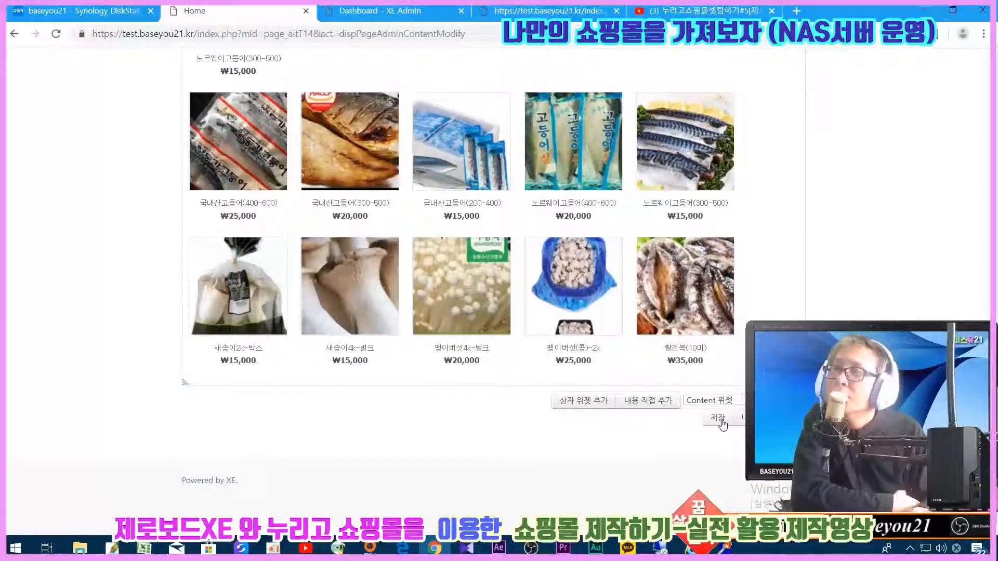
- Add a new empty box widget and drag the 메인진열상품 widget into it
left_click(605, 407)
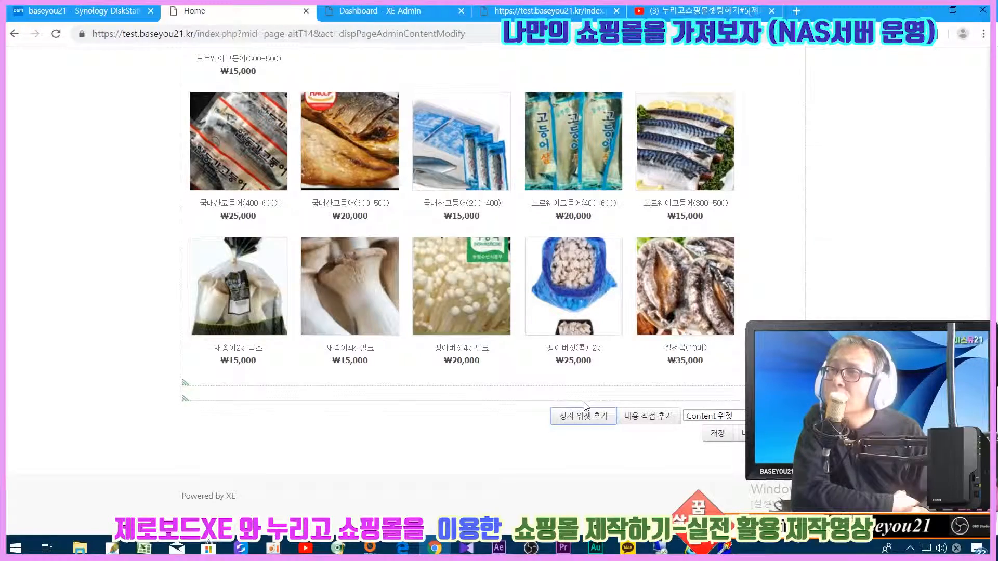
scroll(585, 407, "up", 15)
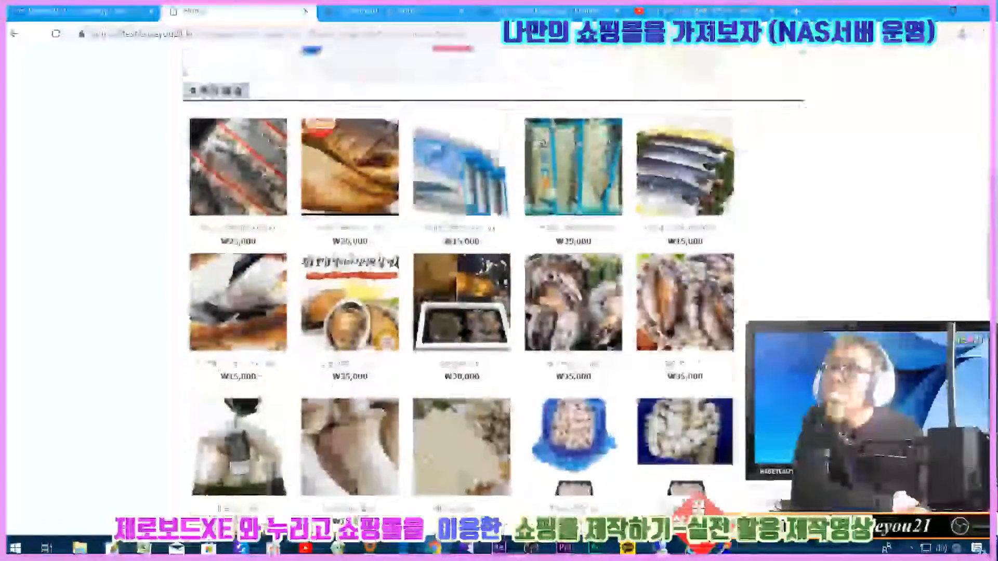
scroll(331, 332, "up", 5)
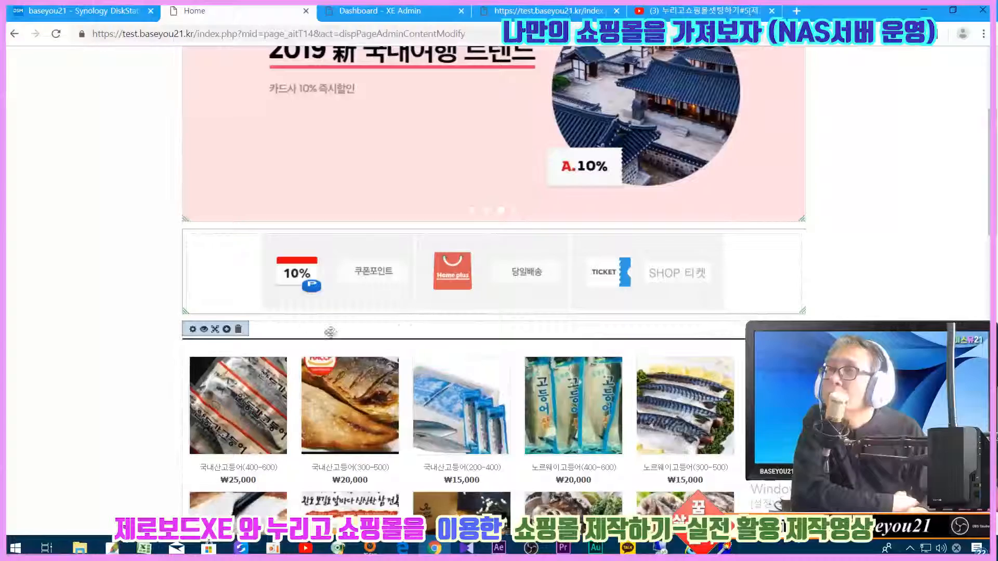
scroll(743, 414, "down", 15)
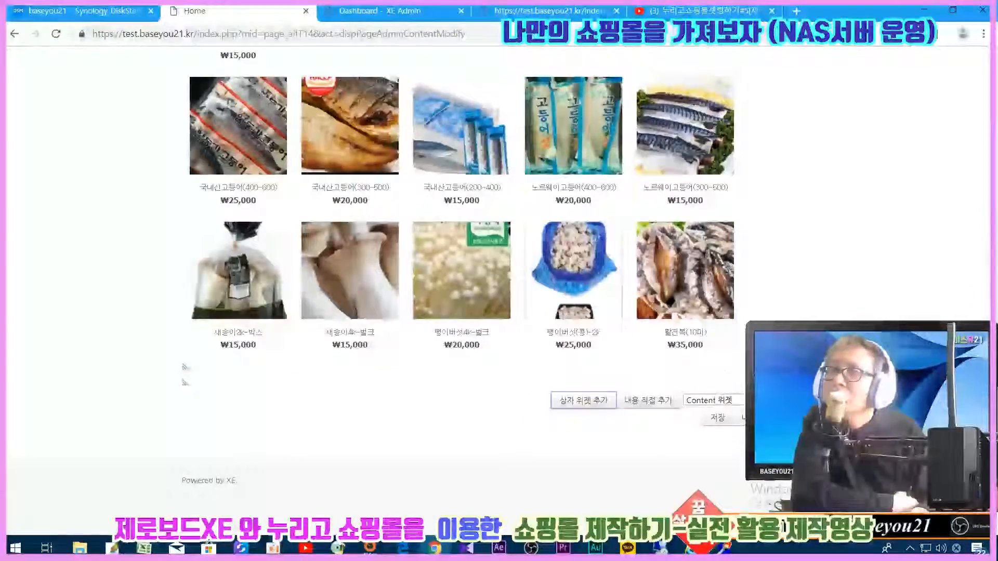
scroll(825, 295, "down", 4)
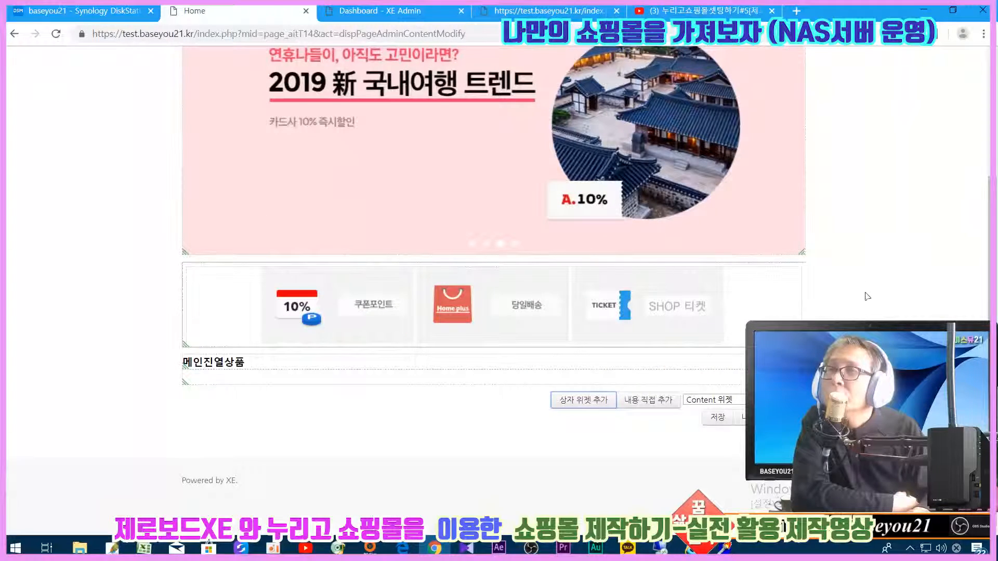
left_click_drag(339, 361, 339, 374)
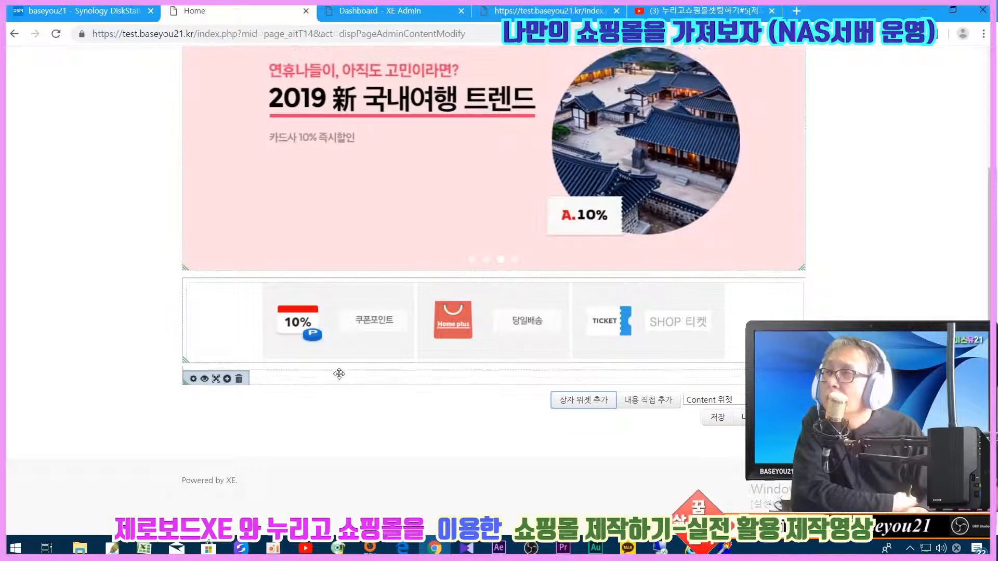
- Save the homepage layout and confirm the 등록하시겠습니까? prompt
mouse_move(215, 383)
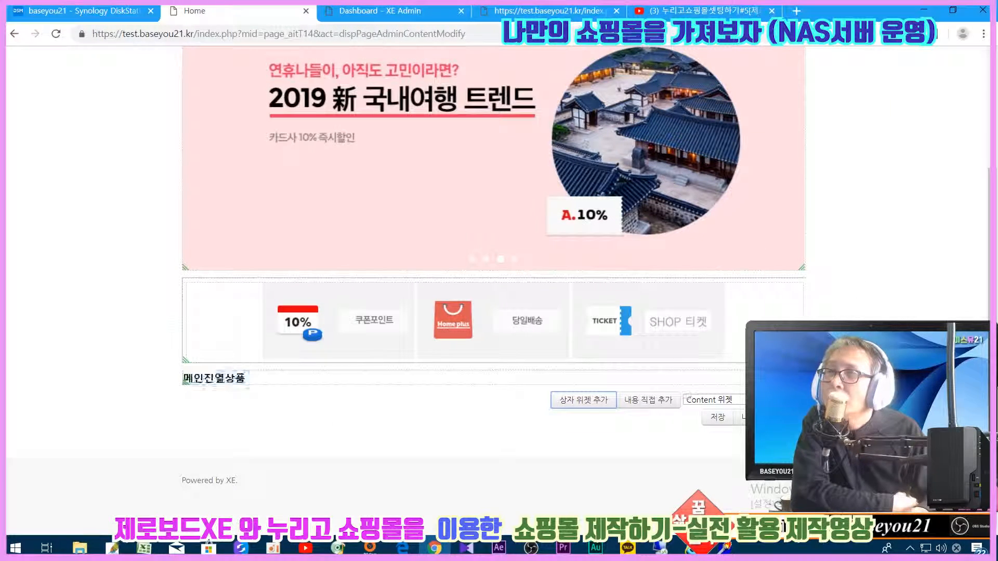
left_click(716, 418)
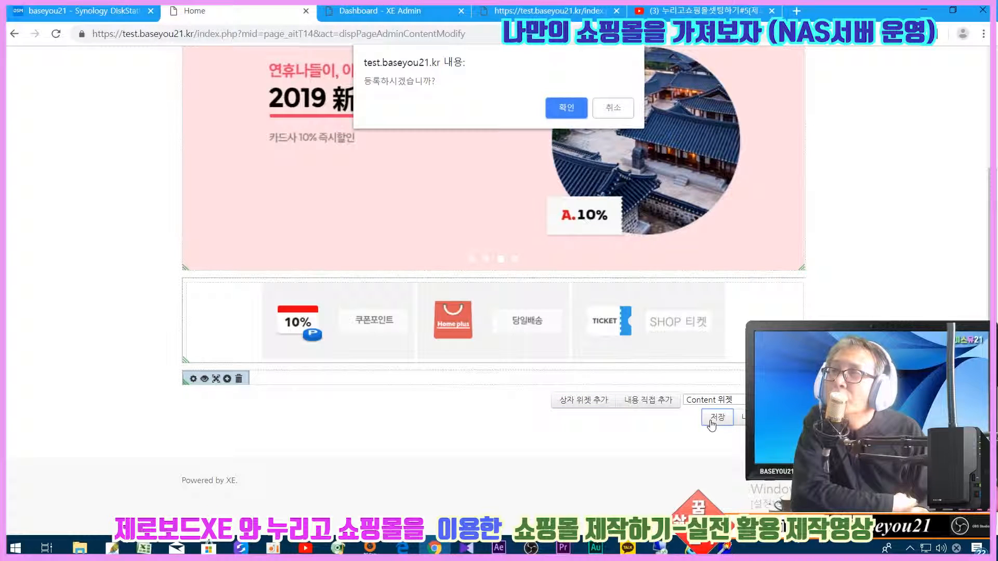
left_click(567, 109)
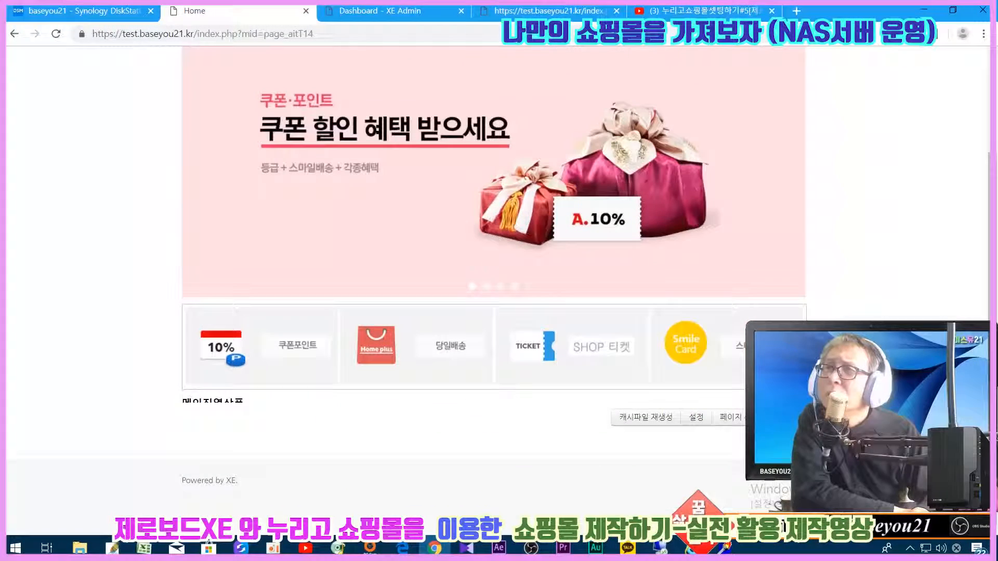
- Clear the fixed height of a homepage widget and apply the size change
left_click(744, 422)
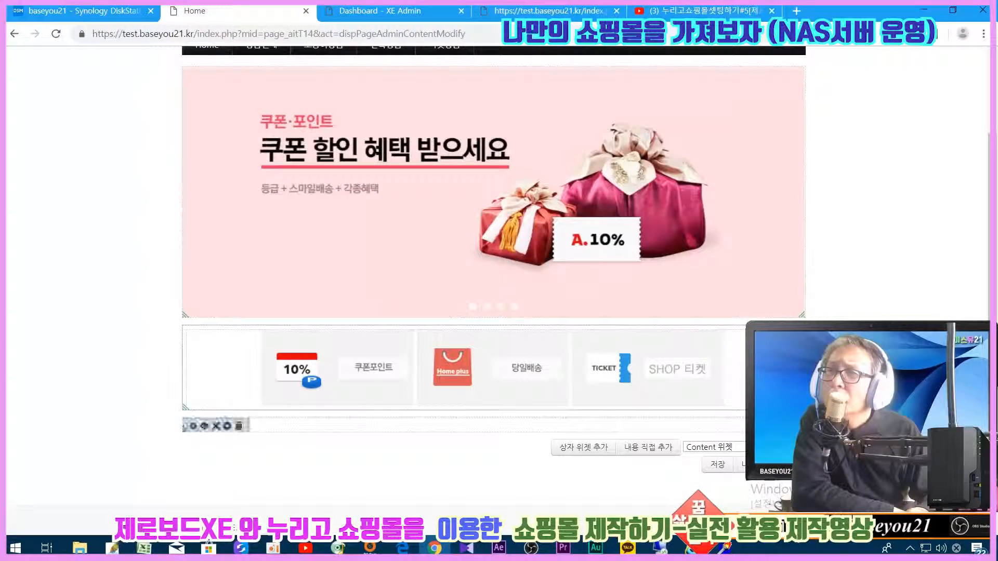
mouse_move(192, 431)
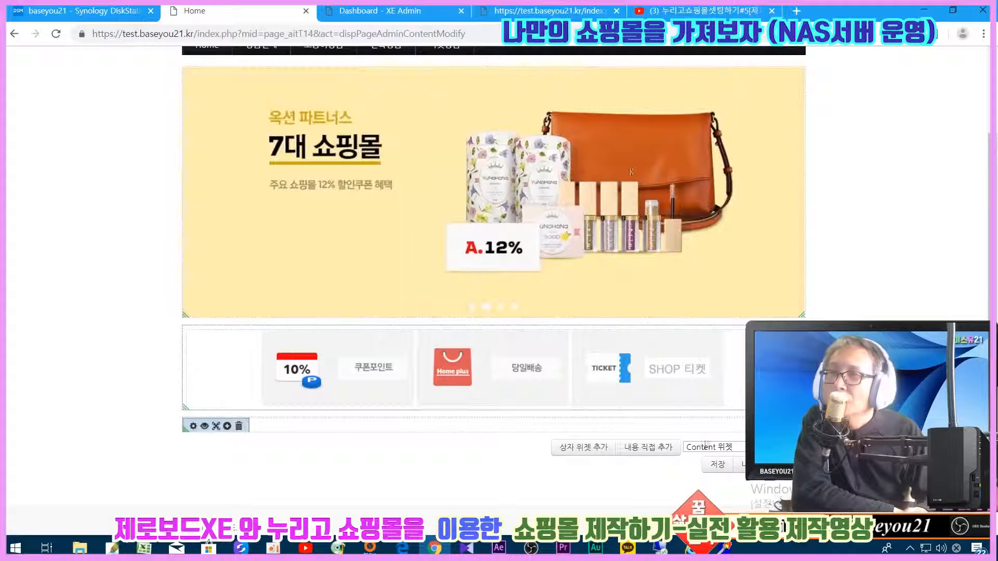
left_click(193, 426)
left_click(480, 238)
key("BackSpace")
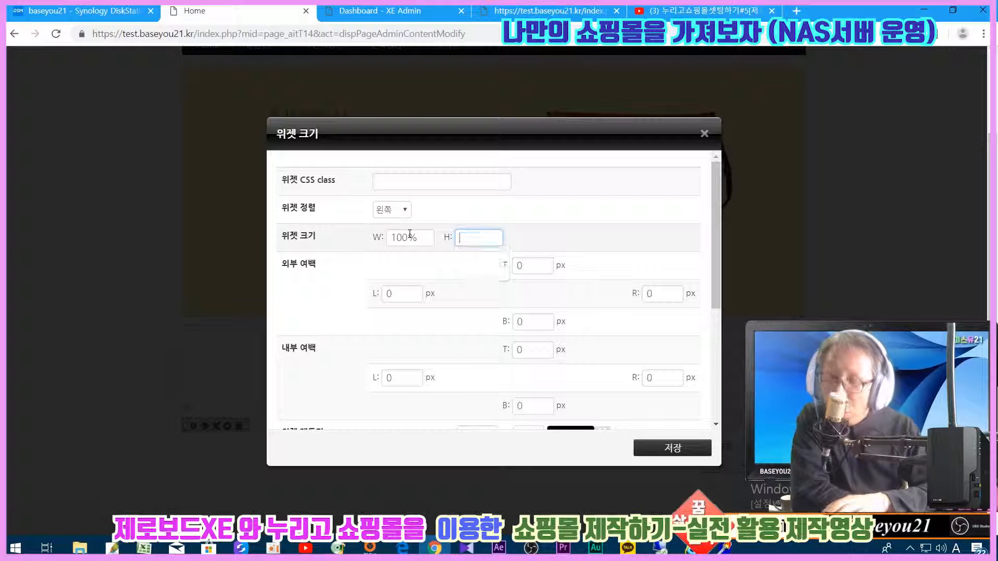
left_click(656, 448)
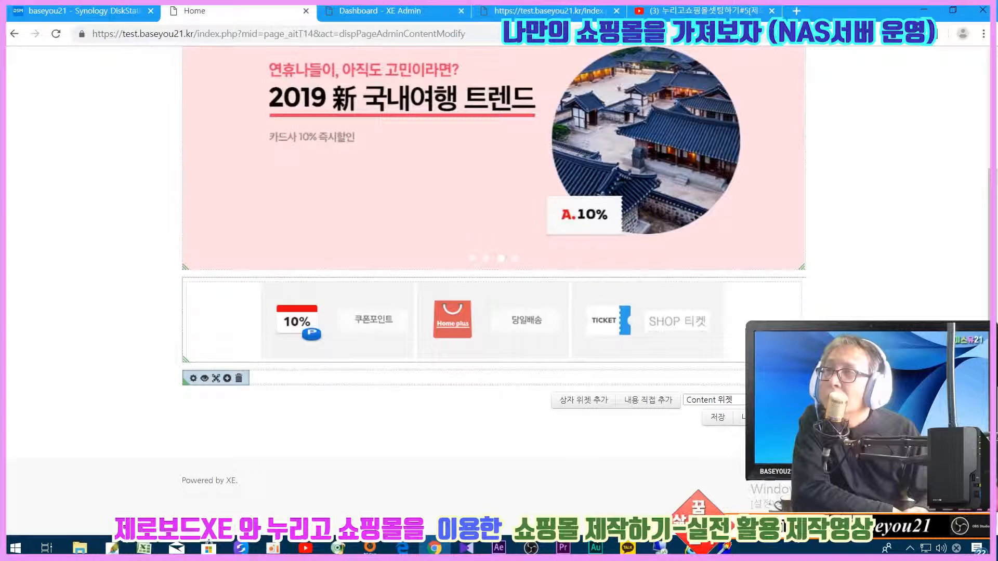
- Make another widget 98% wide with its 10px height cleared, then save the page
left_click(204, 378)
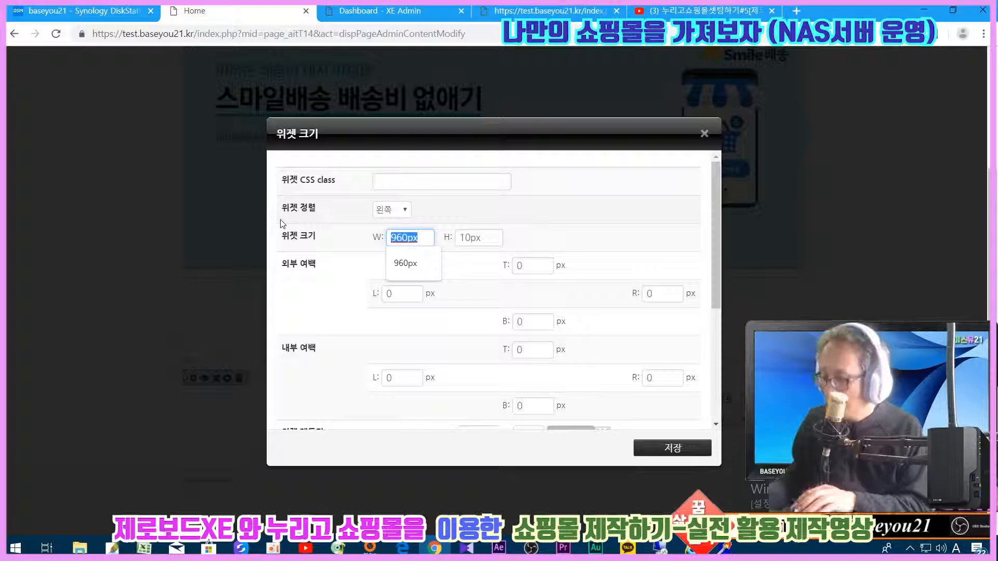
type("98")
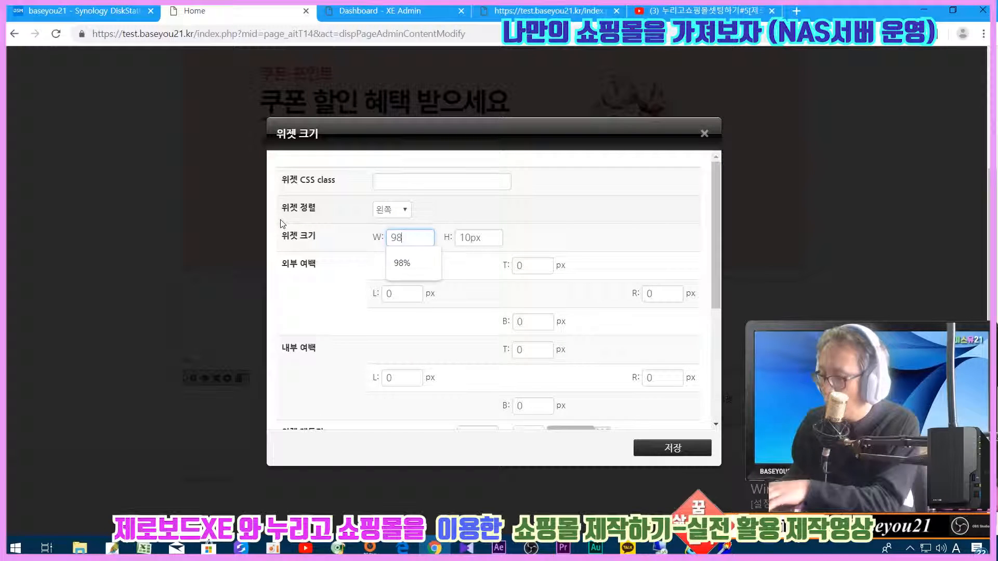
type("%")
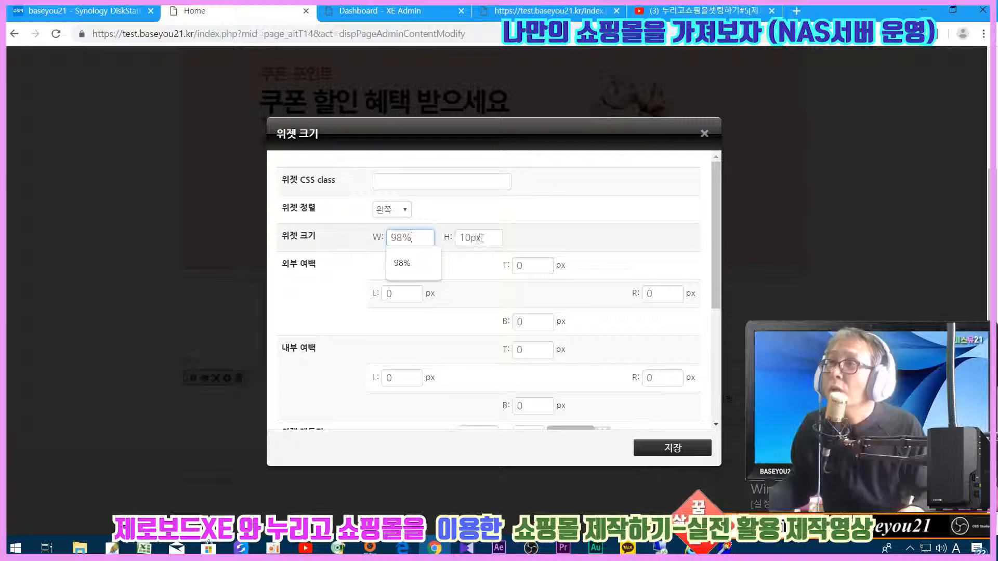
key("Tab")
key("BackSpace")
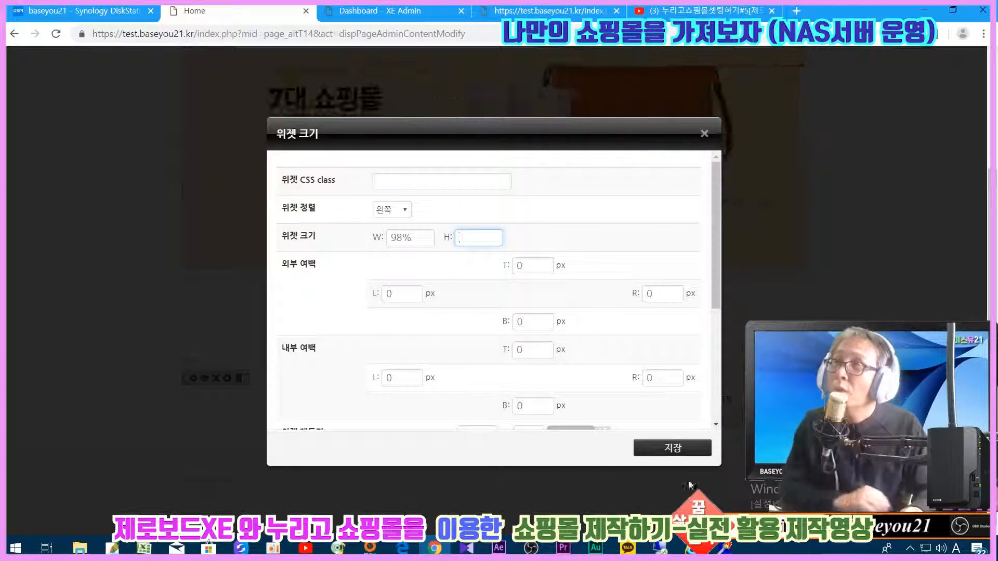
left_click(685, 453)
scroll(685, 453, "down", 9)
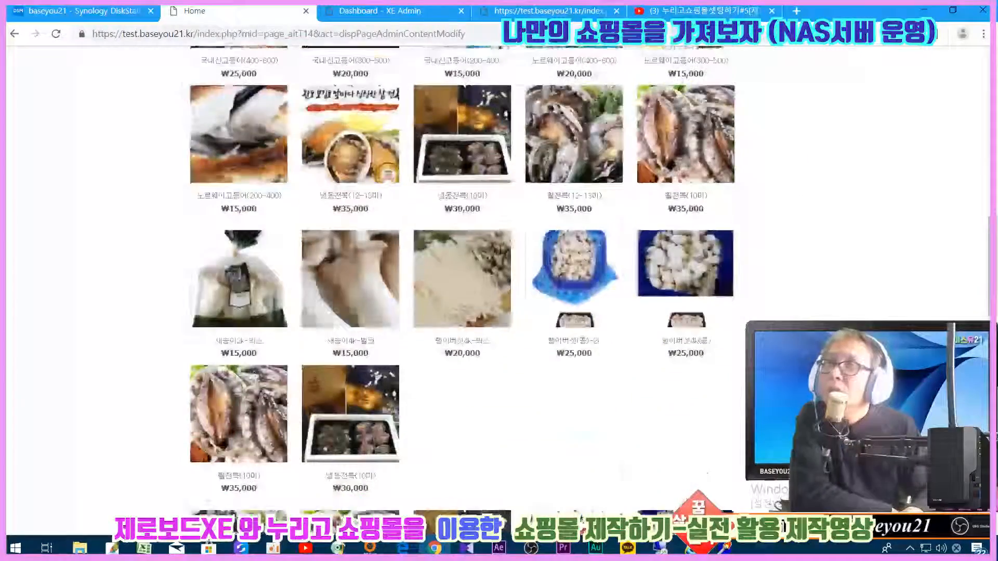
scroll(685, 454, "up", 5)
scroll(185, 495, "up", 2)
scroll(185, 495, "down", 10)
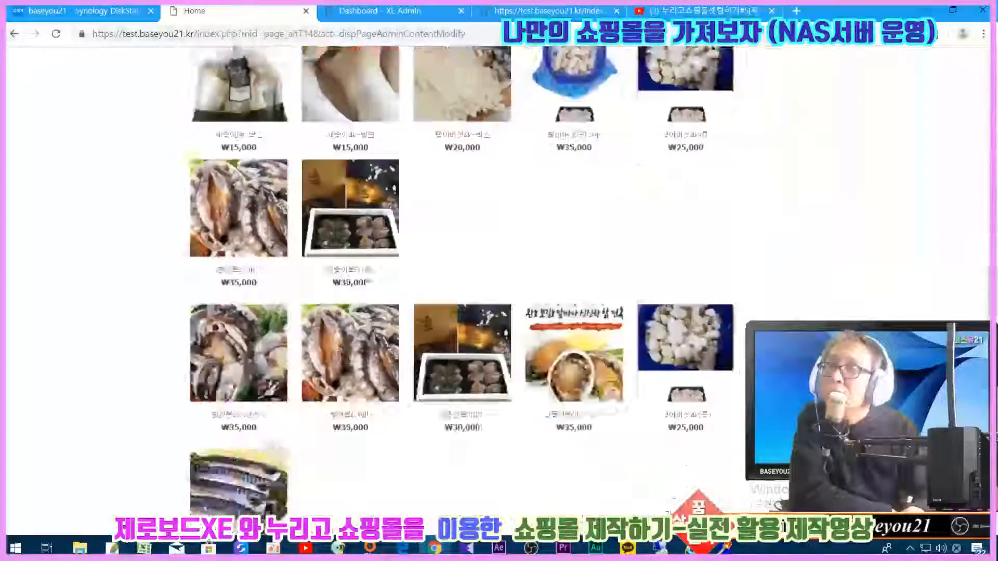
scroll(185, 495, "down", 2)
left_click(718, 416)
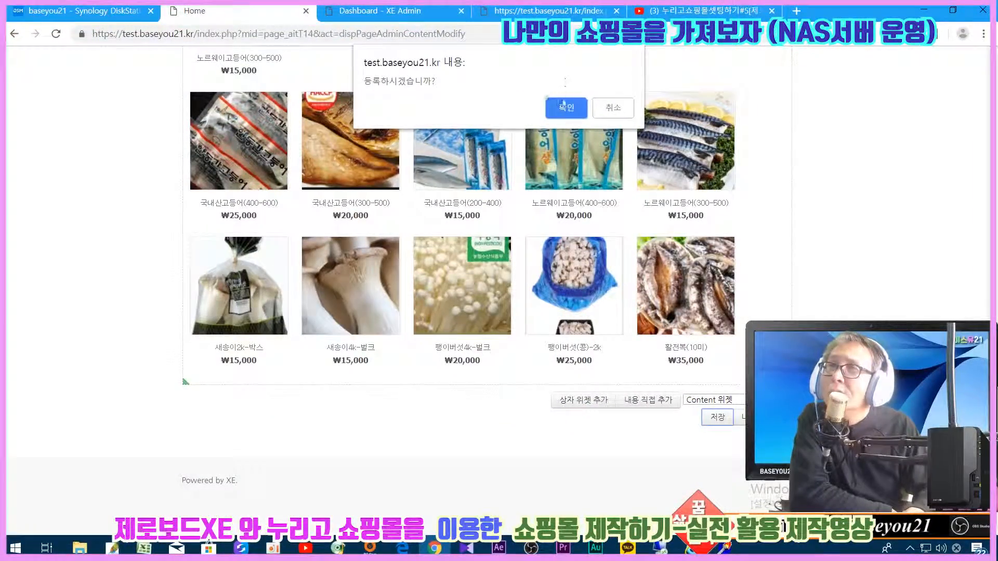
- Confirm the page layout save and scroll back to the product widget
left_click(562, 100)
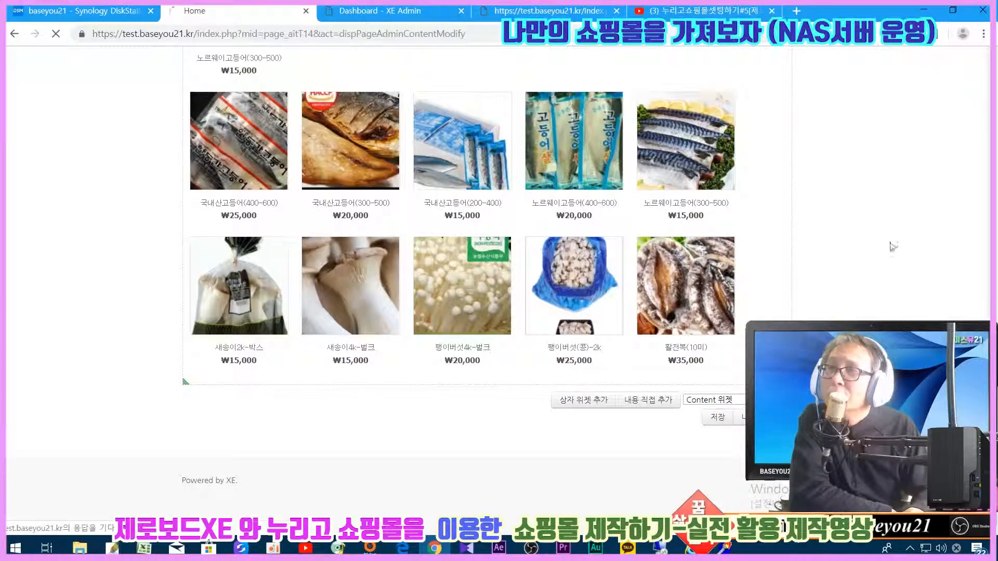
scroll(875, 271, "down", 15)
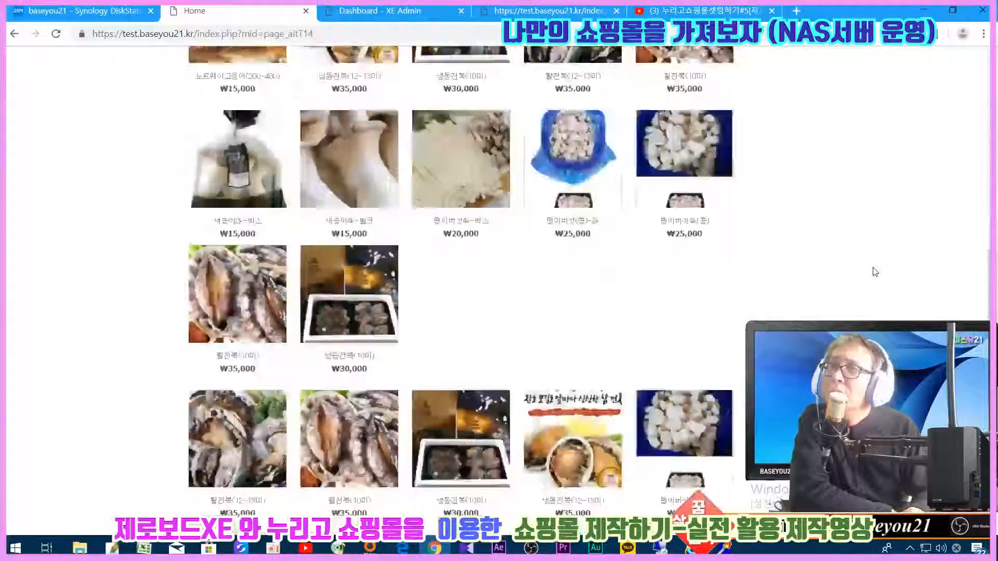
scroll(875, 271, "up", 10)
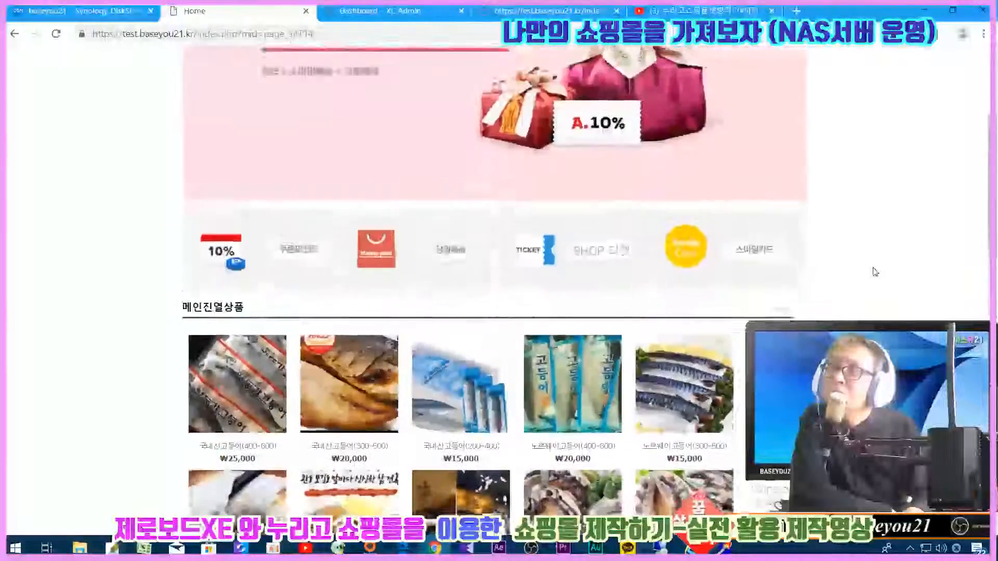
scroll(875, 271, "down", 8)
scroll(875, 271, "down", 7)
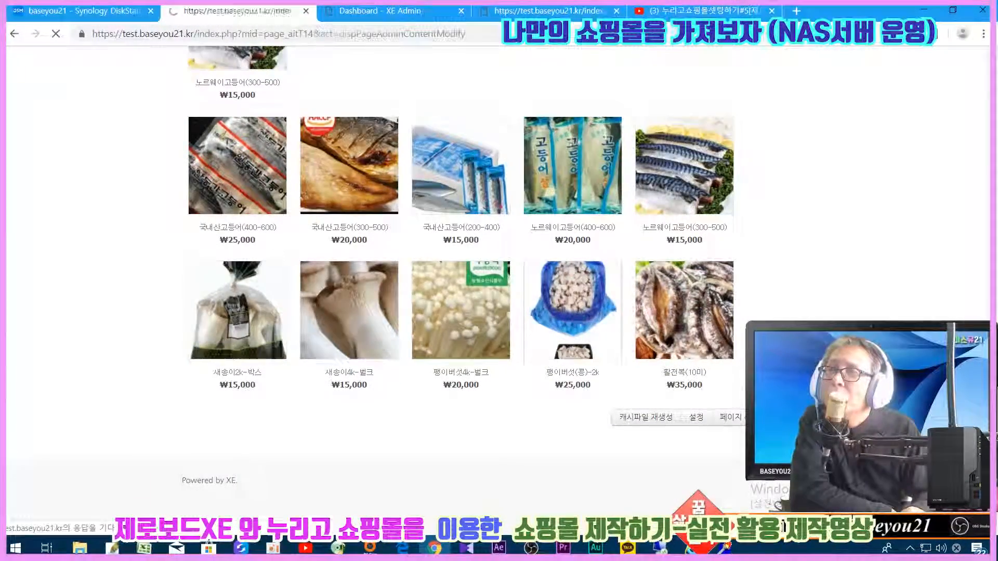
scroll(743, 165, "down", 8)
scroll(743, 165, "up", 3)
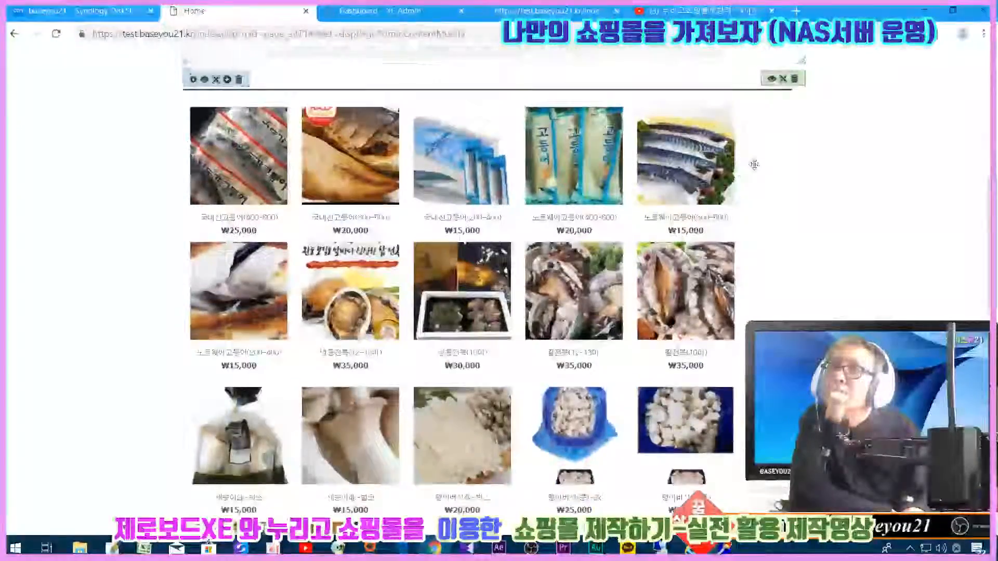
- Set the 메인진열상품 widget's inner padding to 5
left_click(773, 205)
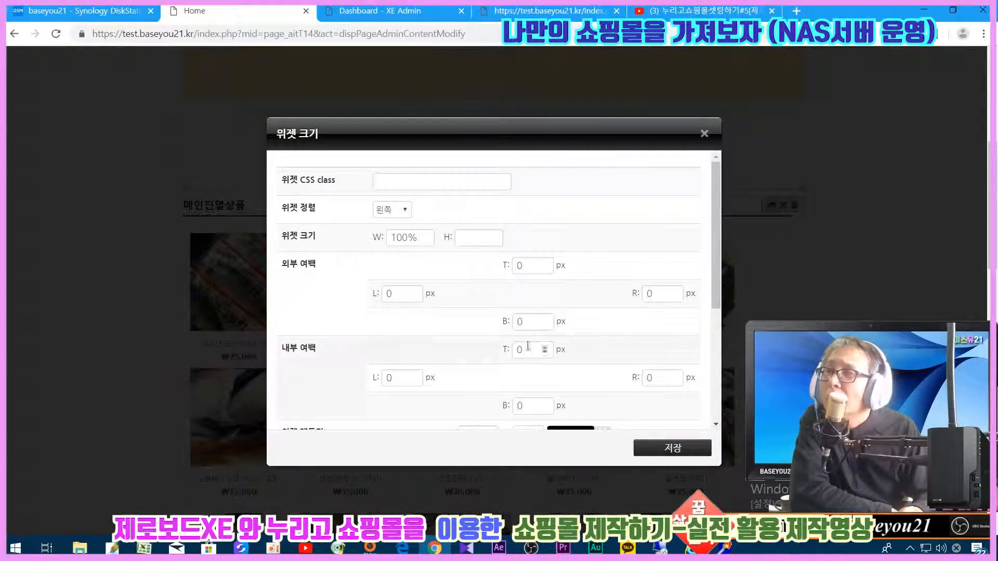
left_click(373, 383)
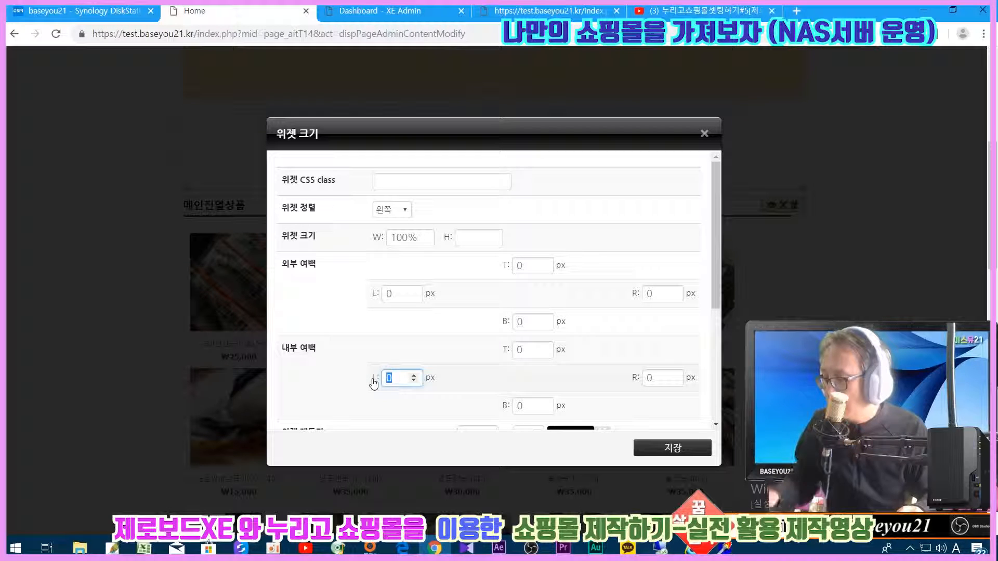
left_click(525, 350)
type("5")
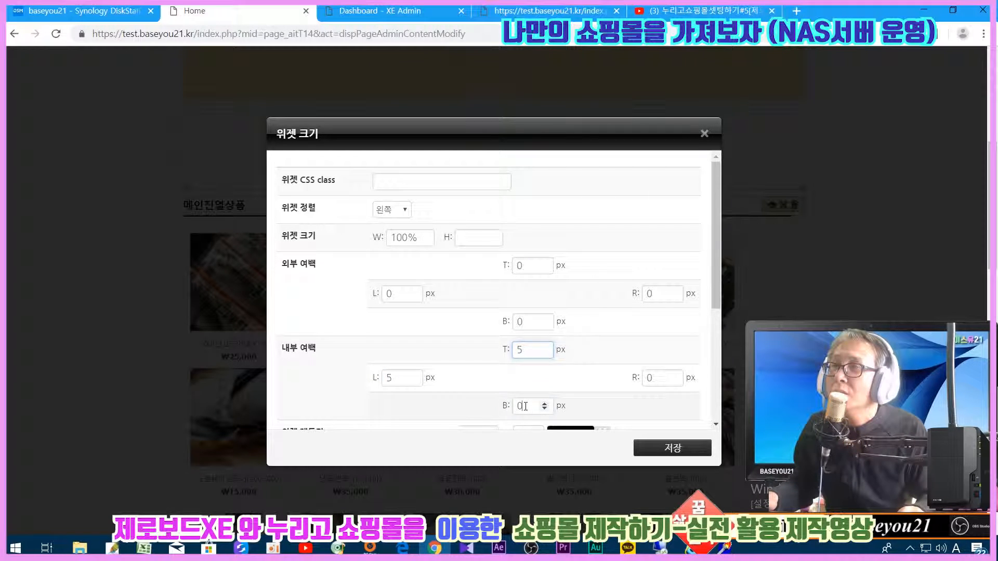
left_click(525, 406)
type("5")
left_click(635, 380)
scroll(597, 382, "down", 4)
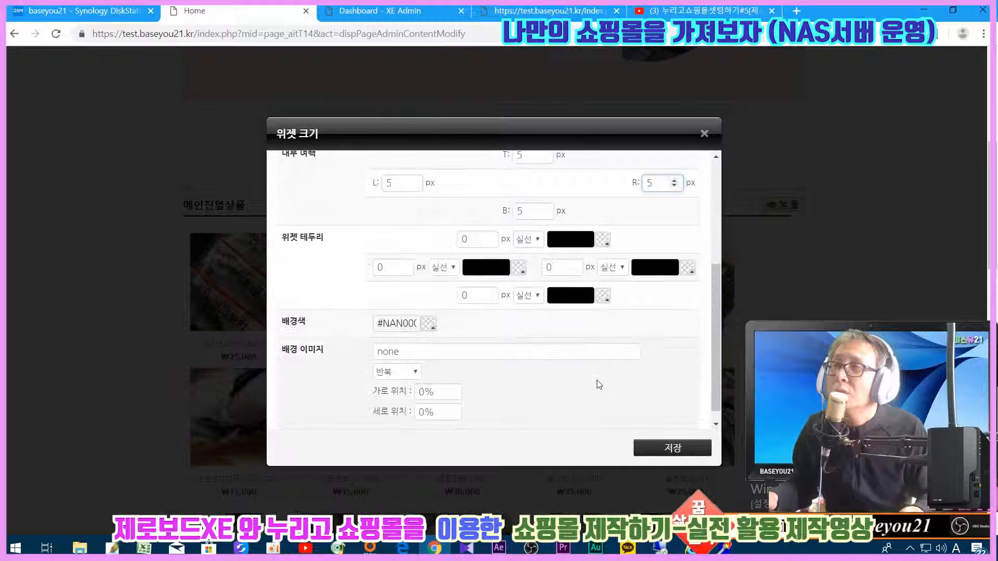
- Set the top, left and right border widths to 1px
left_click(422, 236)
type("1")
left_click(404, 268)
type("11")
left_click(561, 267)
type("1")
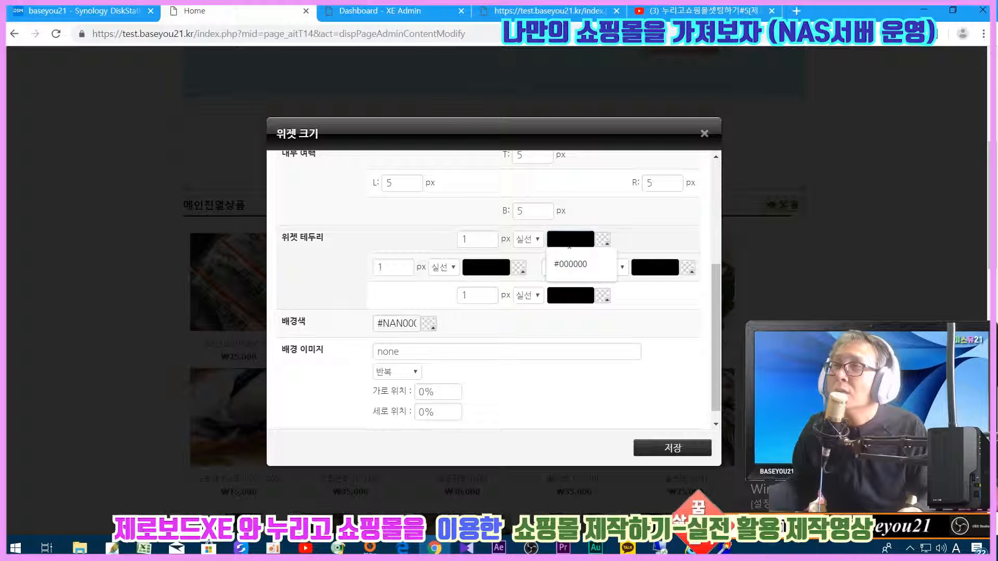
- Set the border colours to #bbbbbb and apply the padding and border settings
double_click(574, 239)
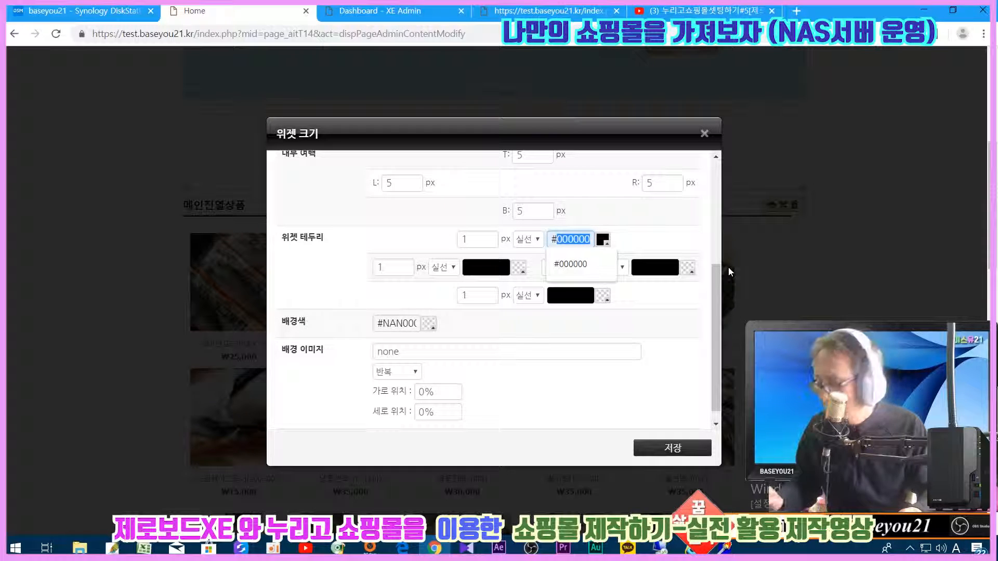
type("bbbbbb")
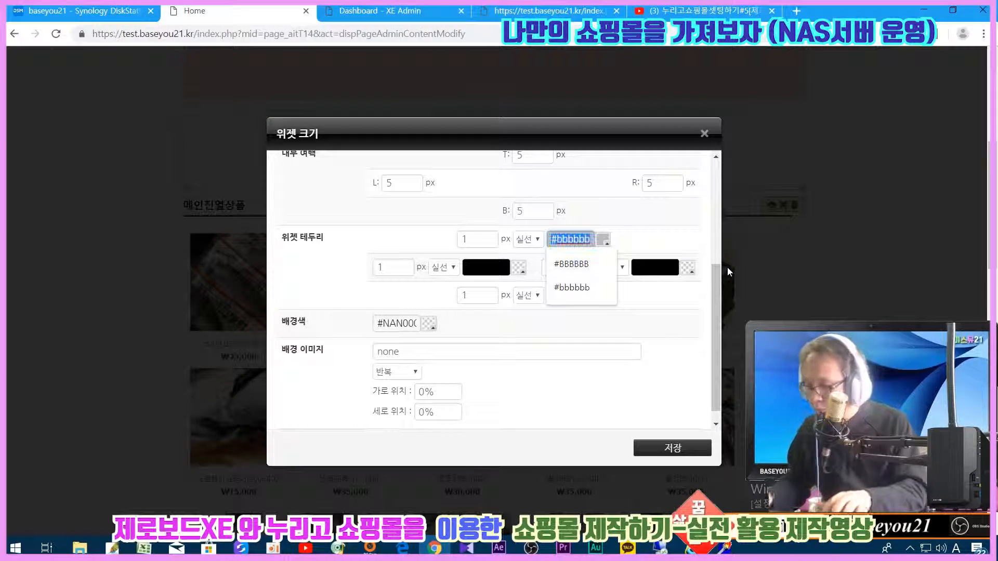
left_click(486, 267)
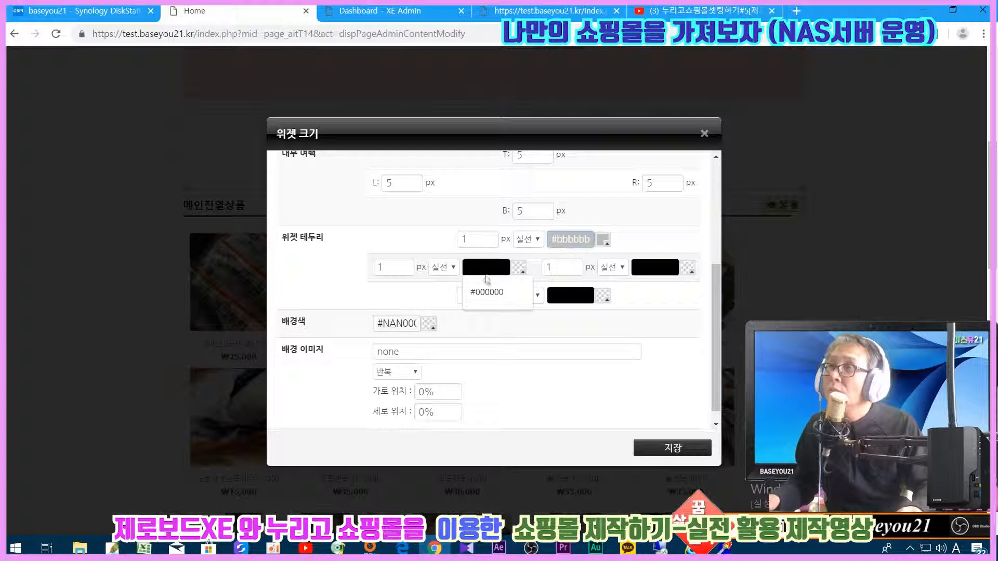
left_click(483, 290)
left_click_drag(467, 266, 710, 275)
type("#bbbbbb")
left_click(655, 268)
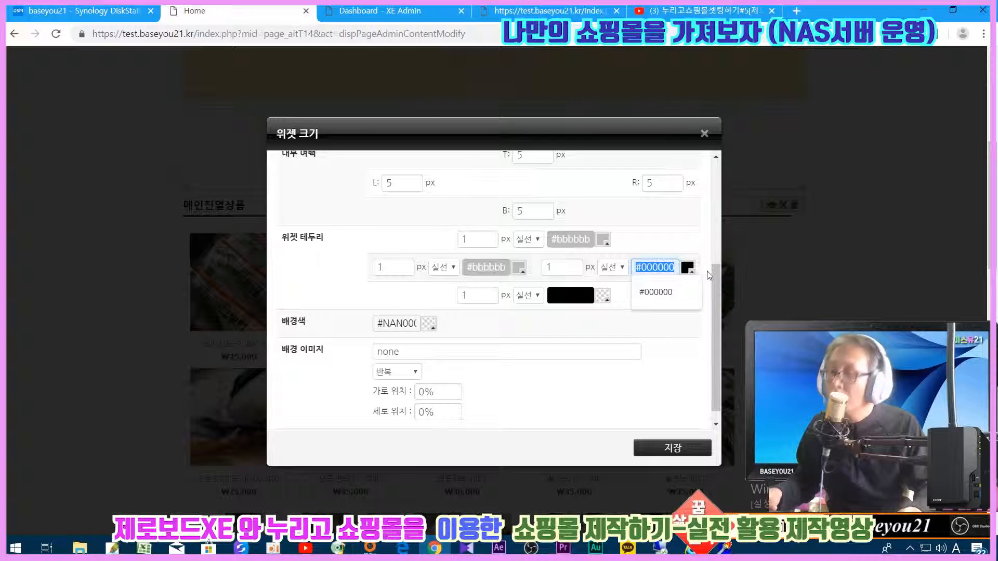
type("#bbbbbb")
left_click(570, 295)
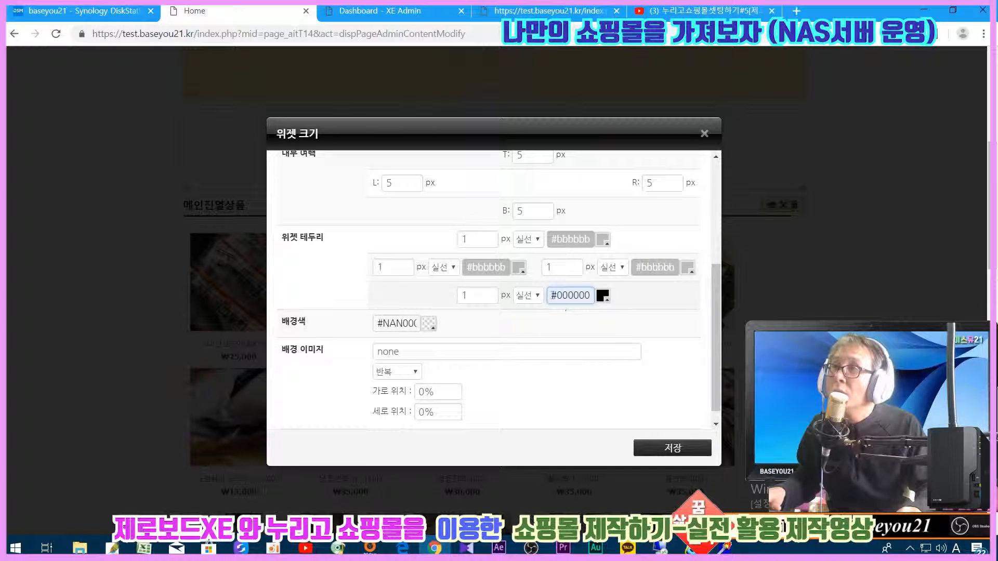
left_click(673, 448)
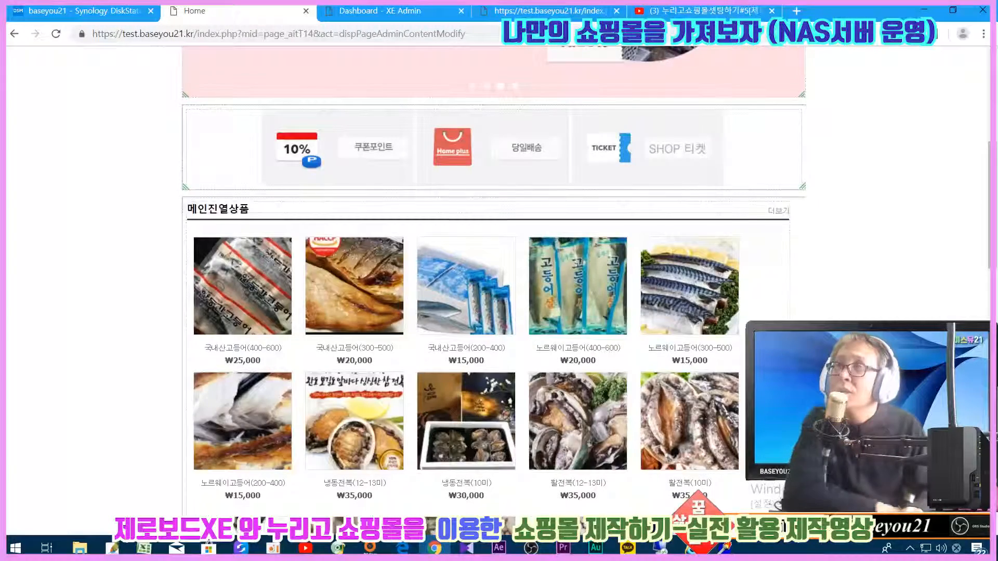
- Scroll to the bottom of the page editor and save the homepage layout with 저장
scroll(494, 291, "down", 5)
scroll(494, 291, "up", 8)
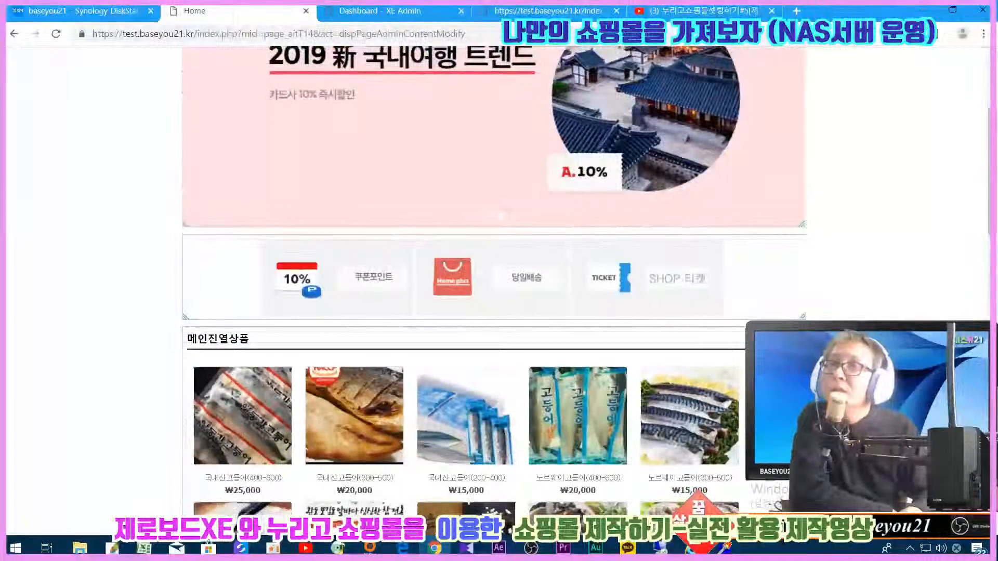
scroll(494, 291, "down", 10)
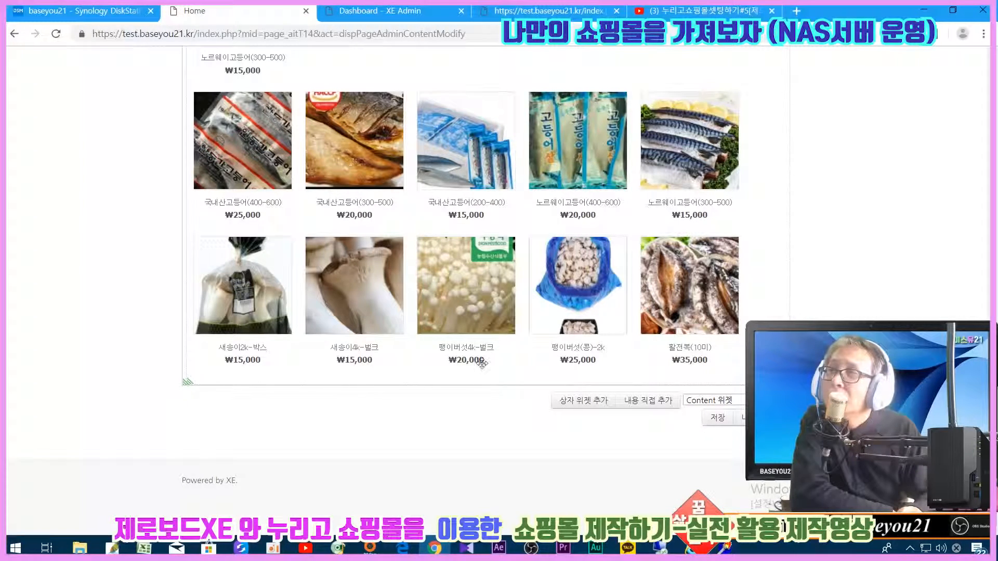
scroll(214, 255, "up", 8)
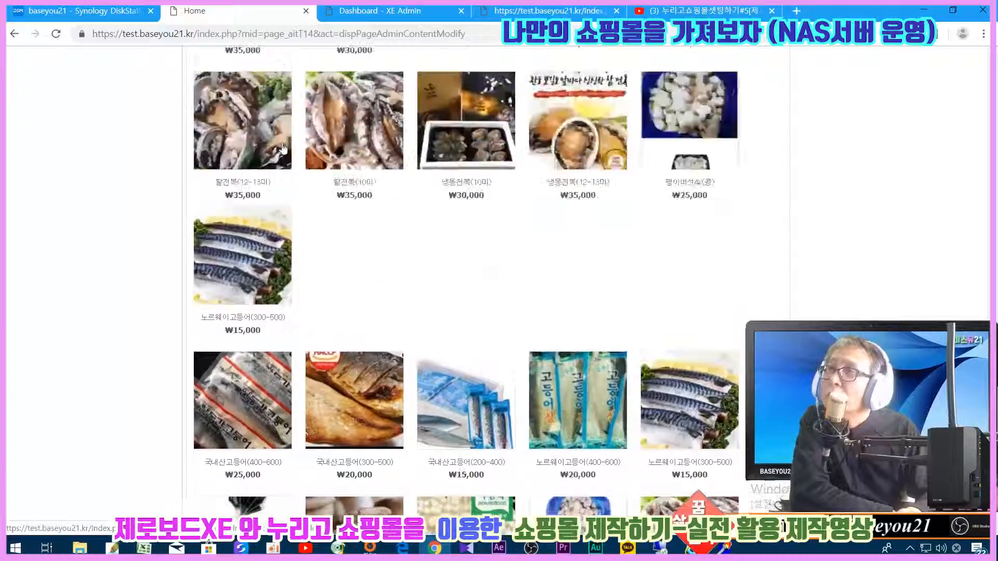
scroll(487, 242, "down", 5)
scroll(486, 242, "down", 4)
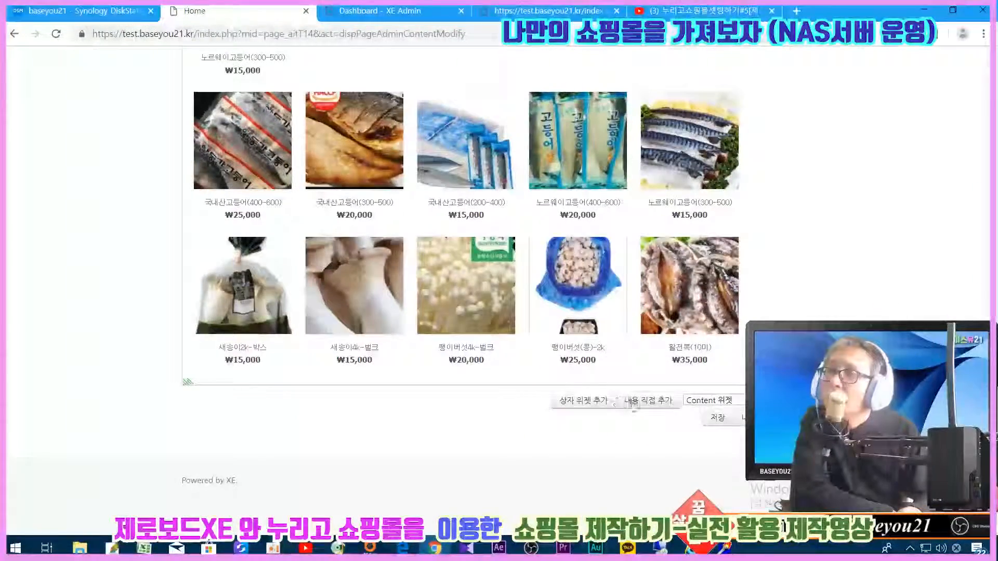
left_click(704, 416)
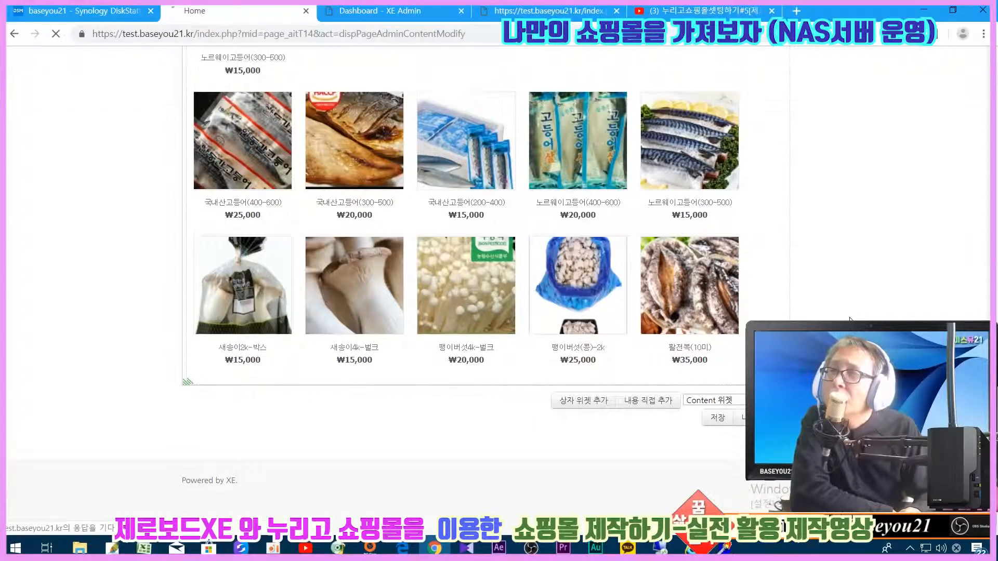
- Scroll through the saved homepage to review the bordered product grid and listings below it
scroll(850, 320, "down", 10)
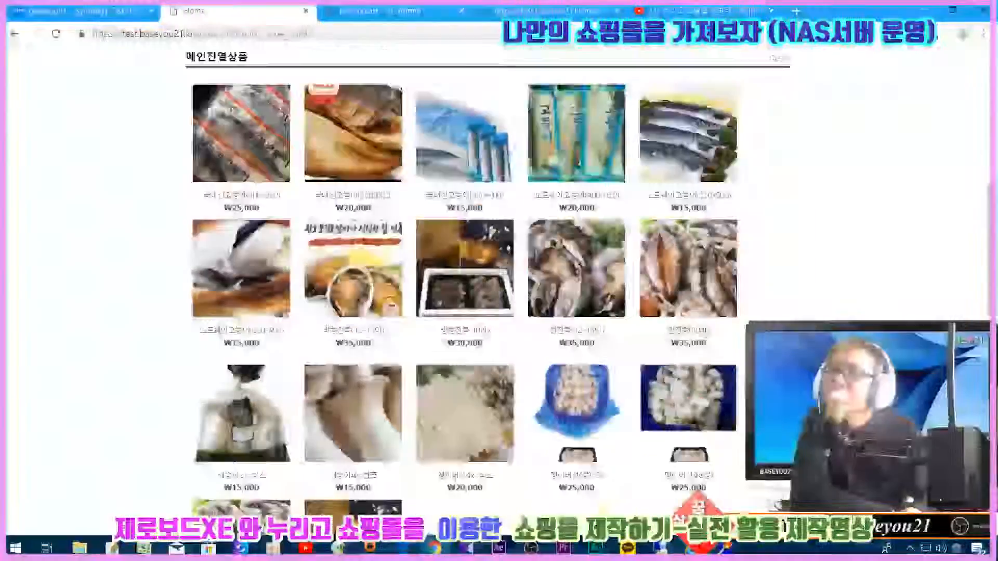
scroll(172, 303, "down", 7)
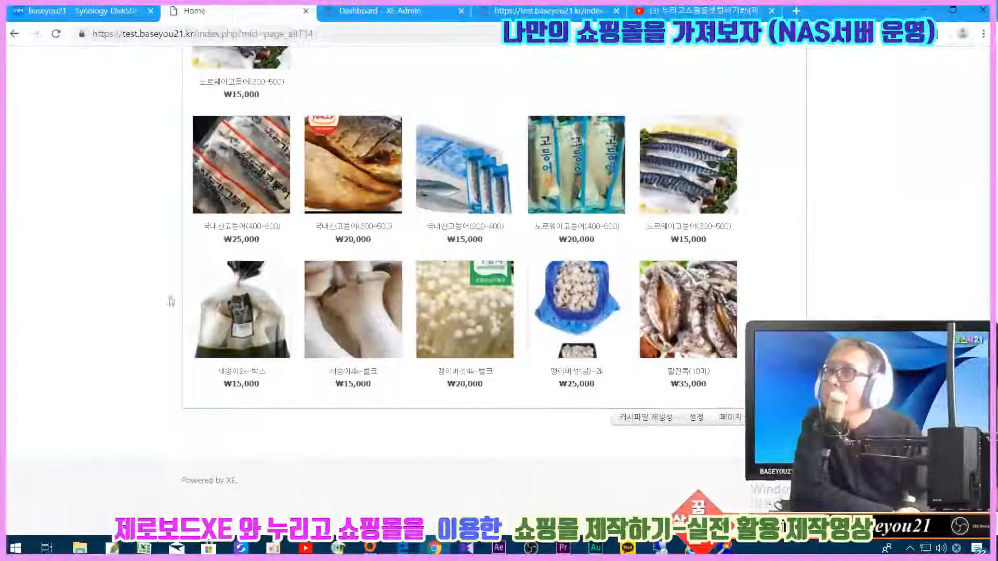
scroll(196, 250, "up", 7)
scroll(196, 248, "up", 6)
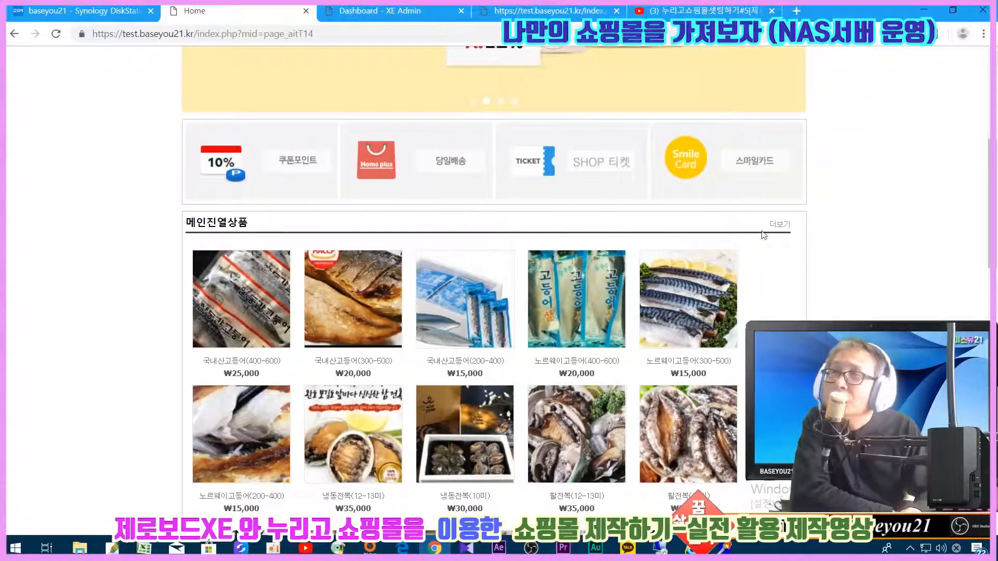
scroll(816, 251, "down", 10)
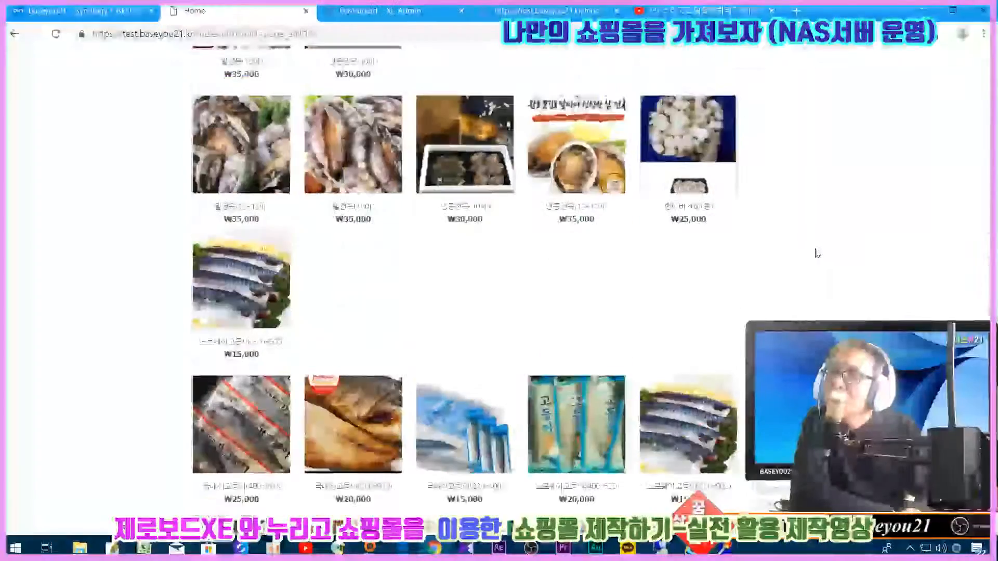
scroll(814, 291, "down", 1)
scroll(814, 294, "up", 14)
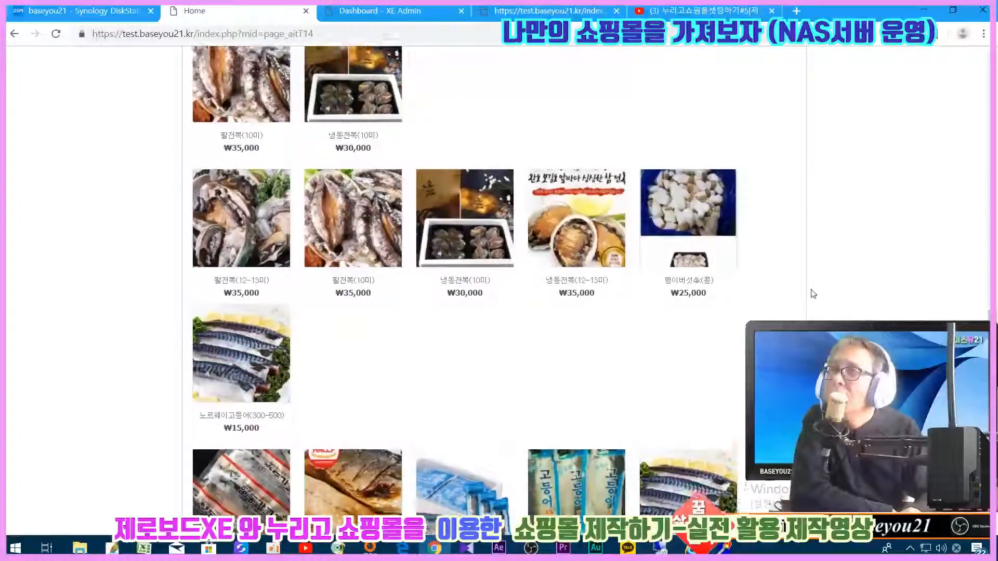
scroll(814, 294, "up", 8)
scroll(814, 294, "down", 6)
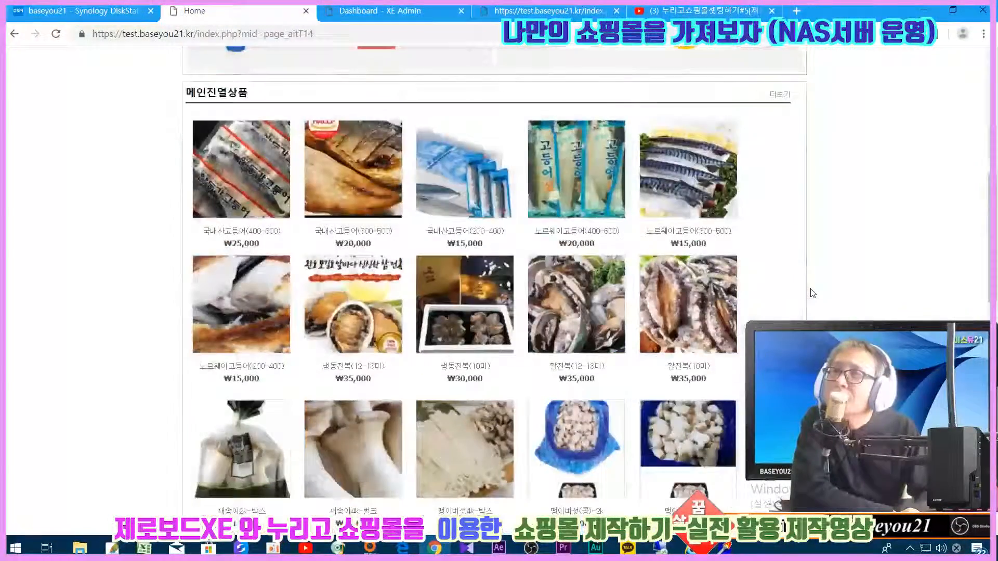
scroll(814, 293, "up", 4)
scroll(813, 292, "down", 4)
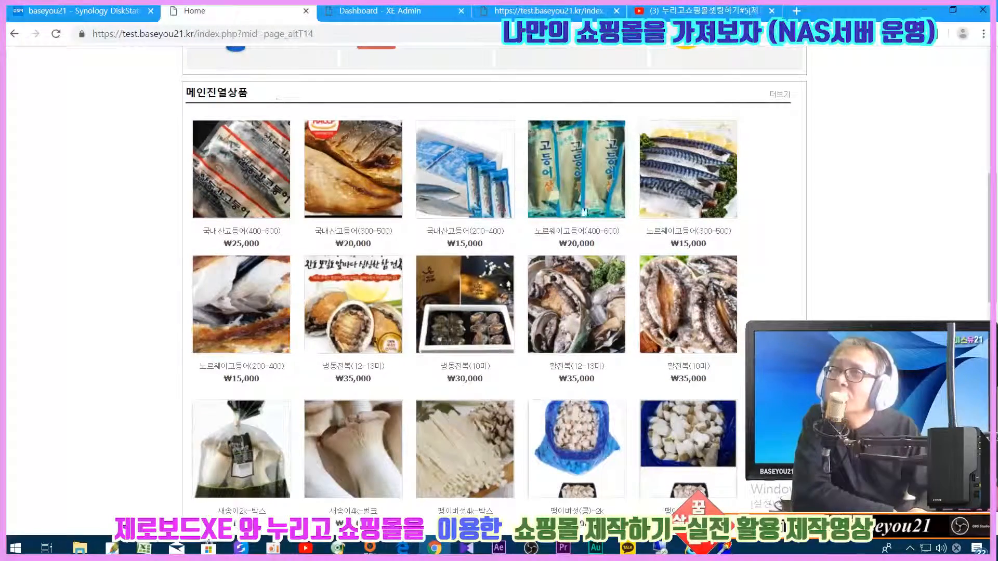
scroll(717, 250, "down", 10)
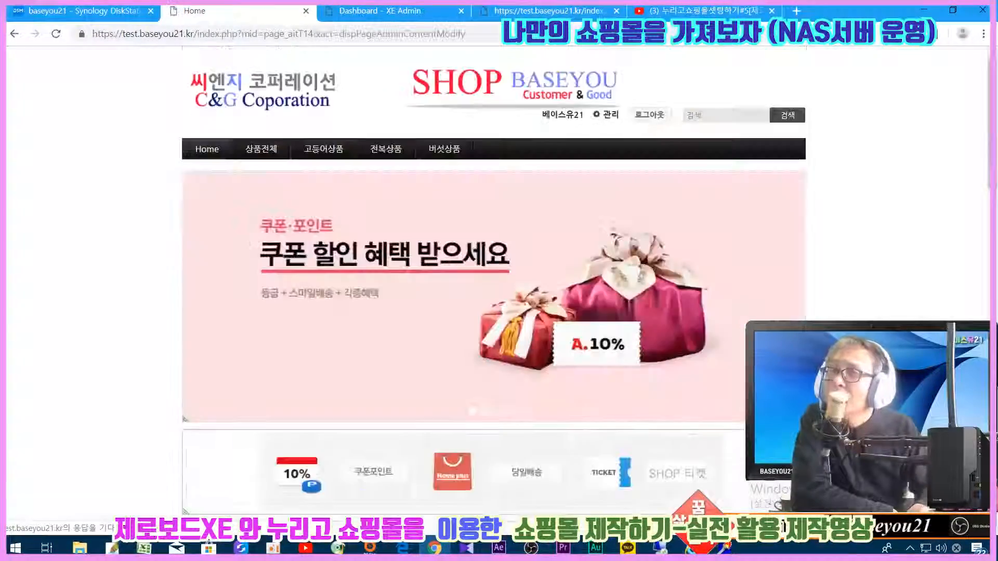
scroll(465, 260, "down", 10)
scroll(236, 312, "down", 6)
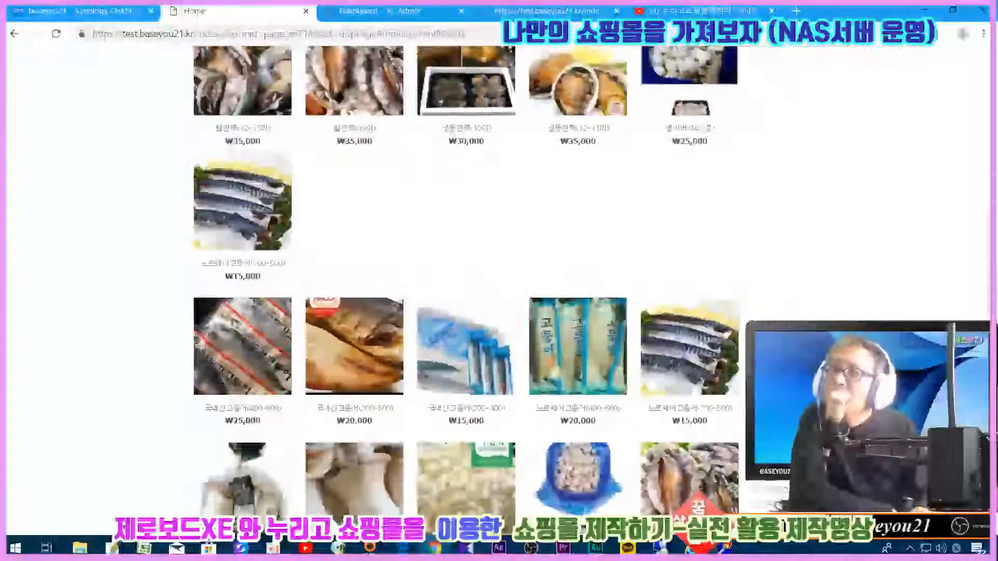
scroll(229, 348, "up", 14)
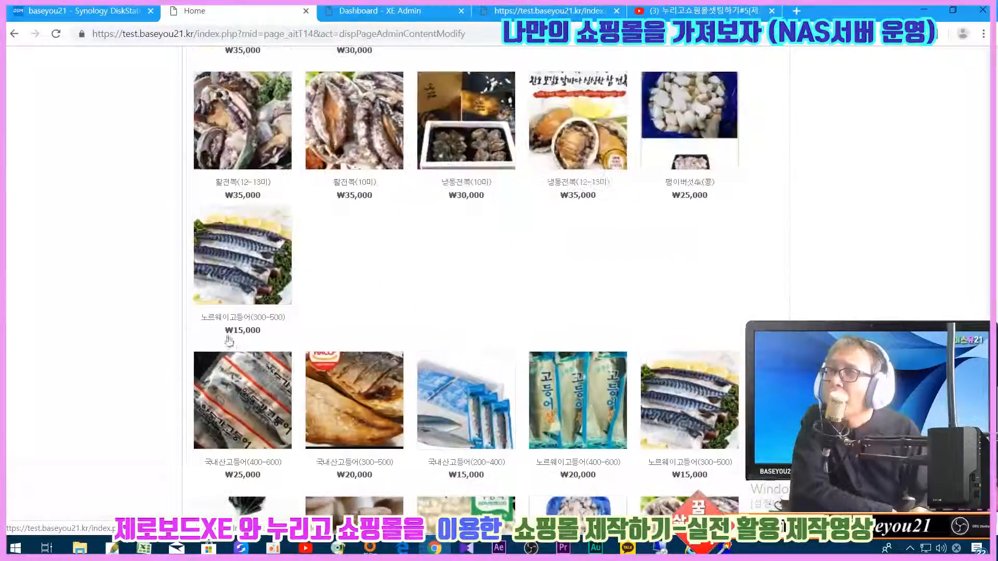
scroll(421, 411, "up", 4)
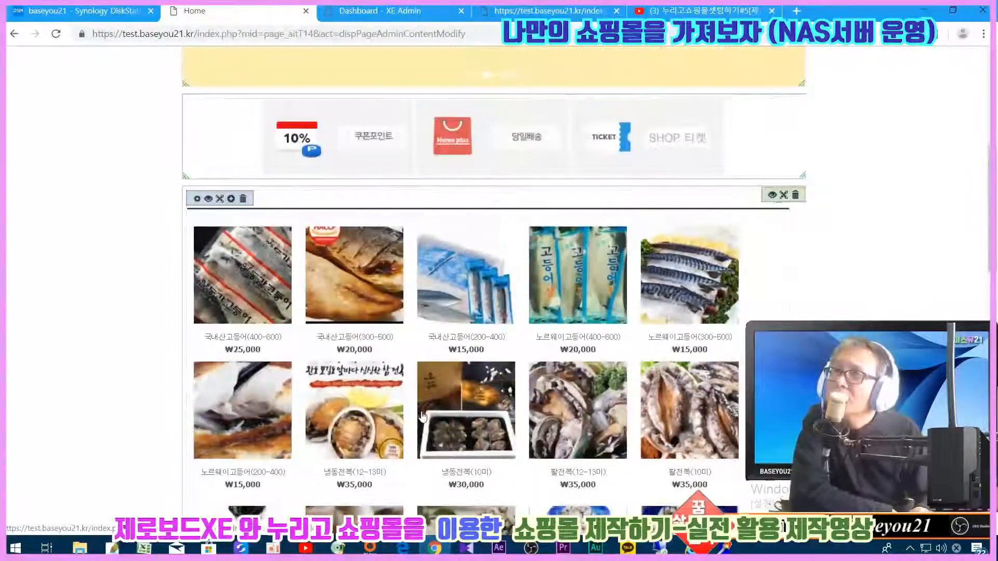
scroll(421, 412, "down", 5)
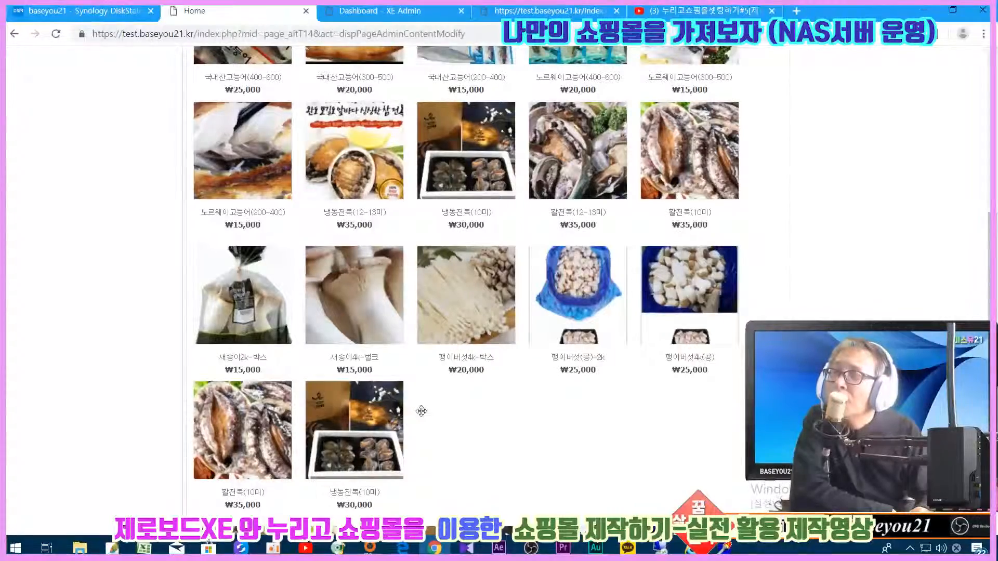
scroll(490, 404, "down", 9)
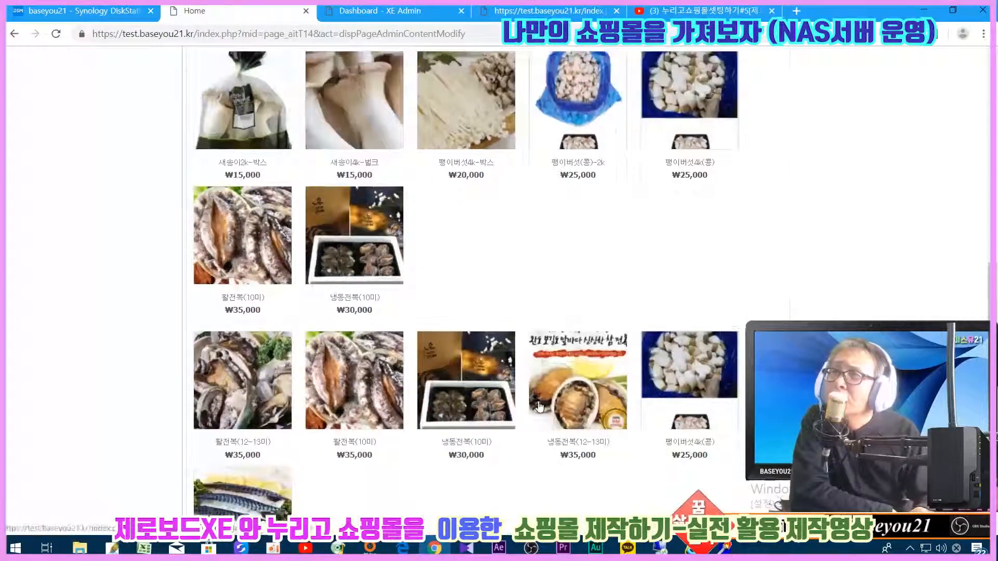
scroll(539, 406, "down", 5)
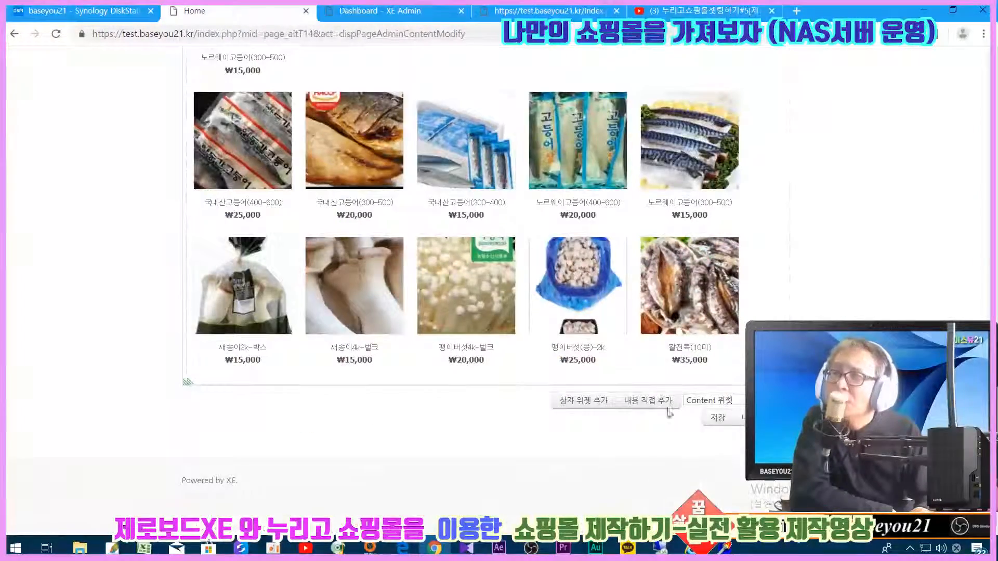
- Insert a 상품진열위젯 widget using the 심플 상품진열 스킨(simple) skin
left_click(723, 401)
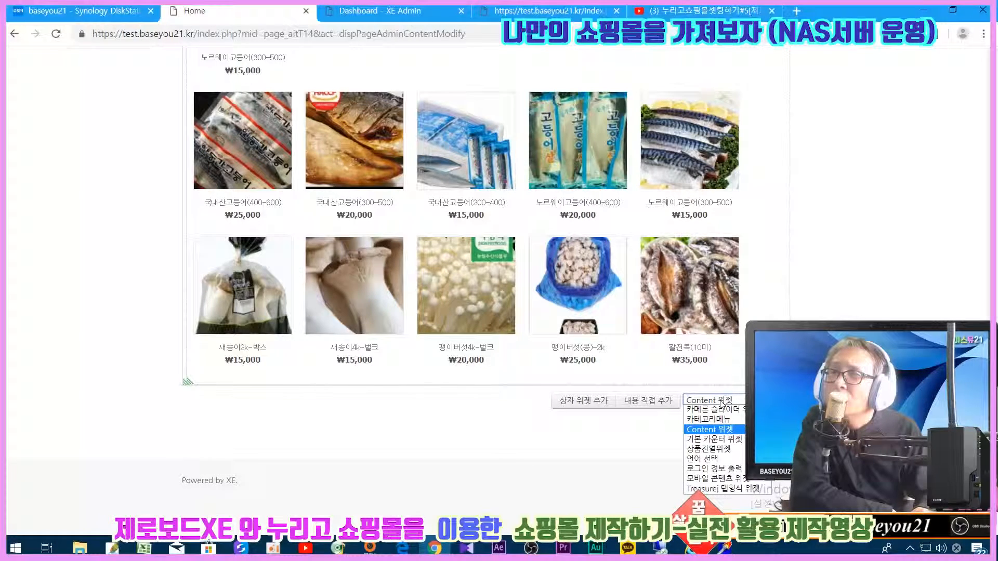
left_click(710, 450)
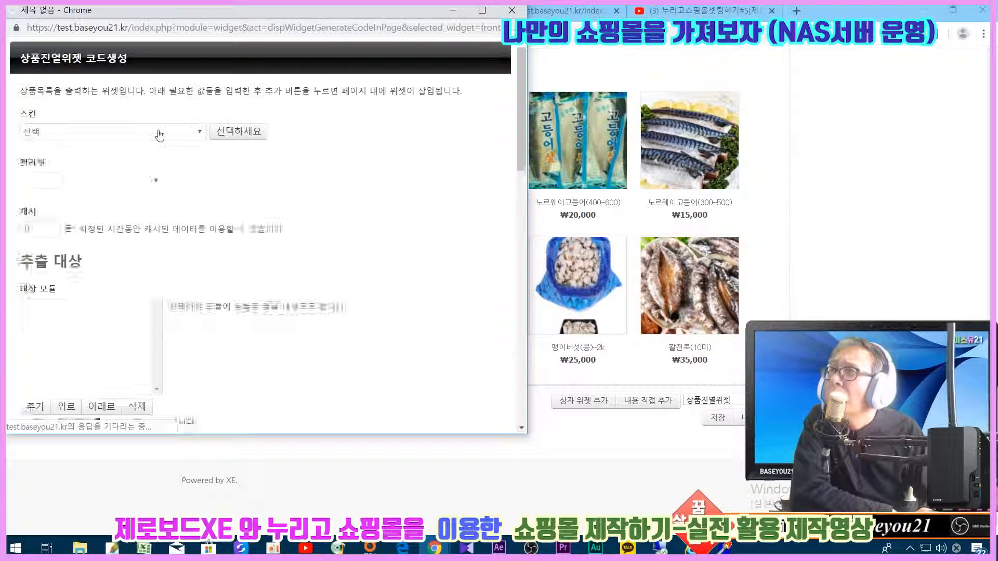
left_click(124, 132)
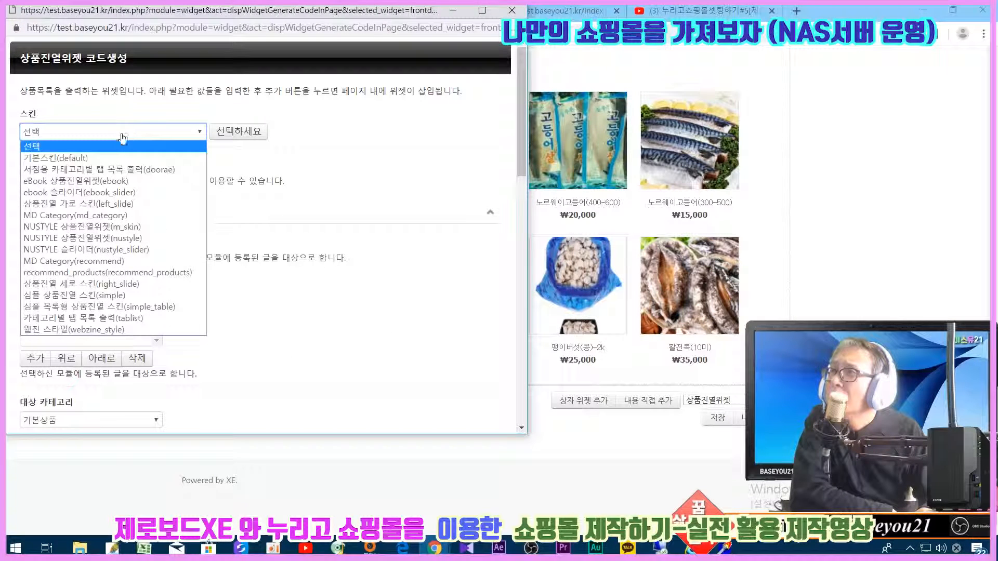
left_click(73, 295)
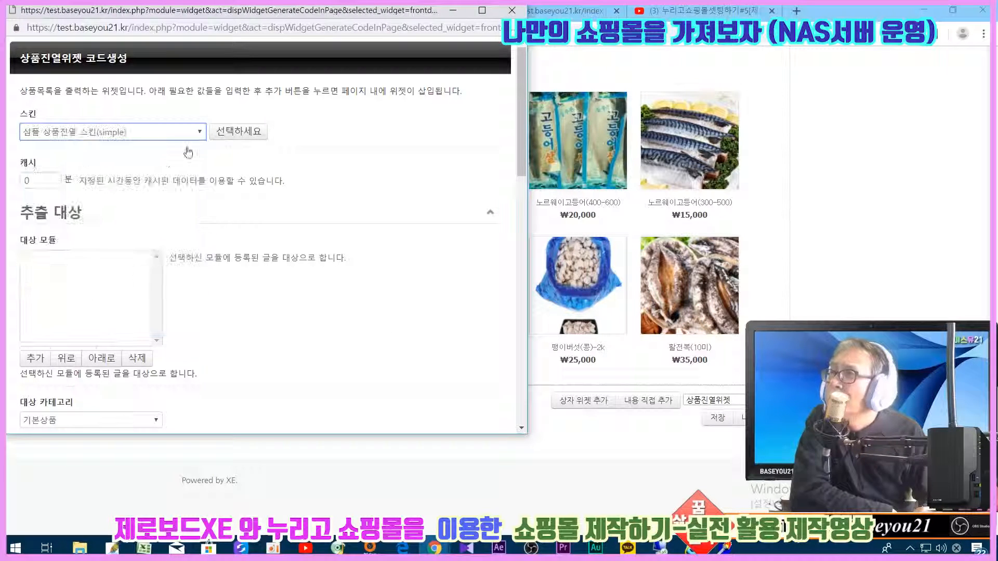
left_click(225, 133)
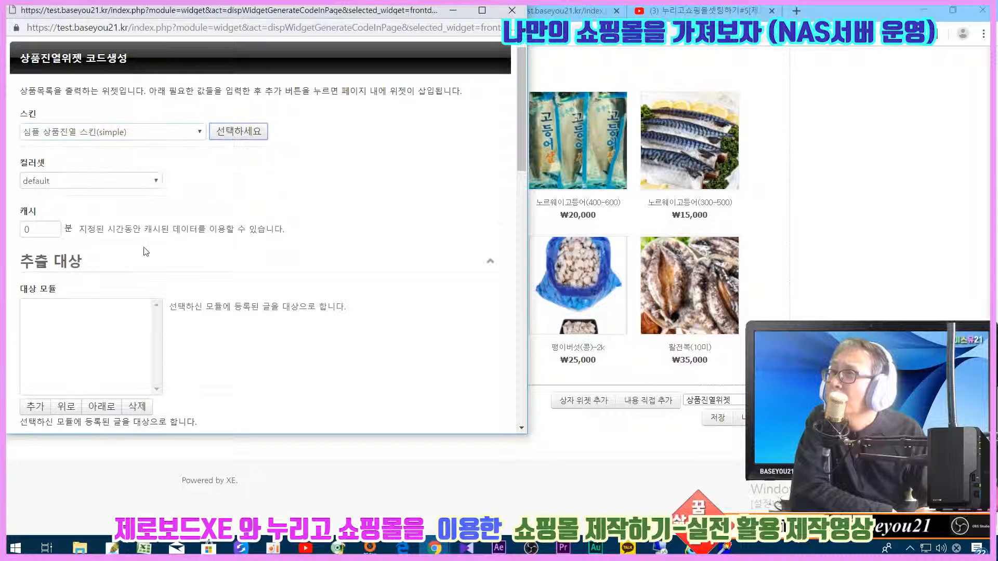
- Add 버섯상품 as the widget's target module, then go to the admin product list
left_click(33, 404)
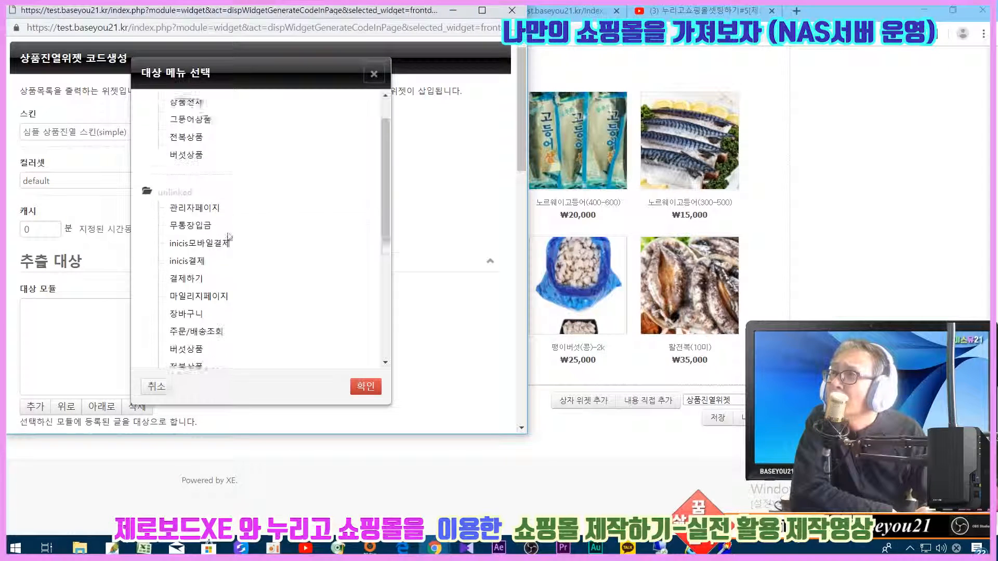
scroll(229, 237, "down", 5)
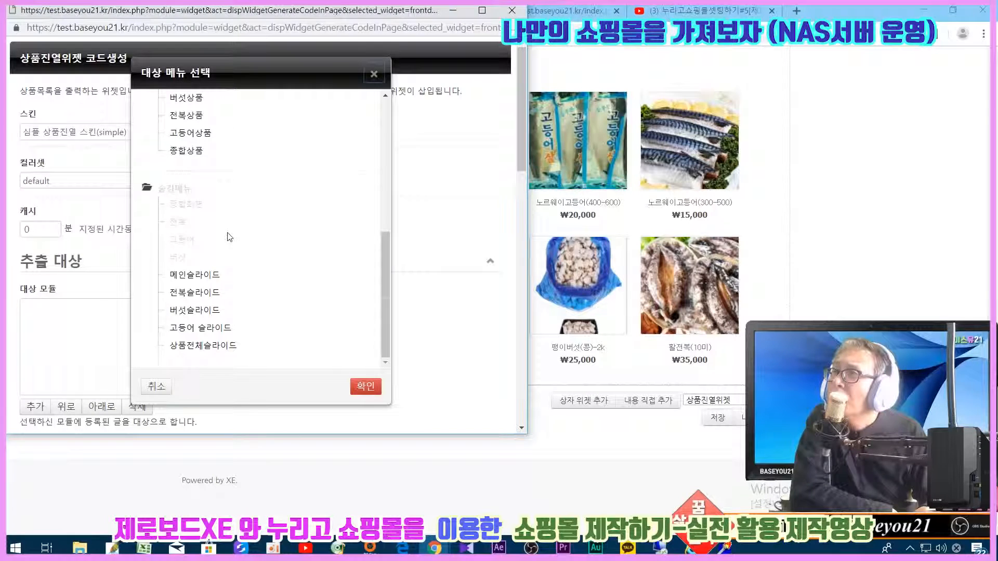
scroll(230, 236, "up", 3)
left_click(192, 233)
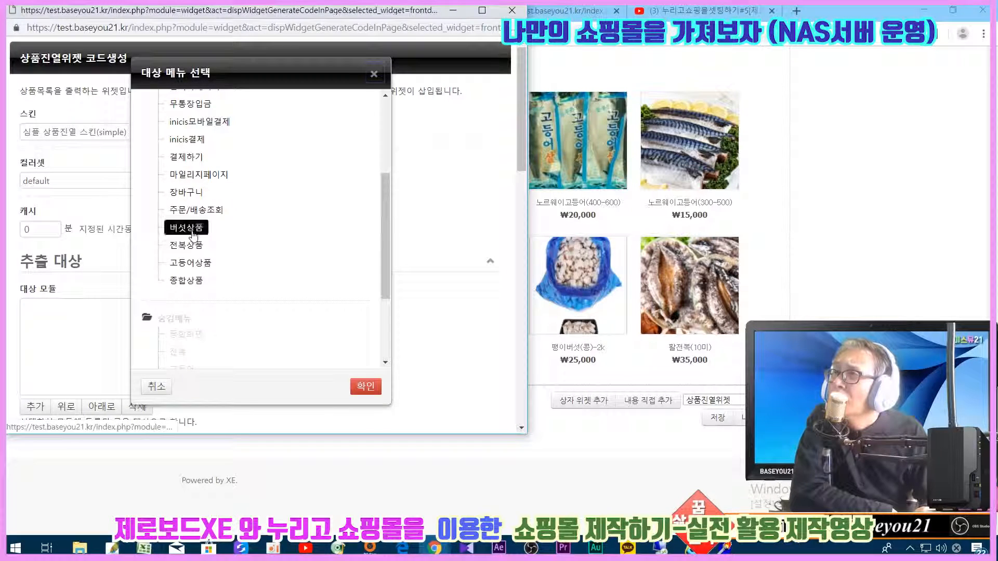
left_click(359, 386)
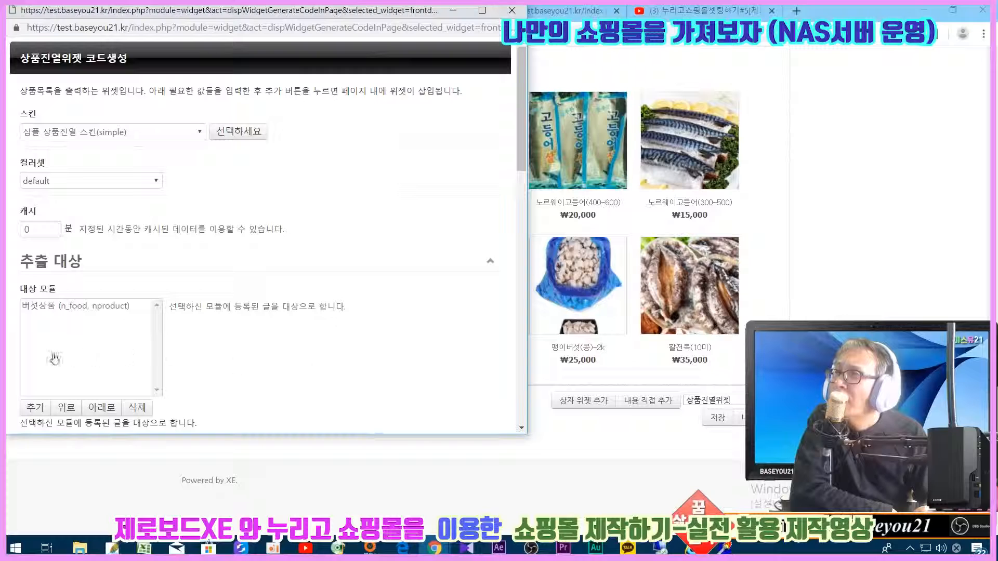
scroll(55, 359, "down", 3)
left_click(61, 328)
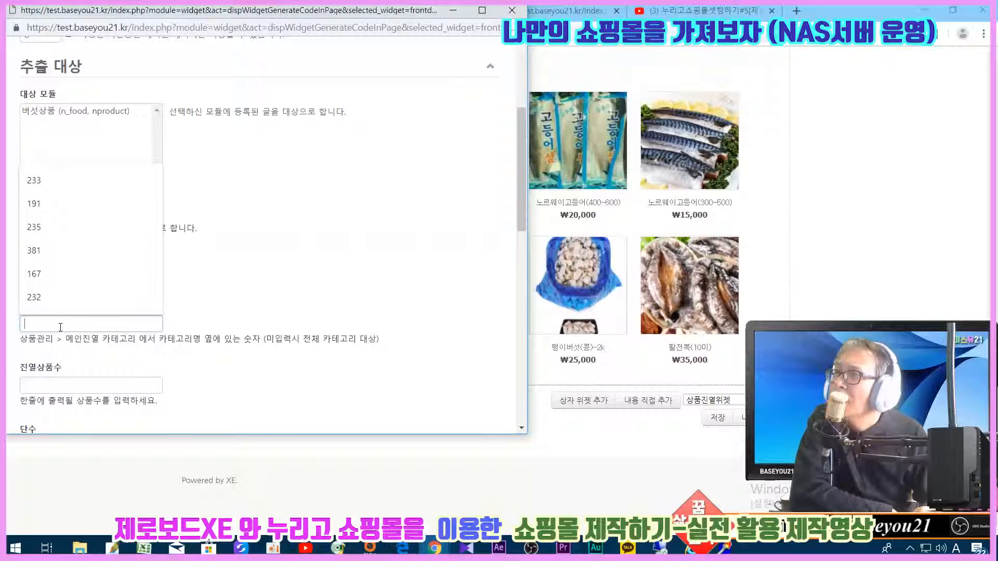
left_click(218, 327)
left_click(104, 326)
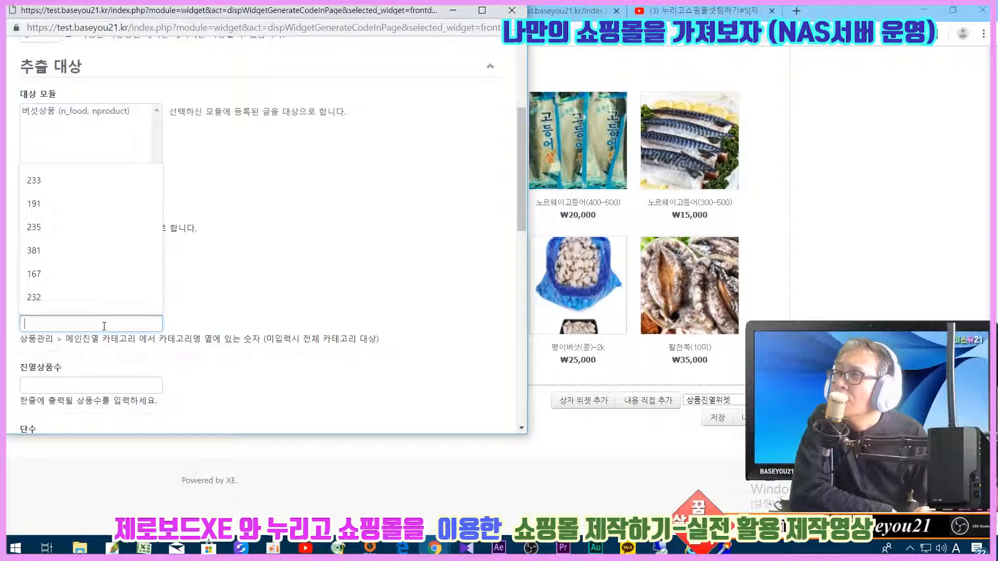
left_click(235, 315)
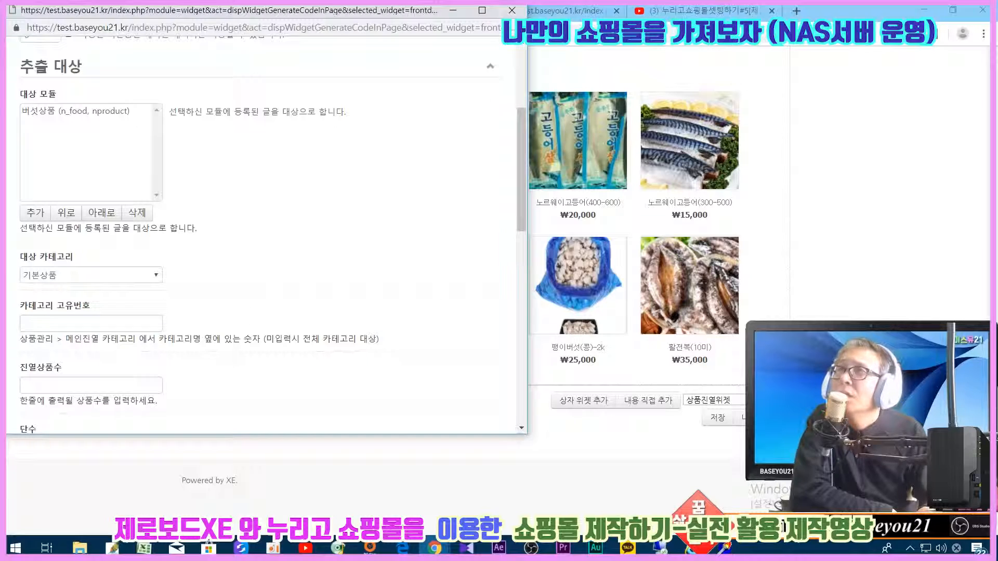
left_click(557, 11)
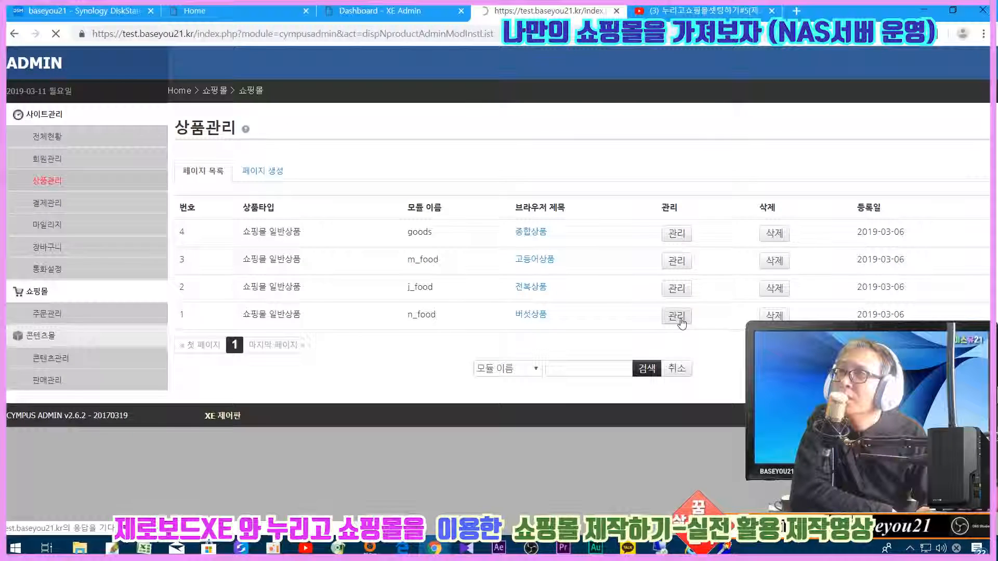
- Find the n_food 'best' main display category's ID, 418
left_click(355, 207)
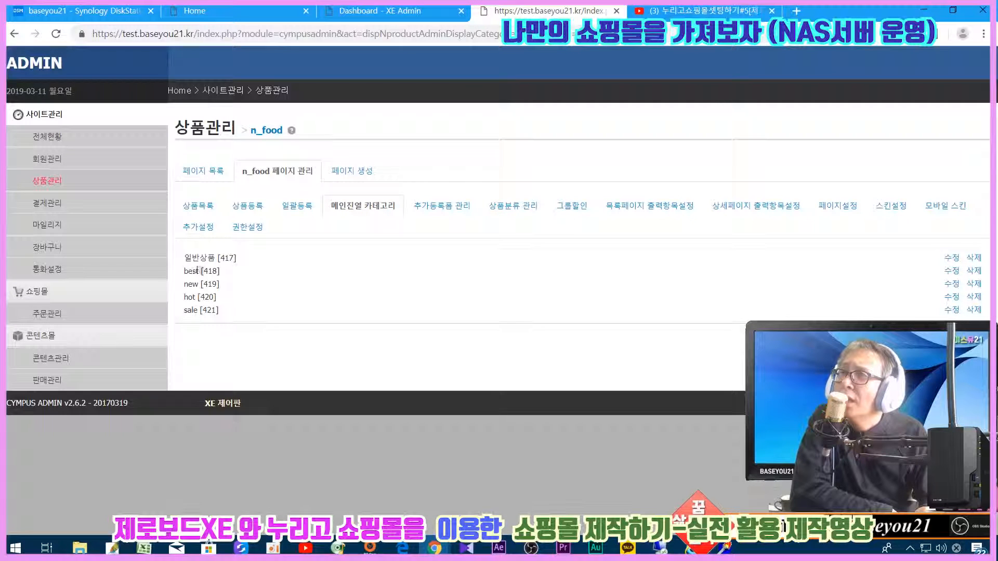
left_click_drag(215, 261, 244, 271)
left_click(203, 275)
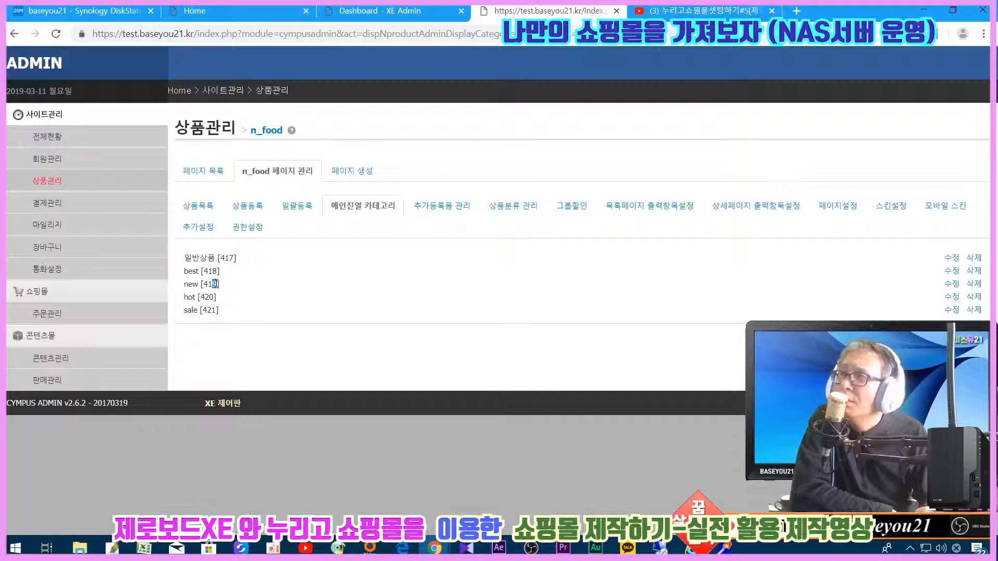
left_click_drag(202, 310, 216, 311)
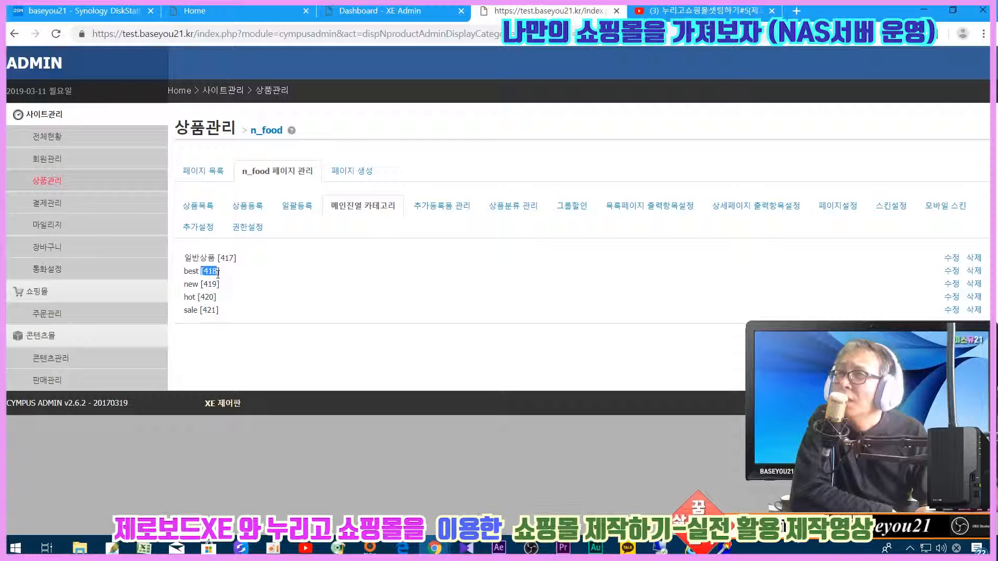
- Check the products in the best category under 상품목록, then return to the homepage editor
left_click(198, 206)
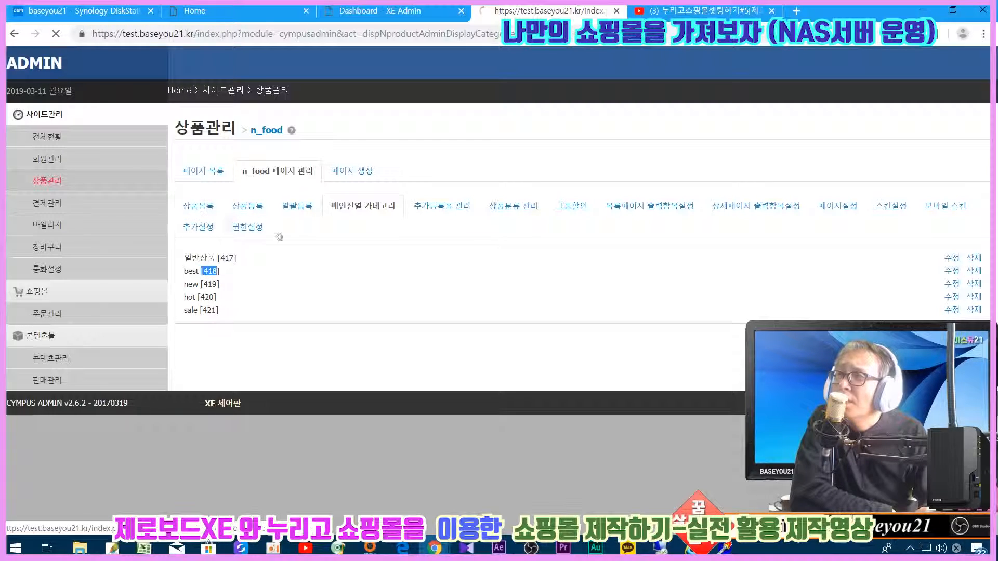
scroll(299, 250, "down", 10)
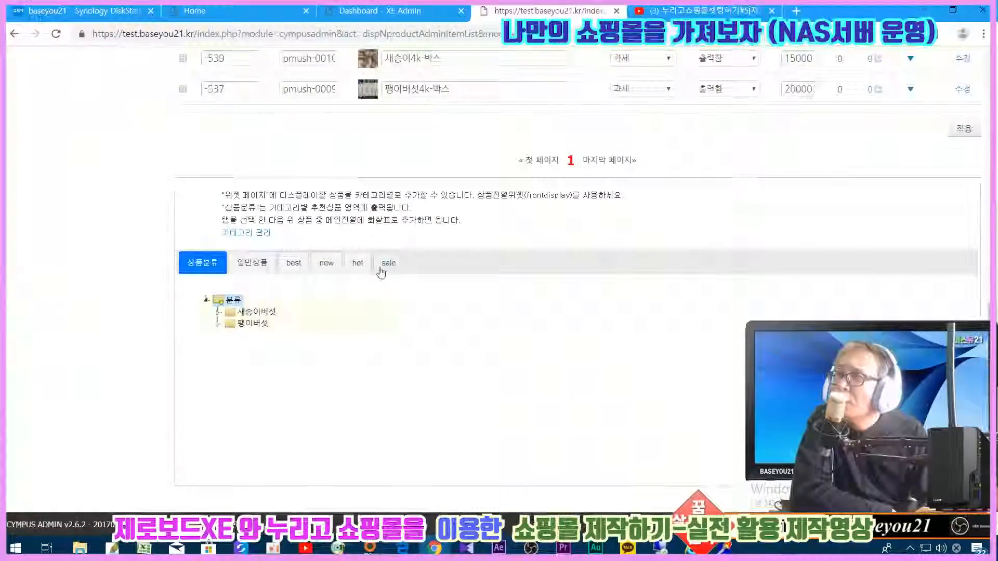
left_click(294, 264)
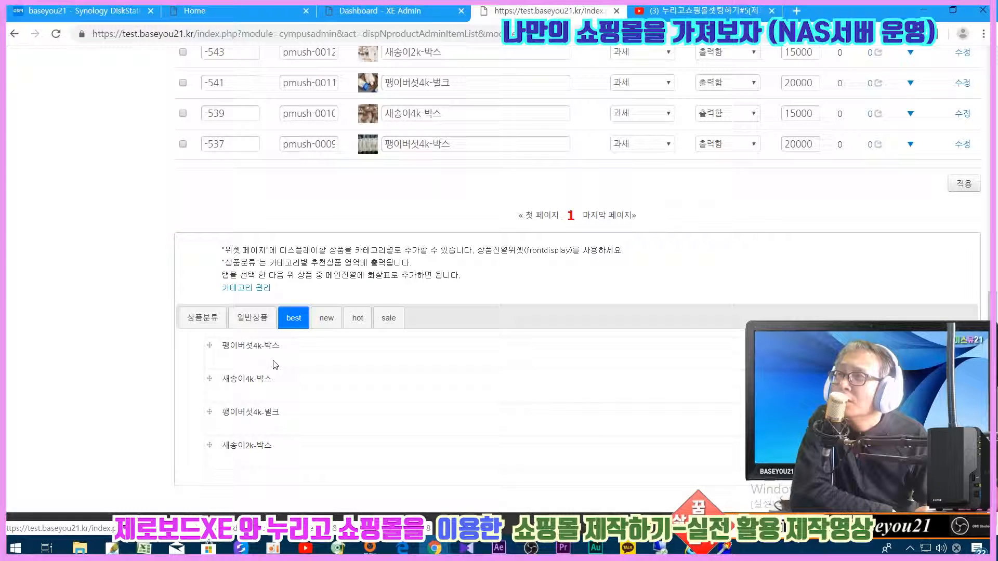
scroll(301, 300, "up", 4)
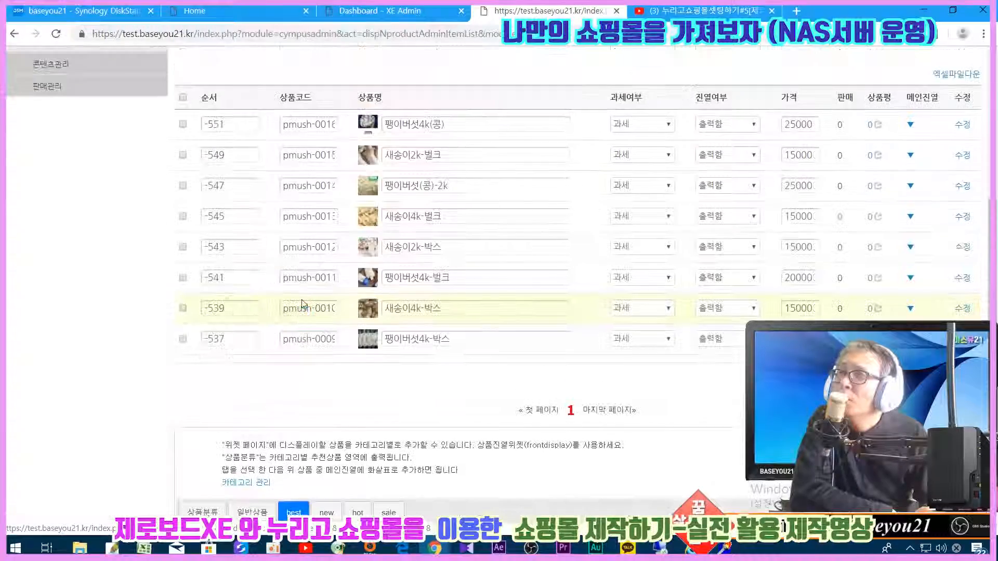
scroll(301, 300, "up", 5)
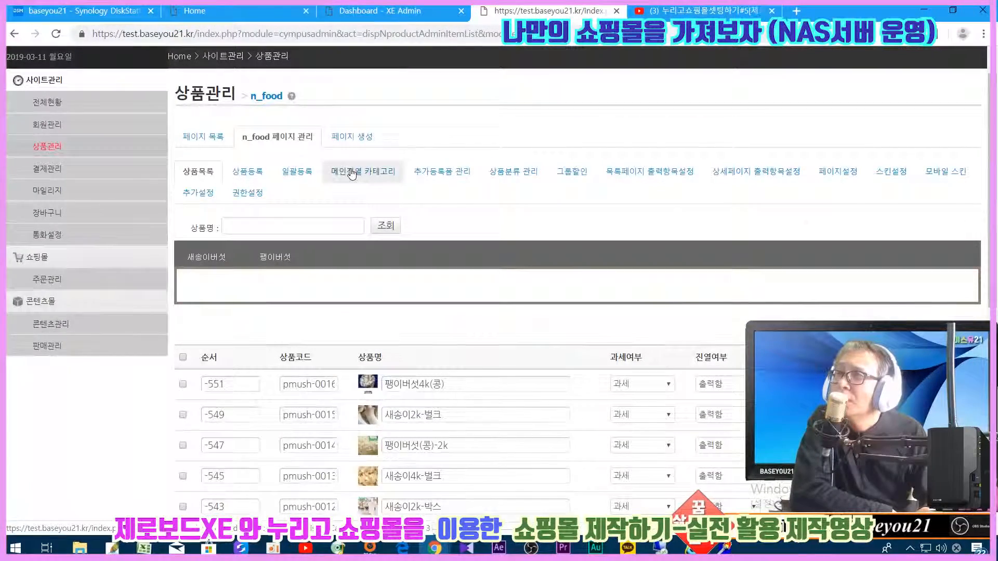
left_click(349, 173)
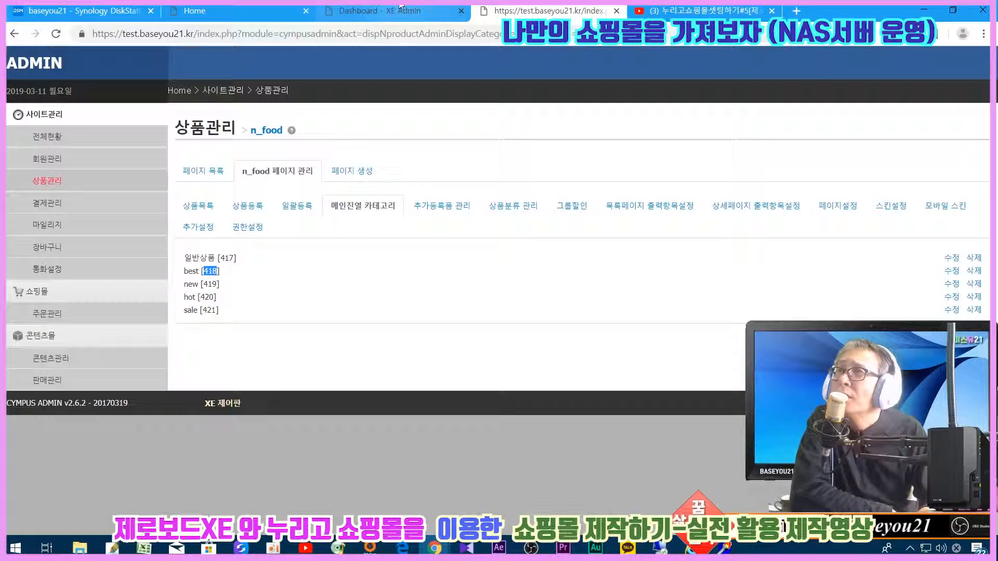
left_click(229, 11)
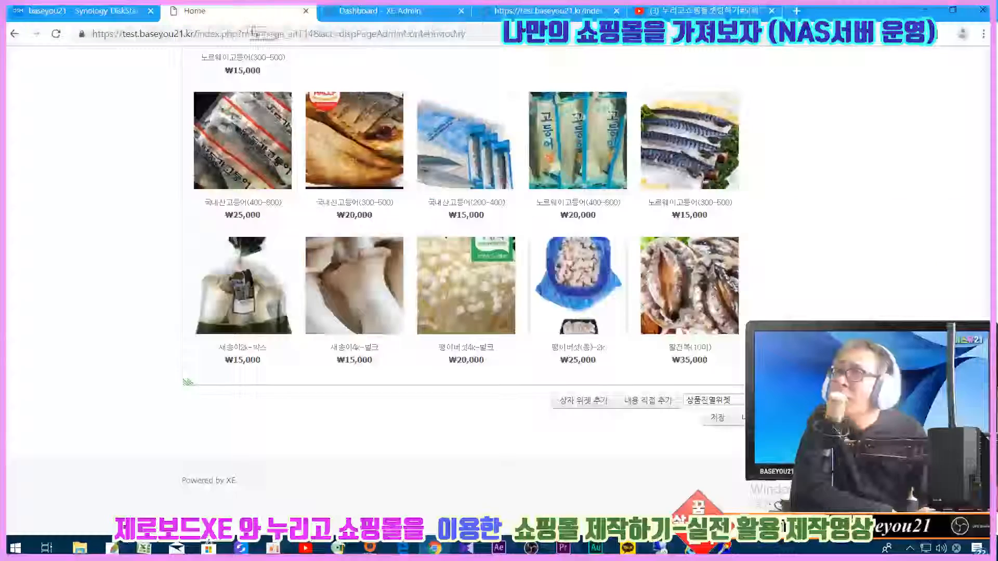
- Enter 418 as the widget's category number and generate the widget code with 코드생성
left_click(434, 548)
left_click(462, 494)
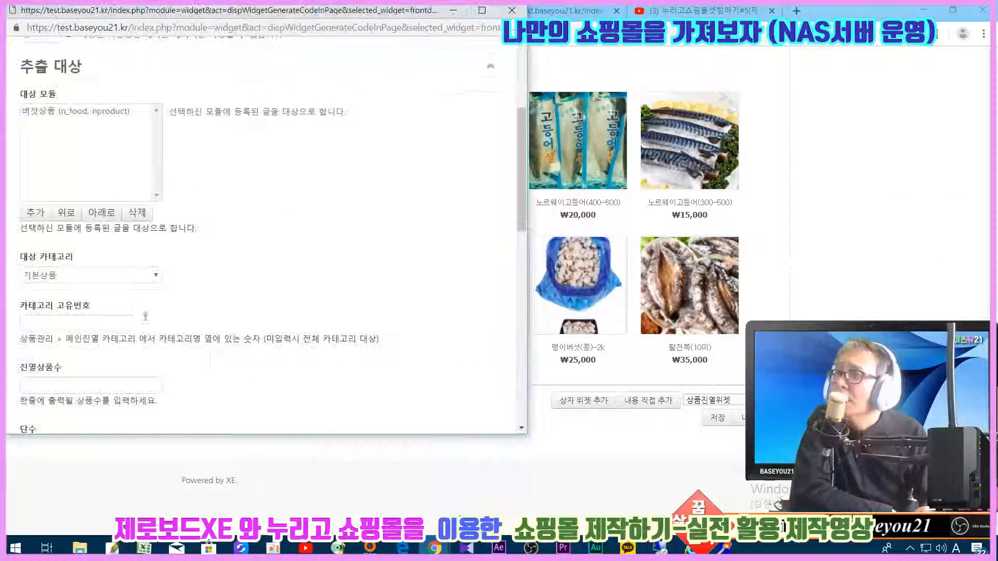
left_click(40, 330)
type("418")
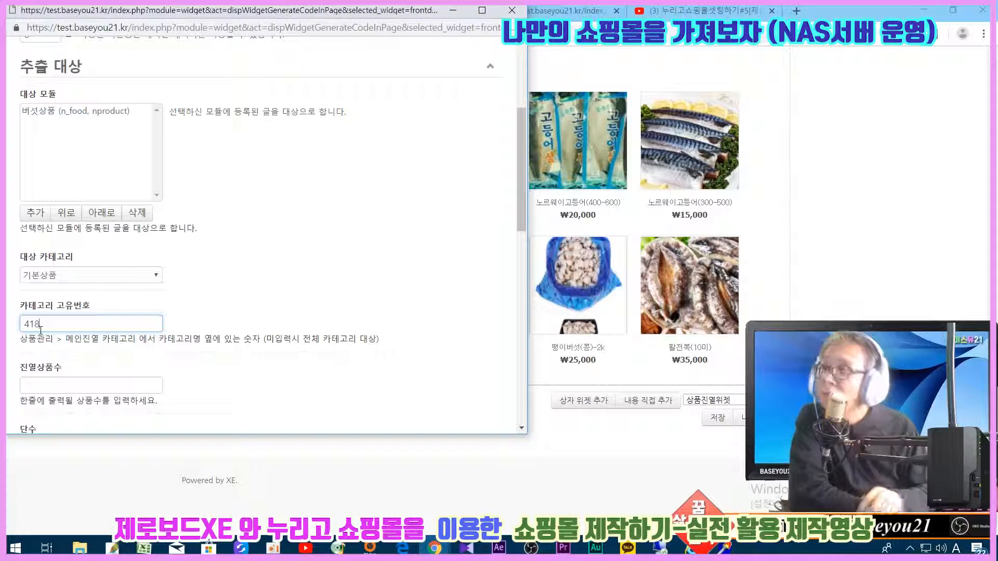
left_click(233, 295)
scroll(252, 291, "down", 3)
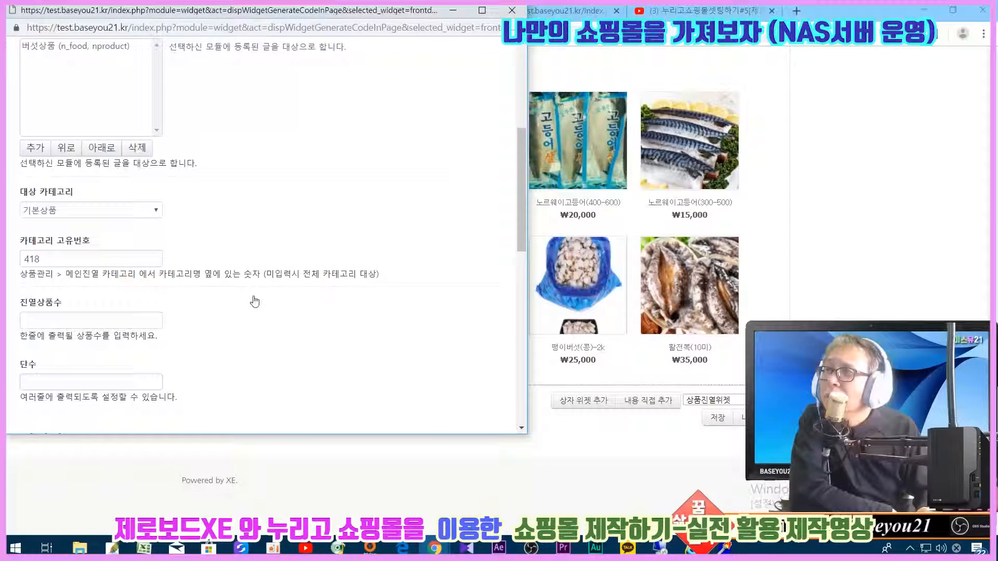
scroll(254, 301, "down", 10)
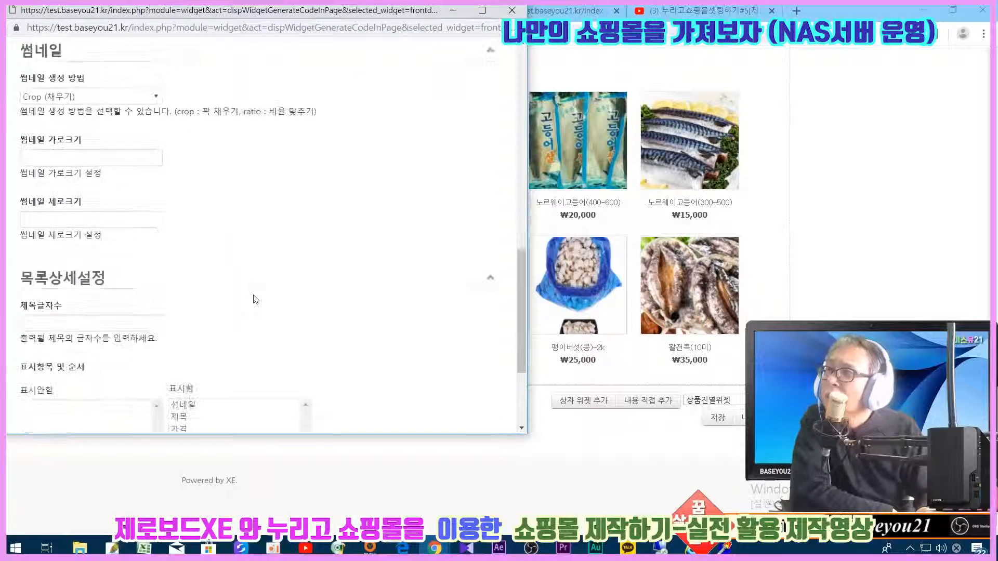
scroll(255, 300, "down", 1)
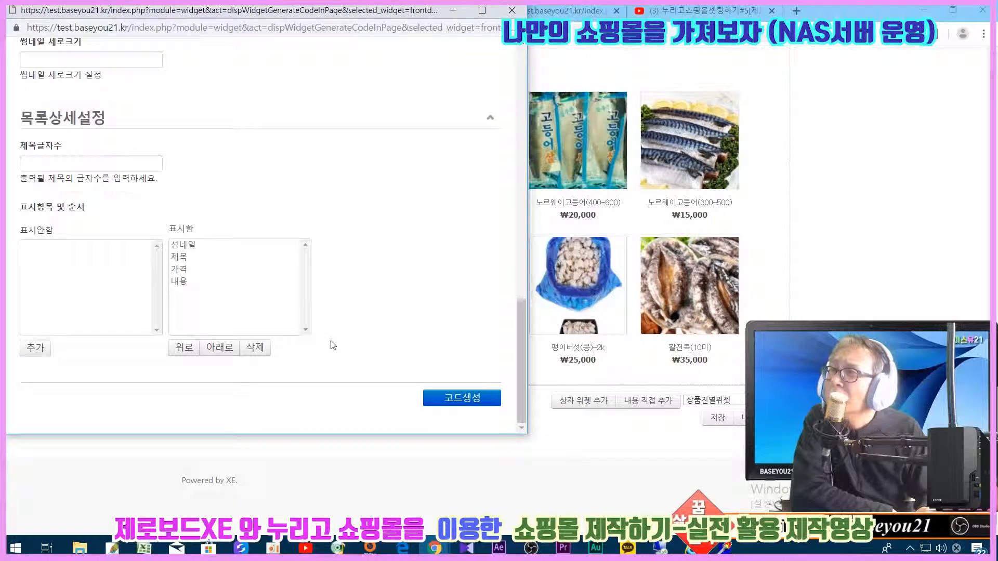
scroll(333, 345, "up", 8)
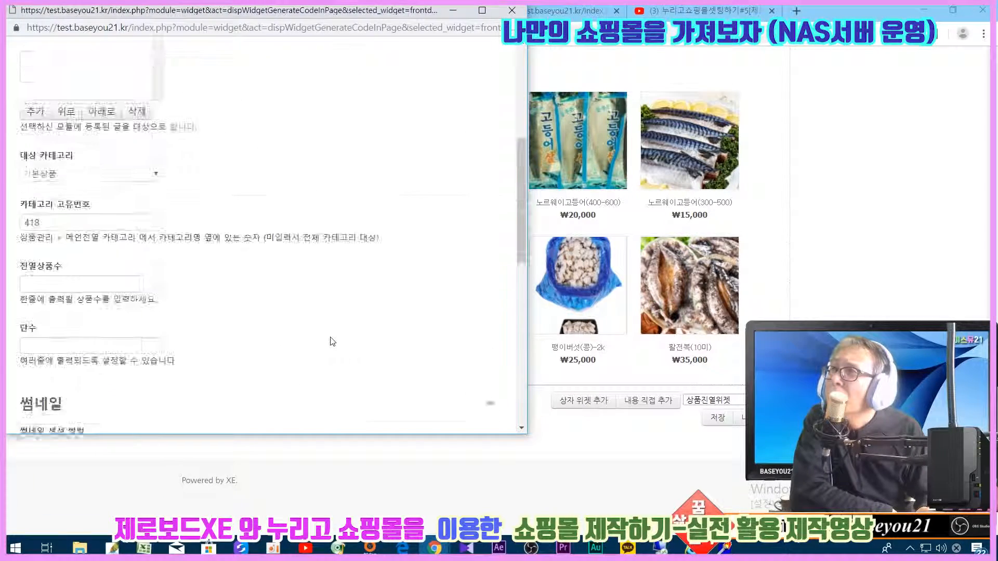
scroll(332, 343, "up", 3)
scroll(331, 343, "down", 12)
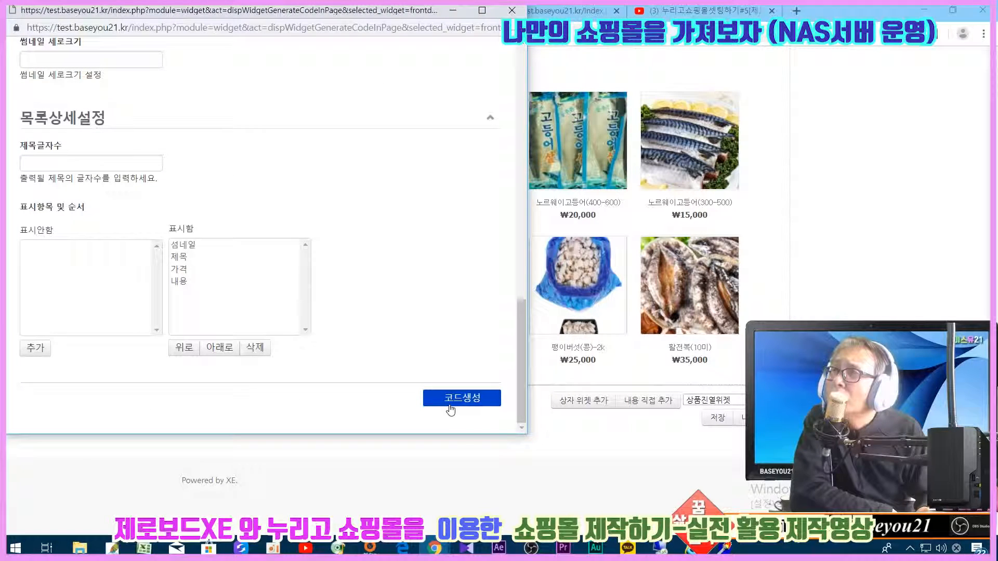
left_click(450, 408)
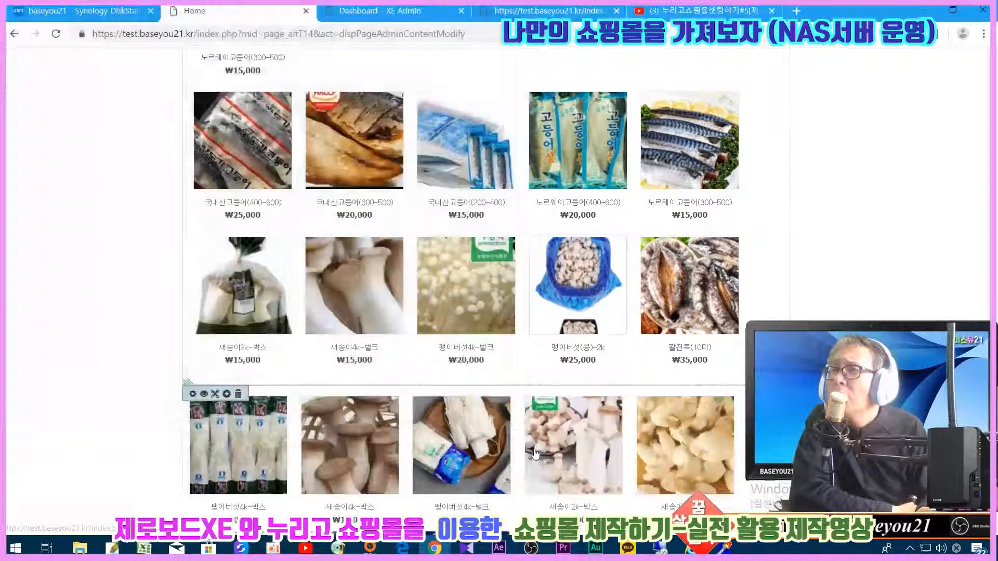
scroll(536, 452, "down", 5)
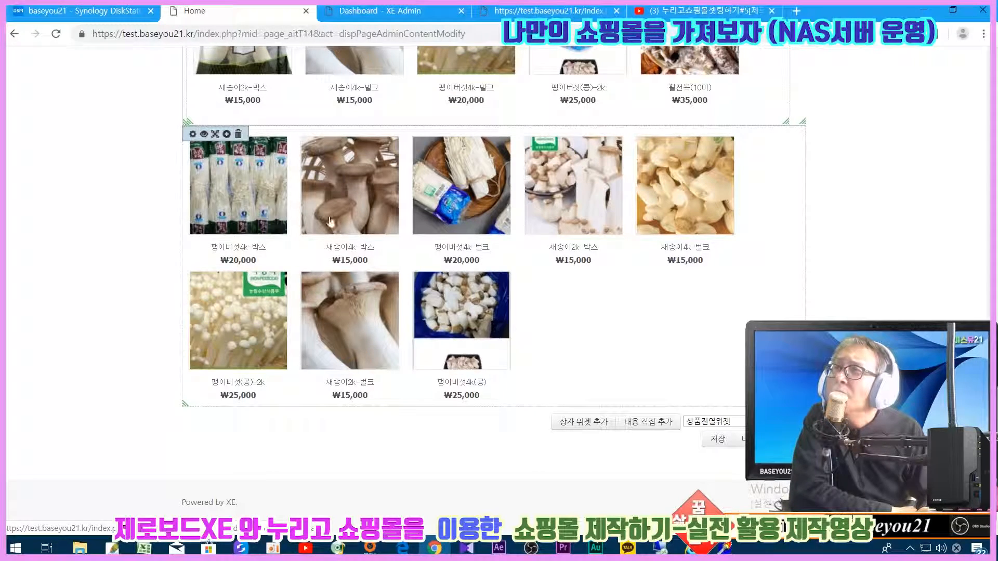
left_click(546, 10)
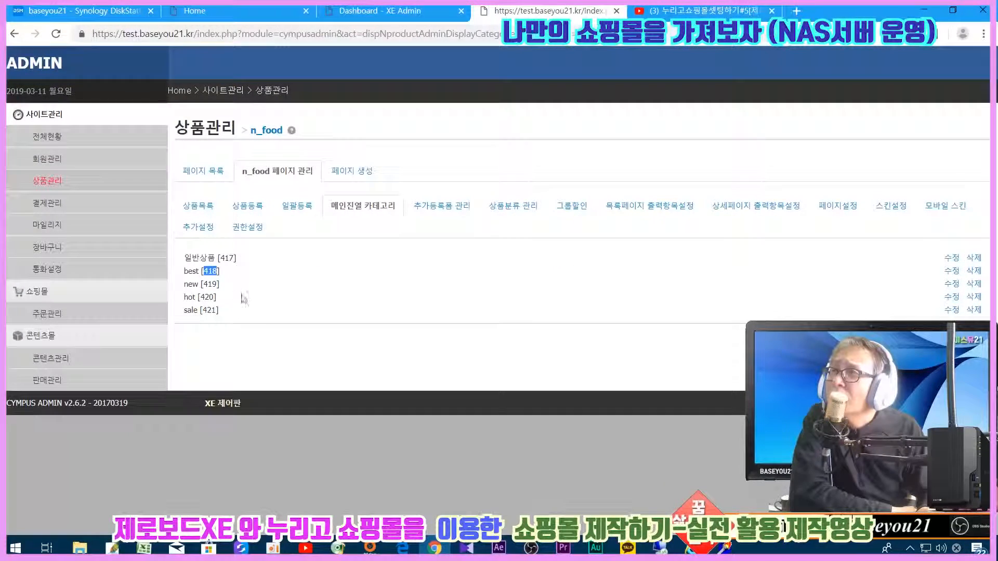
left_click(198, 205)
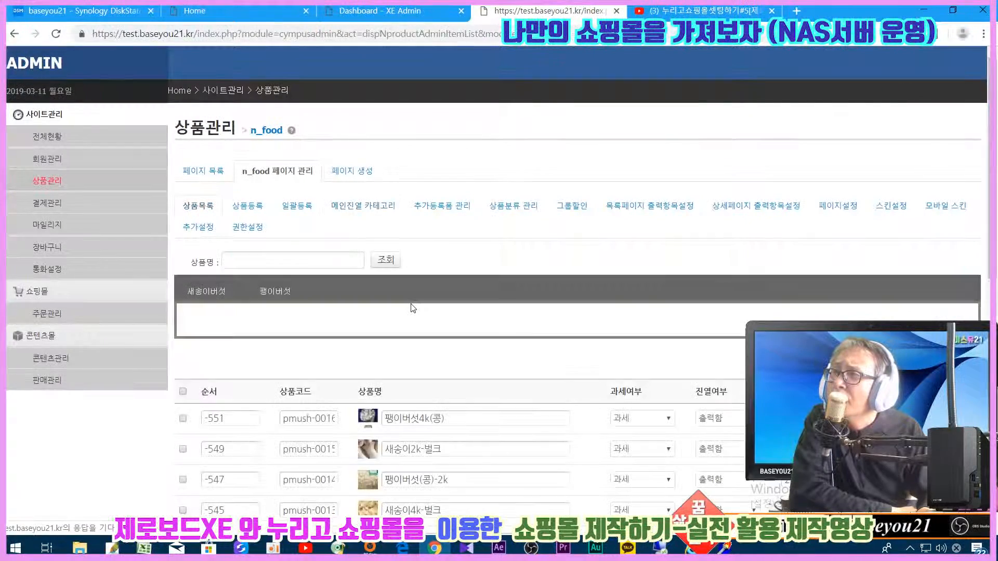
scroll(306, 293, "down", 10)
left_click(305, 293)
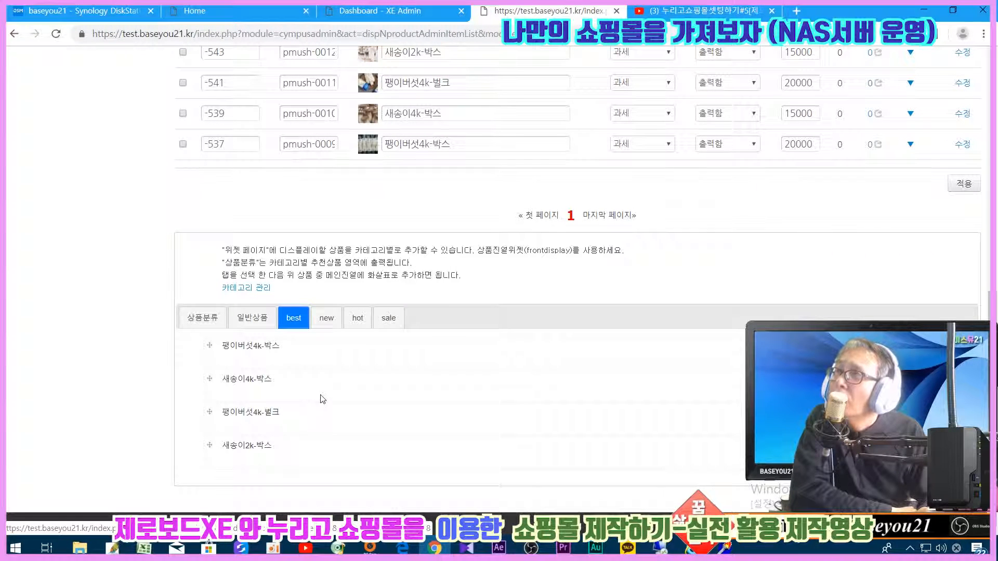
left_click(239, 11)
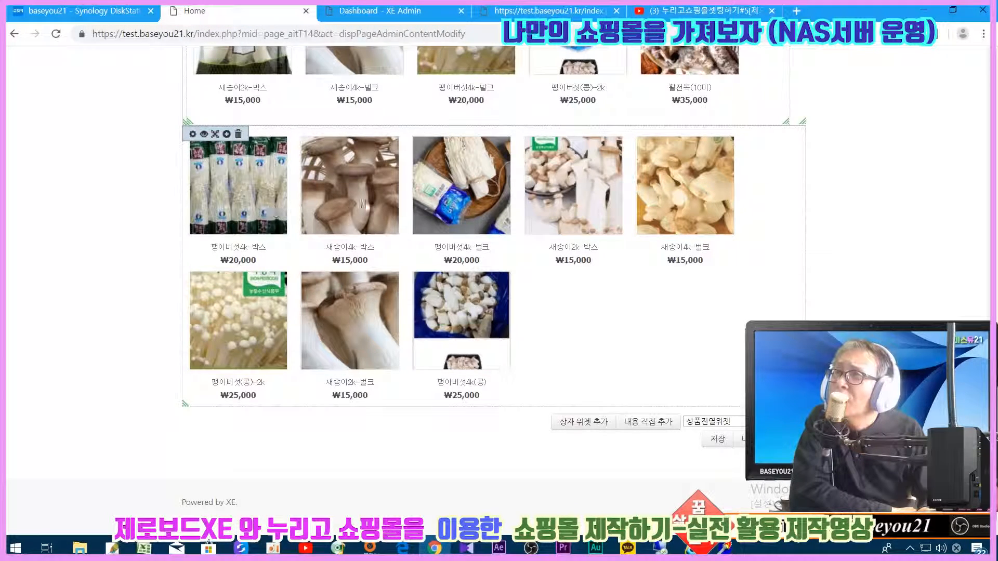
- Change the widget's target category to 메인진열상품, regenerate it, and save the homepage
left_click(193, 134)
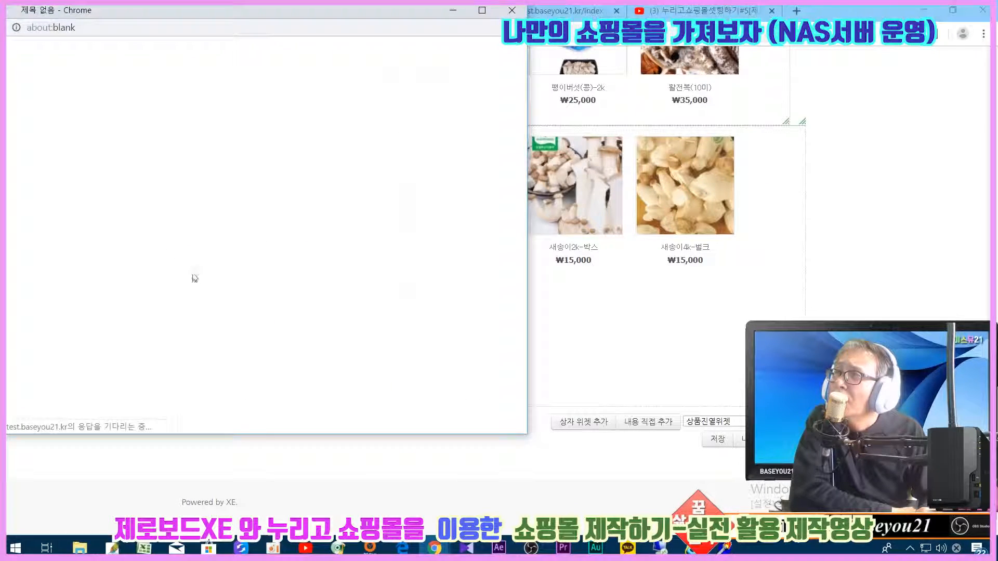
scroll(202, 291, "down", 3)
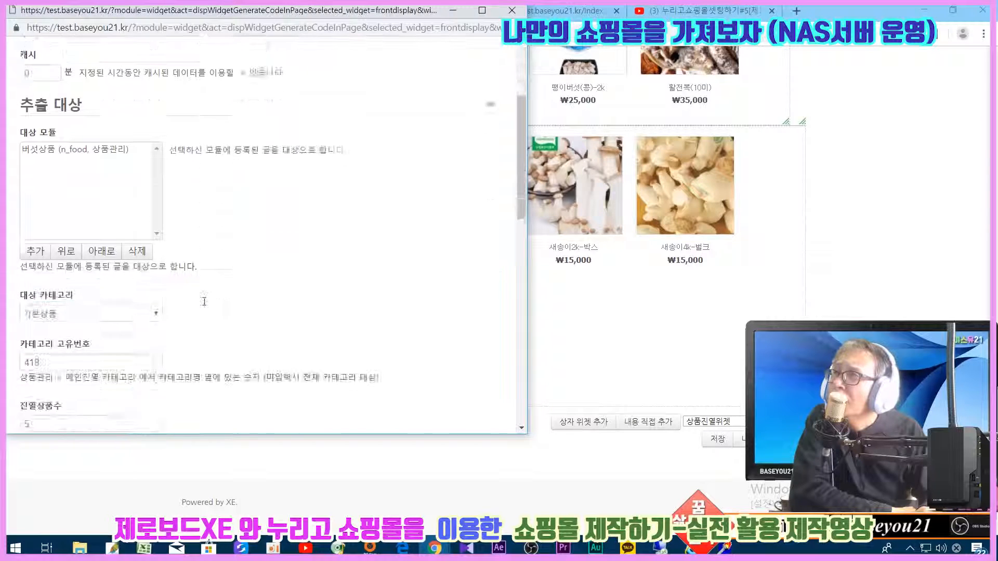
left_click(97, 275)
left_click(73, 303)
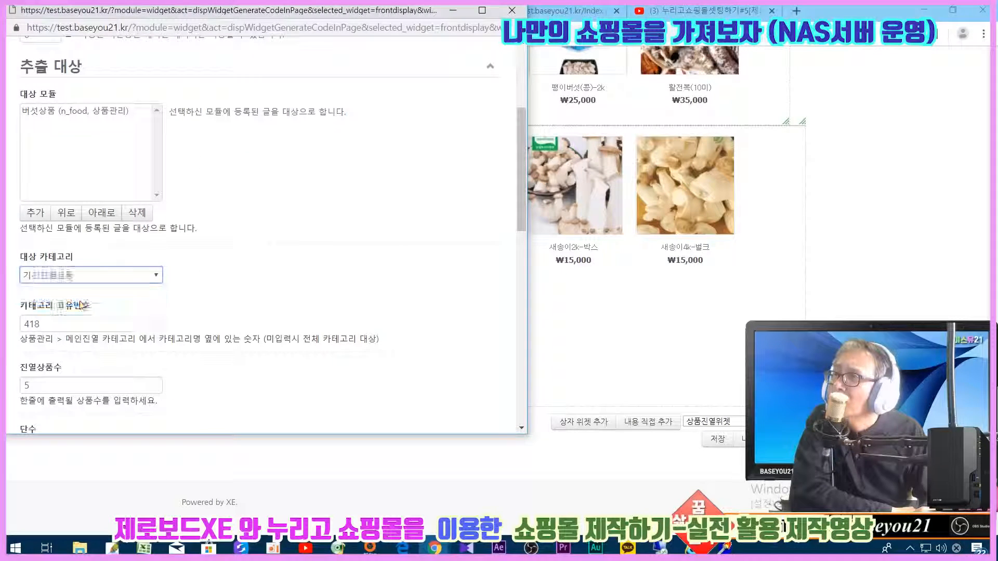
scroll(248, 306, "down", 10)
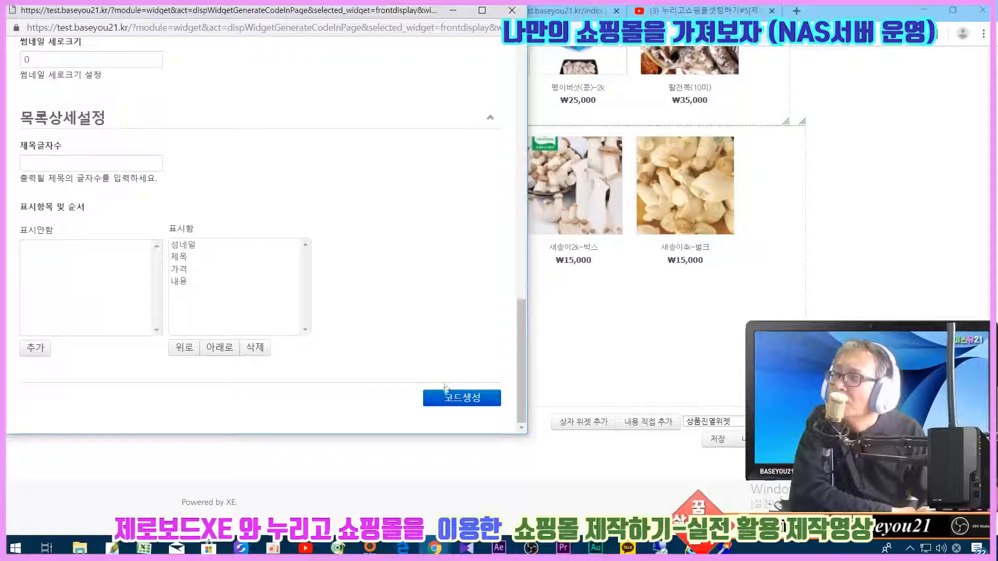
left_click(444, 399)
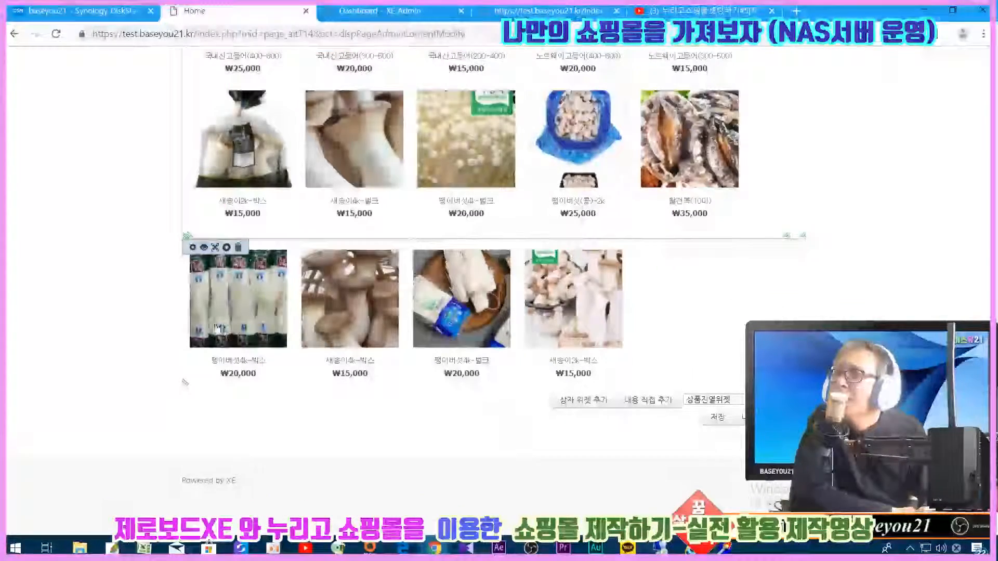
left_click(717, 417)
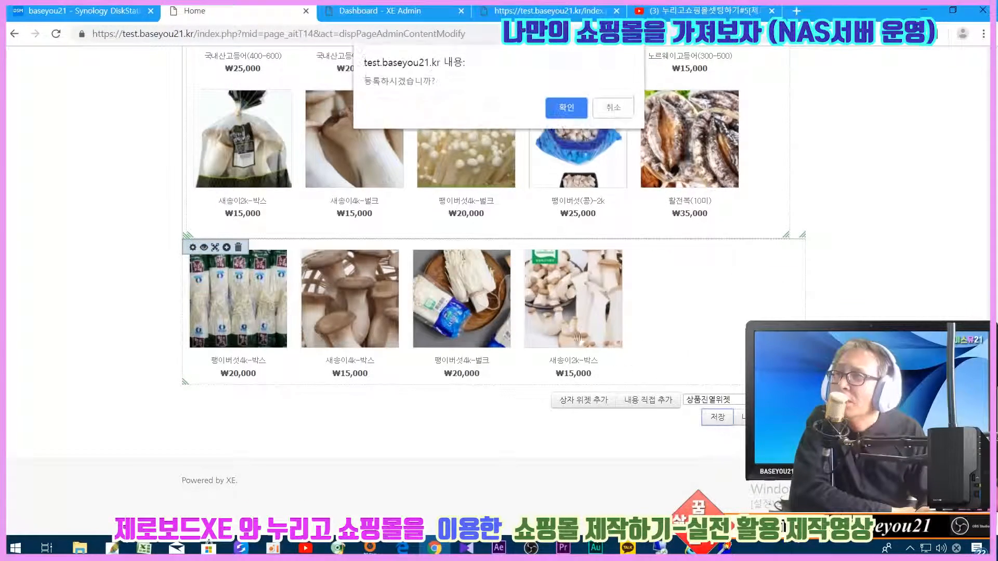
left_click(564, 113)
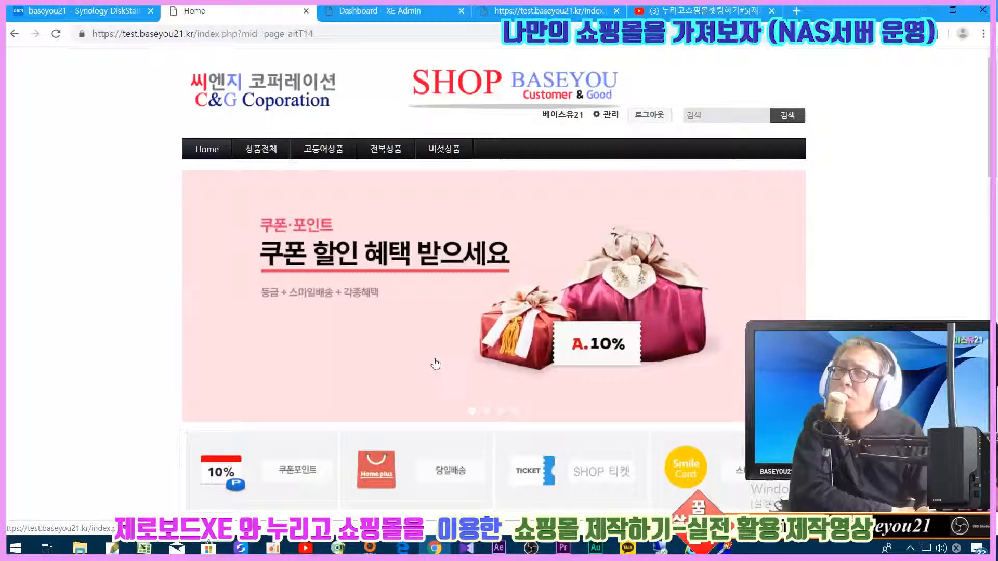
- Review the four best mushroom products on the saved homepage, then reopen it with 페이지 수정
scroll(435, 362, "down", 5)
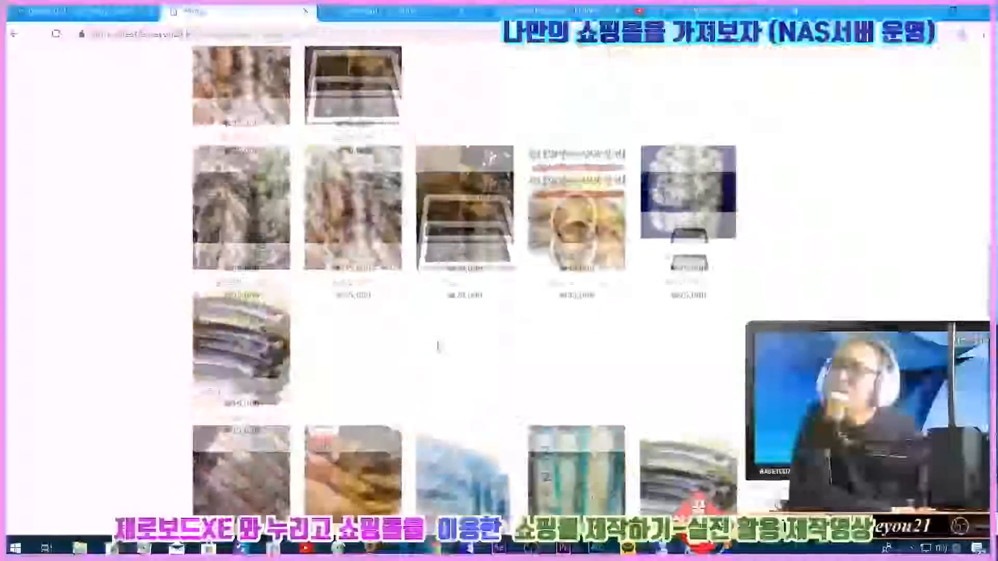
scroll(438, 345, "down", 5)
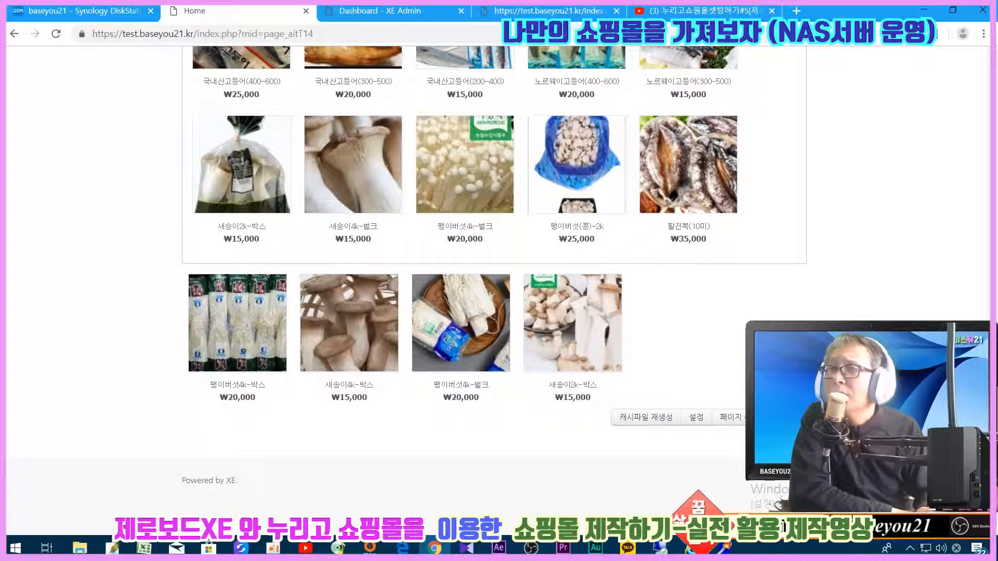
left_click(737, 417)
scroll(494, 291, "down", 20)
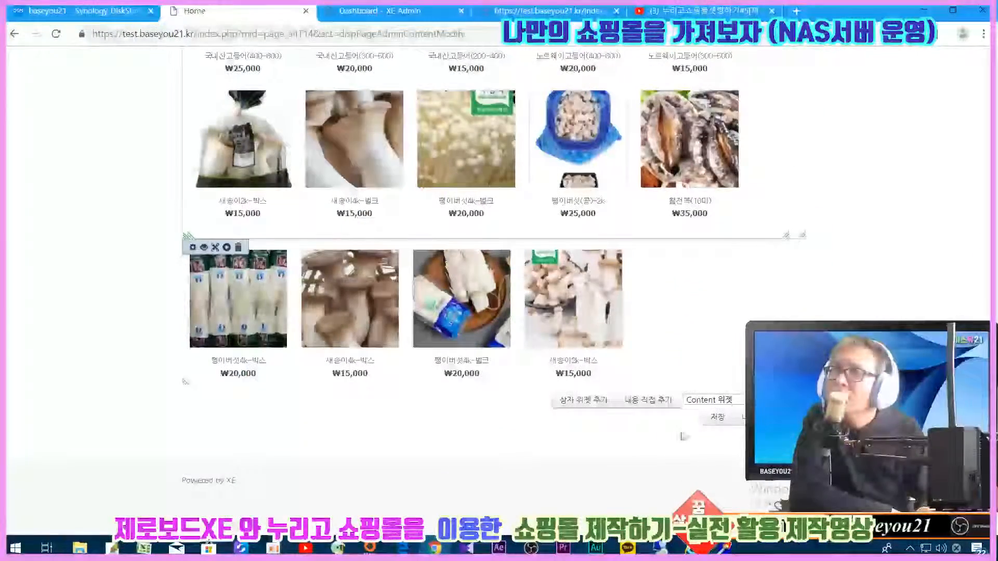
- Move the lower product widget into the empty box below and save the layout
mouse_move(538, 374)
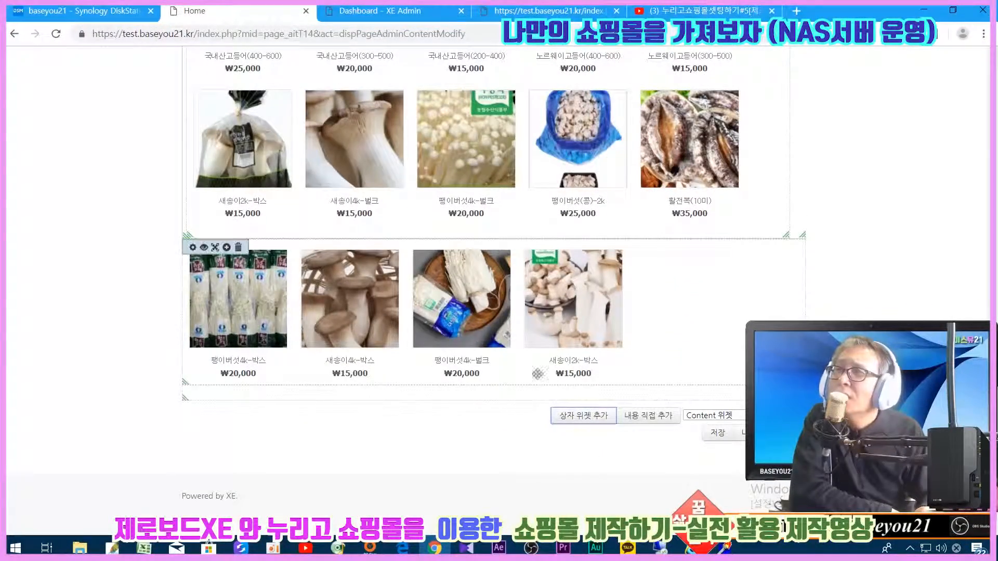
left_click_drag(802, 382, 802, 367)
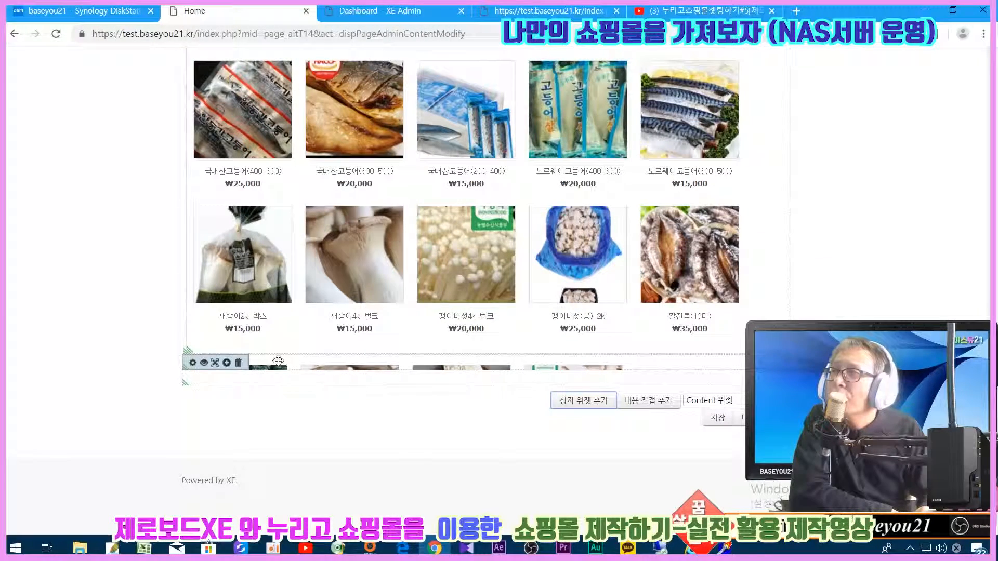
left_click_drag(278, 363, 277, 380)
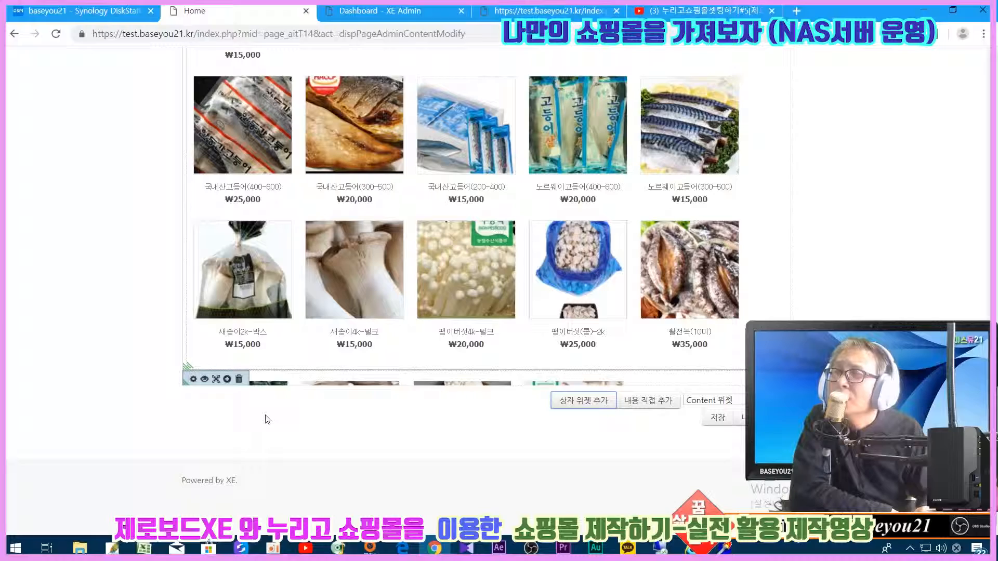
left_click(716, 418)
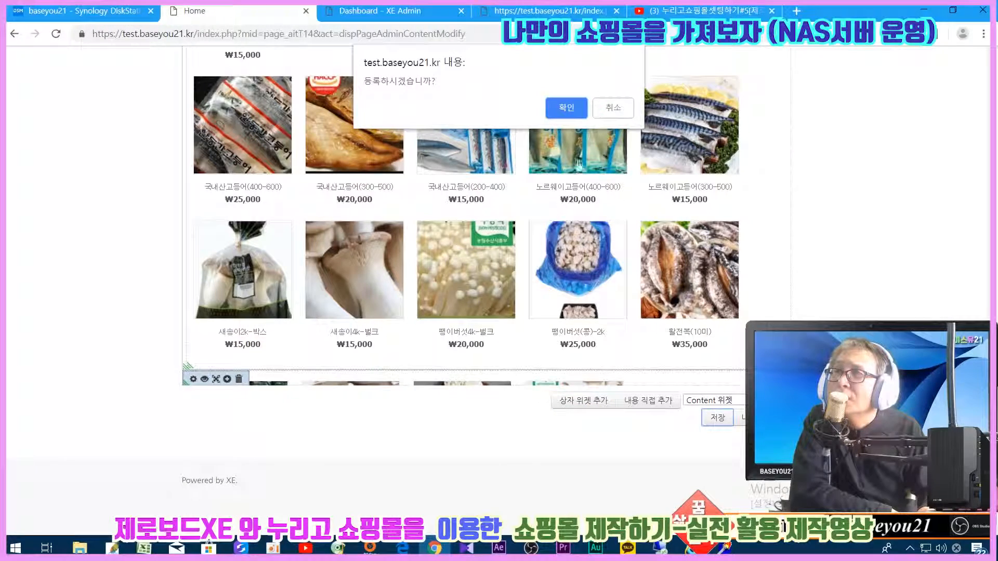
left_click(566, 117)
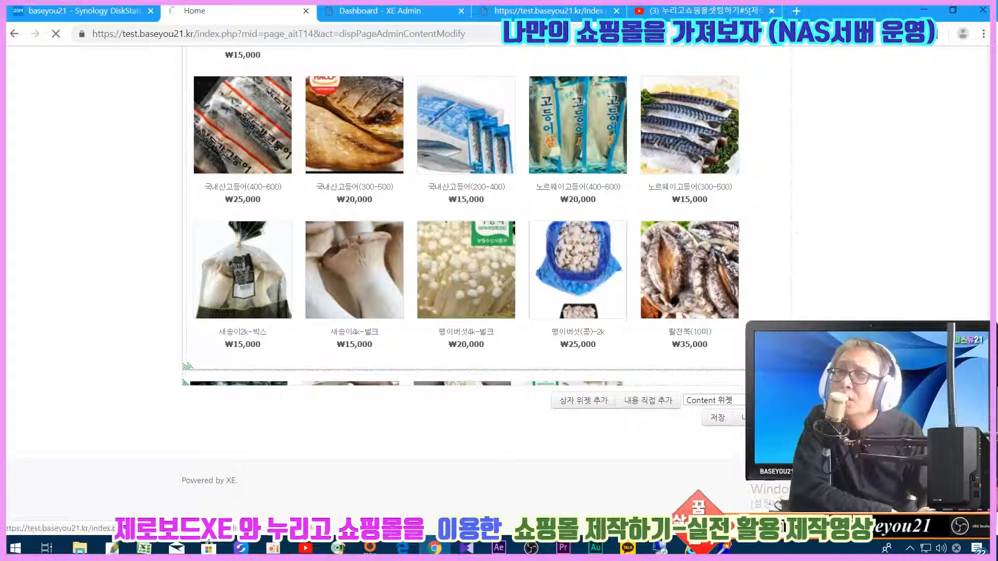
- Reopen the homepage in the page editor
scroll(726, 429, "down", 10)
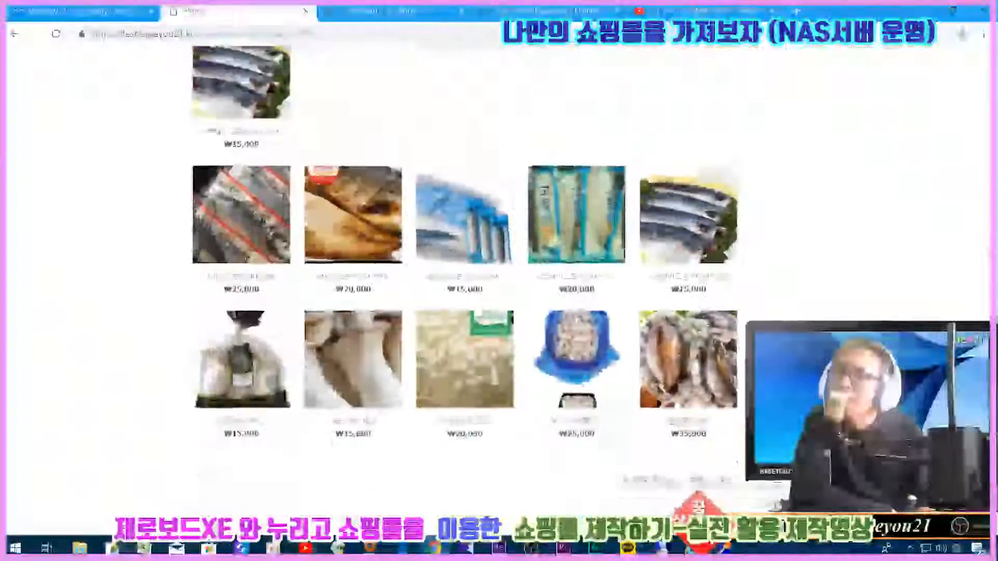
scroll(738, 463, "down", 2)
left_click(737, 419)
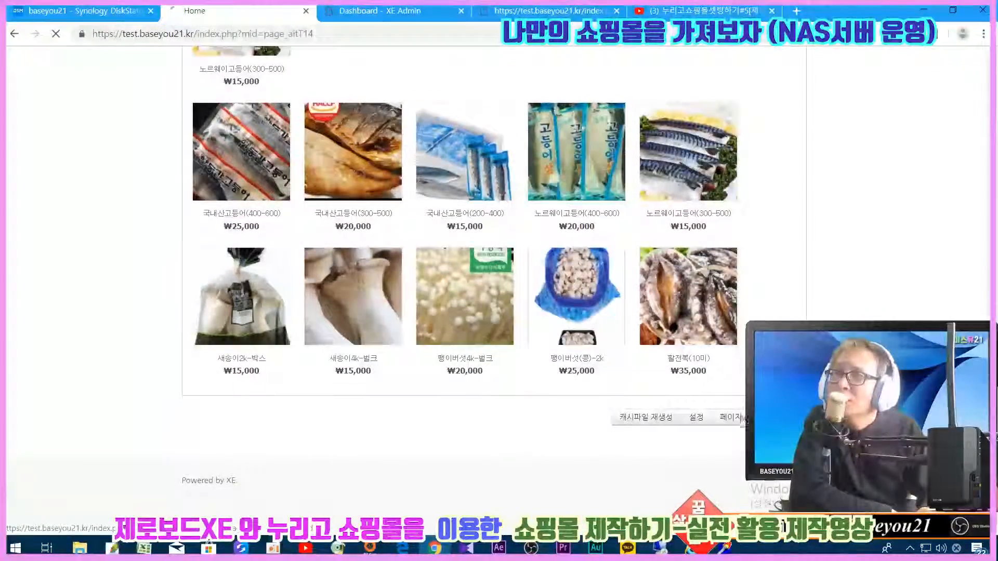
scroll(578, 411, "down", 10)
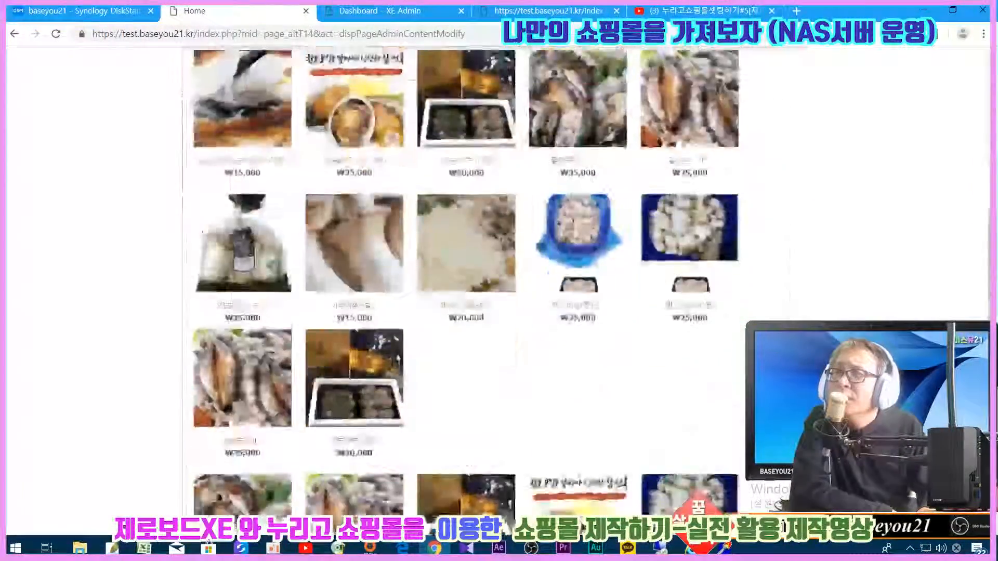
scroll(463, 234, "down", 4)
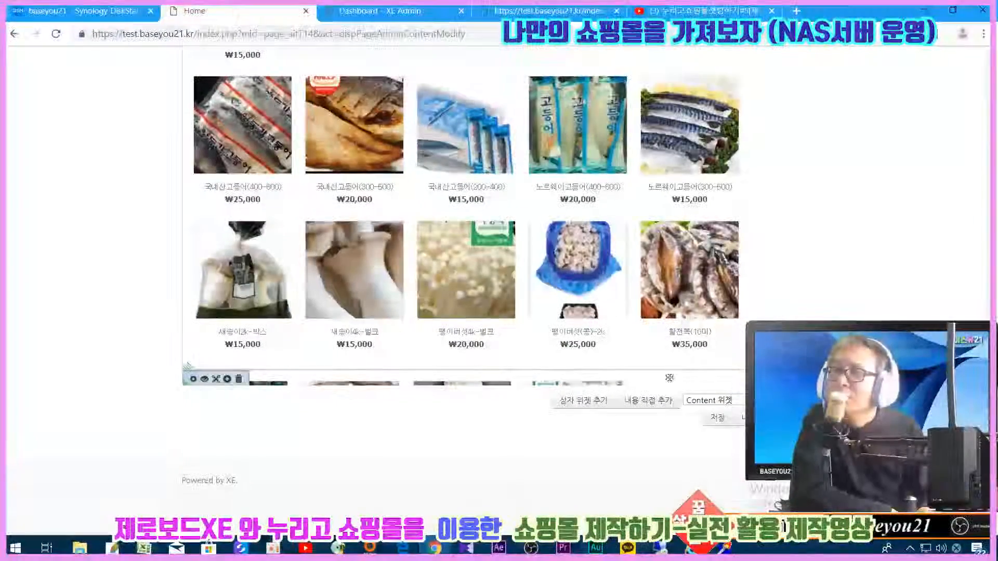
- Check the upper product widget's size settings and close them unchanged
scroll(780, 206, "up", 13)
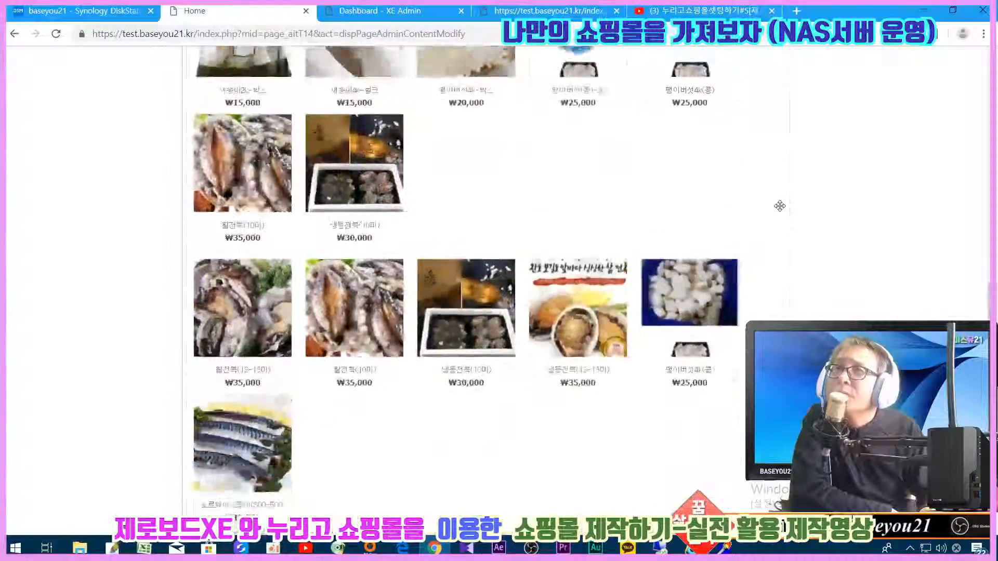
scroll(780, 205, "up", 8)
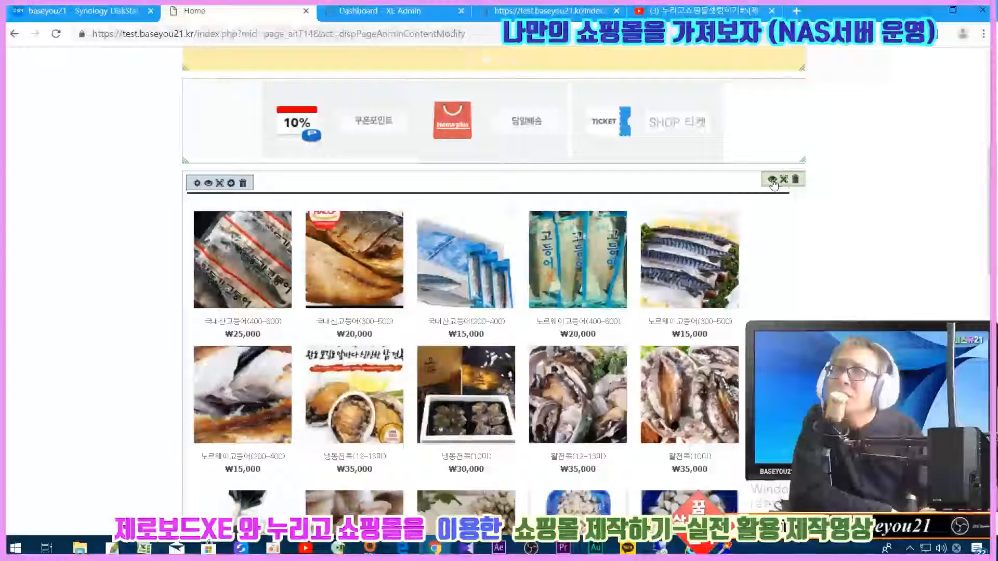
left_click(770, 180)
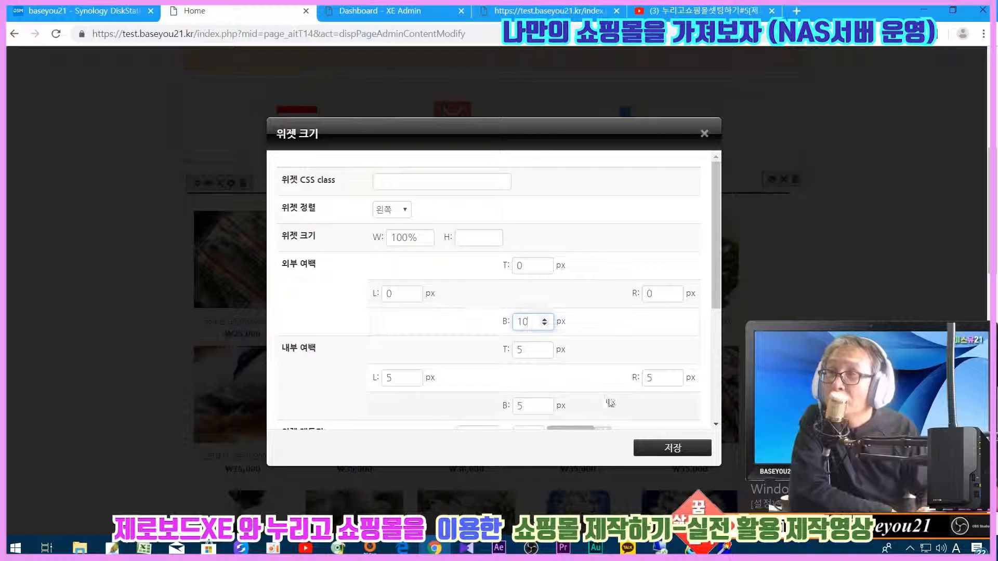
left_click(652, 447)
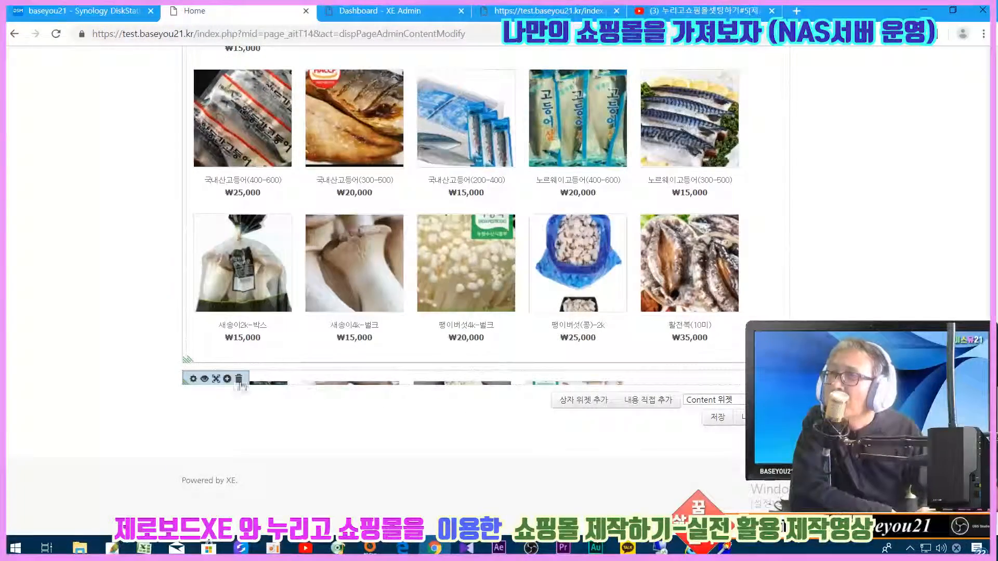
- Set the lower widget's width from 960px to 98% and clear its fixed height
left_click(193, 379)
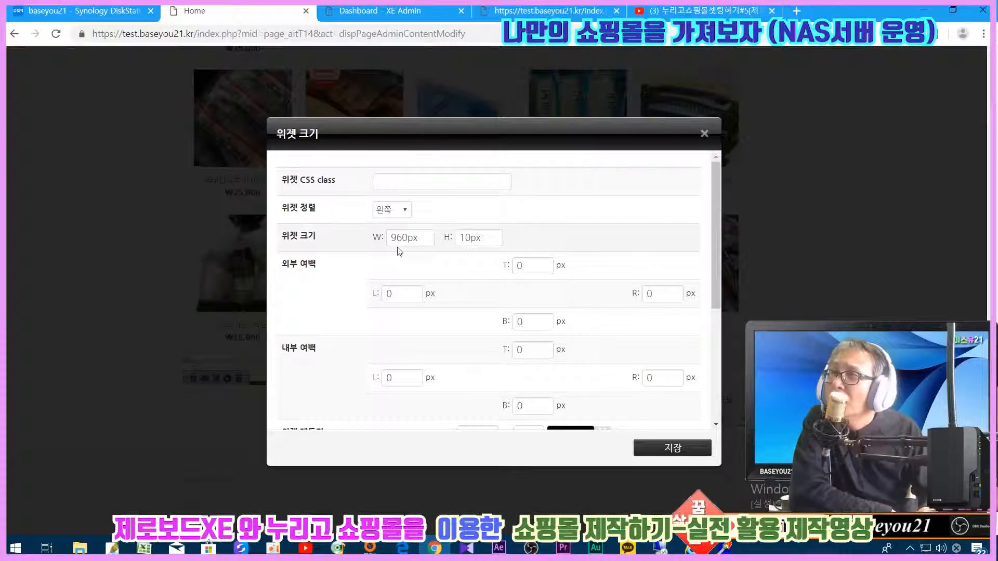
double_click(419, 237)
type("98%")
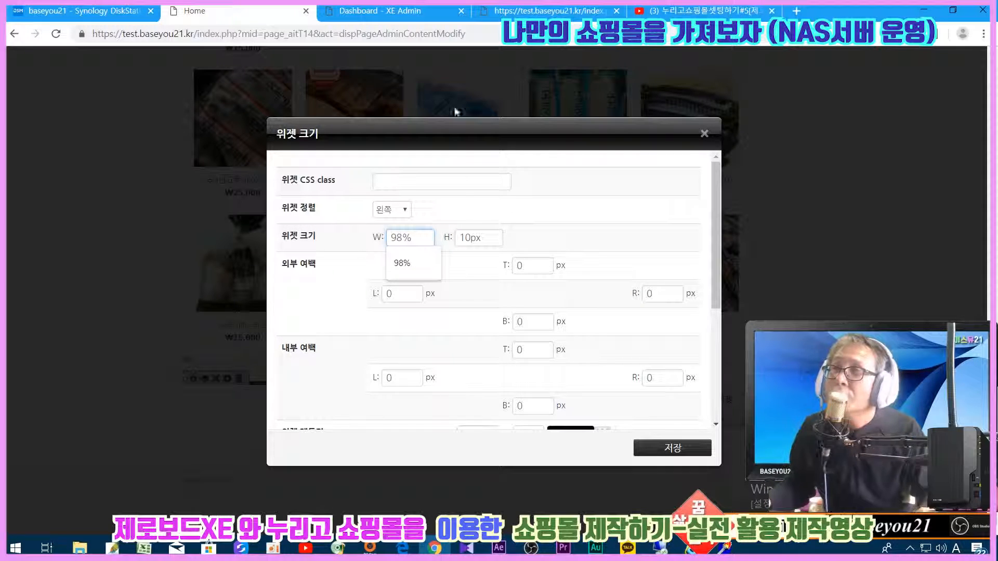
key("Tab")
key("BackSpace")
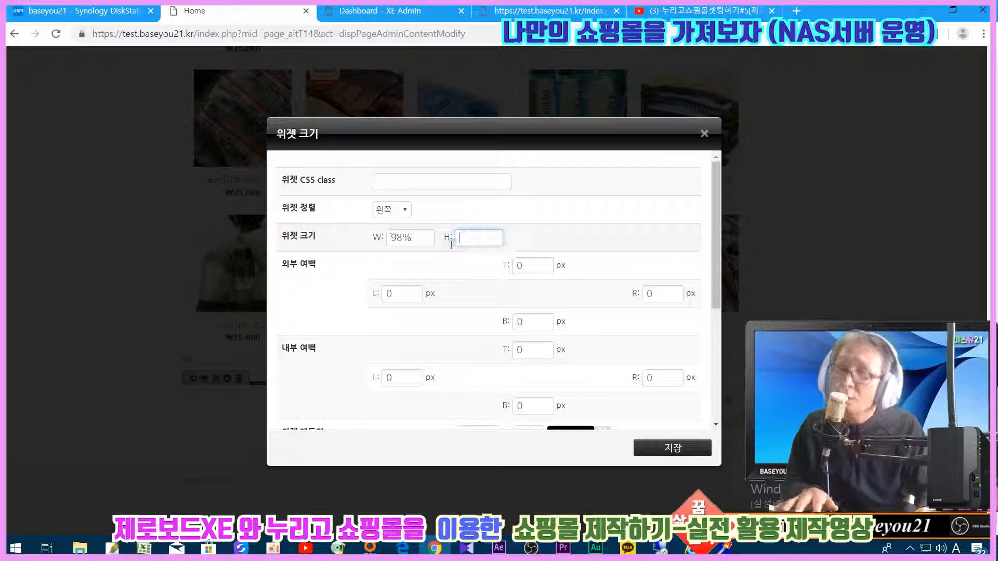
left_click(673, 448)
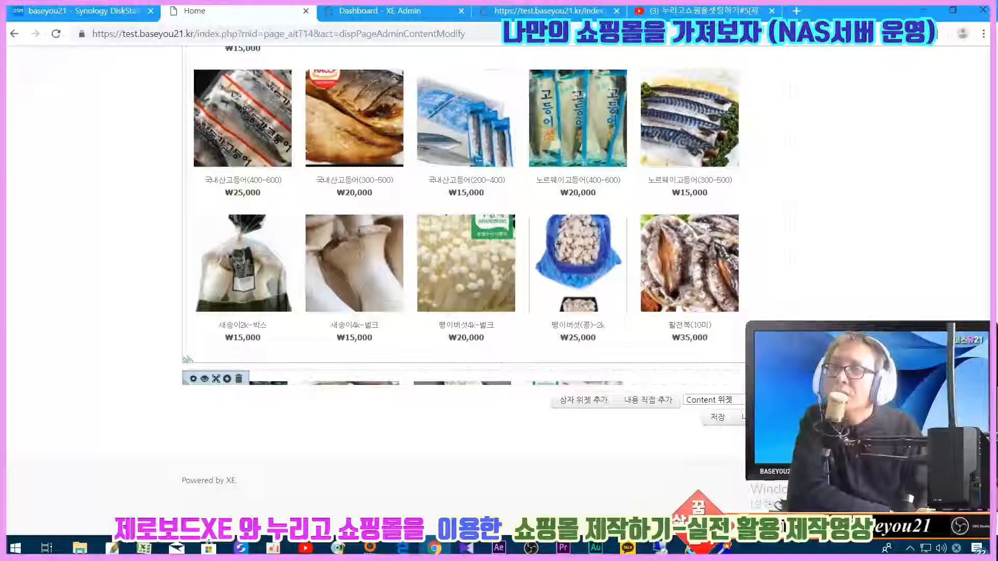
left_click(217, 379)
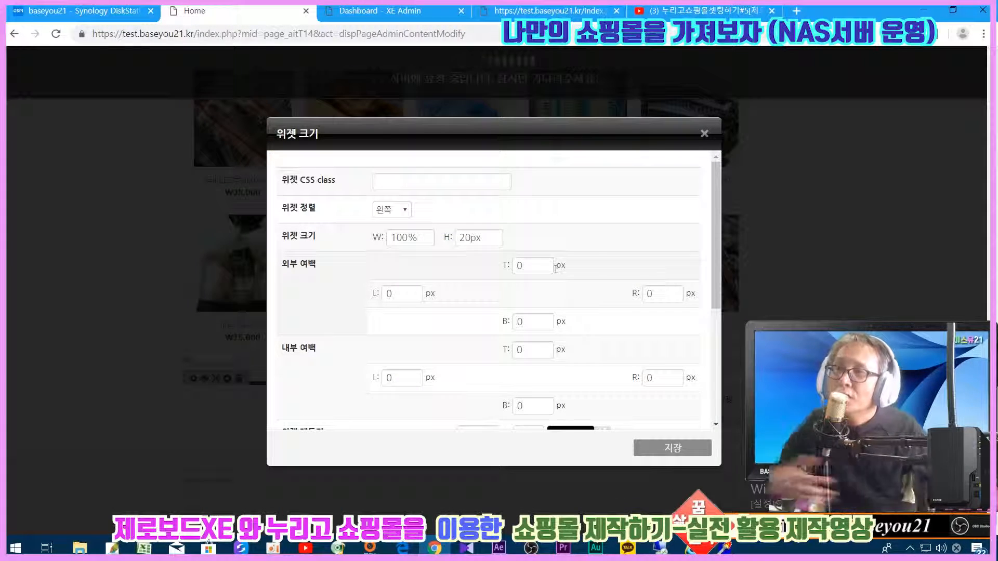
- Clear the 20px height and set the widget's border widths to 1
double_click(477, 238)
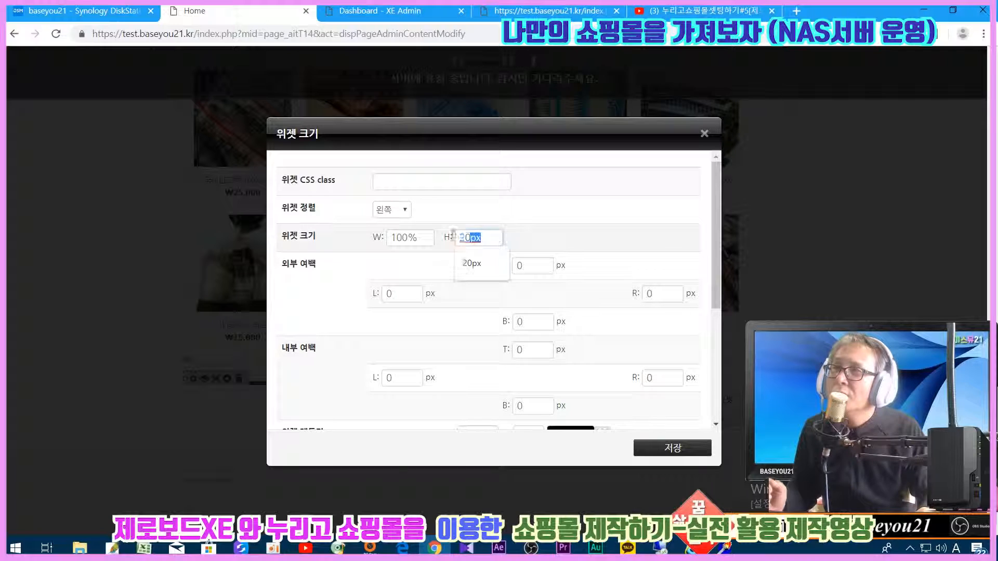
scroll(399, 239, "down", 4)
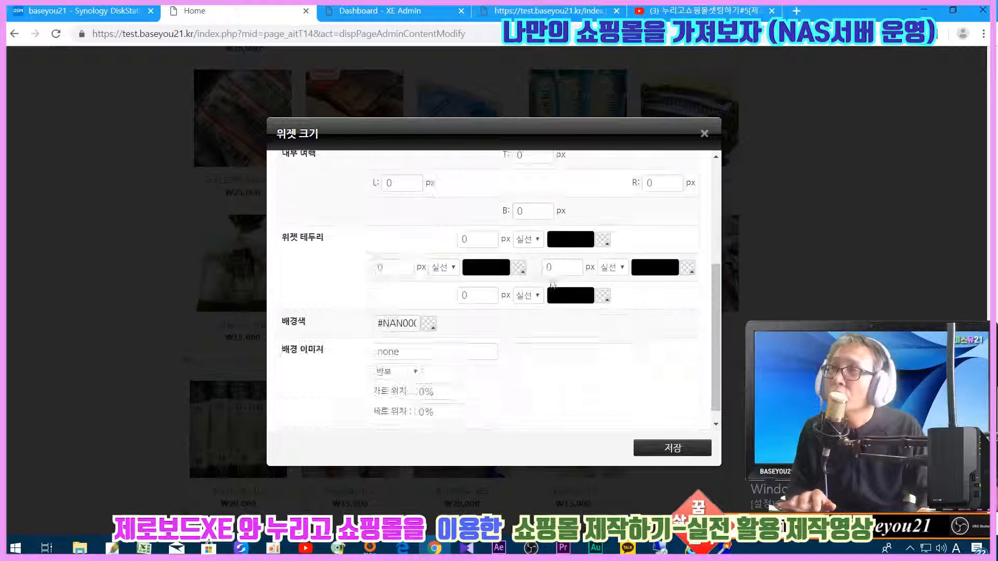
type("1")
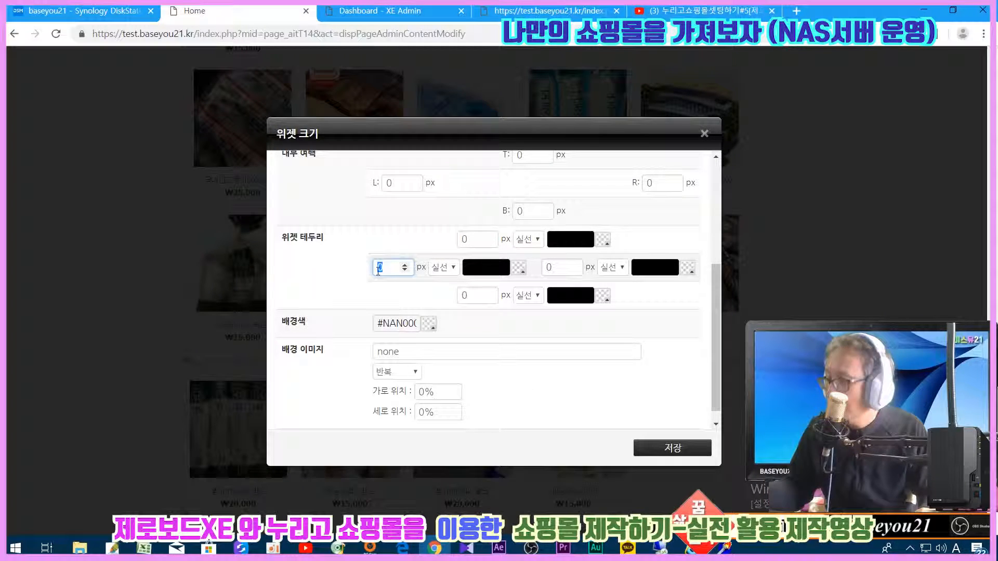
type("1")
double_click(466, 296)
type("1")
double_click(554, 269)
type("1")
scroll(438, 248, "up", 5)
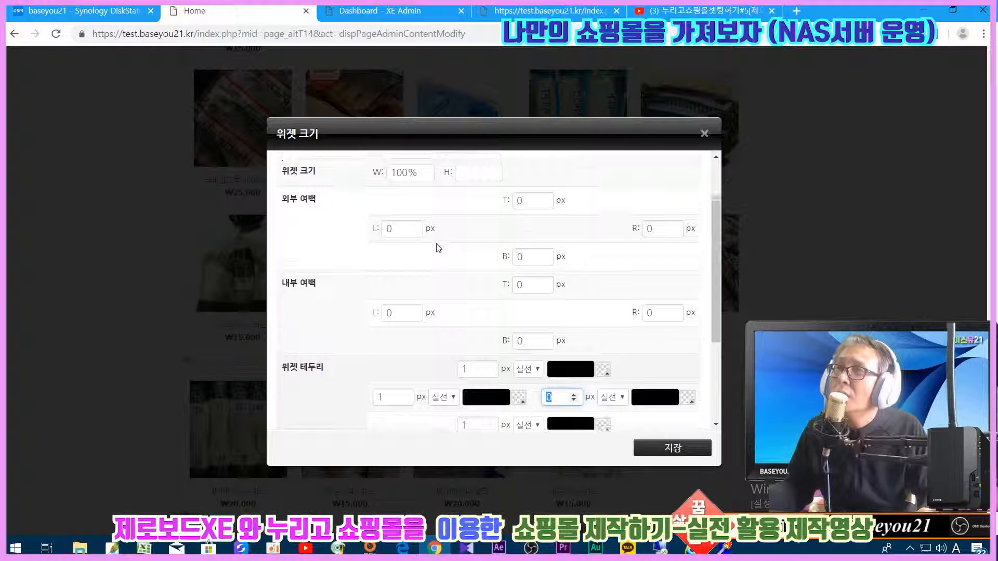
scroll(438, 248, "down", 2)
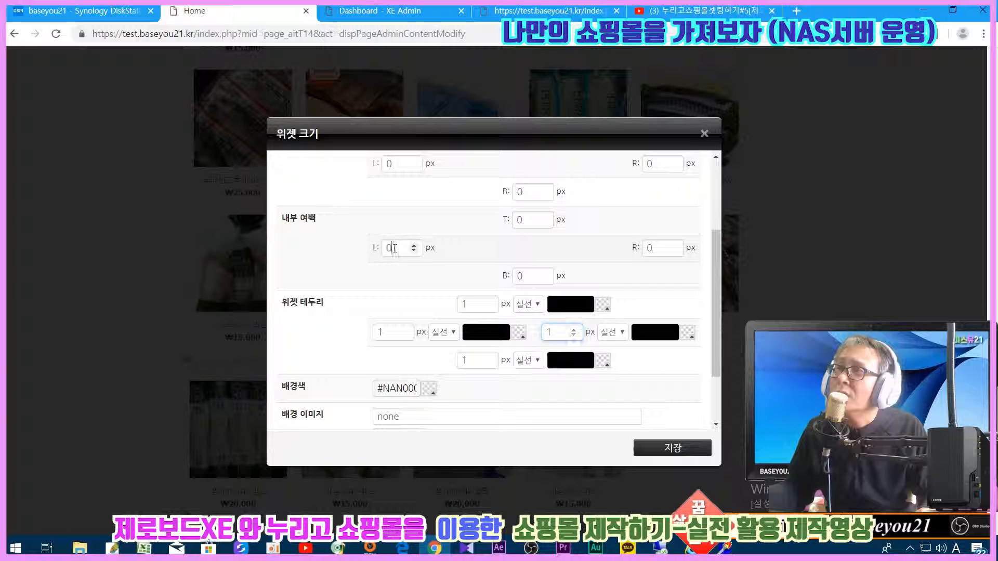
- Set the inner padding to 5 on the left, top, bottom and right
double_click(395, 248)
type("5")
double_click(520, 220)
type("5")
double_click(520, 276)
type("5")
double_click(650, 248)
type("5")
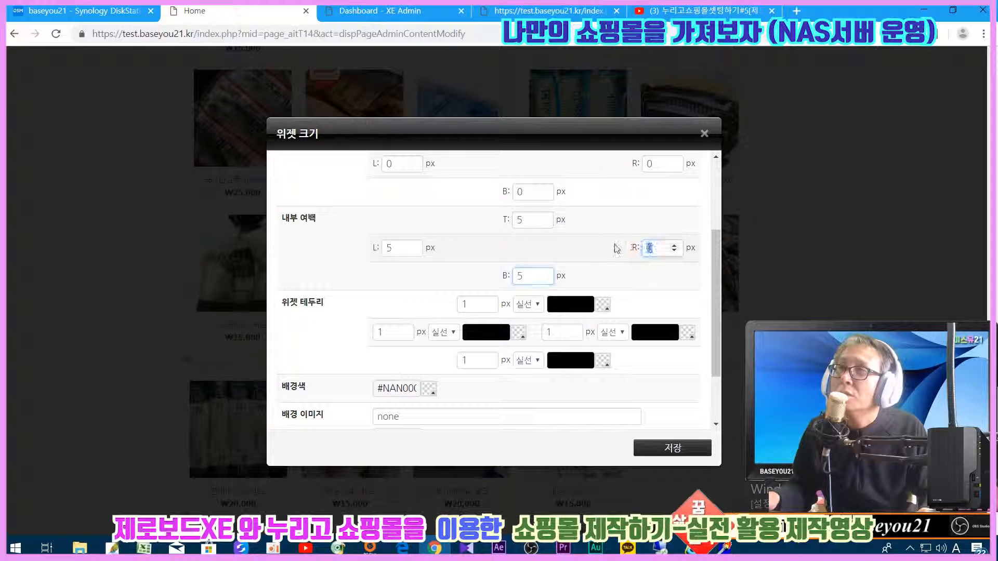
- Set the top and right border colours to #bbbbbb
left_click(570, 305)
left_click(569, 330)
left_click_drag(557, 305, 659, 319)
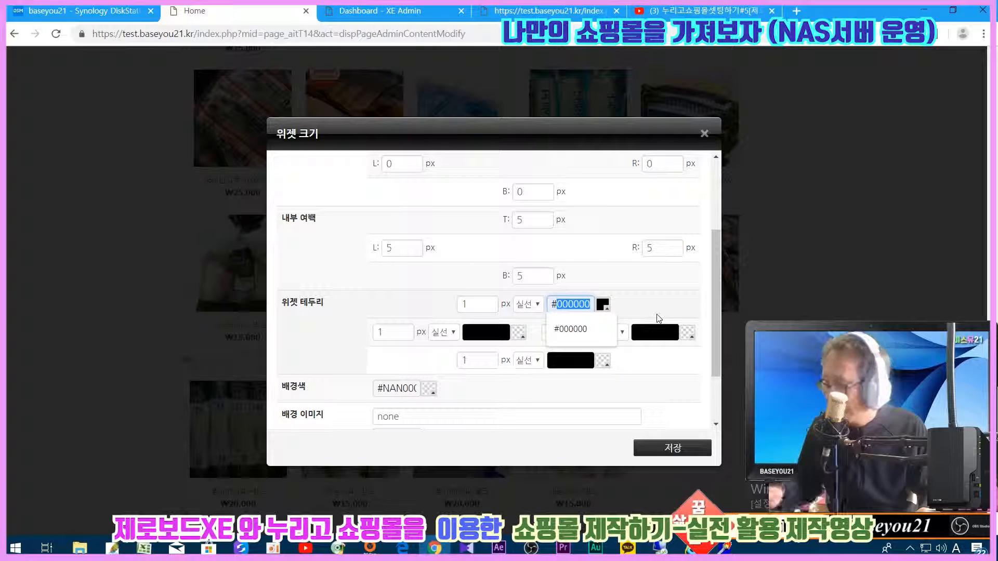
type("#bbbbbb")
left_click(654, 332)
left_click(644, 347)
triple_click(639, 332)
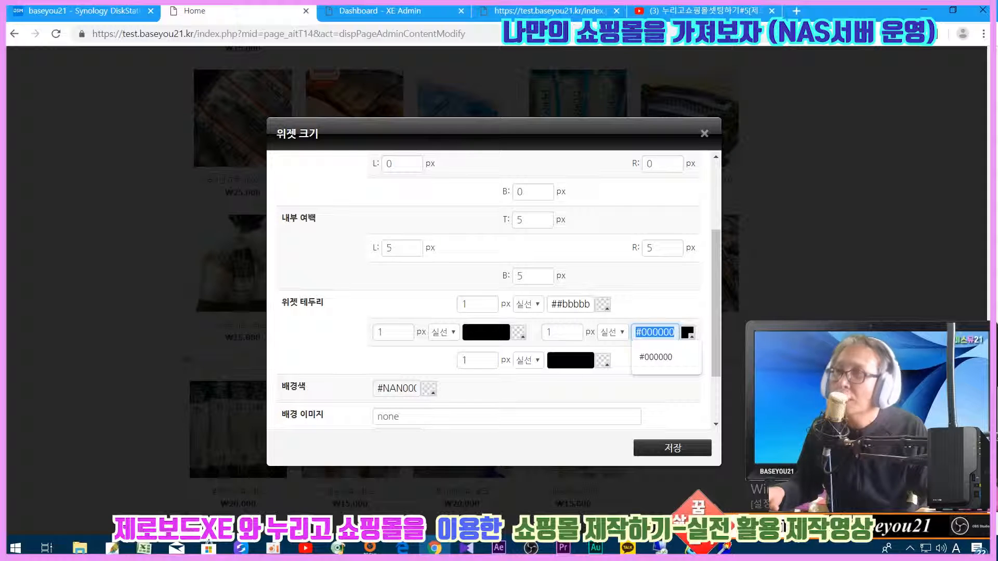
type("#bbbbbb")
left_click_drag(552, 306, 696, 326)
type("#bbbbbb")
- Set the left and bottom border colours to #bbbbbb and save the widget settings
left_click(486, 333)
left_click(484, 357)
triple_click(468, 333)
type("#bbbbbb")
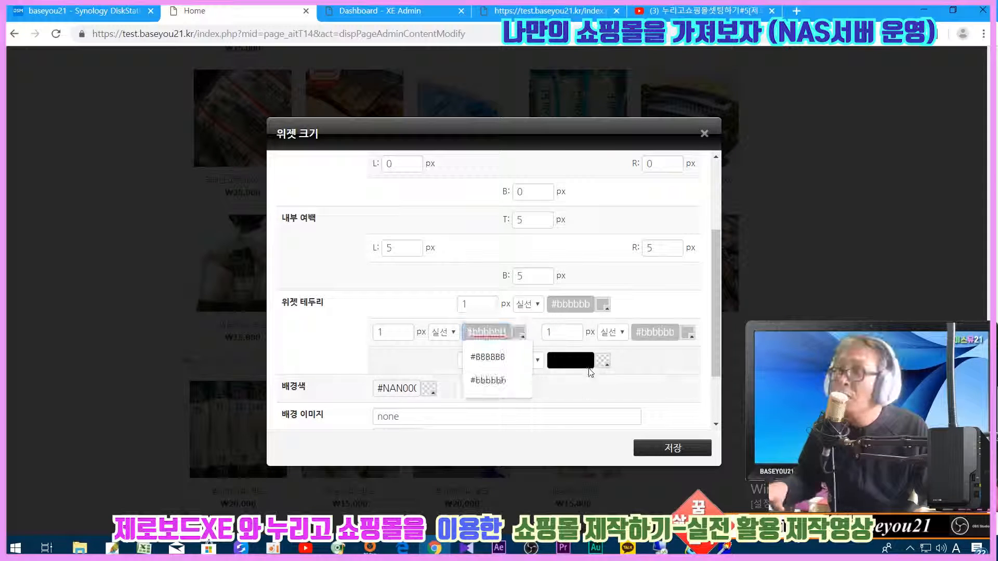
left_click(570, 360)
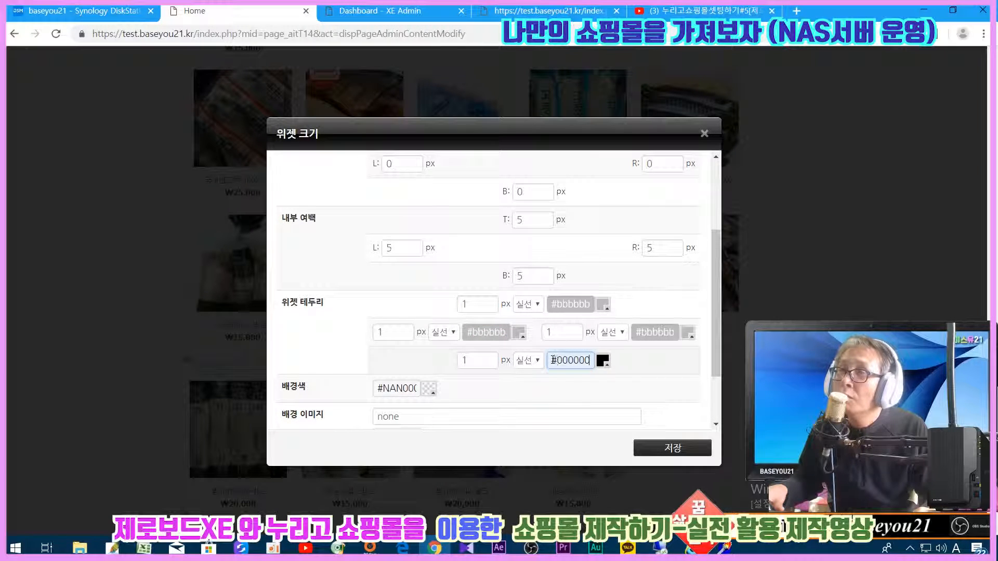
triple_click(554, 360)
type("#bbbbbb")
left_click(686, 448)
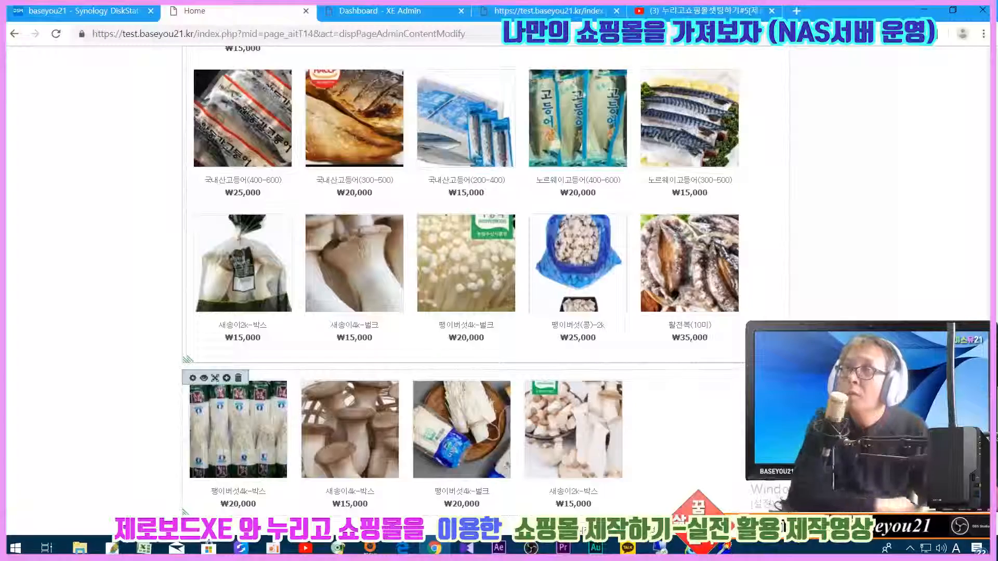
- Confirm saving the page layout with the updated widget settings
scroll(461, 260, "down", 3)
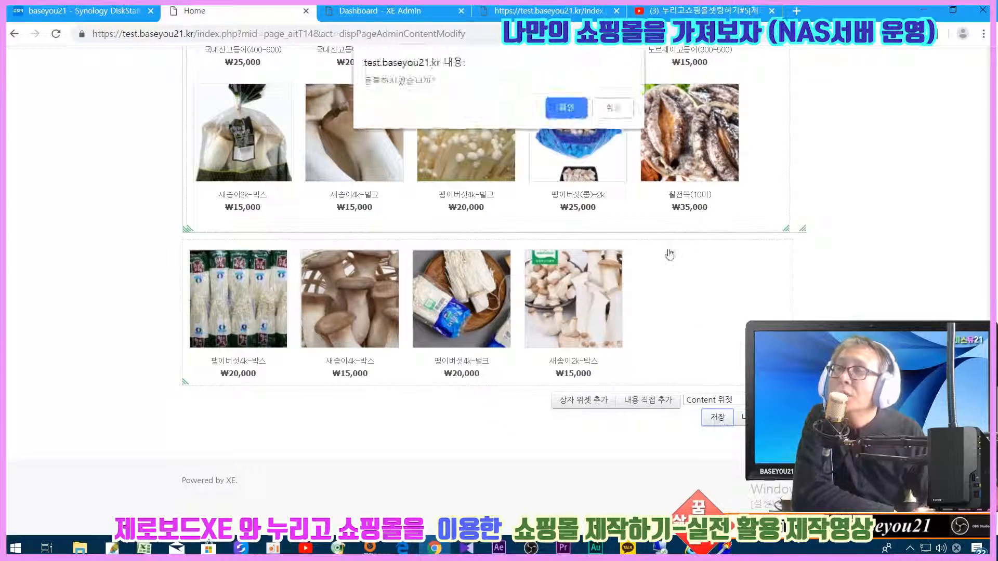
left_click(569, 119)
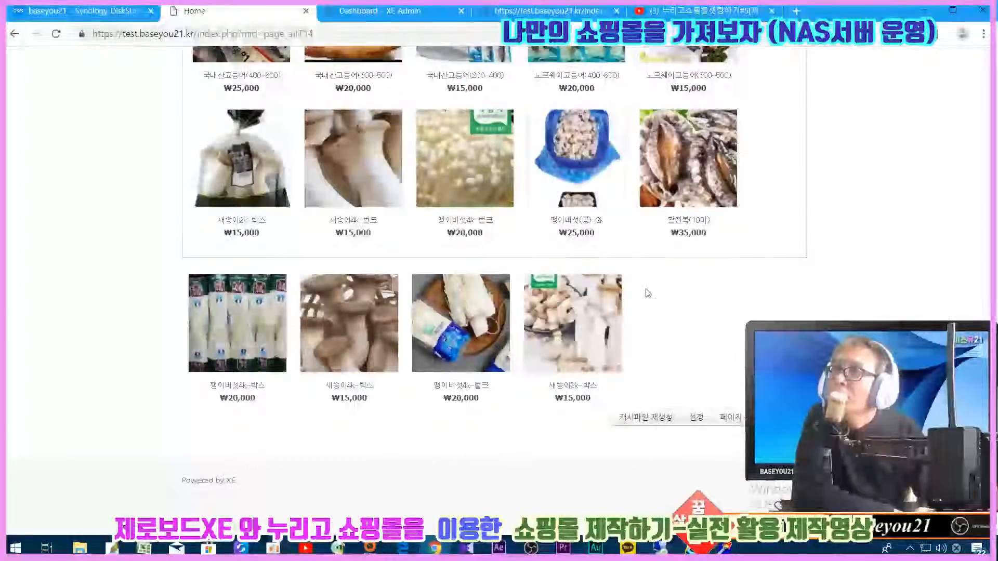
left_click(613, 301)
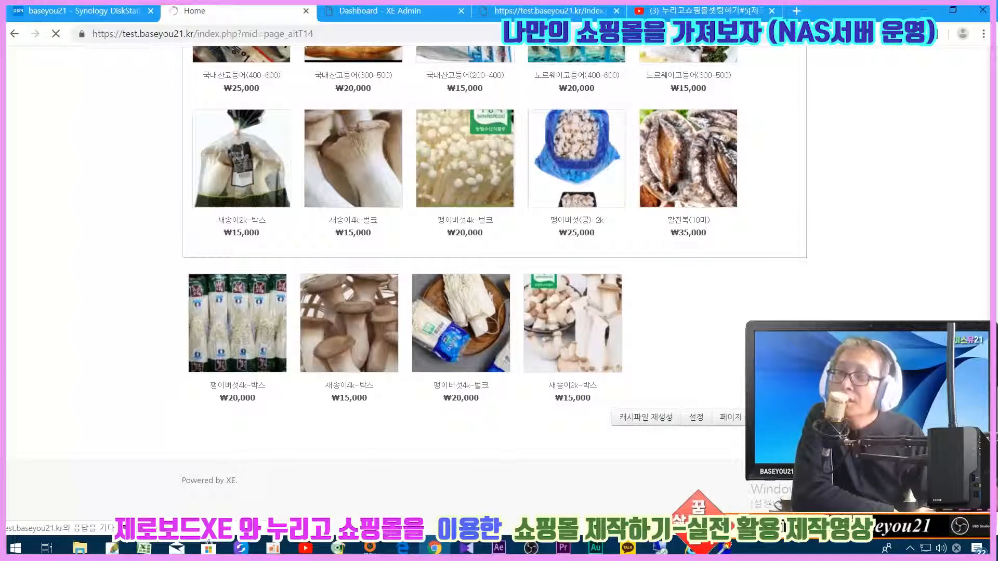
scroll(677, 344, "down", 15)
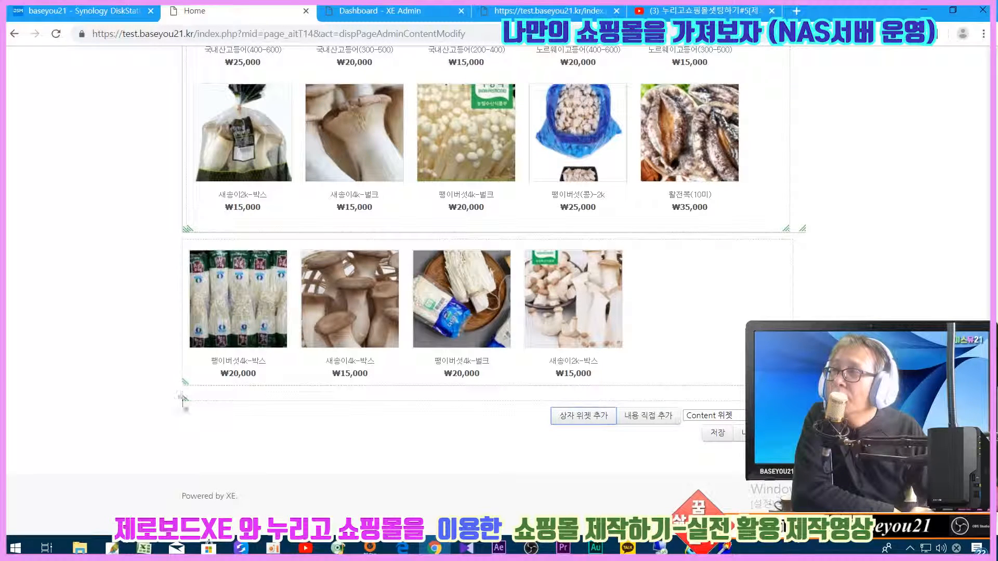
- Enlarge the empty box, move the four-product widget into it, save, and reopen editing
left_click_drag(185, 400, 185, 433)
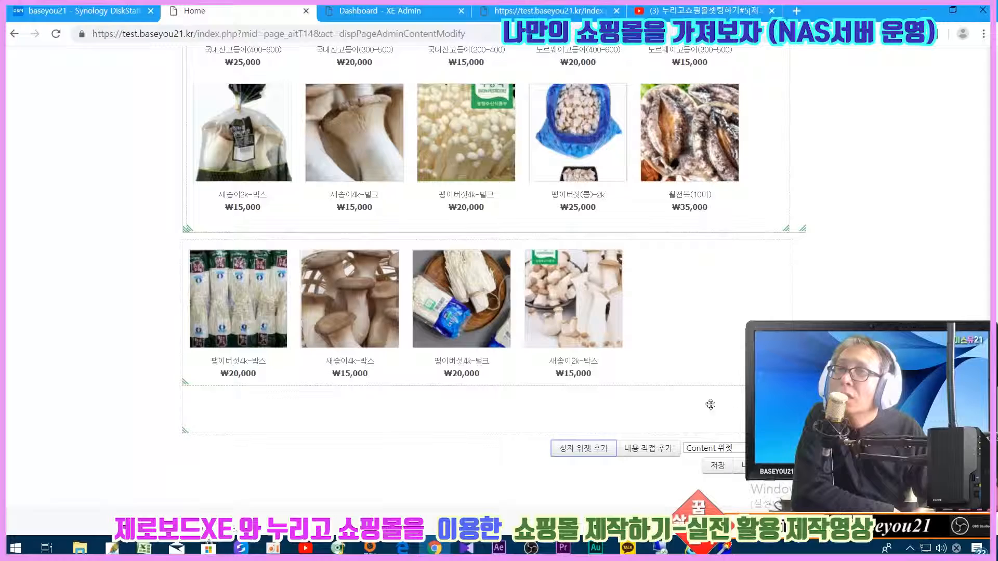
left_click_drag(789, 382, 790, 334)
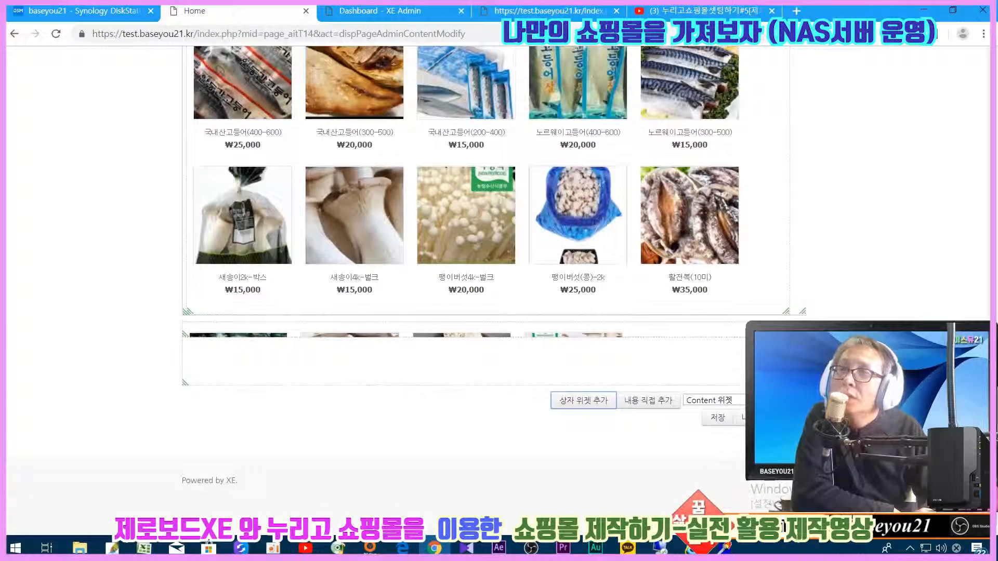
left_click_drag(691, 328, 690, 347)
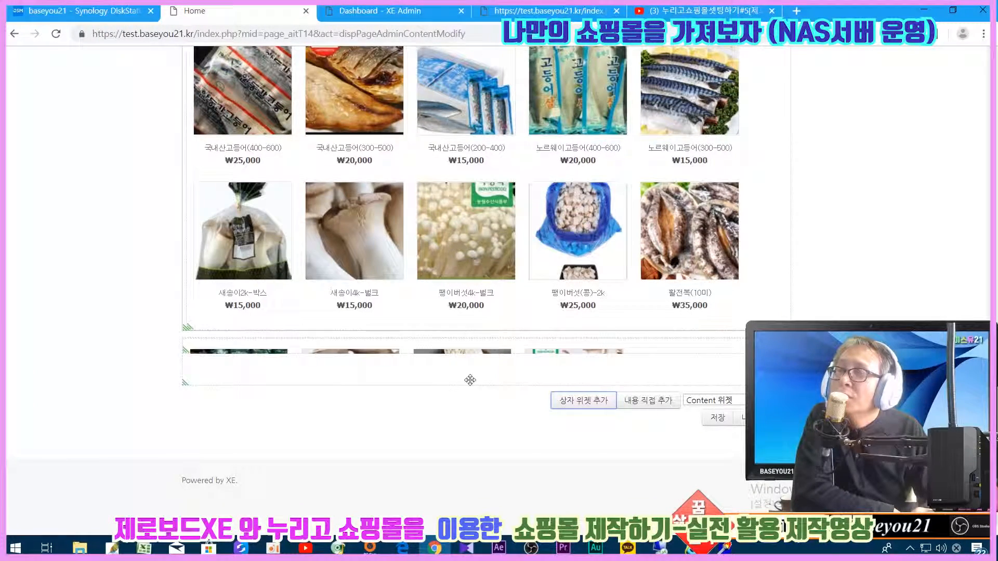
left_click(708, 422)
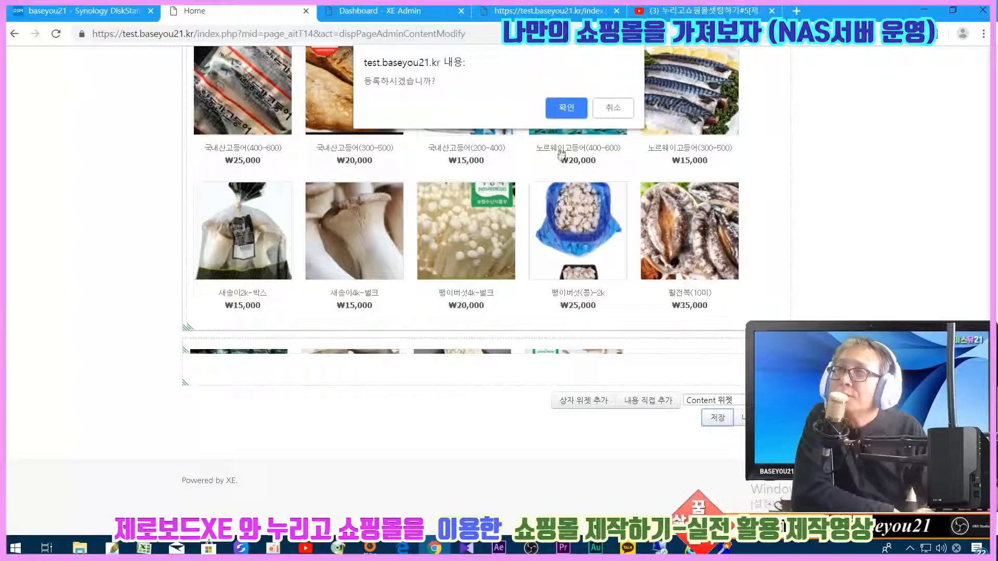
left_click(566, 109)
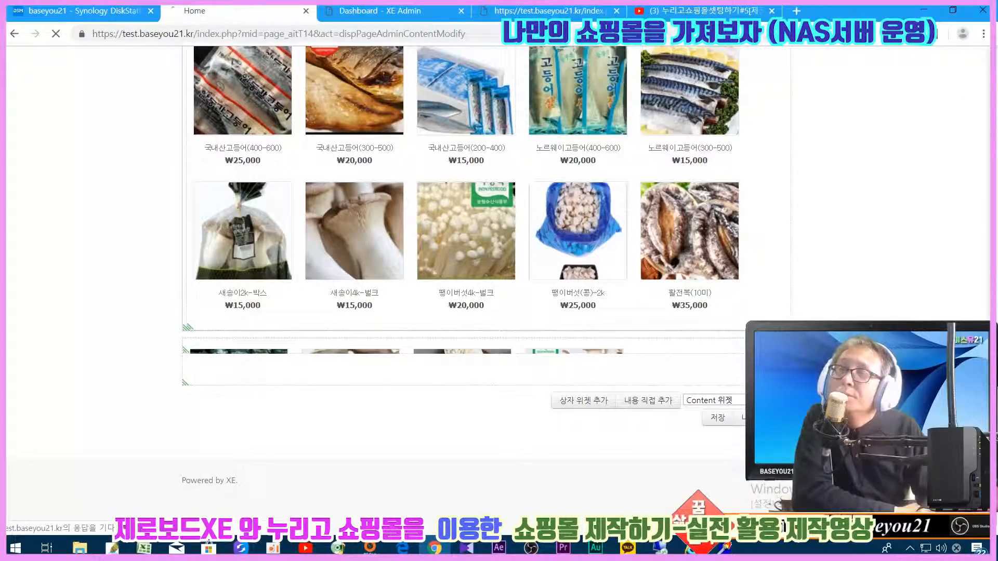
scroll(494, 281, "down", 6)
scroll(740, 427, "down", 5)
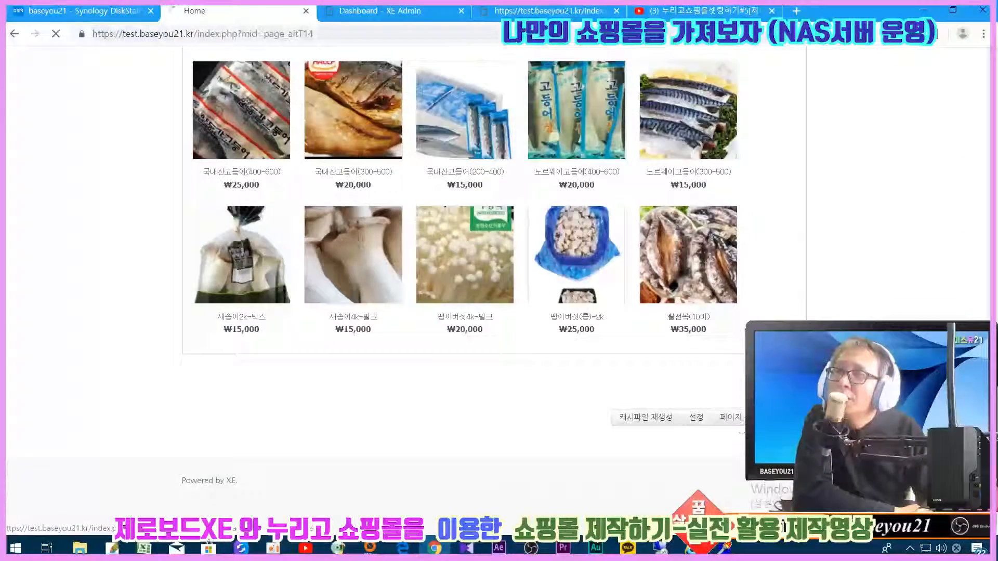
left_click(740, 418)
- Set all four border widths of the lower product widget to 1px
scroll(494, 281, "down", 10)
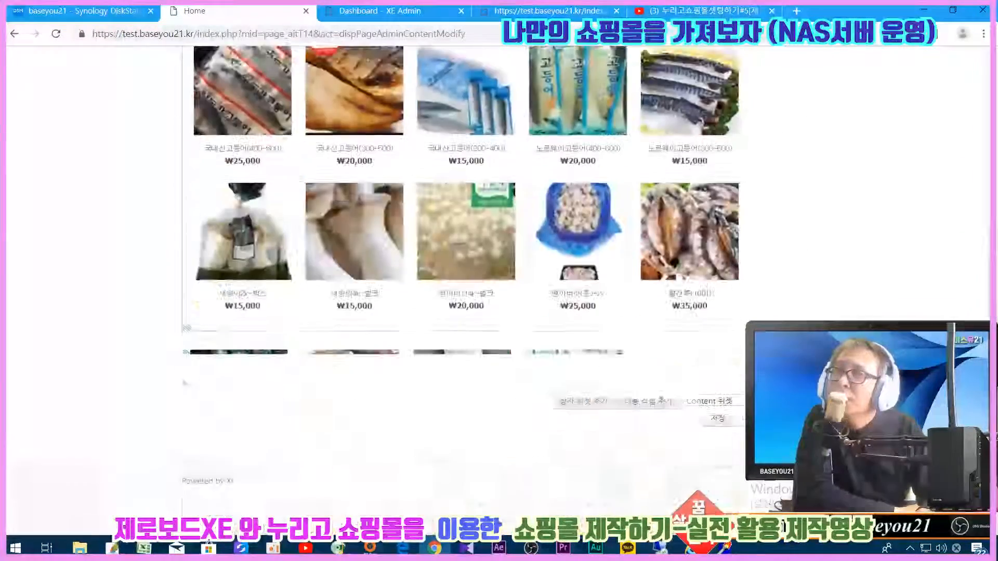
left_click(201, 346)
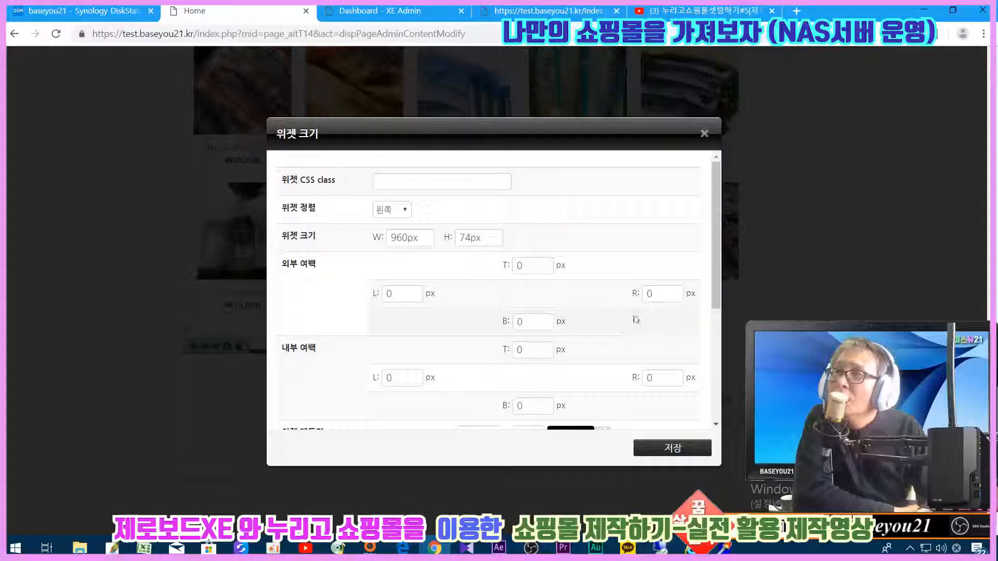
scroll(718, 264, "down", 3)
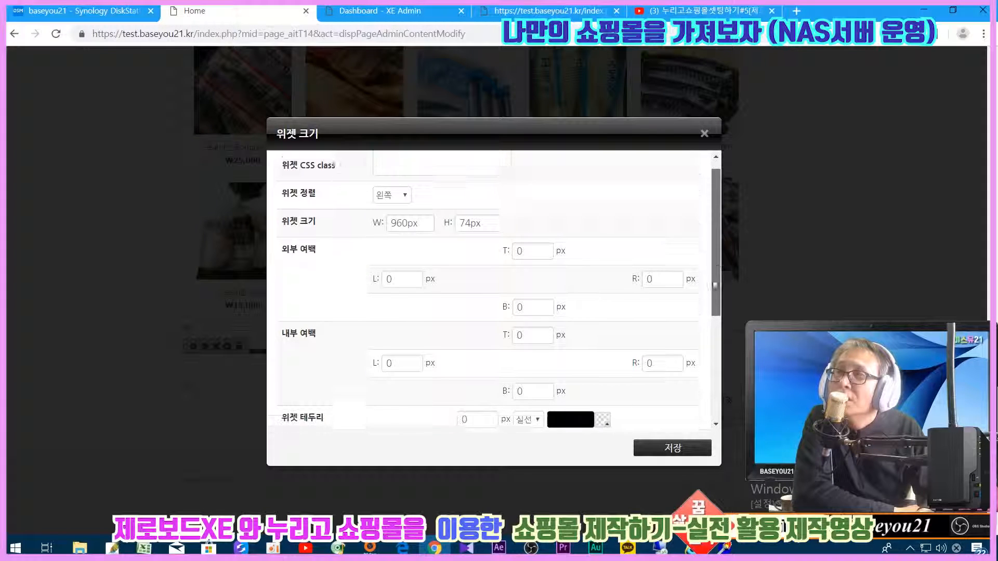
left_click_drag(393, 328, 352, 329)
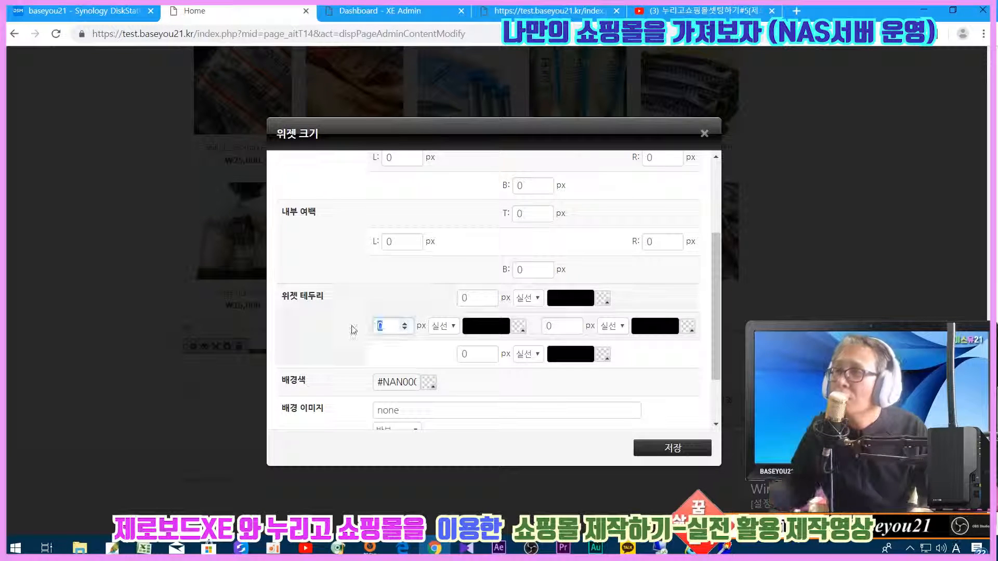
left_click_drag(479, 299, 452, 294)
type("1")
left_click_drag(479, 353, 436, 353)
type("1")
left_click_drag(560, 326, 461, 311)
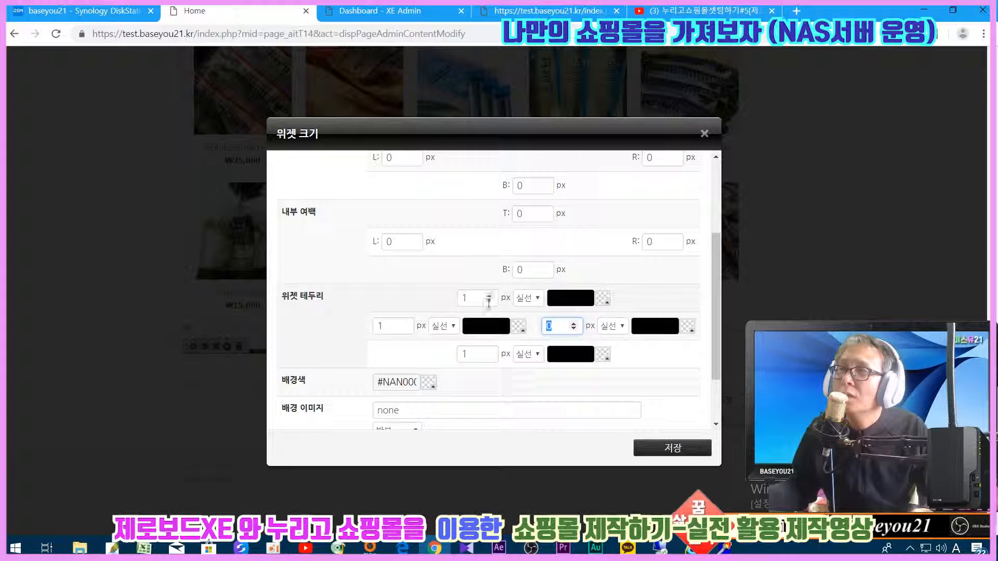
type("1")
- Set the top, right, bottom and left border colours to #bbbbbb
left_click(570, 298)
left_click(570, 326)
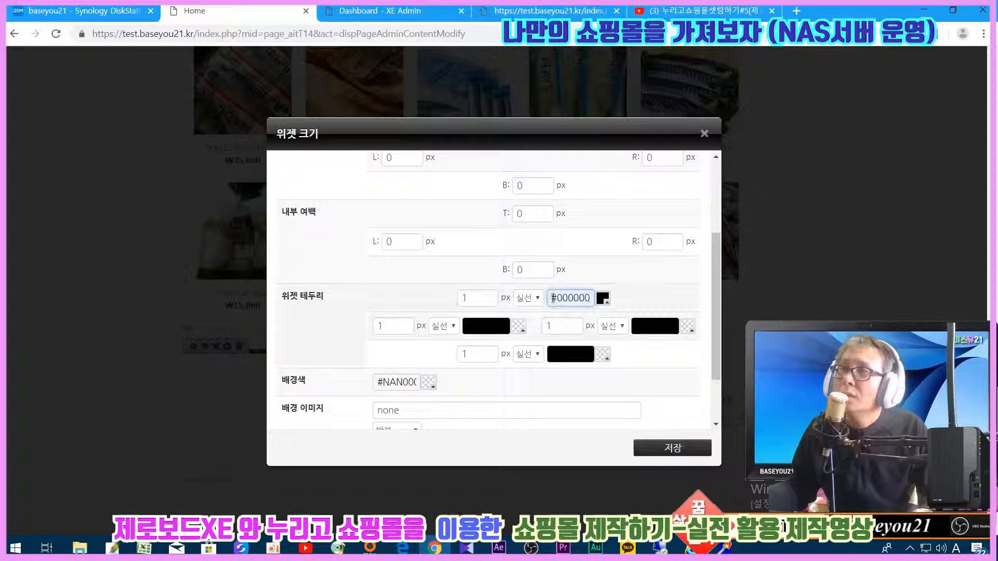
left_click_drag(552, 300, 743, 328)
type("#bbbbbb")
left_click(653, 329)
left_click(645, 352)
left_click_drag(635, 326, 676, 326)
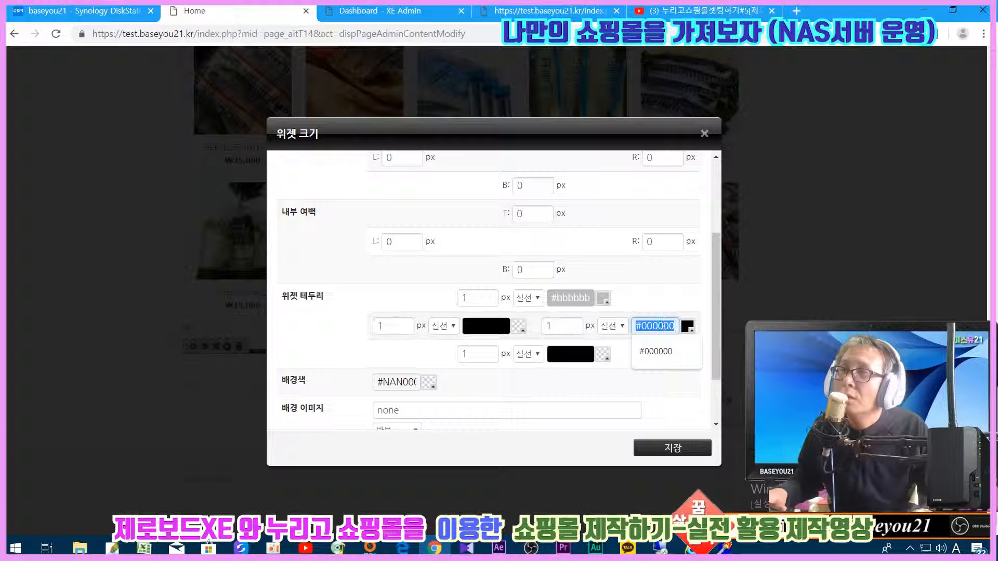
type("#bbbbbb")
left_click(570, 354)
left_click(563, 368)
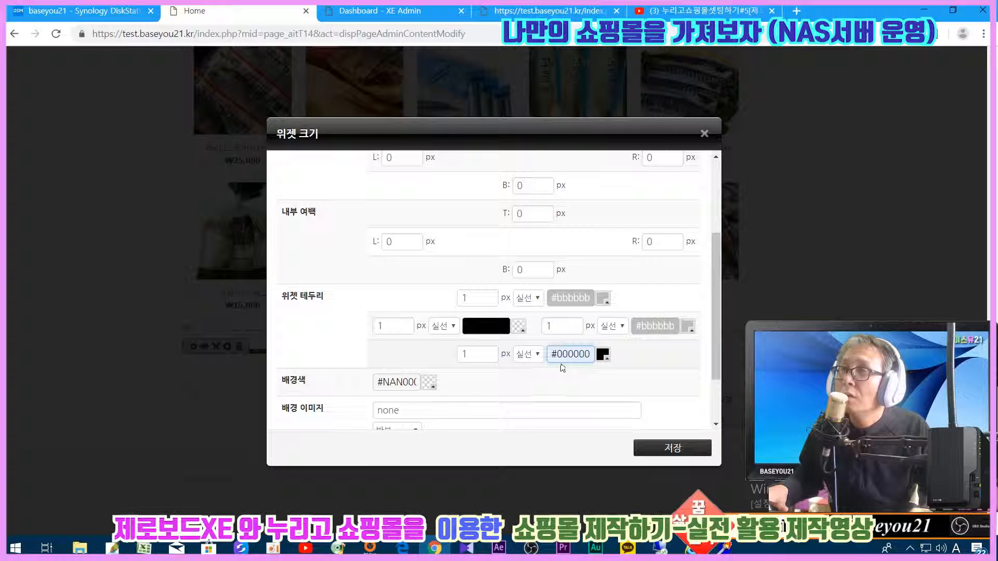
left_click_drag(552, 354, 593, 354)
type("#bbbbbb")
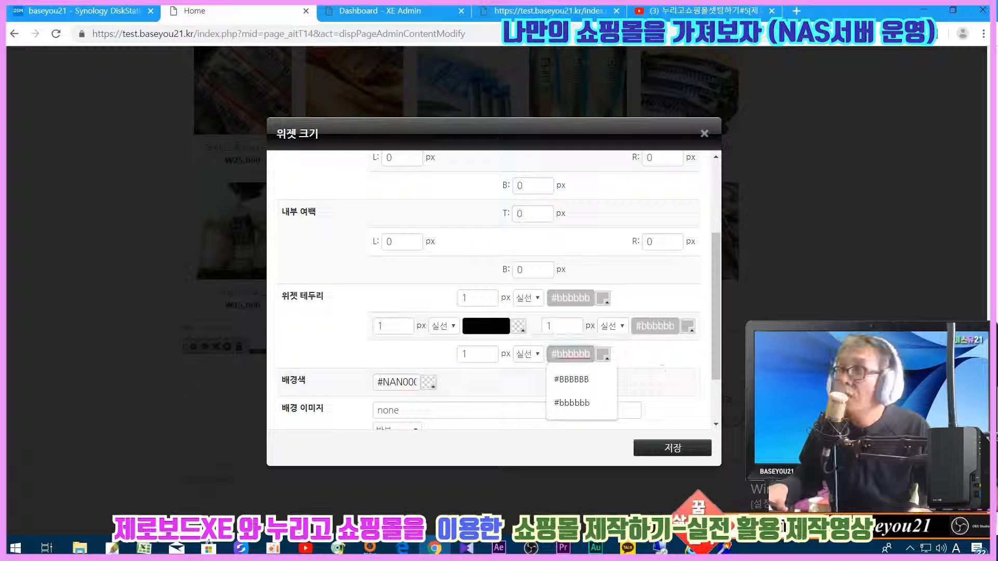
left_click(484, 326)
left_click_drag(466, 326, 507, 326)
type("#bbbbbb")
left_click(380, 306)
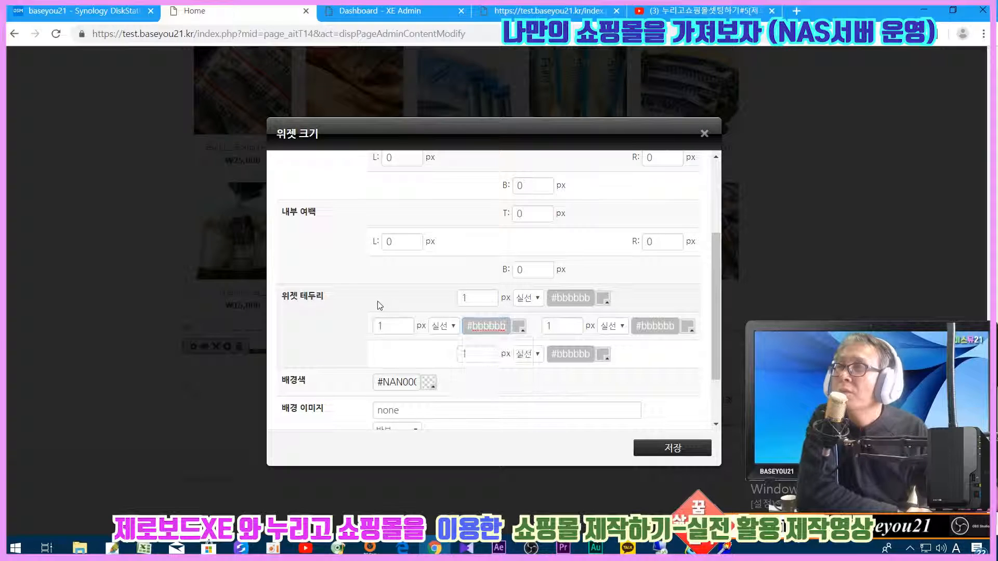
- Set the widget's inner padding to 5 on every side
scroll(406, 291, "up", 2)
double_click(394, 307)
type("5")
double_click(535, 279)
type("5")
left_click_drag(524, 336, 490, 335)
type("5")
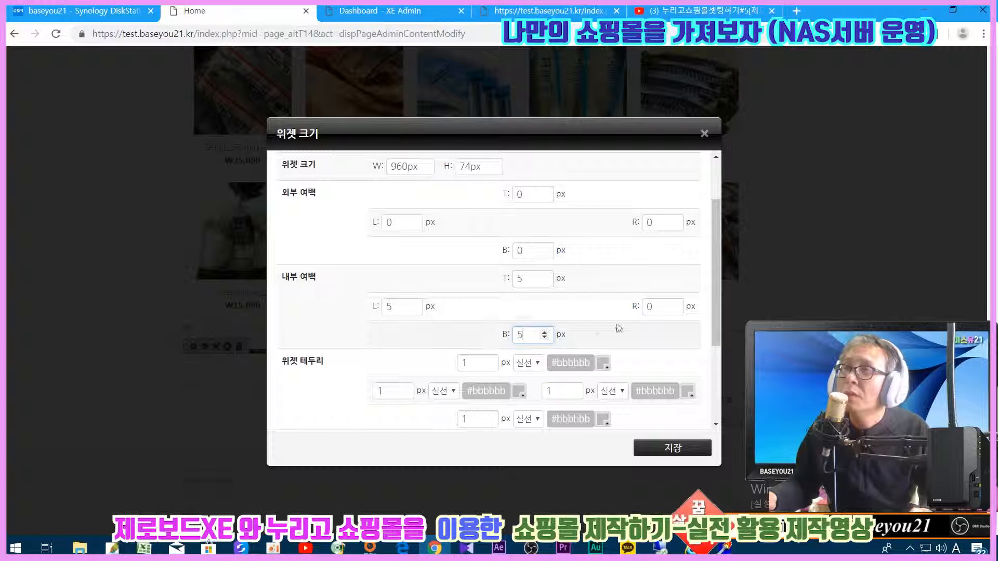
left_click_drag(659, 310, 596, 310)
type("5")
- Set the widget width to 100%, clear its height, and apply the settings
scroll(545, 295, "up", 3)
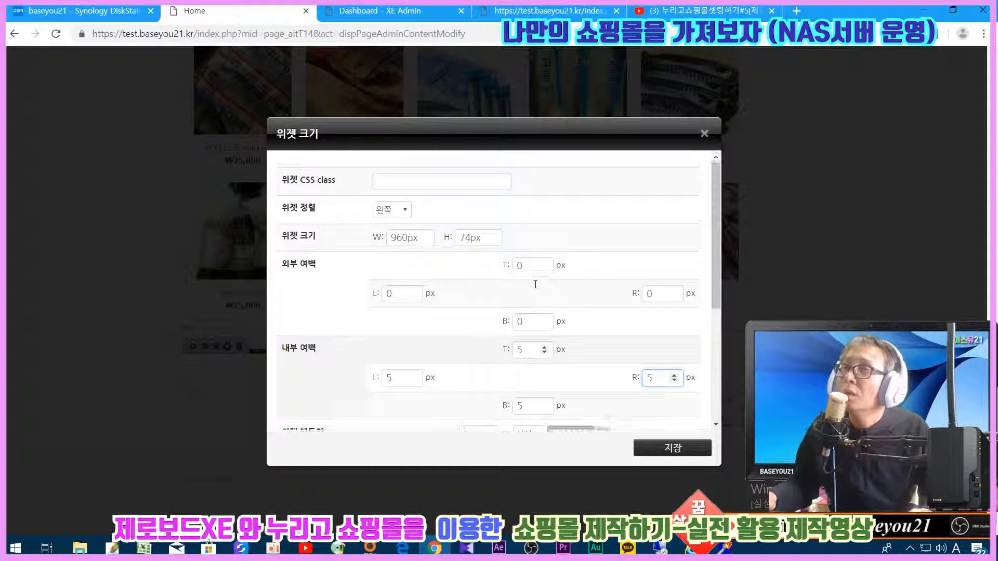
left_click_drag(431, 238, 377, 238)
type("100")
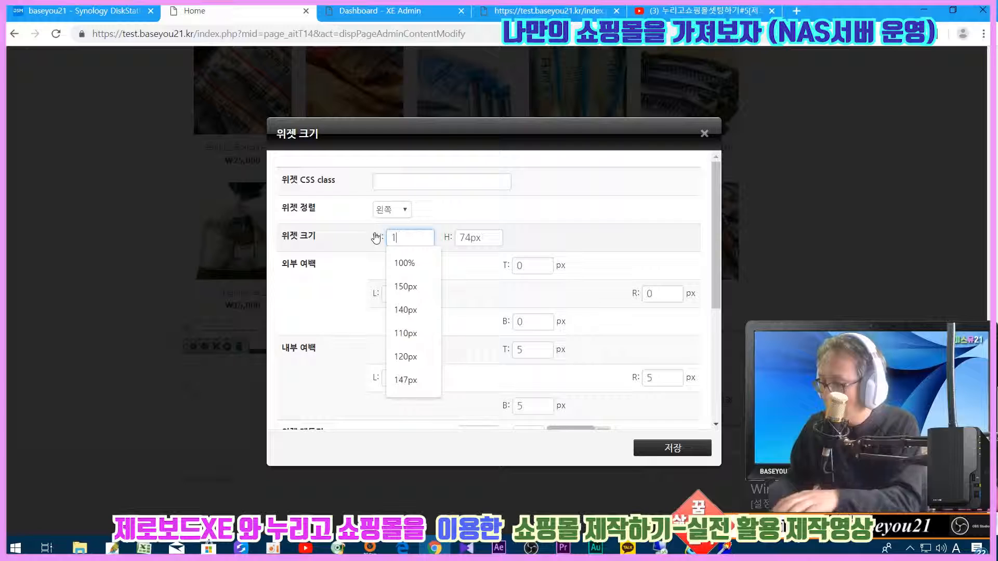
type("%")
double_click(470, 238)
key("BackSpace")
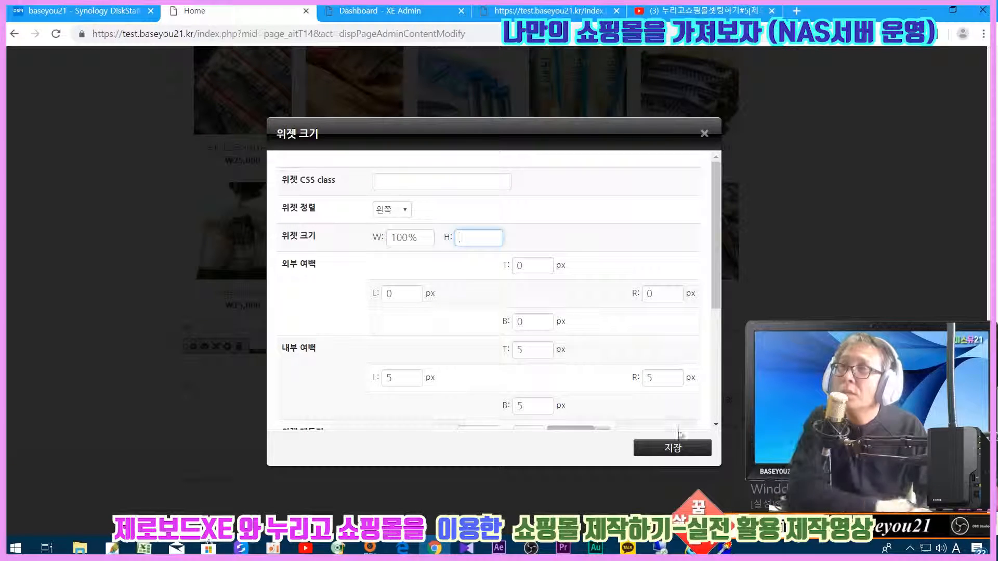
left_click(668, 447)
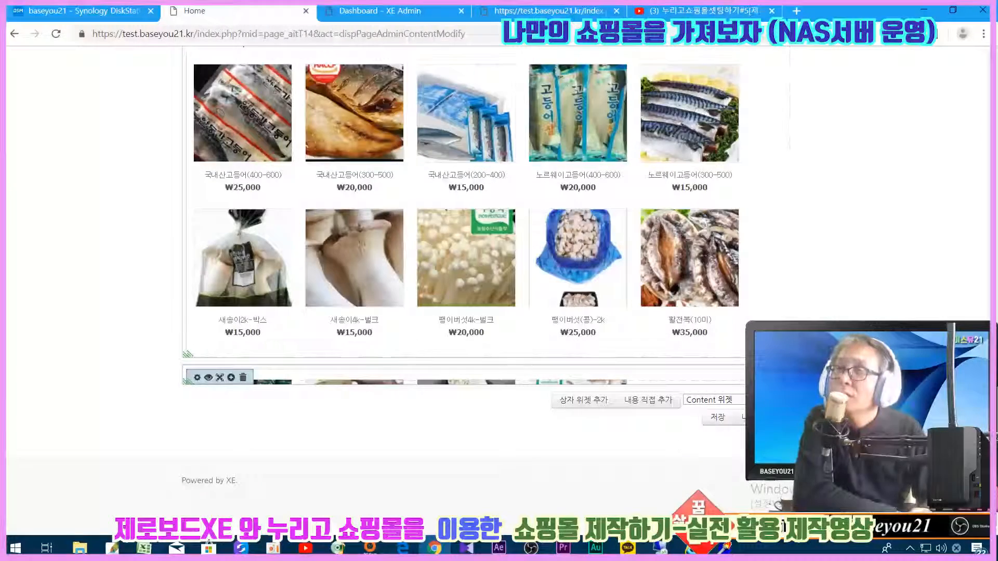
- Save and confirm the page, then reopen it in the page editor
left_click(712, 418)
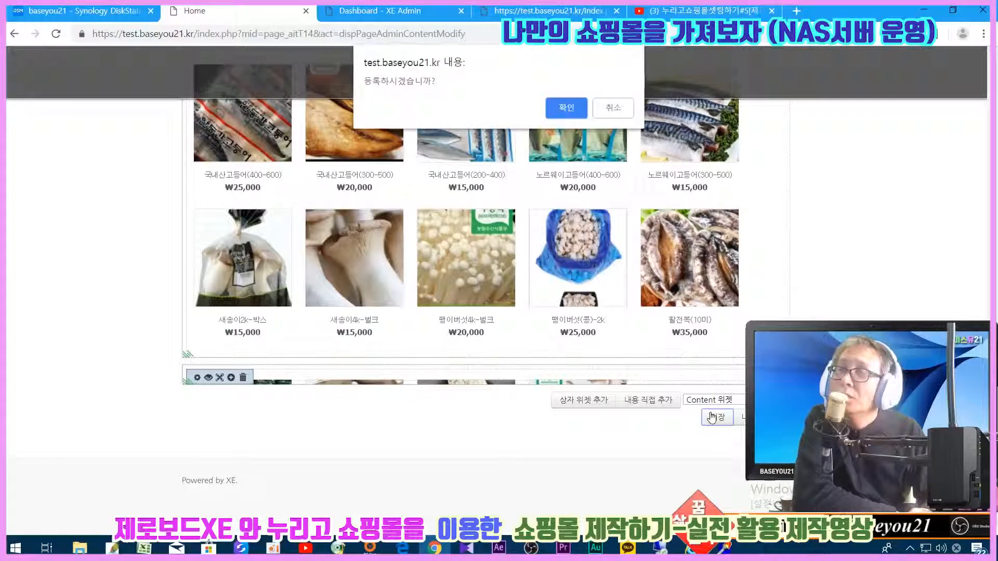
left_click(566, 108)
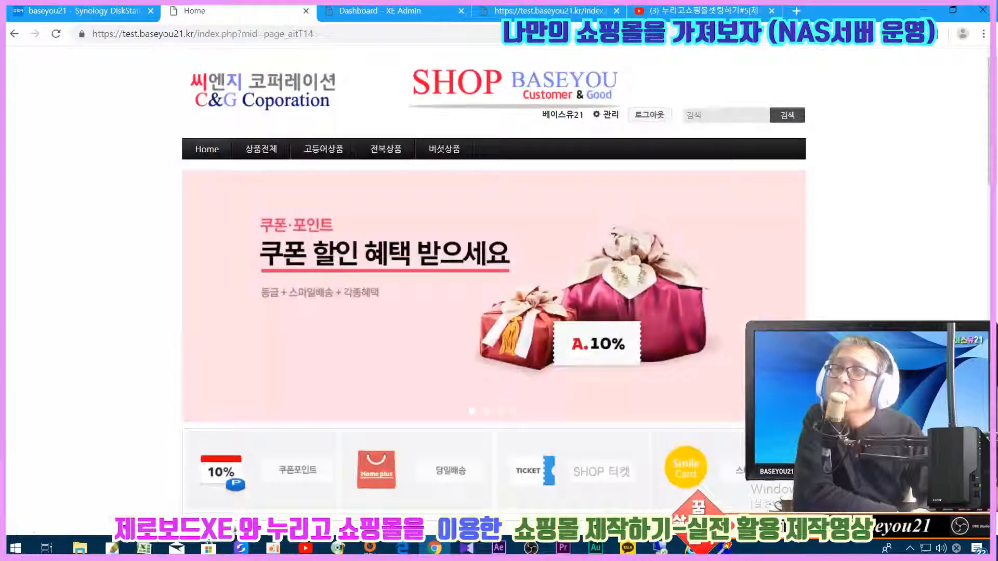
scroll(493, 260, "down", 15)
scroll(730, 435, "down", 3)
left_click(731, 418)
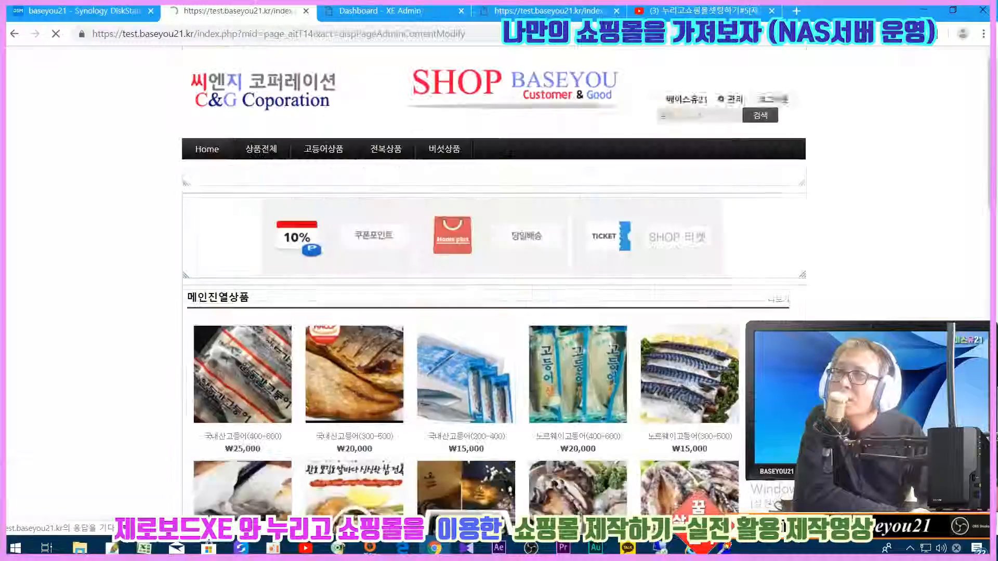
scroll(468, 260, "down", 15)
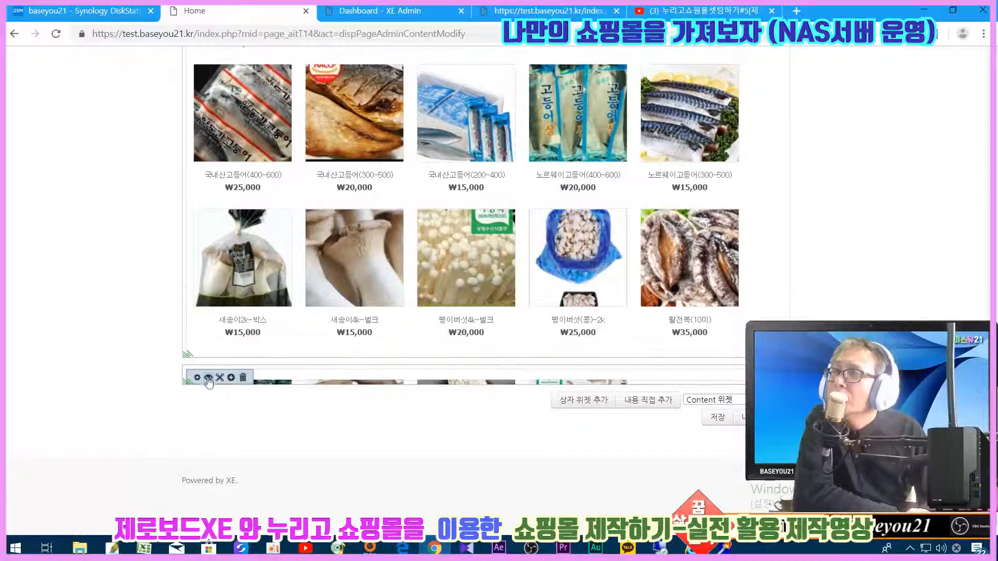
- Change the lower widget's width to 98% with no fixed height and apply
left_click(207, 377)
double_click(428, 234)
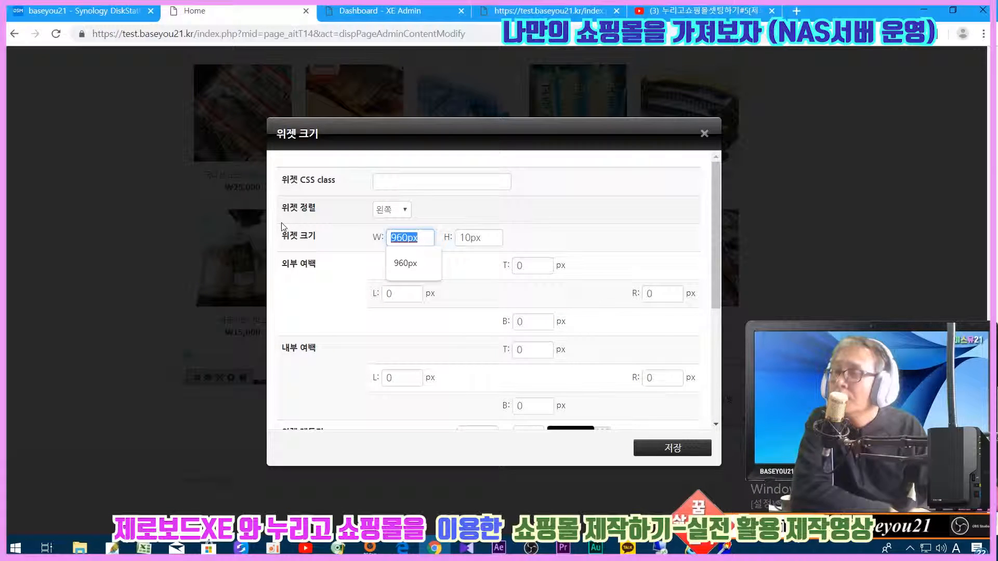
type("9")
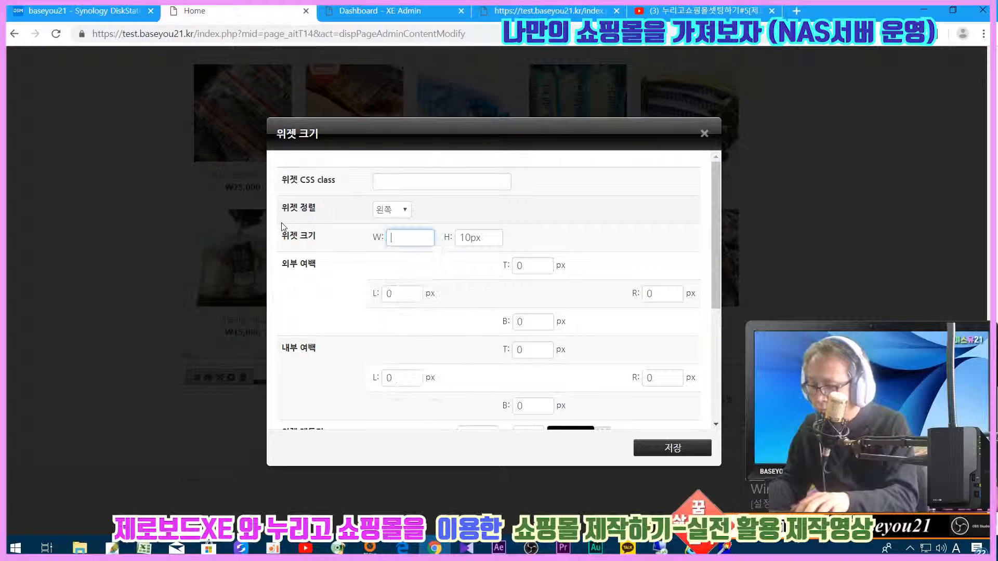
type("8%")
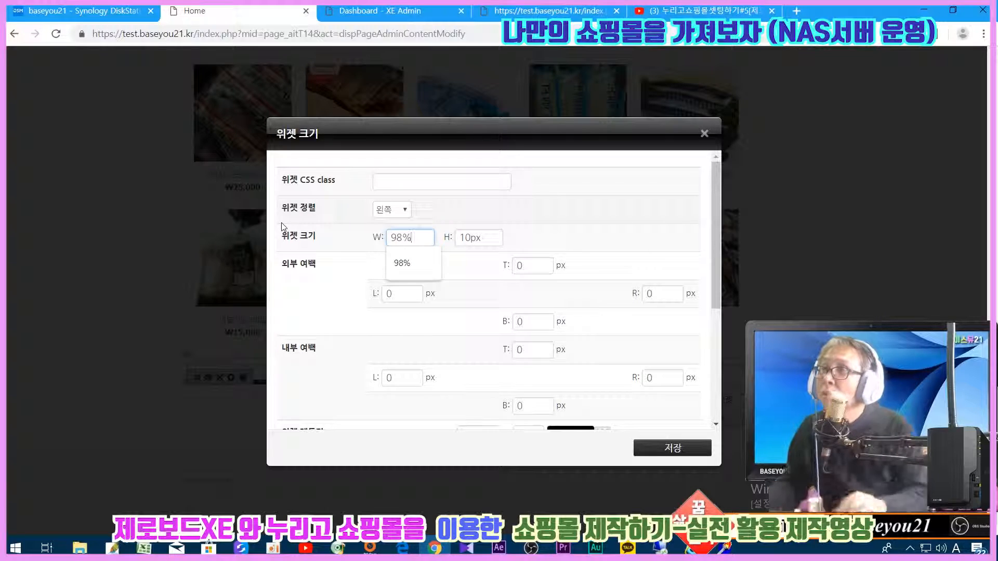
key("Tab")
key("BackSpace")
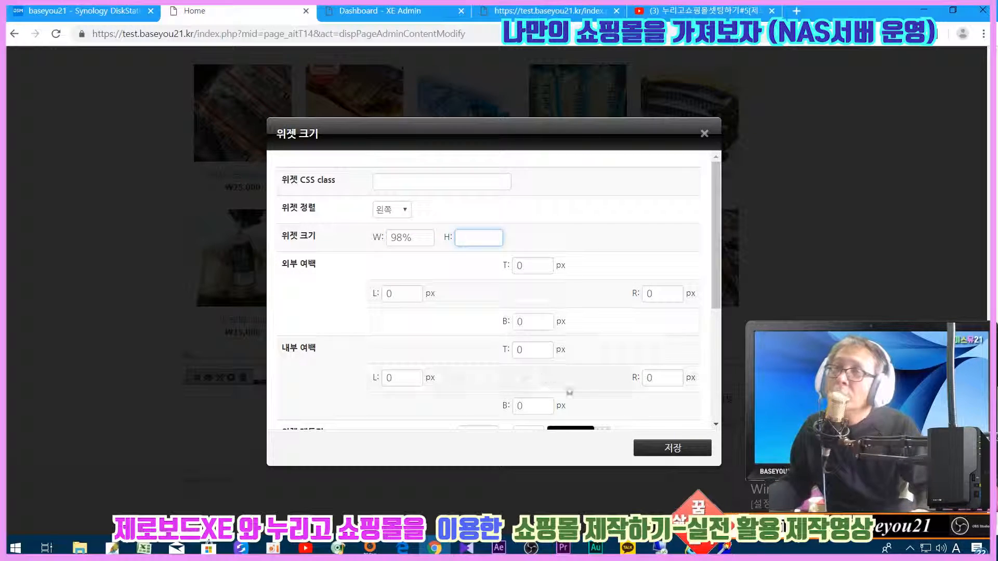
left_click(672, 448)
scroll(795, 291, "down", 3)
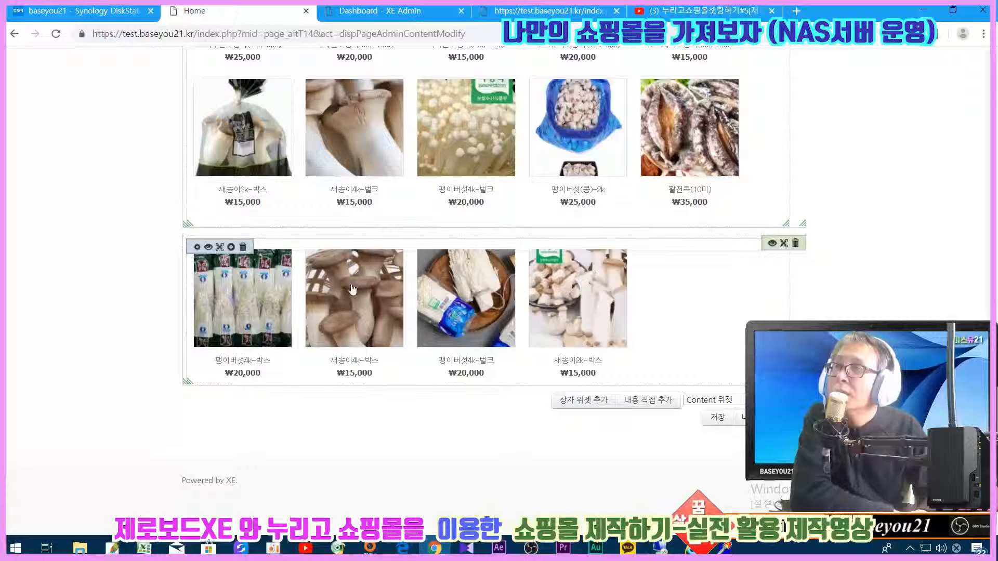
- Save and confirm the page layout, then reopen the home page for editing
left_click(768, 243)
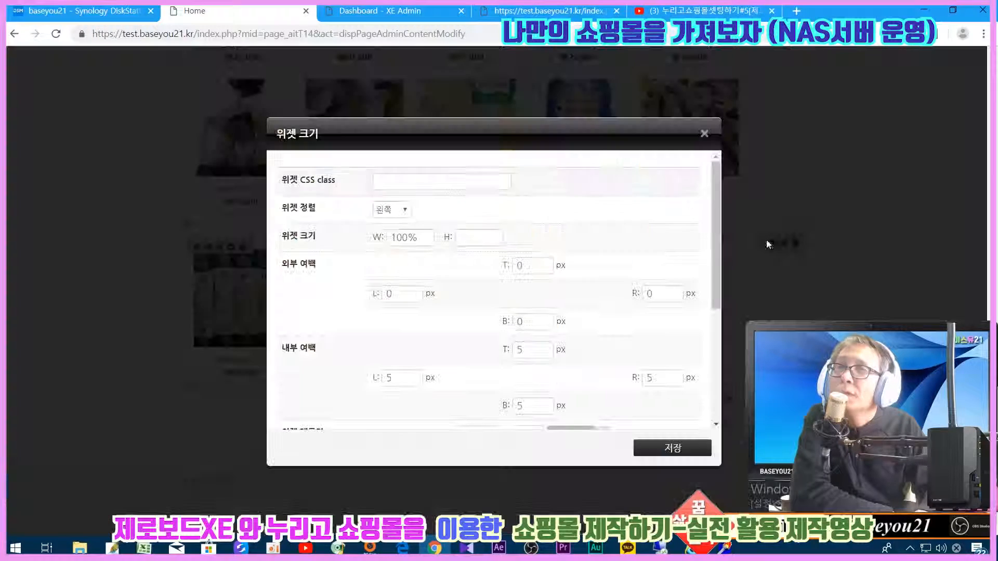
left_click(645, 442)
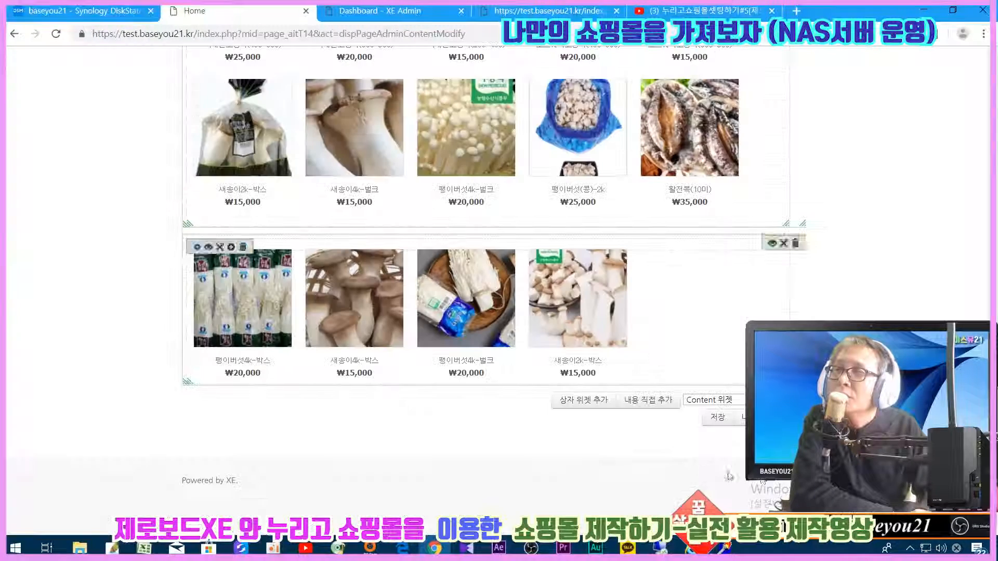
left_click(717, 417)
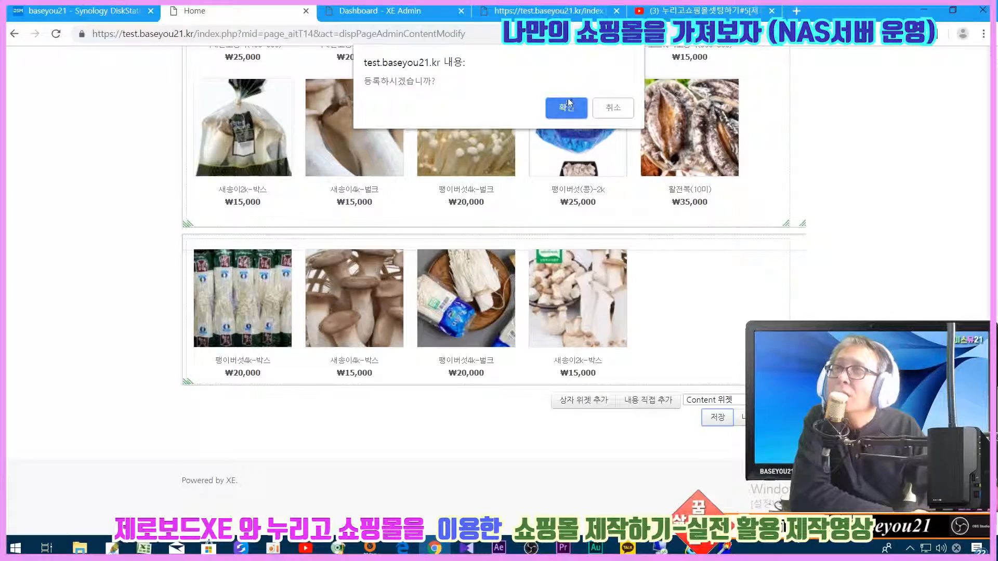
left_click(570, 103)
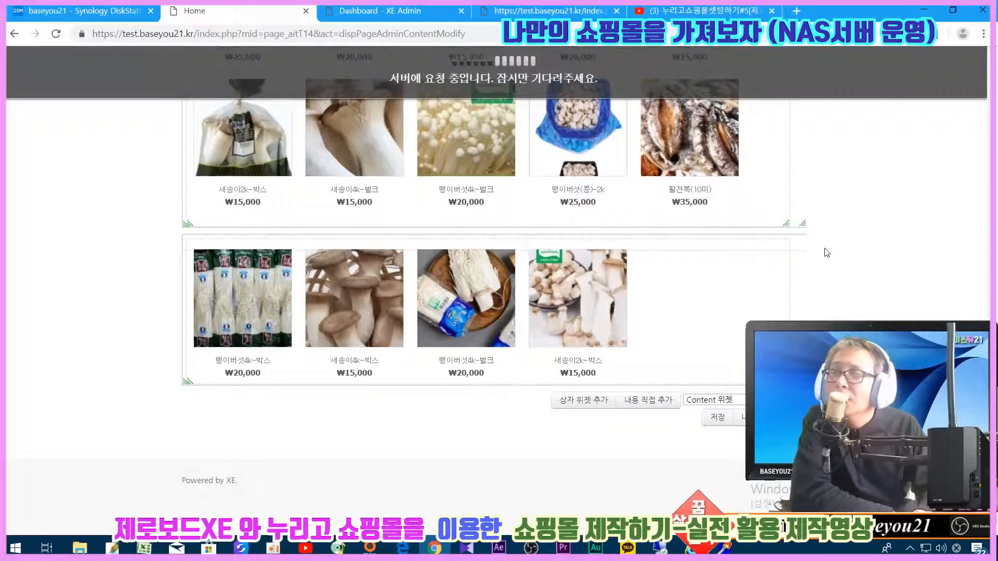
scroll(824, 251, "down", 5)
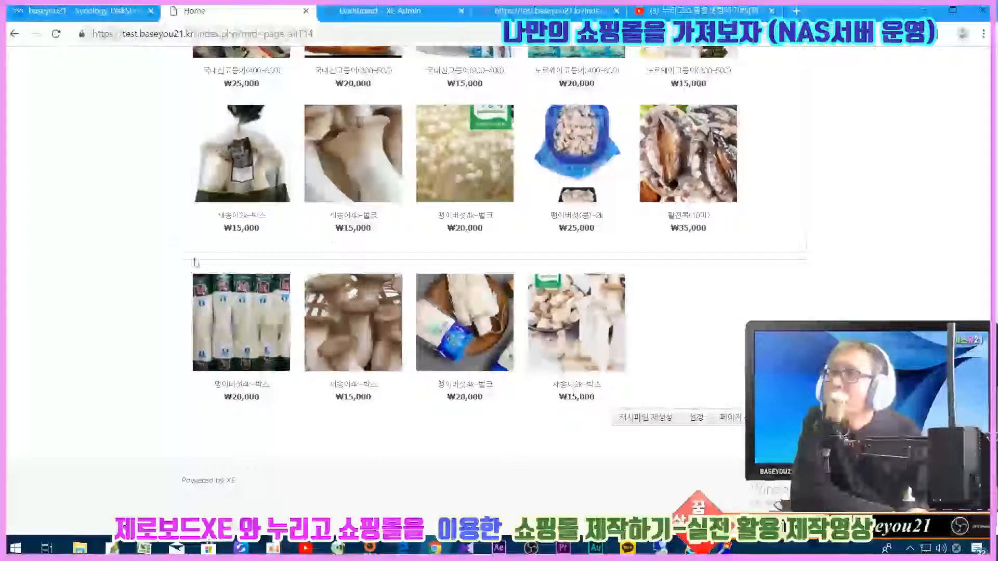
left_click(740, 421)
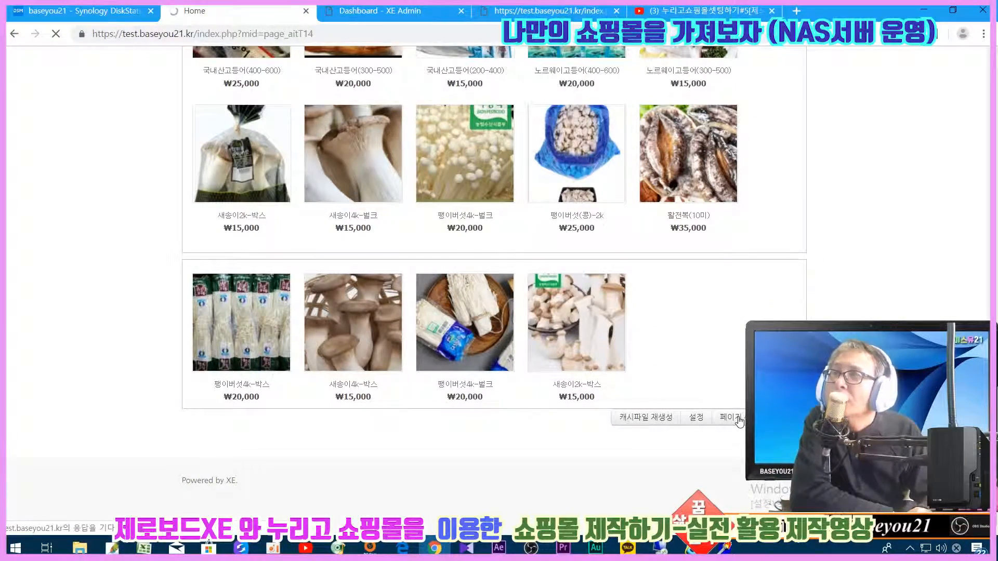
scroll(739, 421, "down", 6)
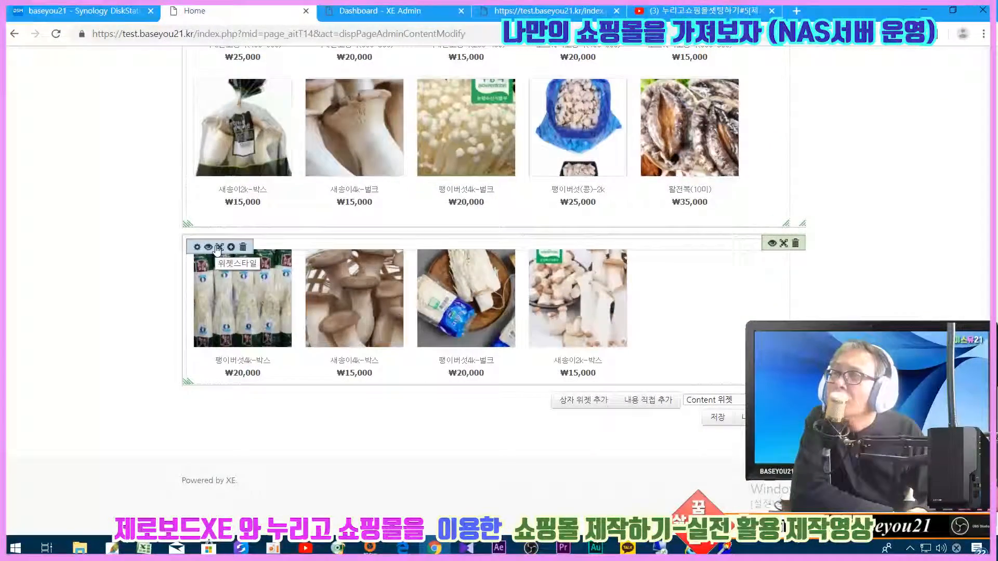
- Apply the Simple Strong (심플 스트롱) style to the lower widget, titled BEST ITEMS
left_click(218, 248)
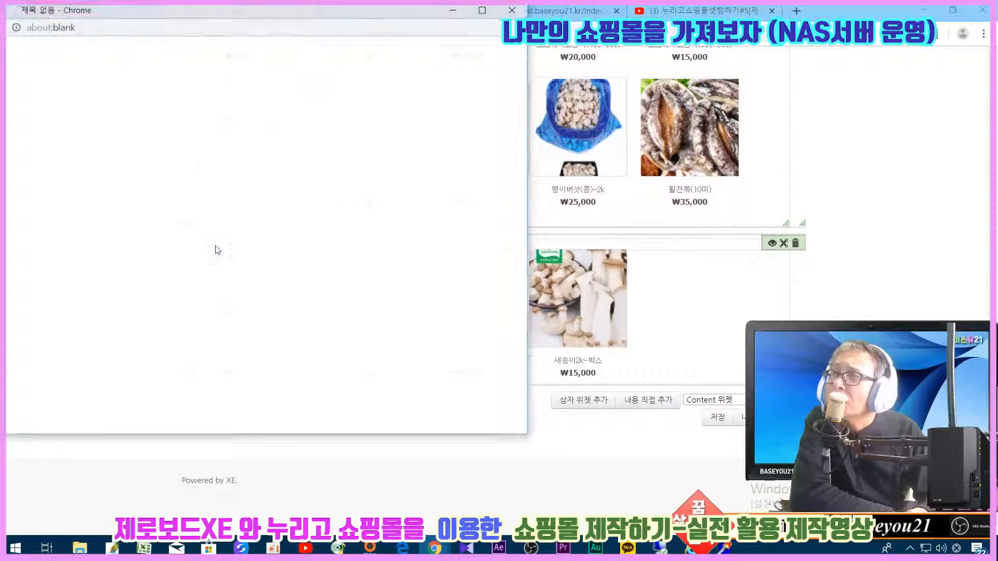
left_click(141, 124)
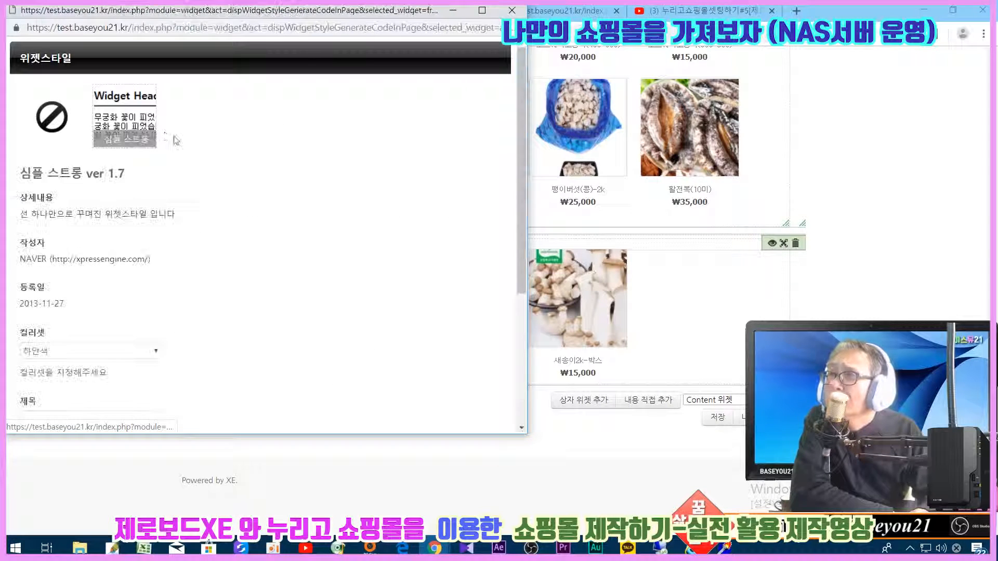
scroll(78, 234, "down", 4)
left_click(54, 222)
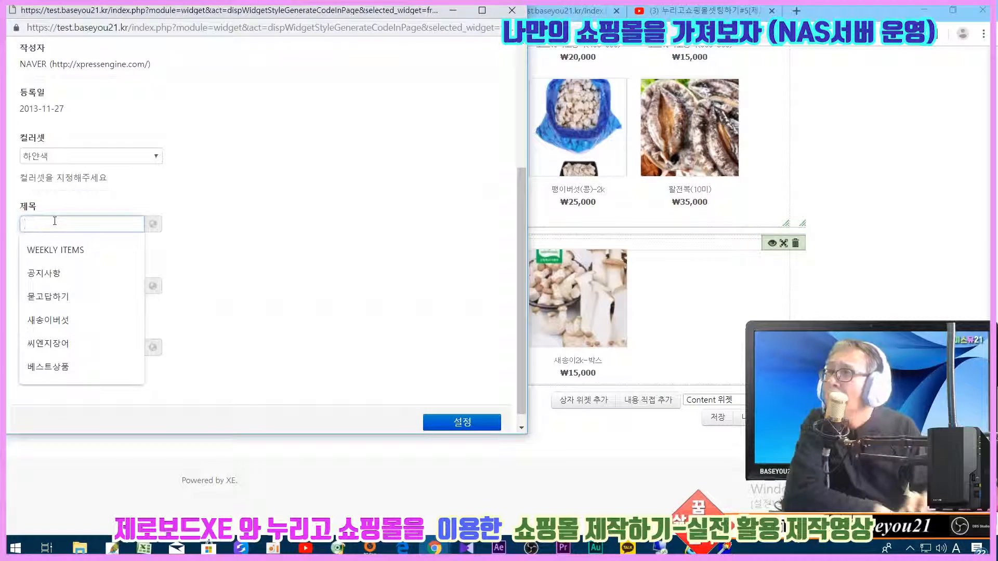
key("Down")
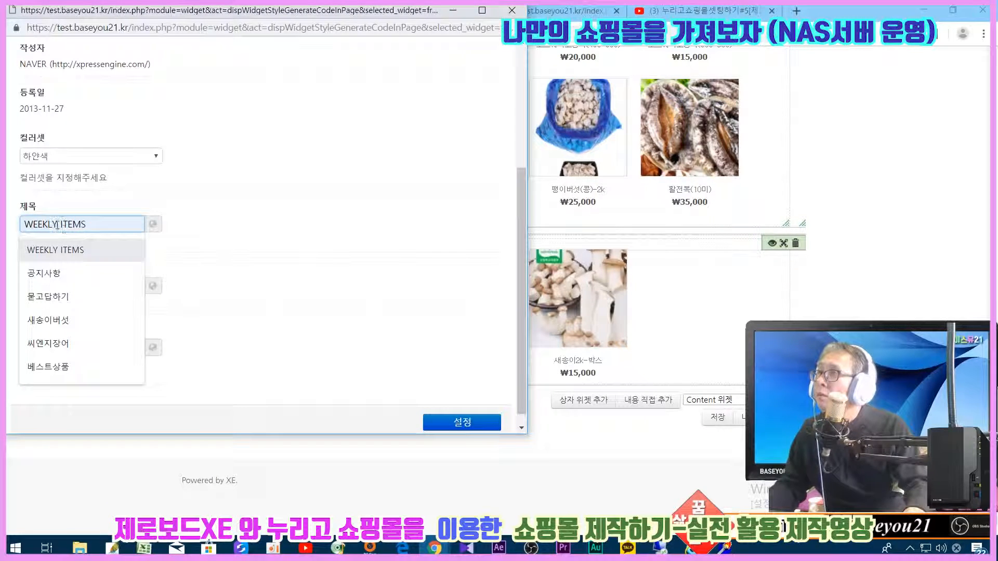
left_click(71, 260)
double_click(59, 224)
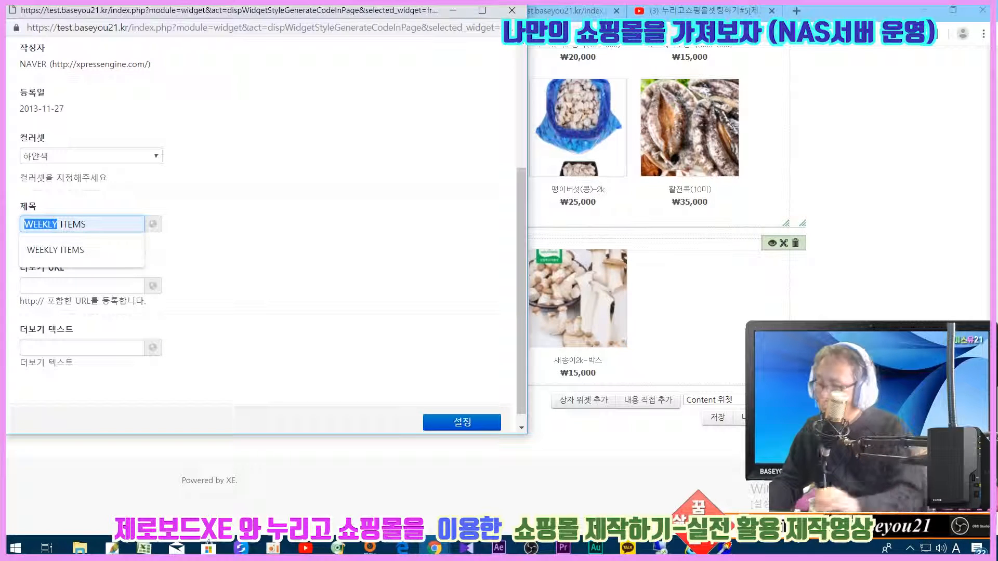
type("BEST")
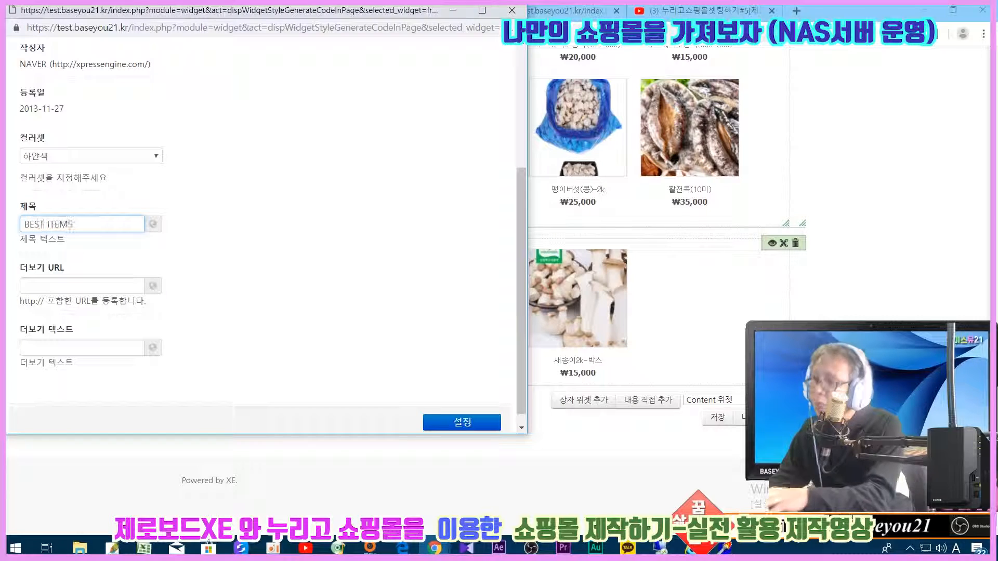
- Add a 더보기 link pointing to #, apply the style, and save the page
left_click(36, 283)
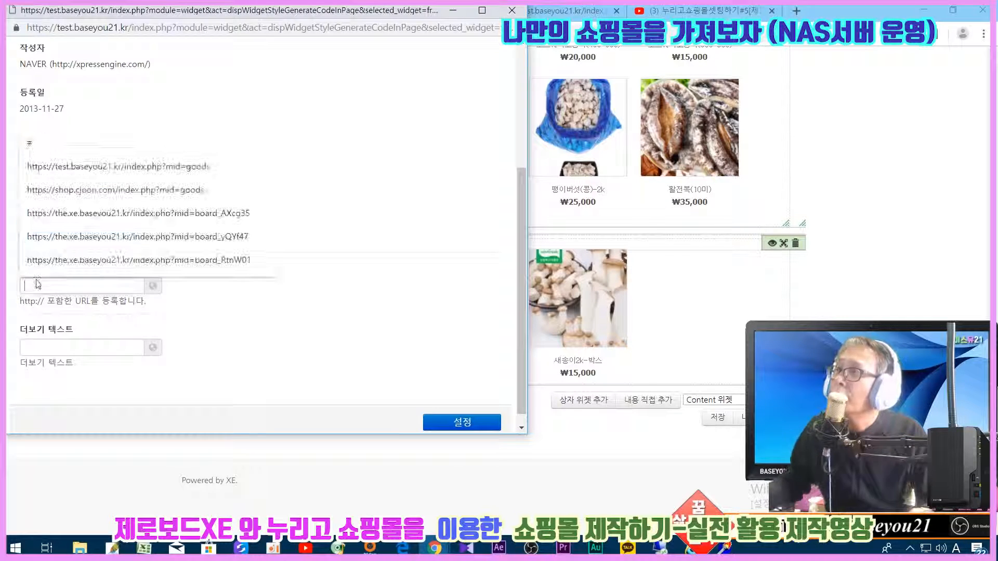
type("#")
left_click(49, 344)
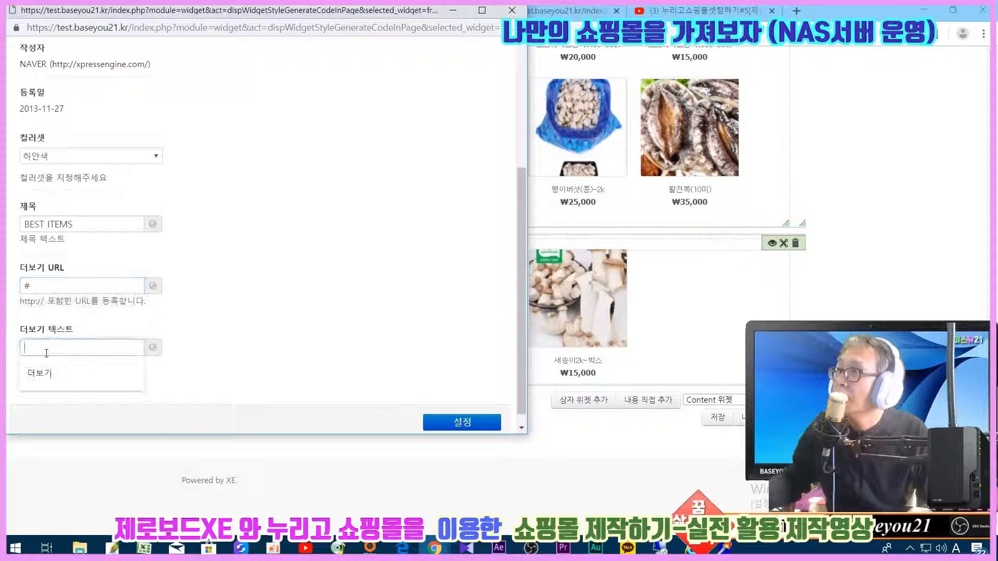
type("더보기")
left_click(444, 425)
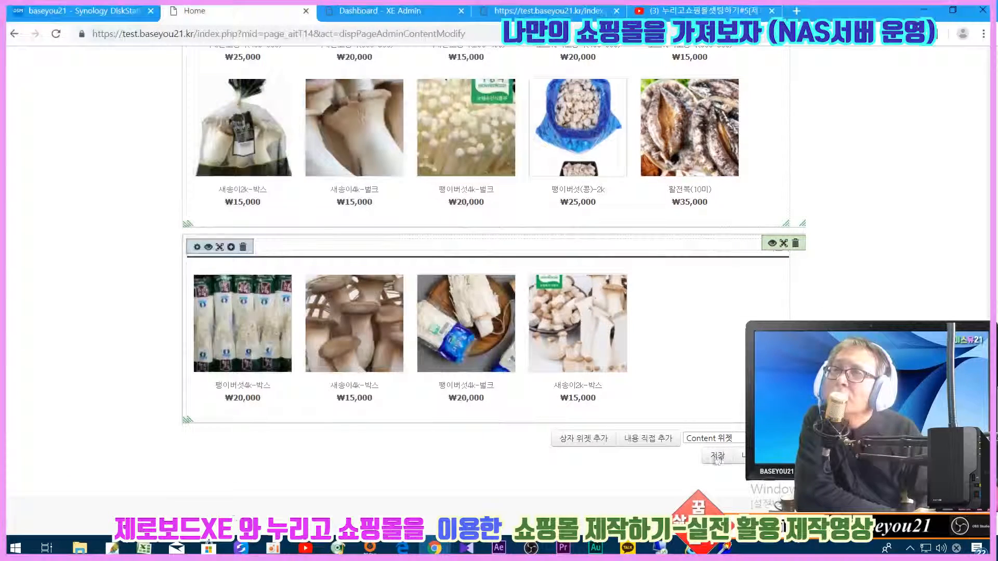
left_click(718, 456)
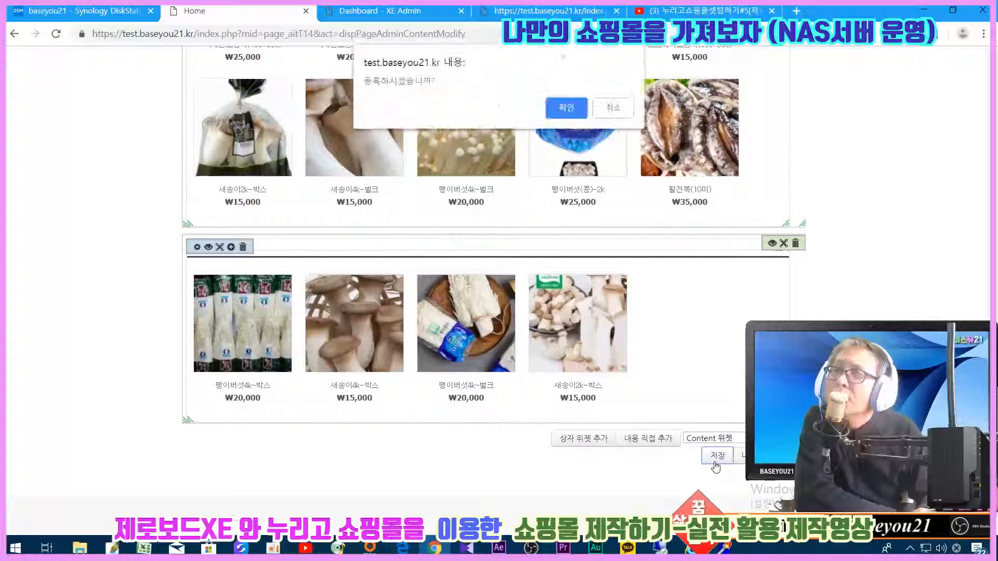
left_click(562, 118)
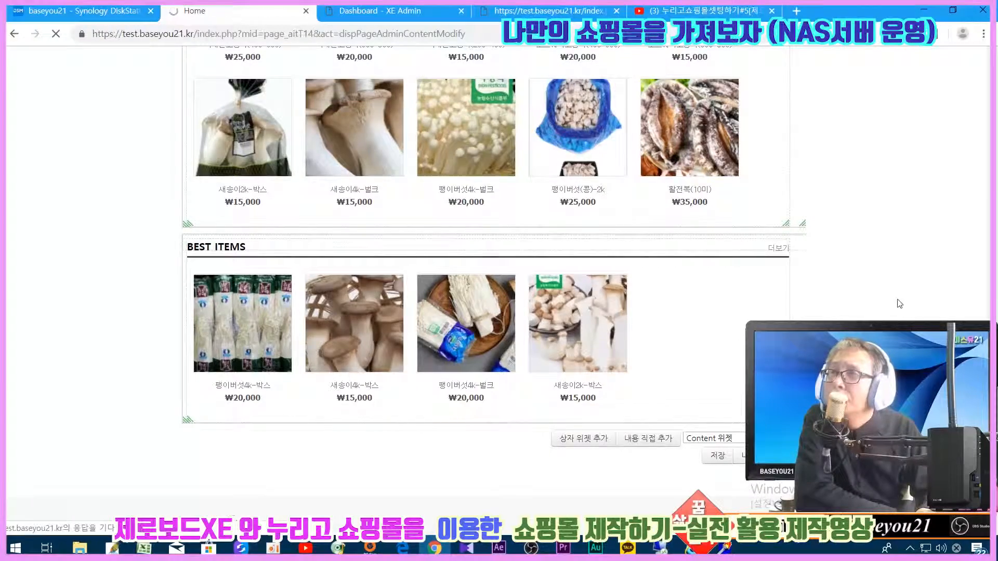
- Scroll through the saved home page to check the gallery and the BEST ITEMS box
scroll(898, 303, "down", 15)
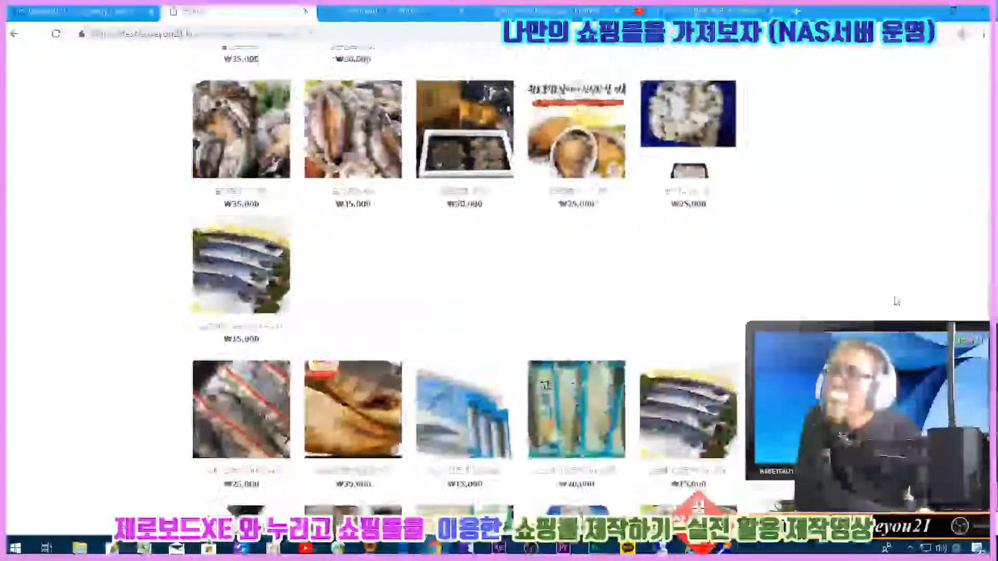
scroll(897, 301, "down", 9)
scroll(896, 301, "up", 8)
scroll(897, 301, "up", 10)
scroll(896, 301, "down", 8)
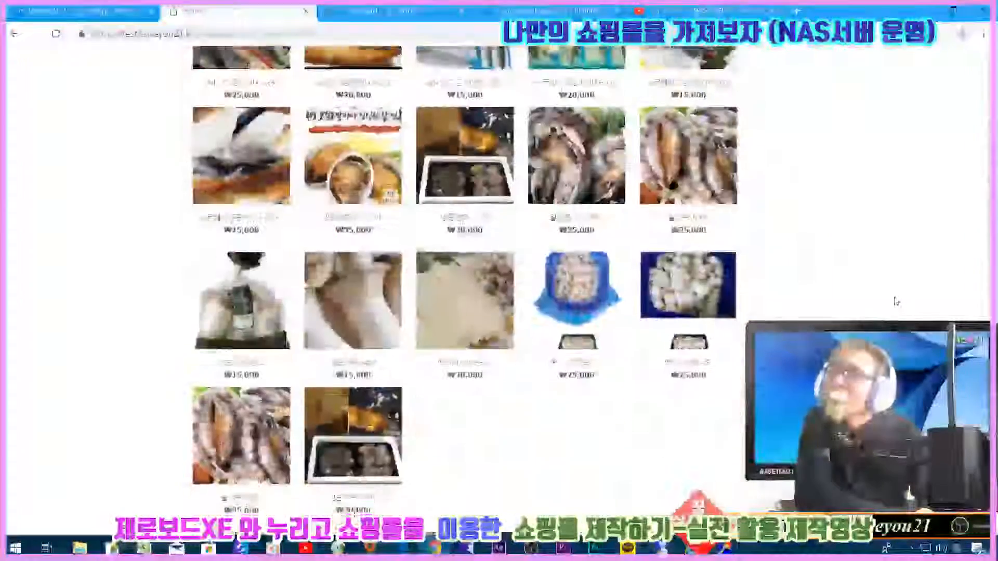
scroll(896, 301, "up", 12)
scroll(896, 301, "down", 10)
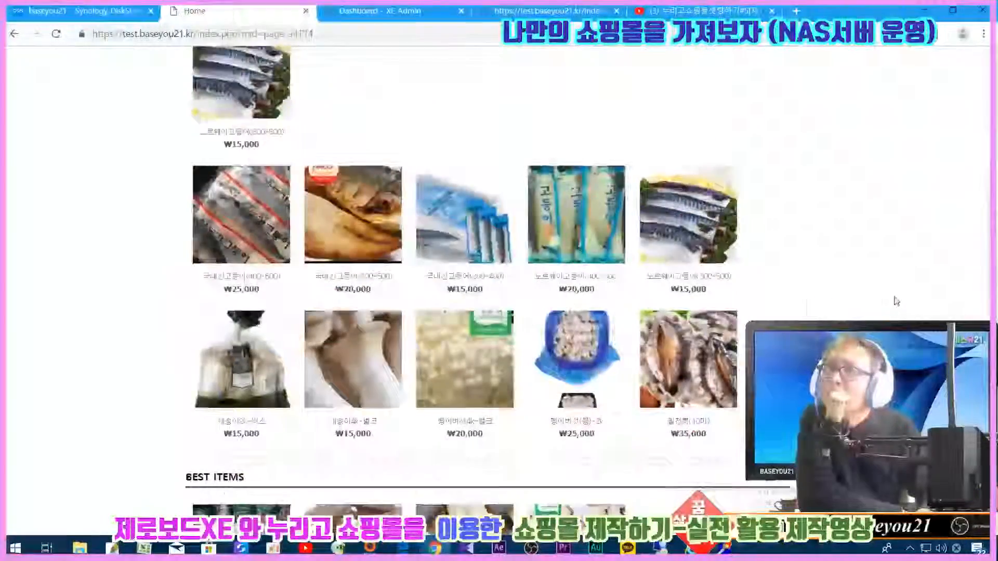
scroll(896, 301, "down", 5)
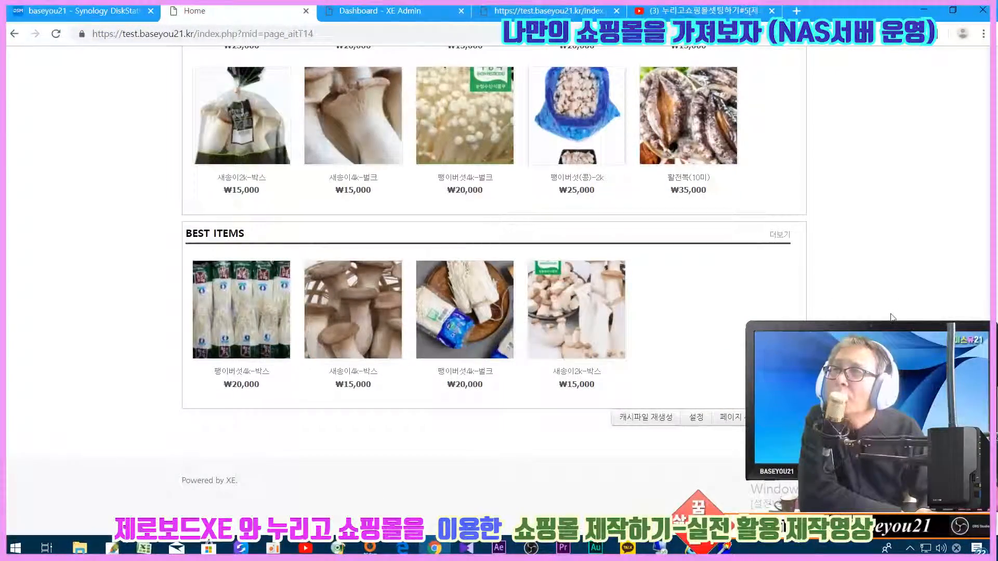
scroll(823, 294, "down", 4)
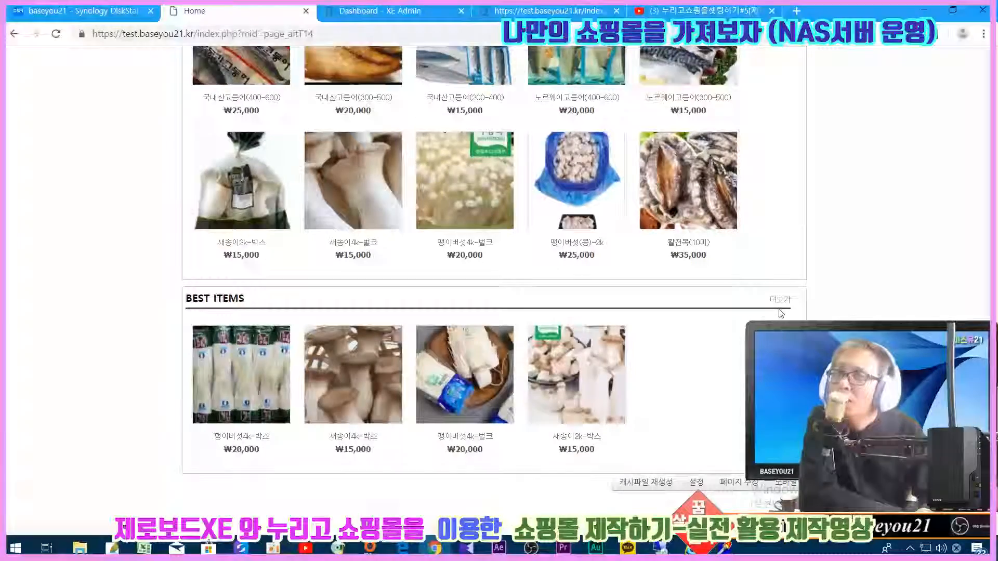
scroll(781, 313, "up", 1)
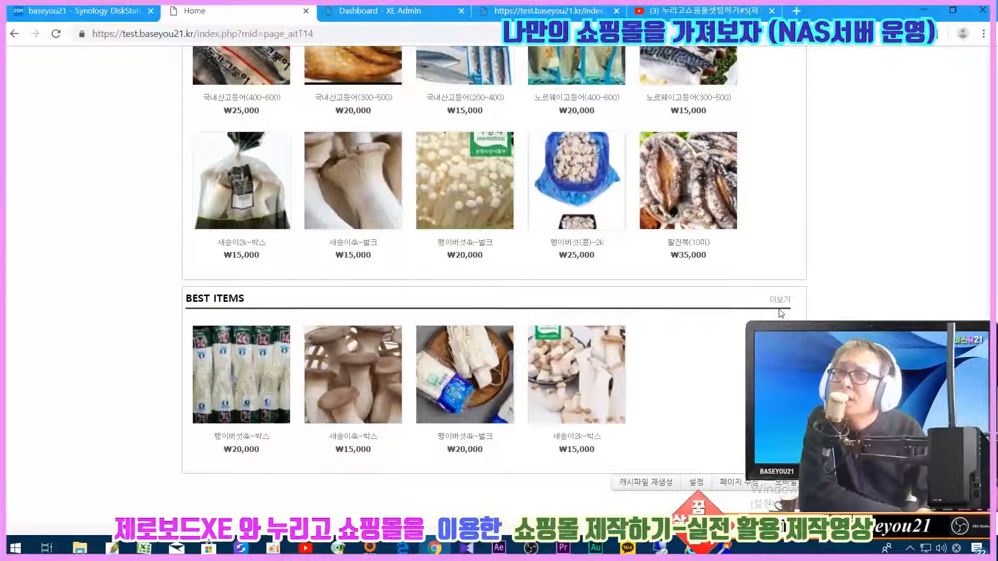
scroll(781, 313, "up", 5)
scroll(782, 313, "up", 10)
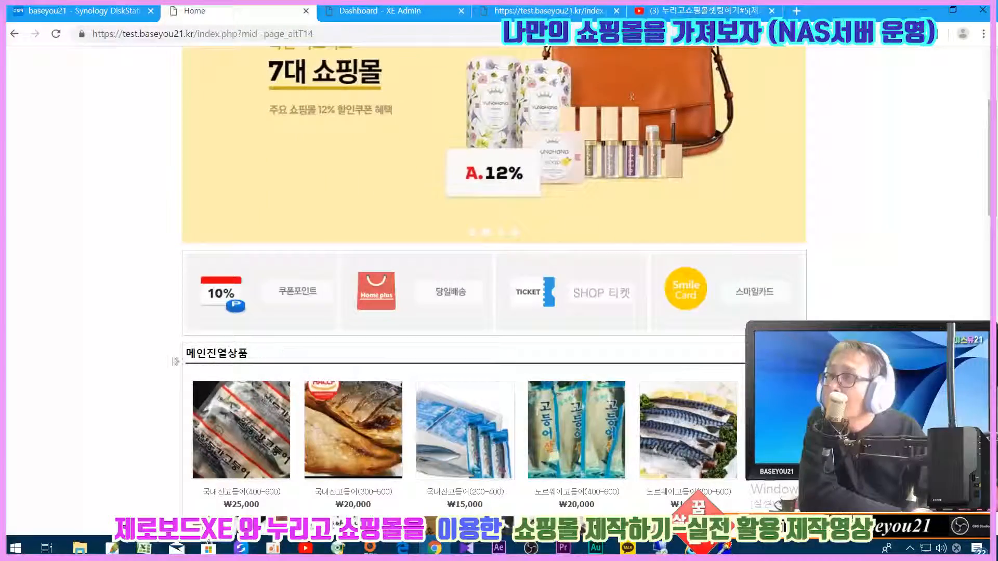
scroll(272, 370, "down", 15)
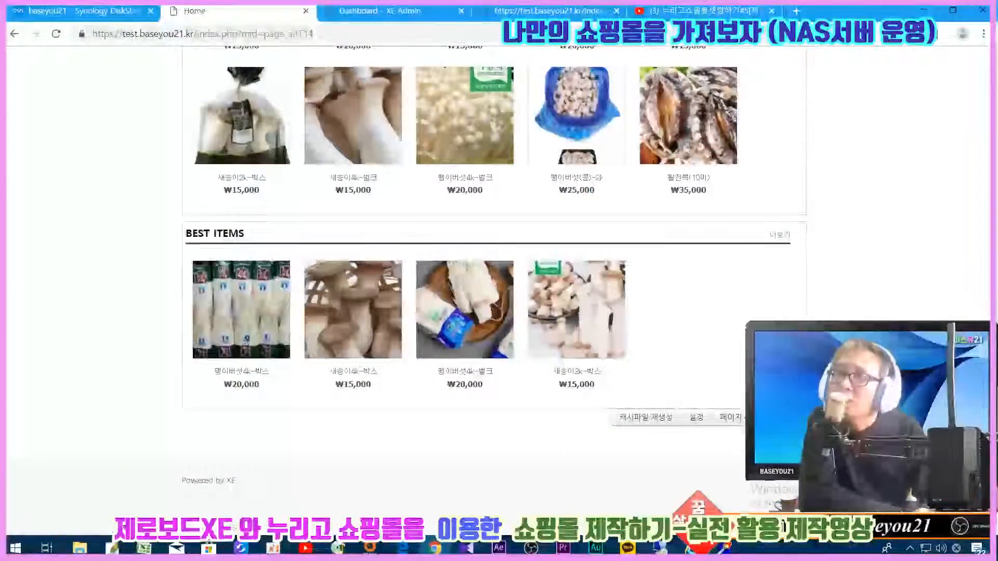
left_click(912, 551)
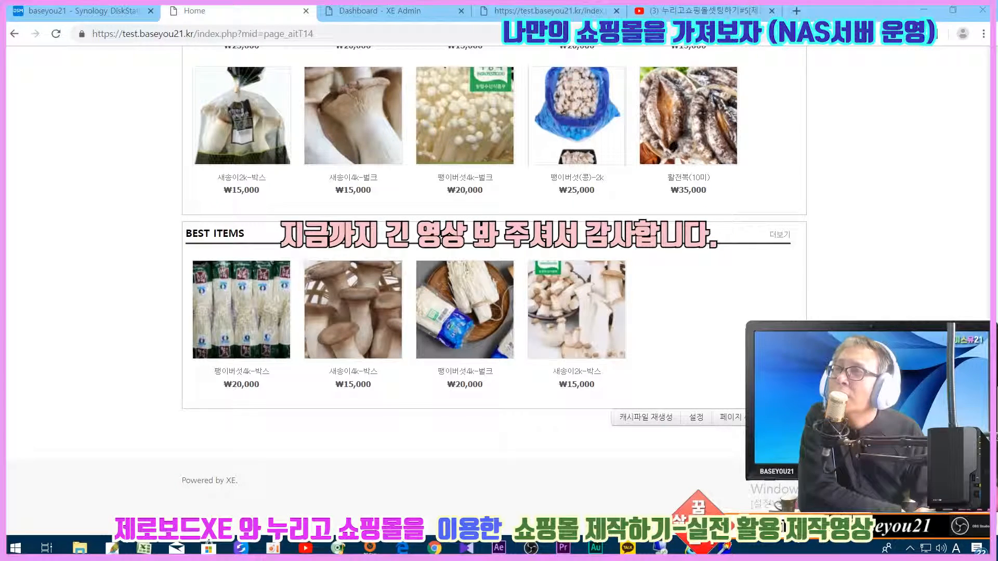
left_click(909, 550)
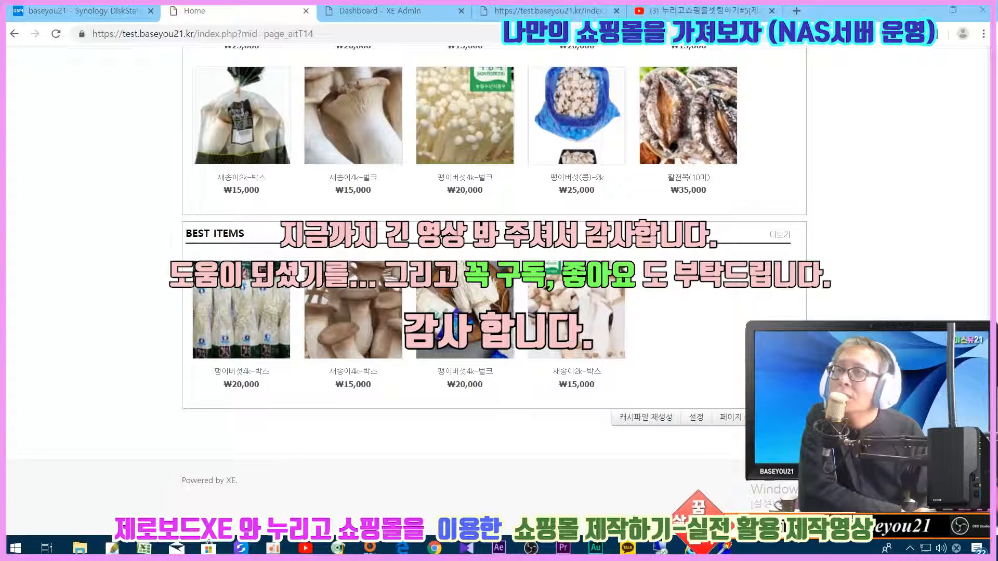